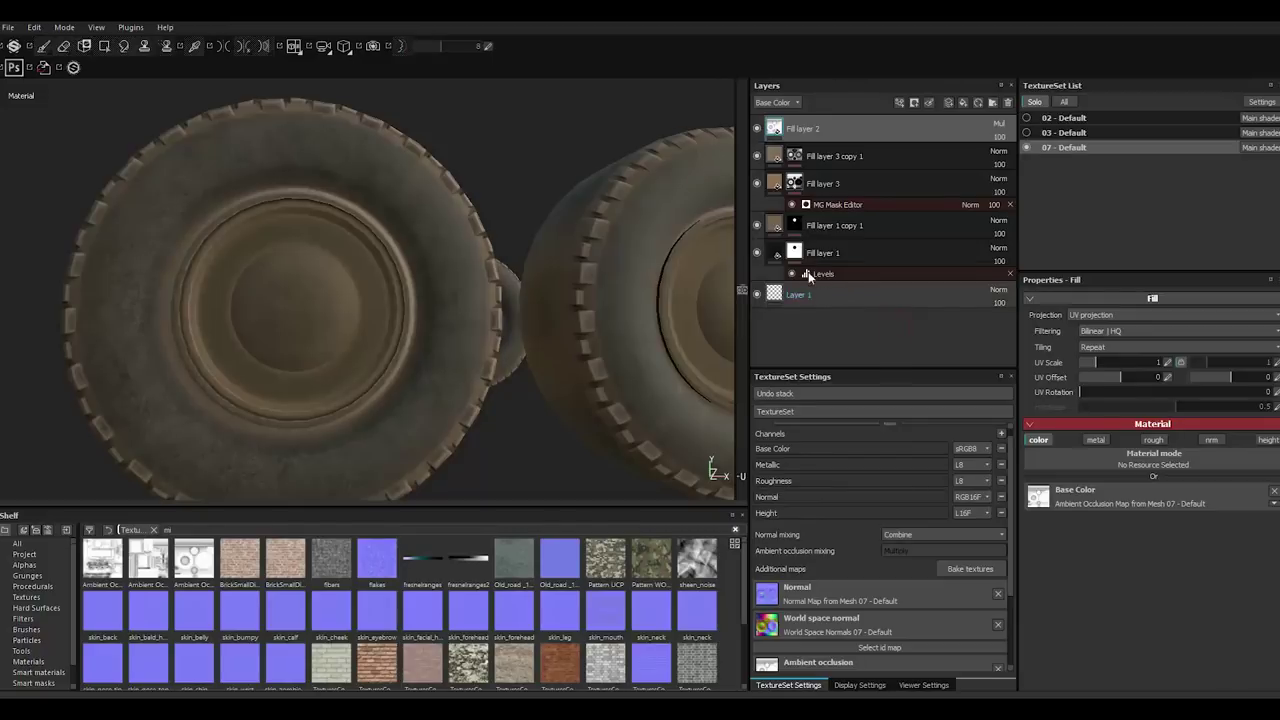
Add a paint layer above Fill layer 1 copy 1 with color, metal, roughness and height off, painting normal only.
click(818, 228)
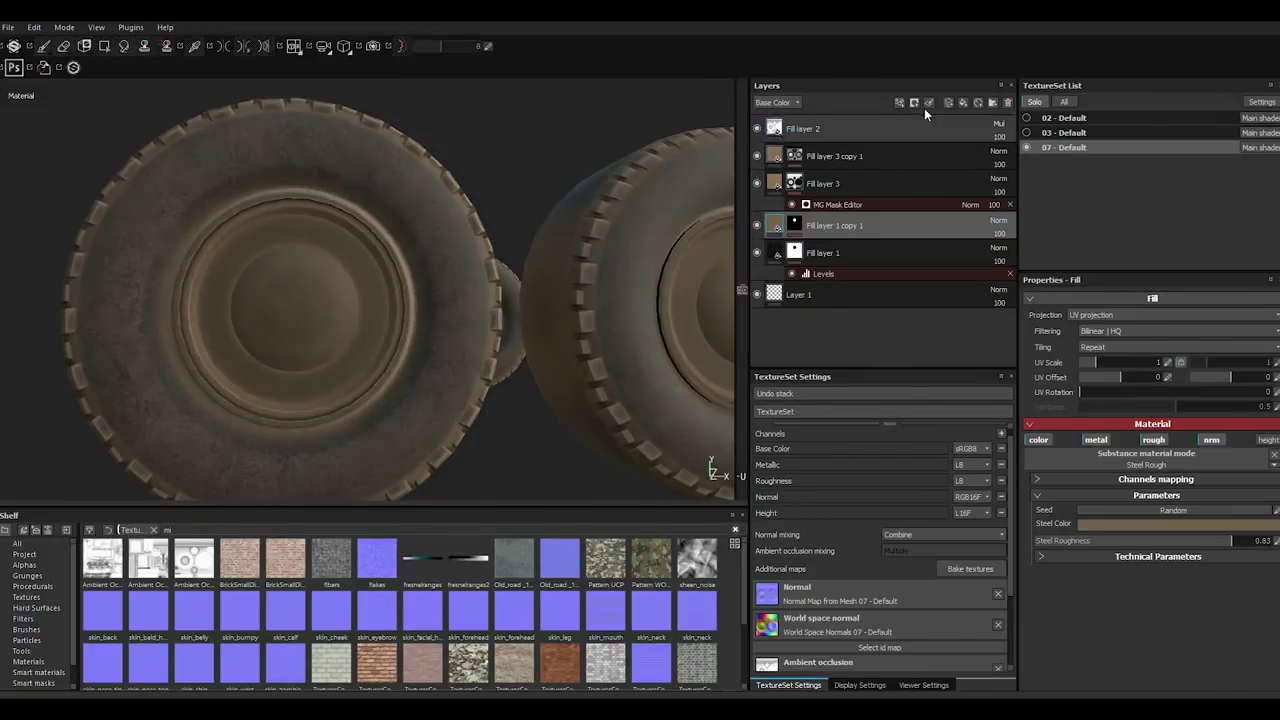
key(ctrl+shift+l)
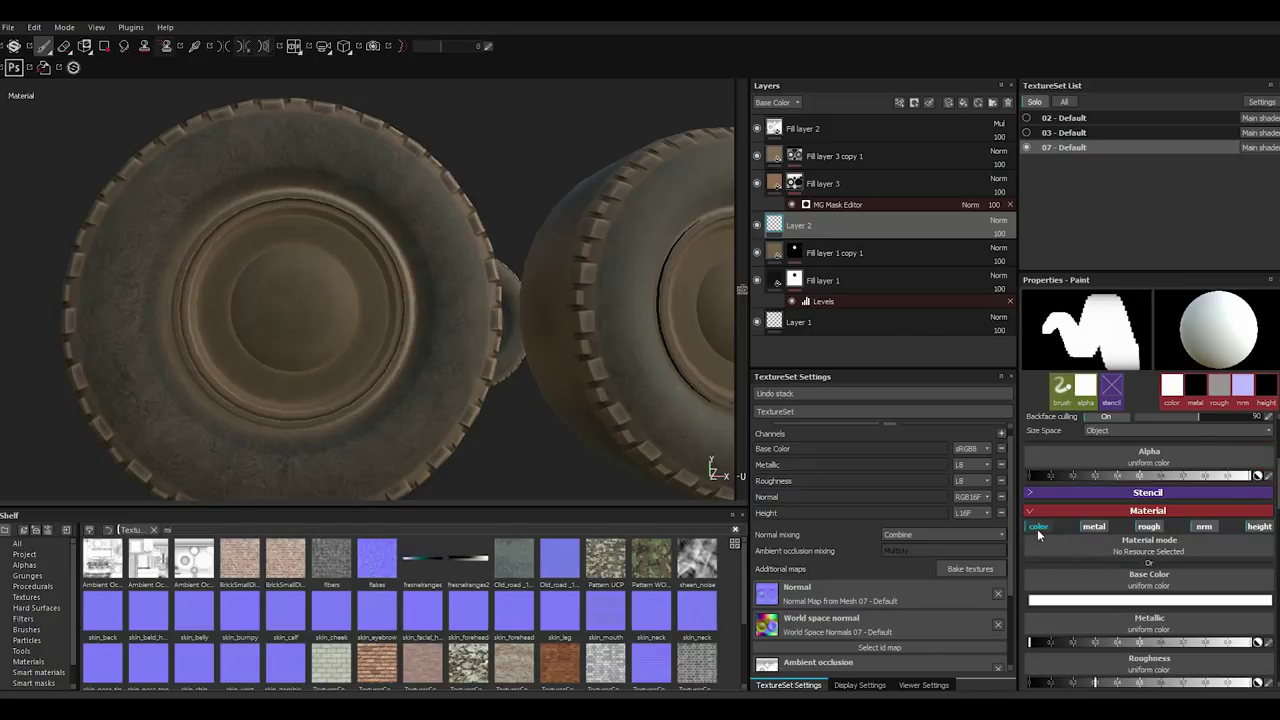
click(1039, 526)
click(1094, 526)
click(1148, 526)
click(1259, 527)
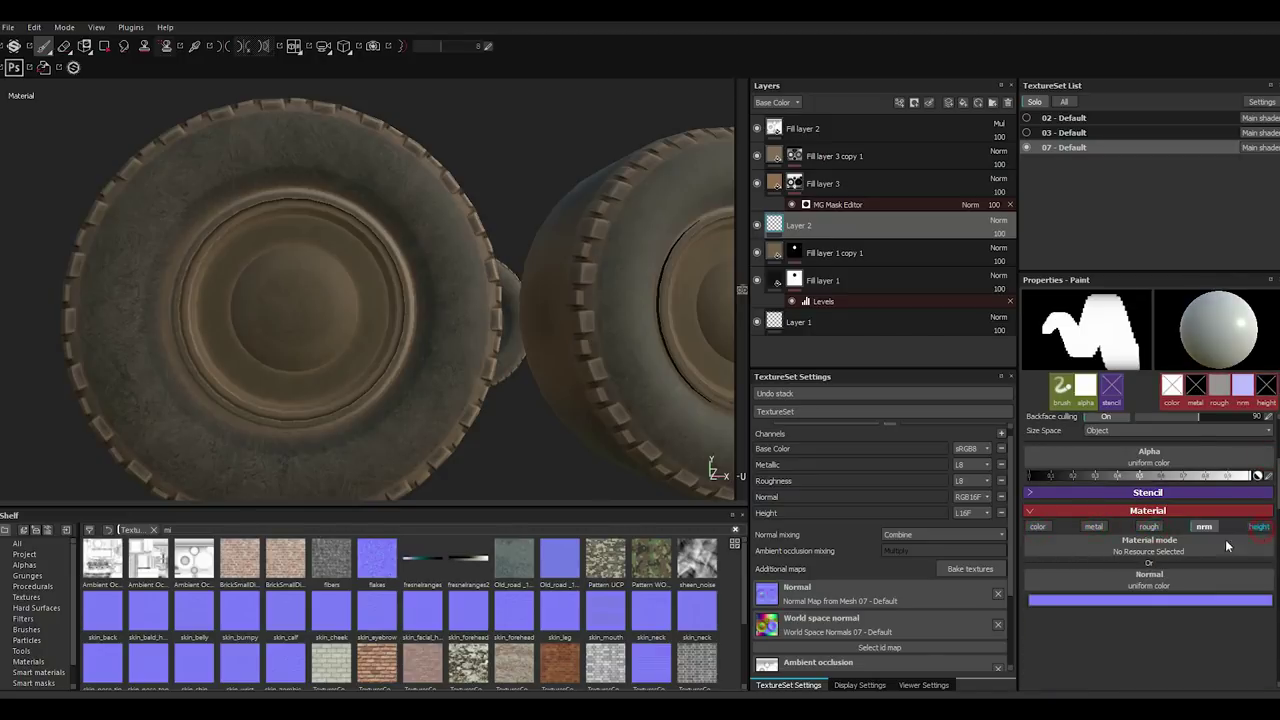
Load Screw Polydrive Round from Hard Surfaces as the brush normal stamp and shrink the brush to screw-head size.
click(43, 608)
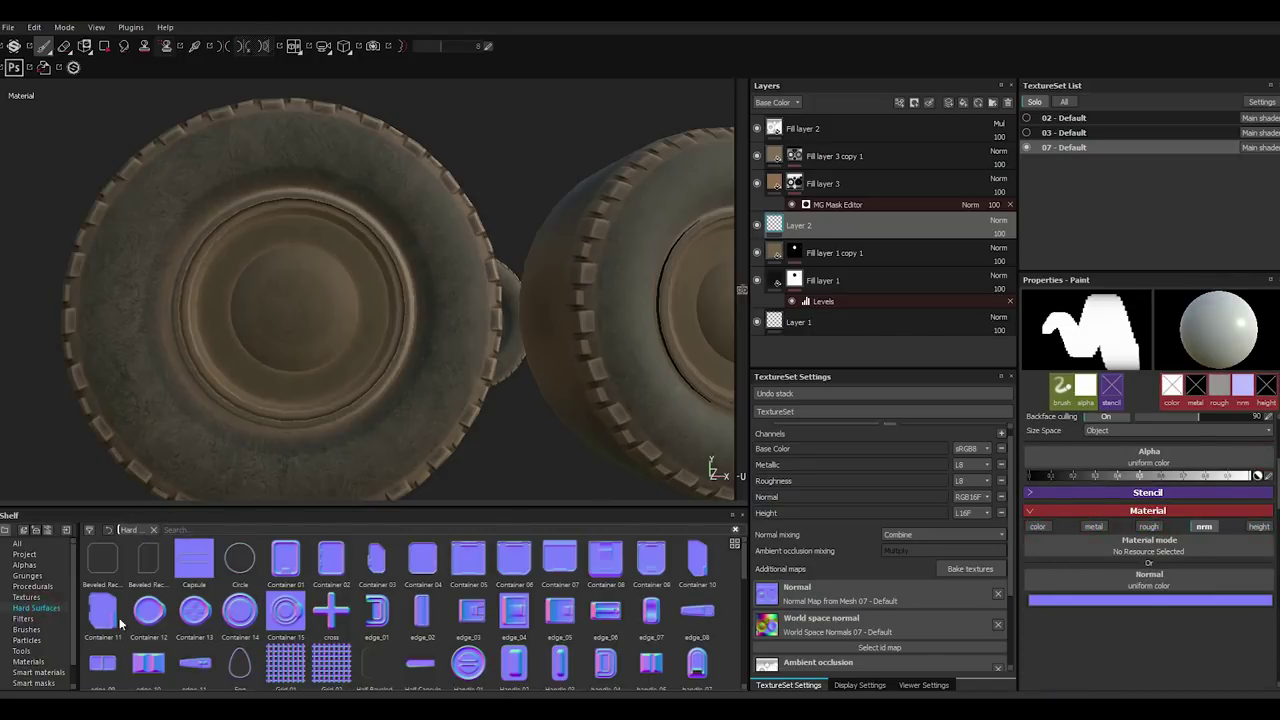
scroll(741, 591, down, 2)
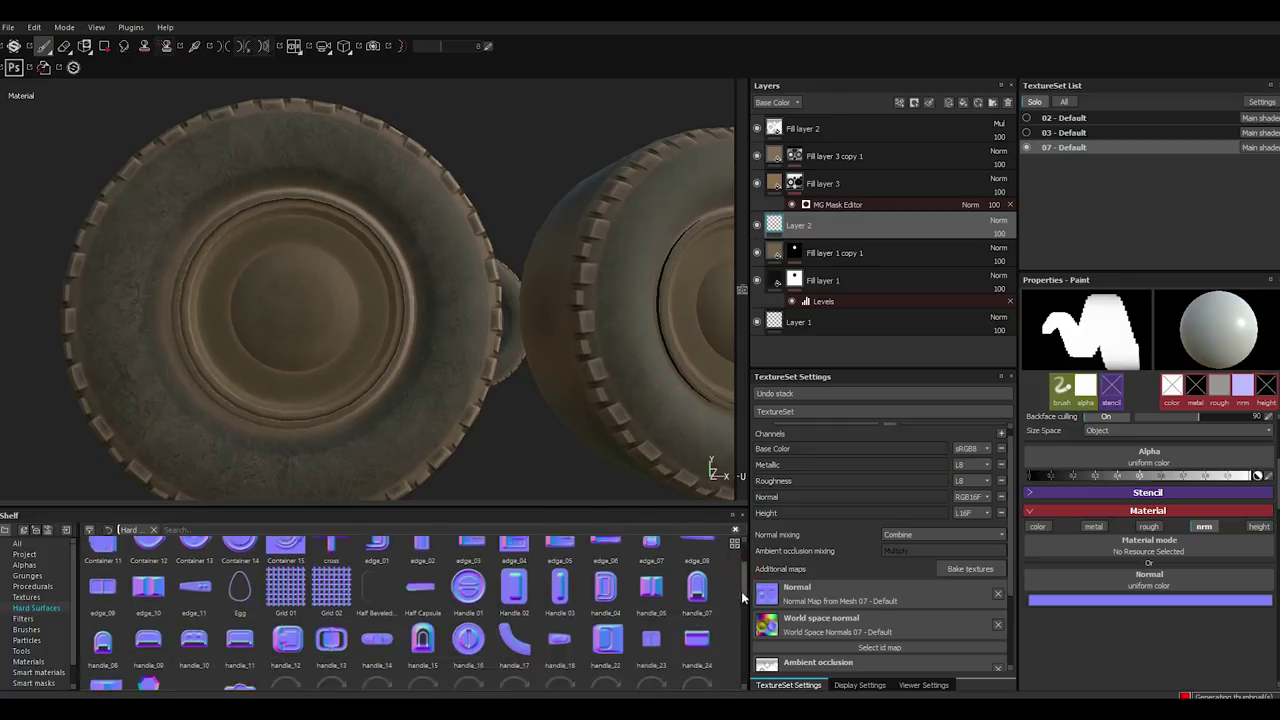
scroll(739, 609, down, 2)
scroll(700, 620, down, 1)
scroll(604, 643, down, 1)
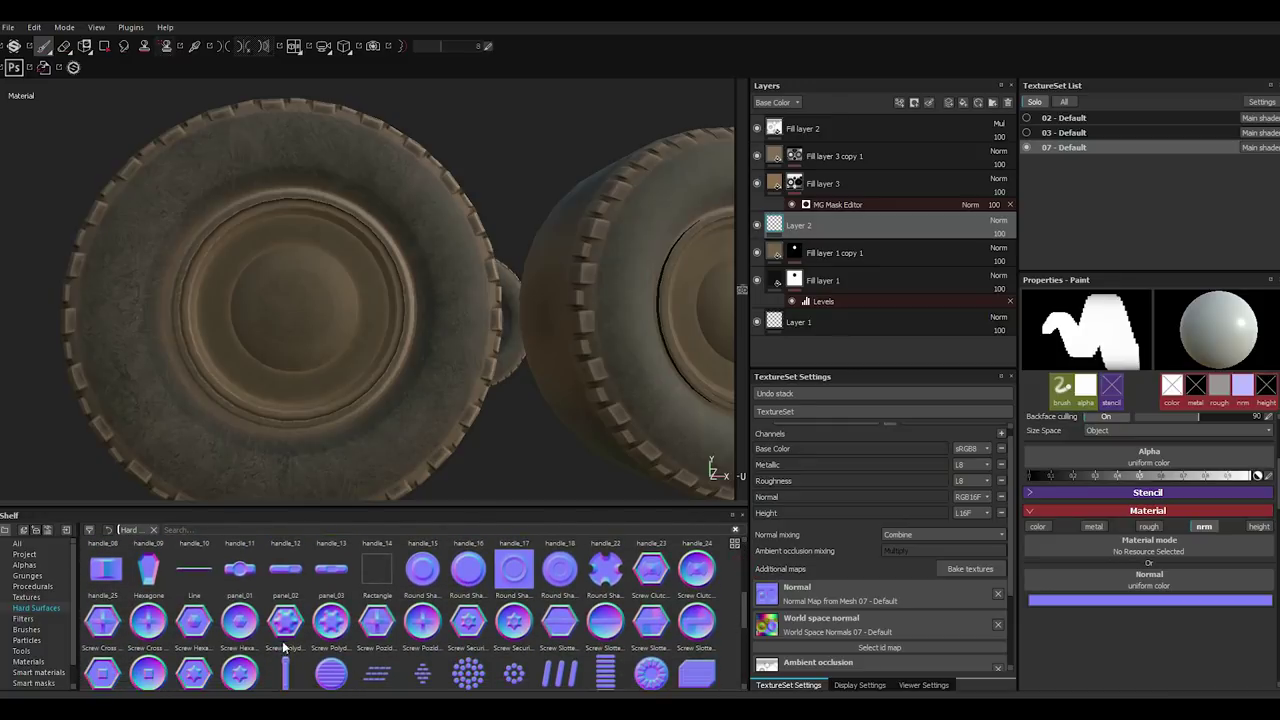
drag(285, 645, 944, 601)
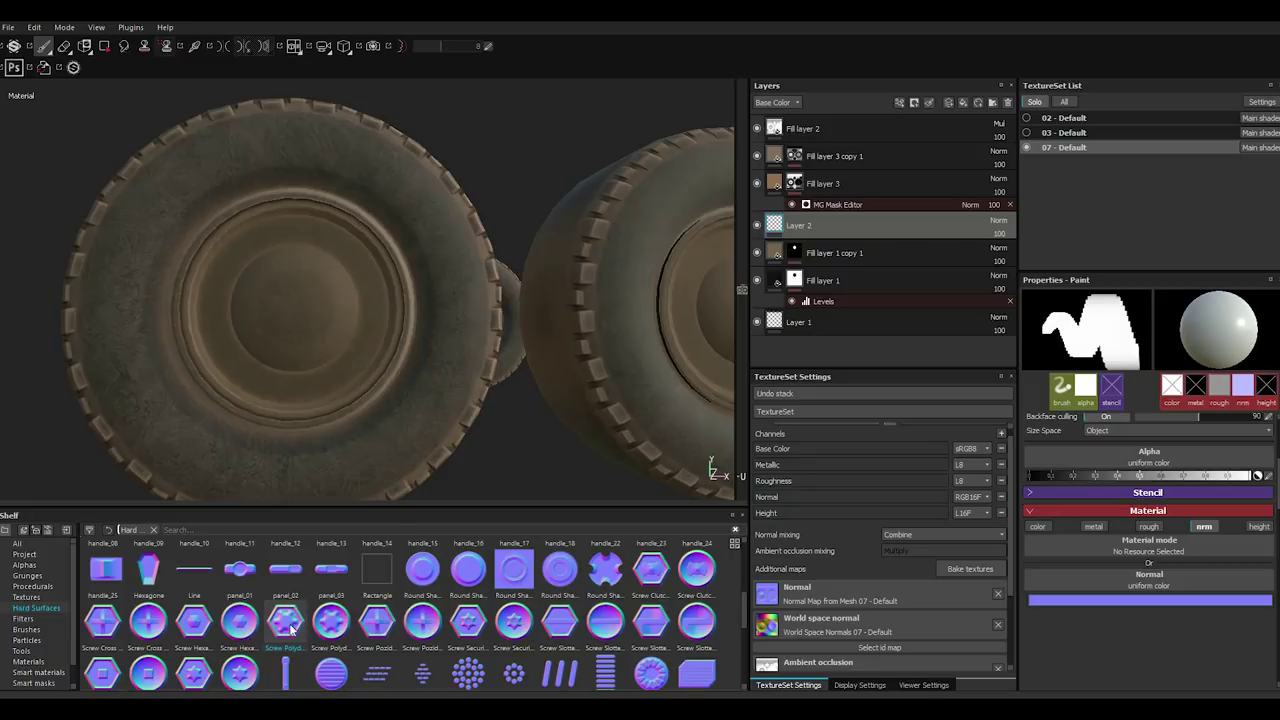
drag(289, 627, 1128, 584)
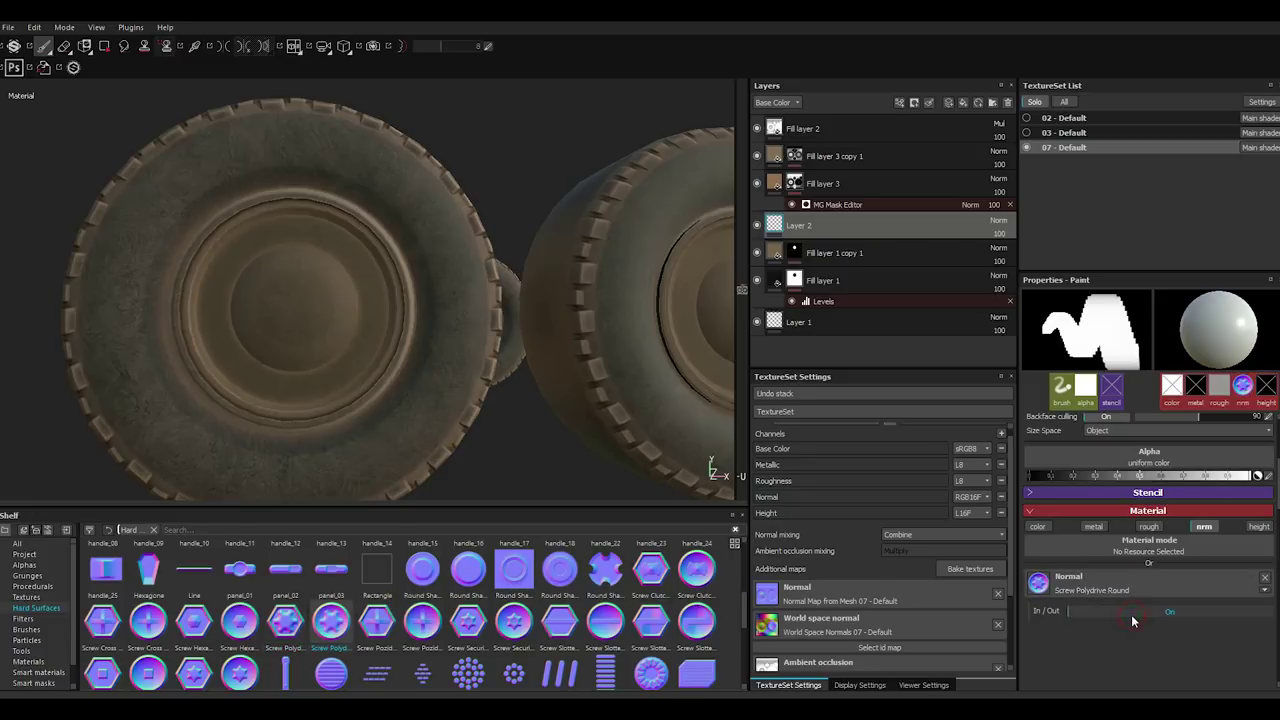
ctrl+right_drag(343, 390, 275, 304)
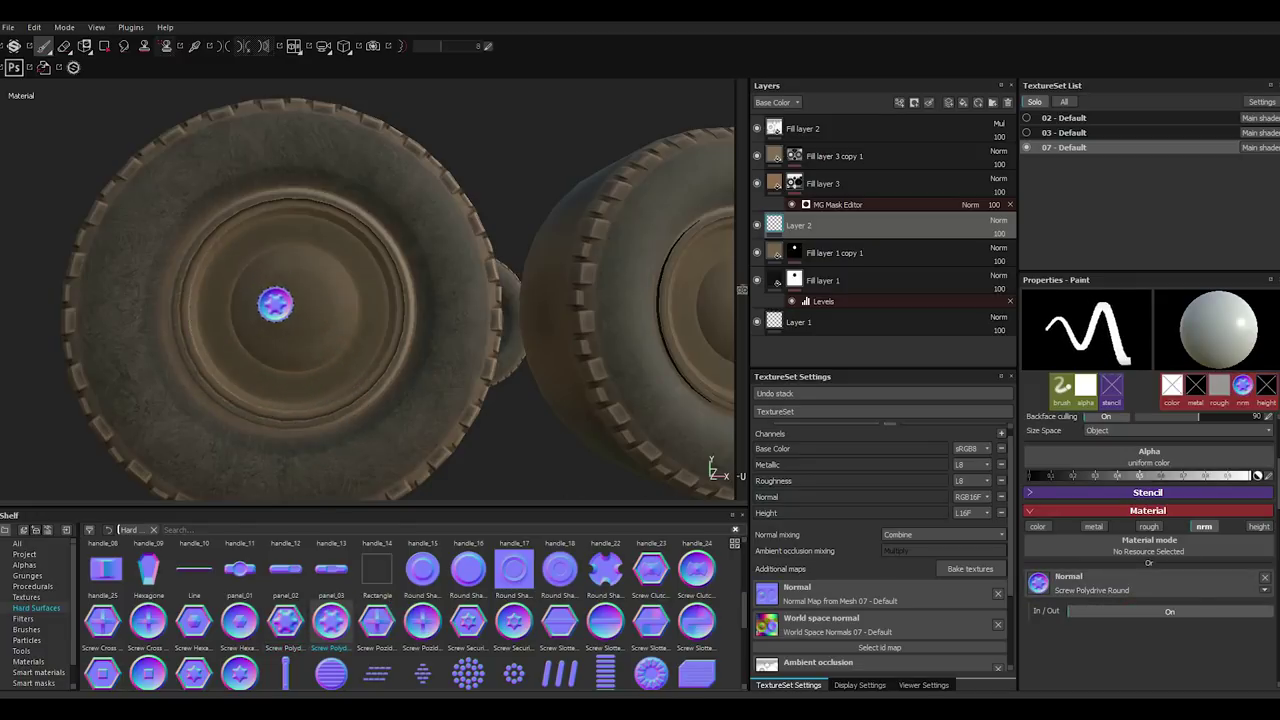
Try Polydrive Hexa, Pozidrive Hexa and Round Shape 01 stamps, settling on Round Shape 03.
scroll(275, 304, up, 3)
scroll(291, 323, up, 2)
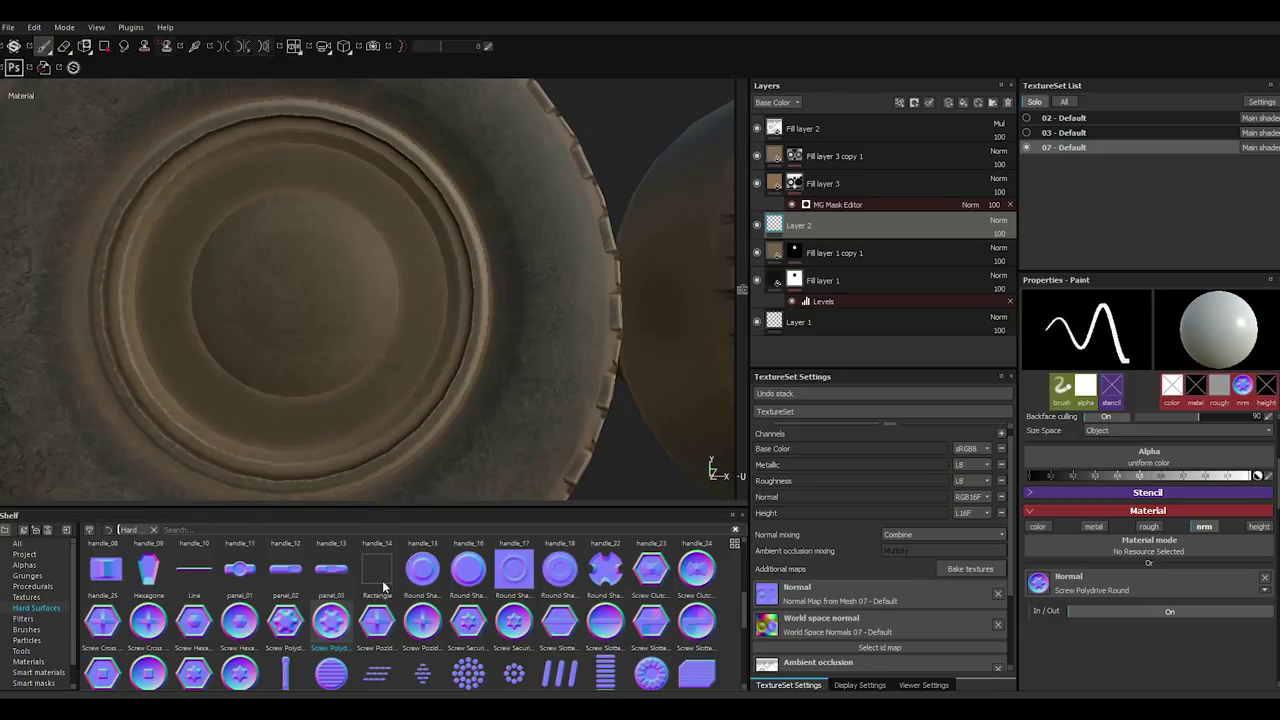
mouse_move(285, 622)
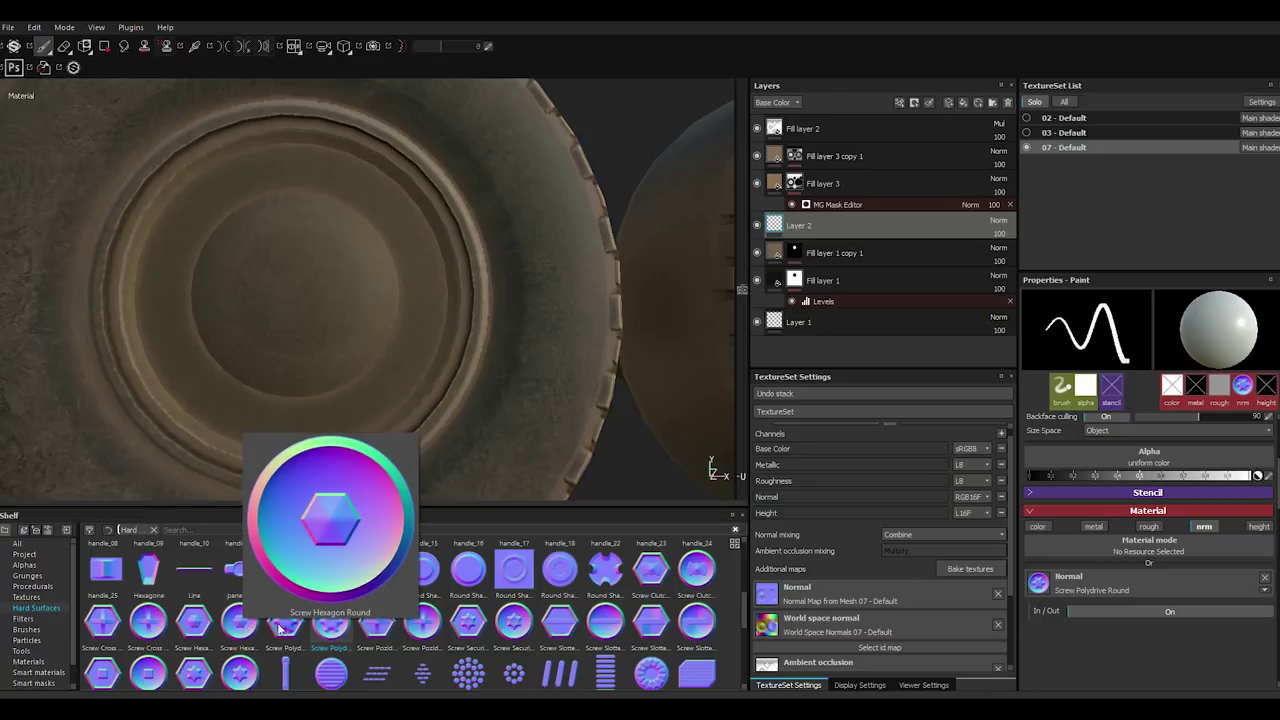
drag(281, 633, 1115, 562)
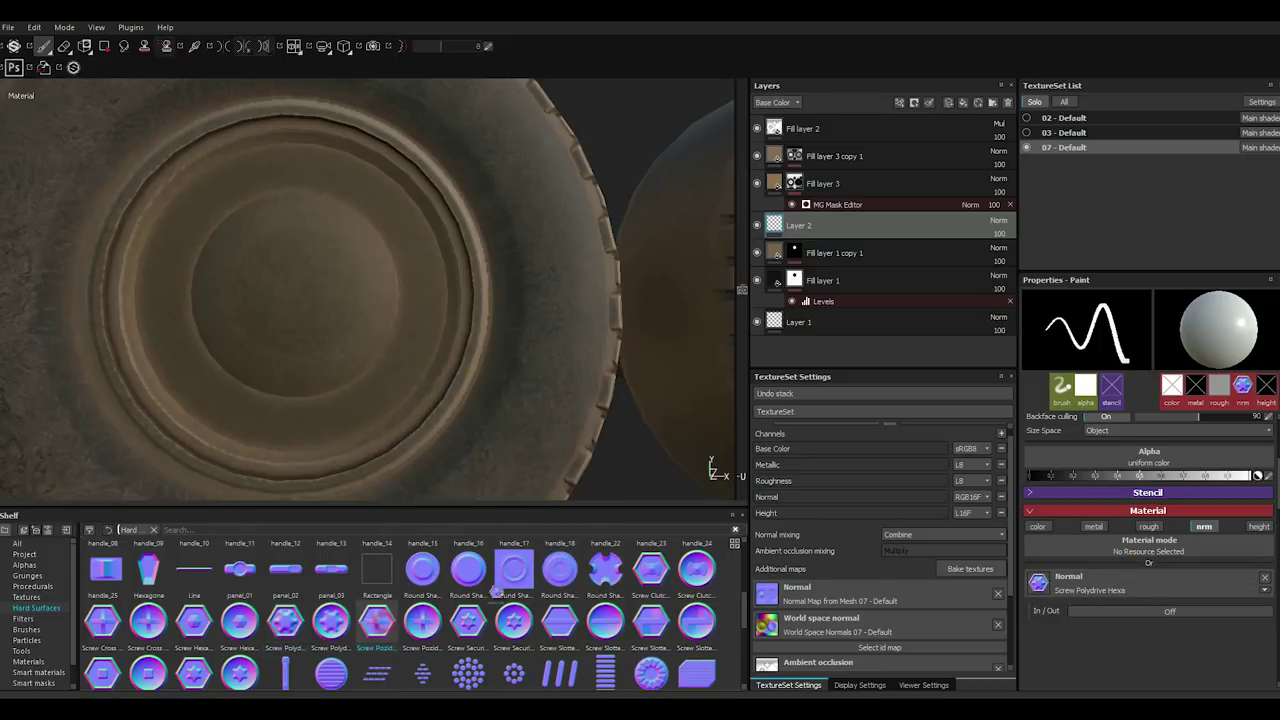
drag(376, 620, 1040, 582)
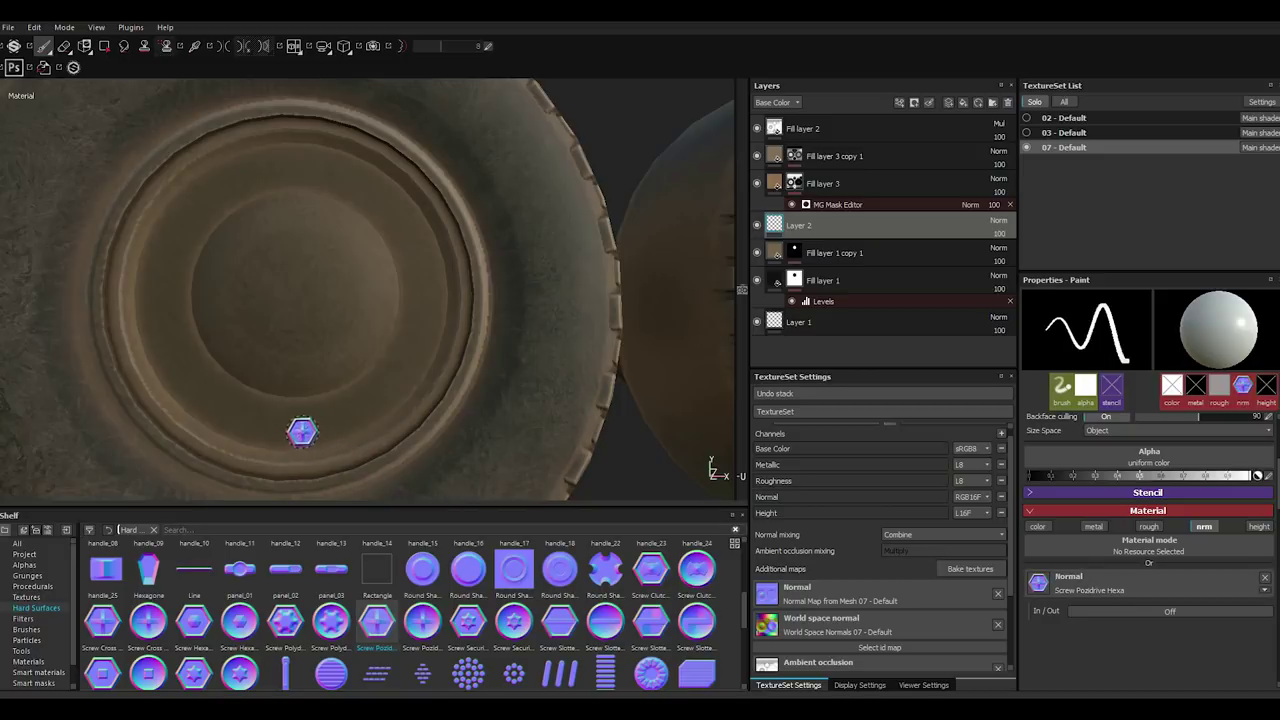
click(432, 568)
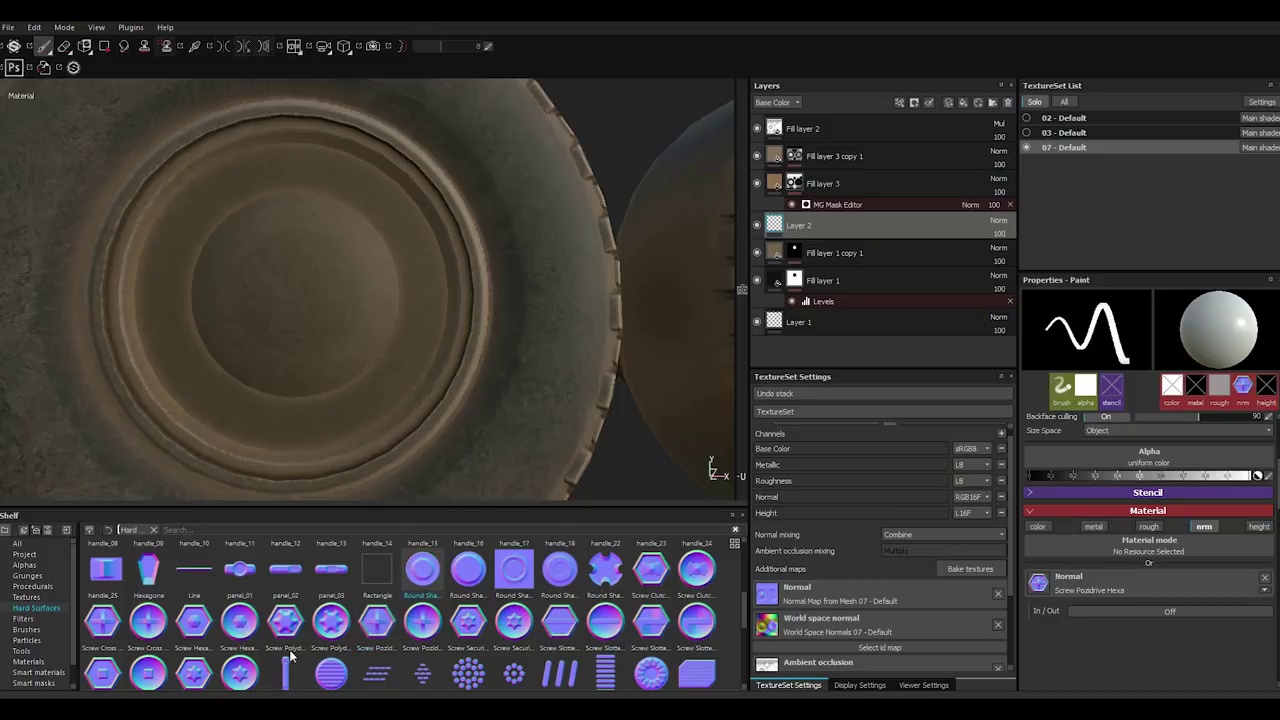
drag(447, 556, 1038, 582)
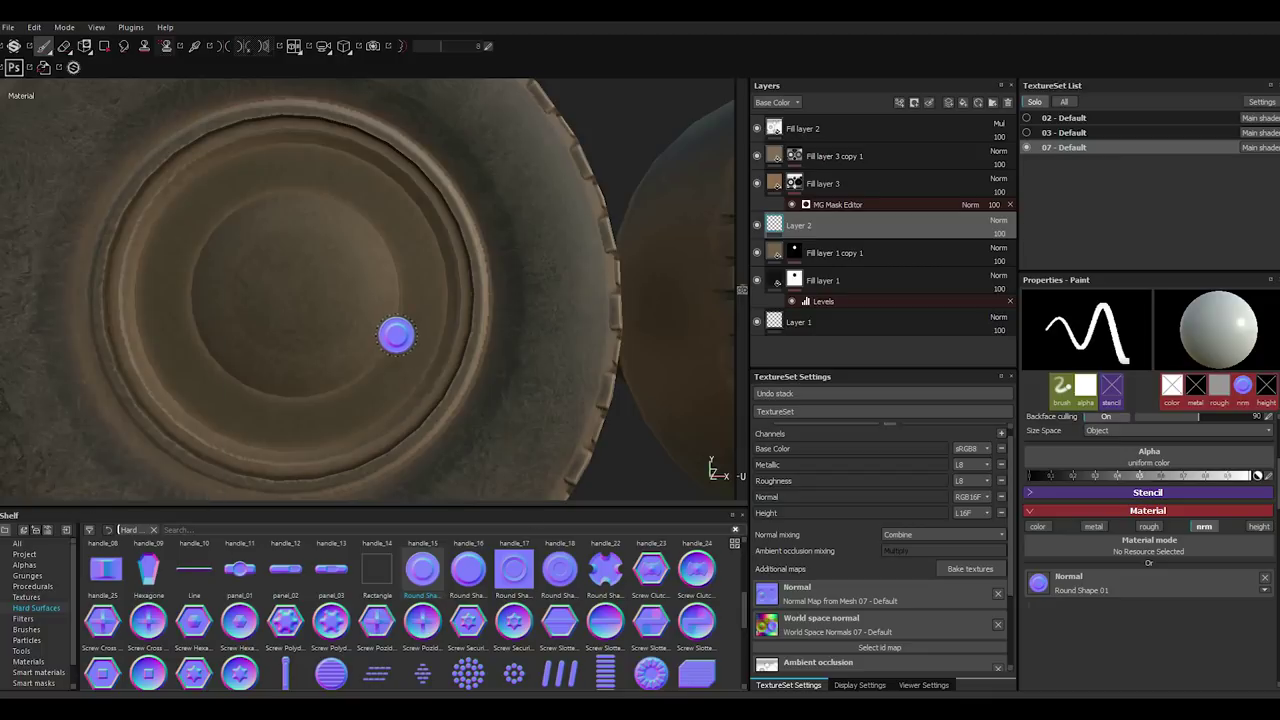
drag(513, 570, 1040, 582)
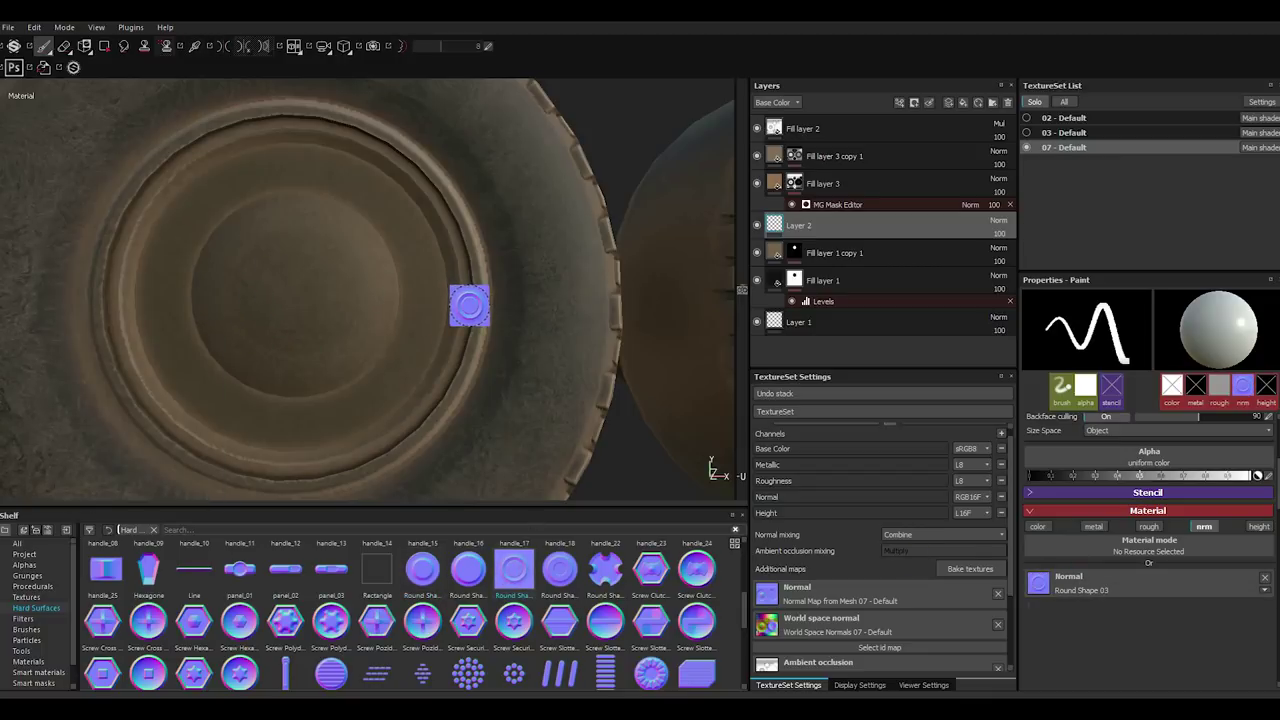
scroll(508, 632, down, 5)
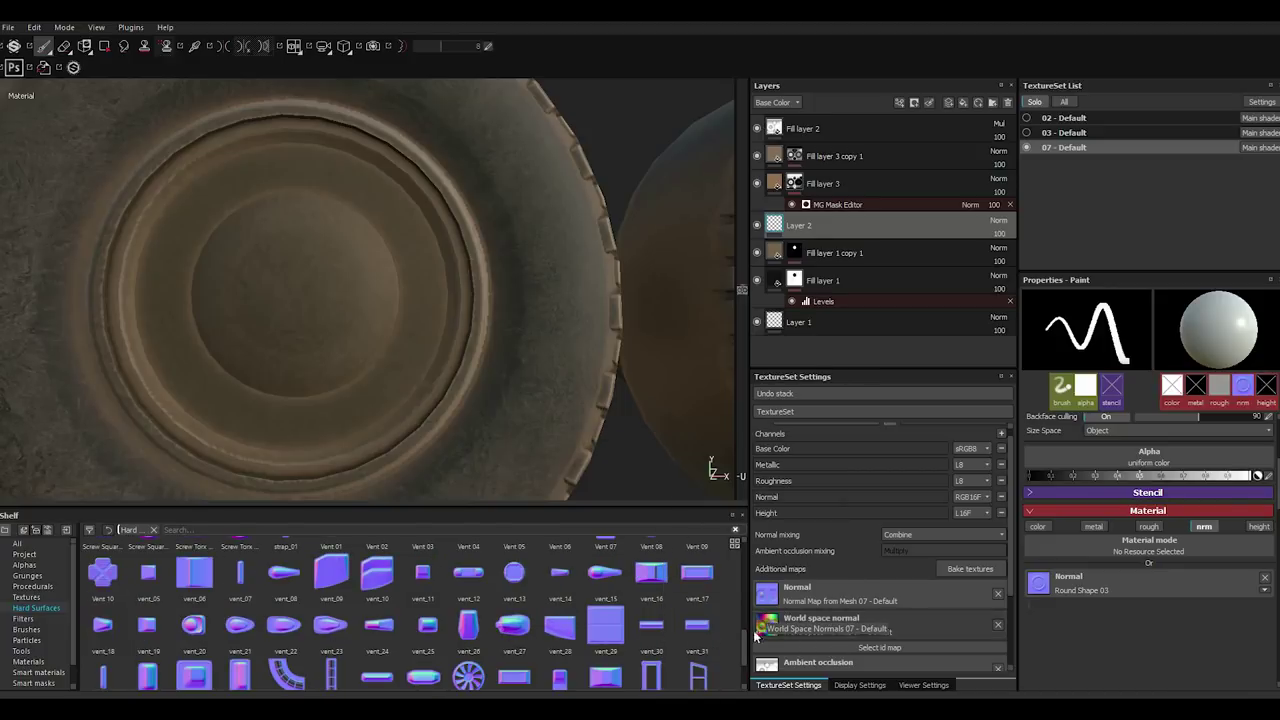
scroll(740, 650, down, 1)
scroll(742, 657, down, 1)
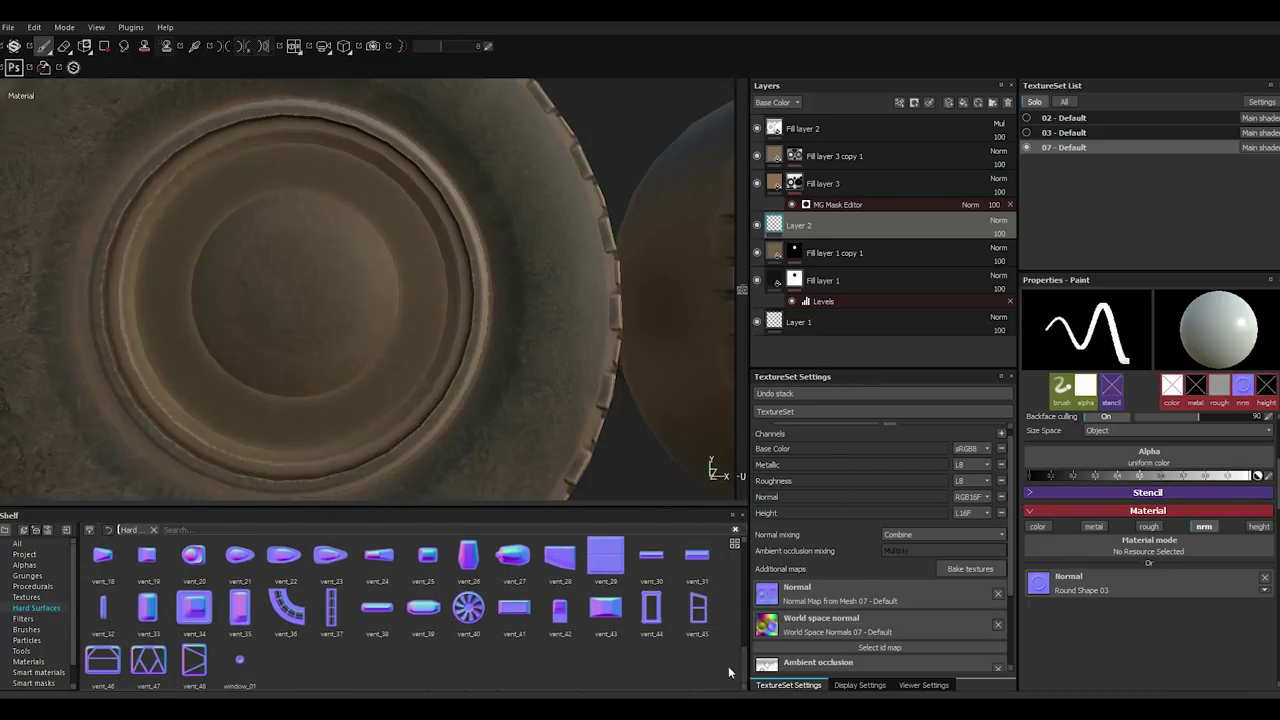
With window_01 as normal stamp and a larger brush, stamp eight rivets evenly around the hub's inner ring.
click(240, 662)
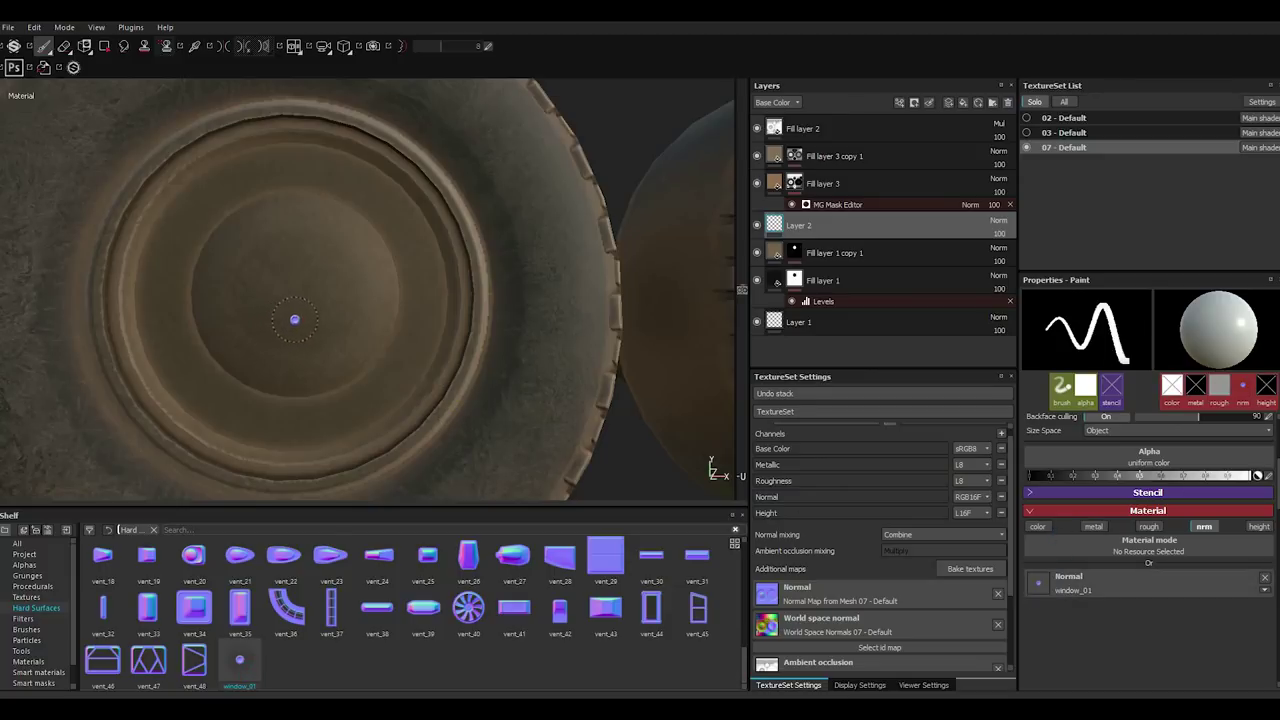
click(298, 425)
key(bracketright)
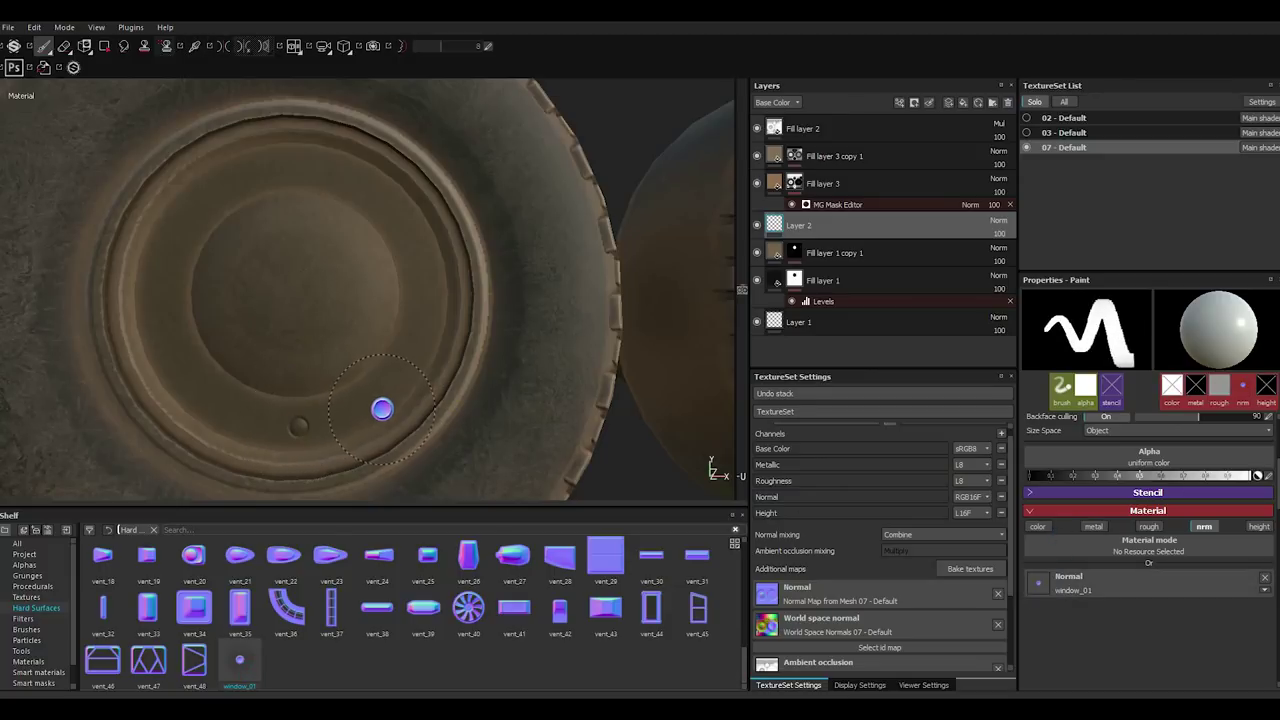
click(289, 166)
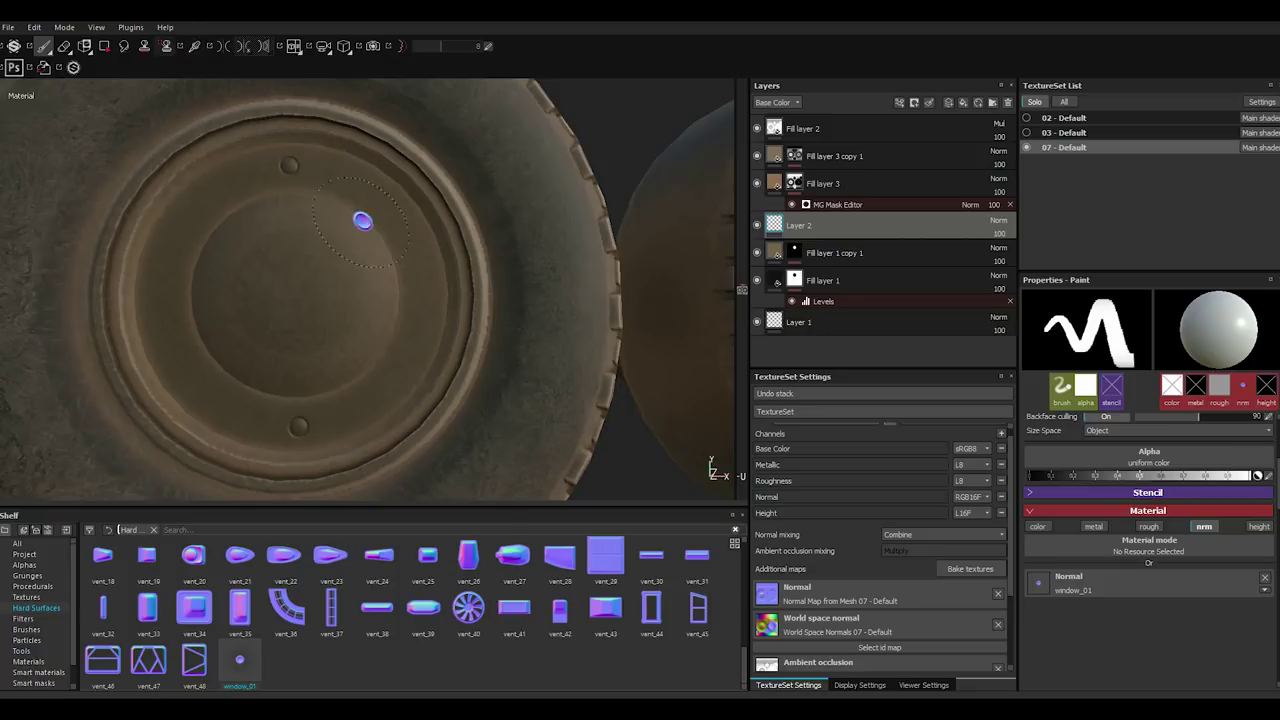
click(428, 289)
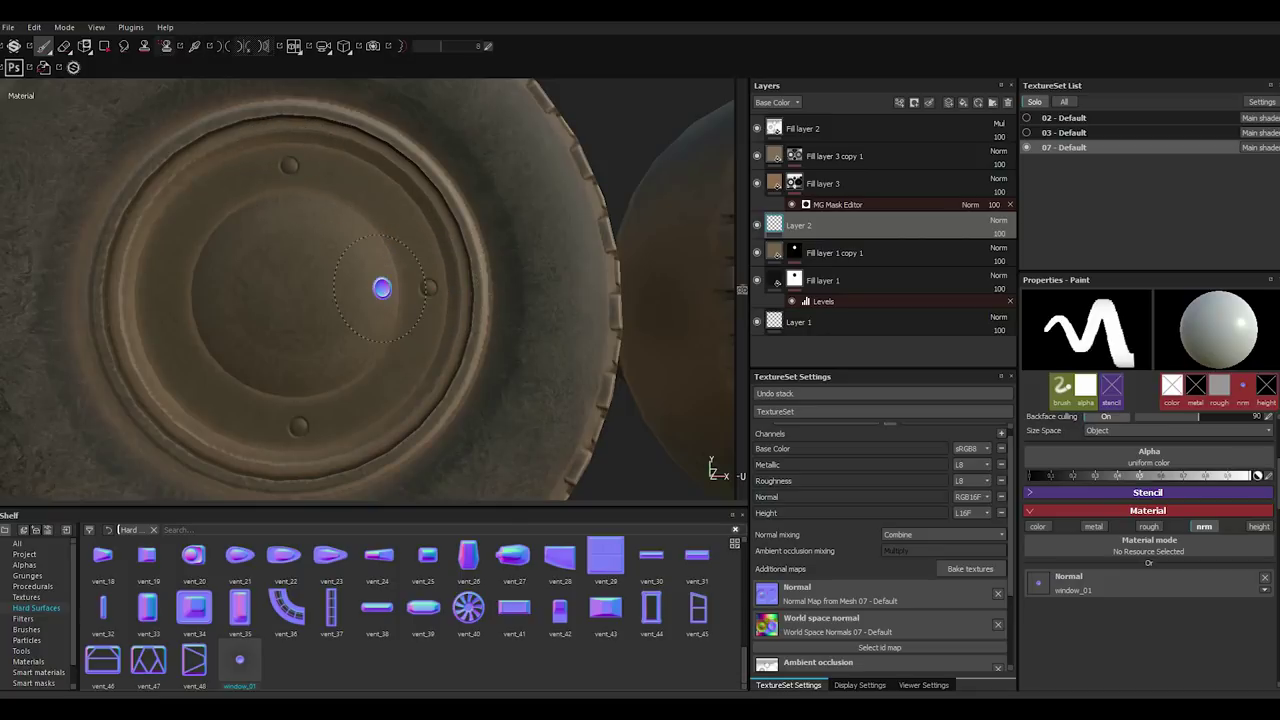
click(162, 298)
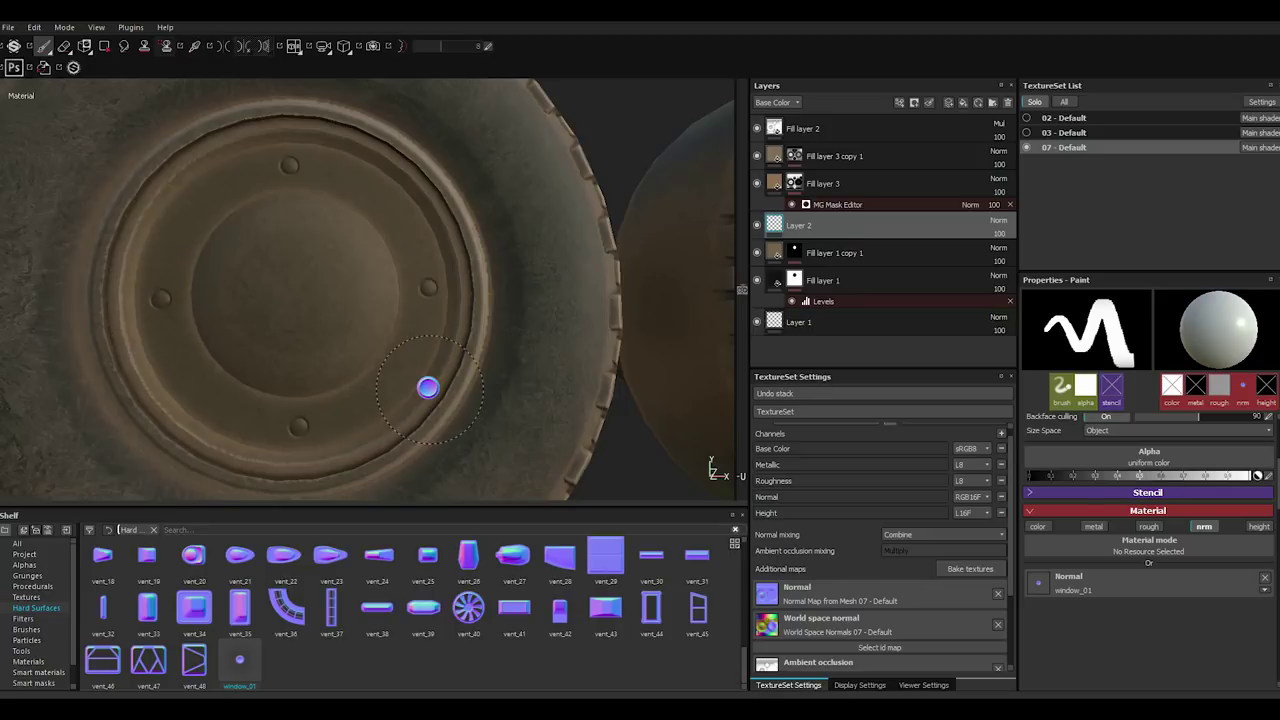
click(388, 378)
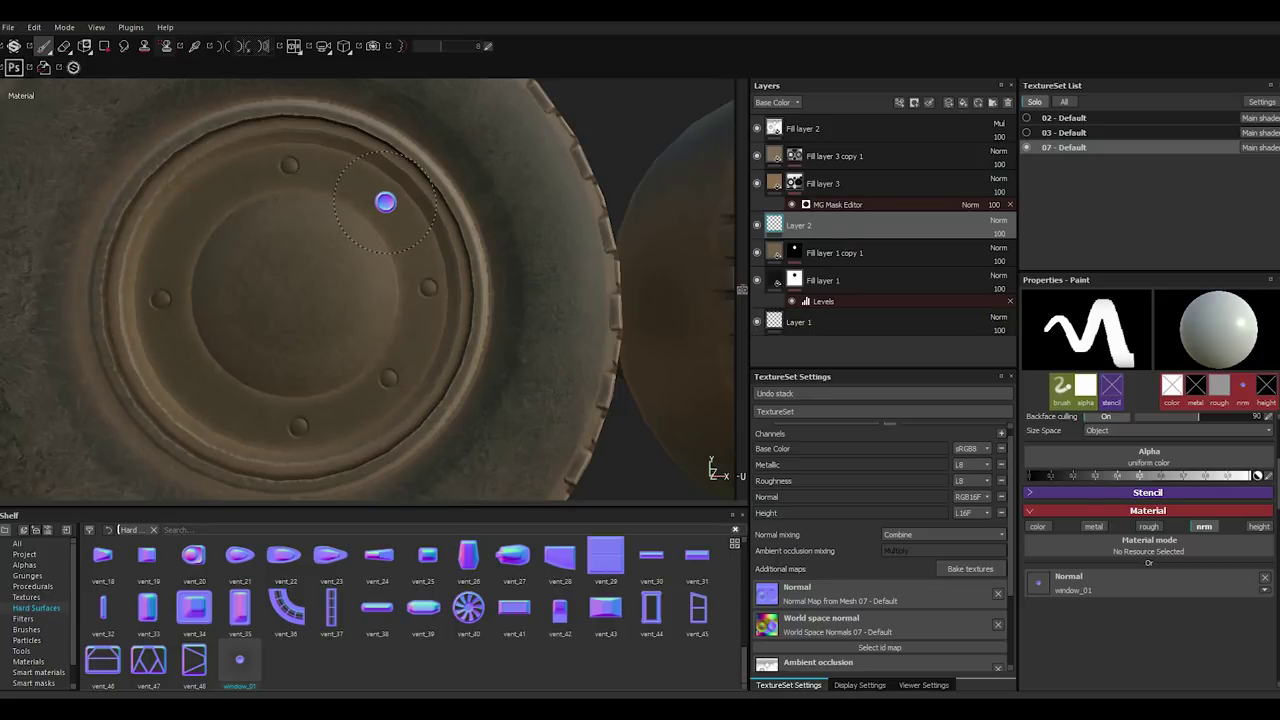
click(192, 207)
click(202, 390)
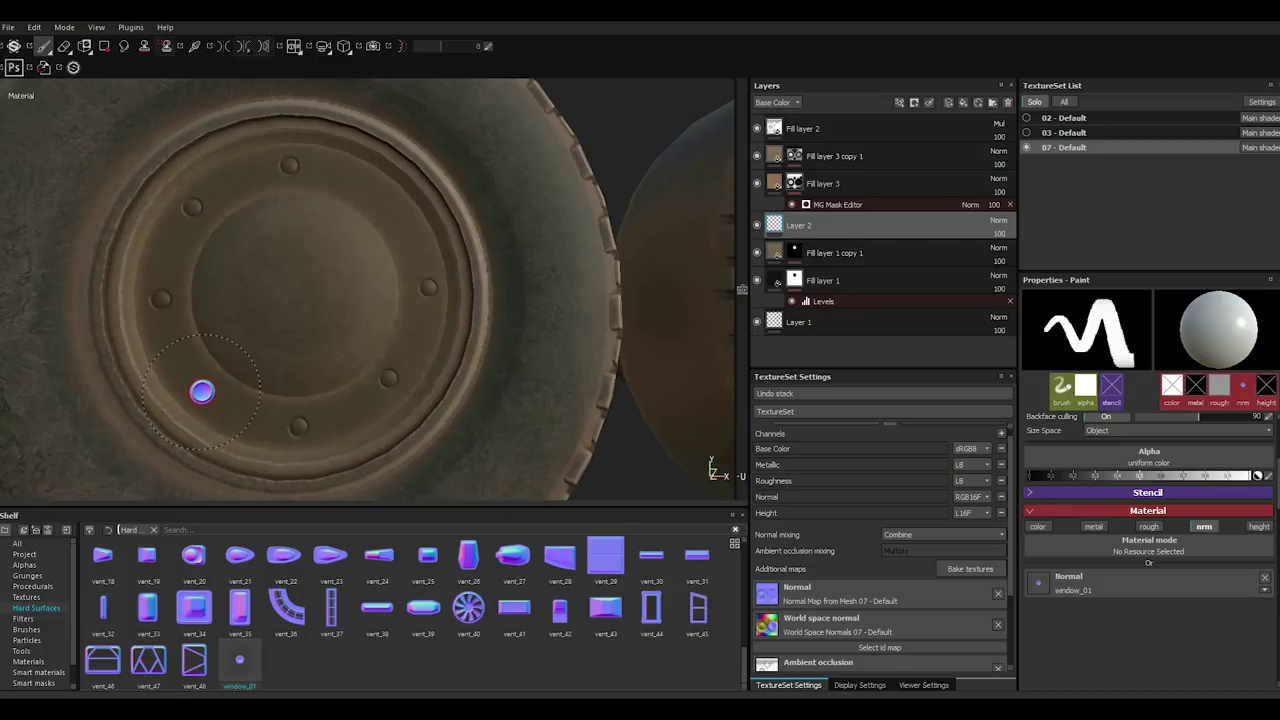
click(390, 209)
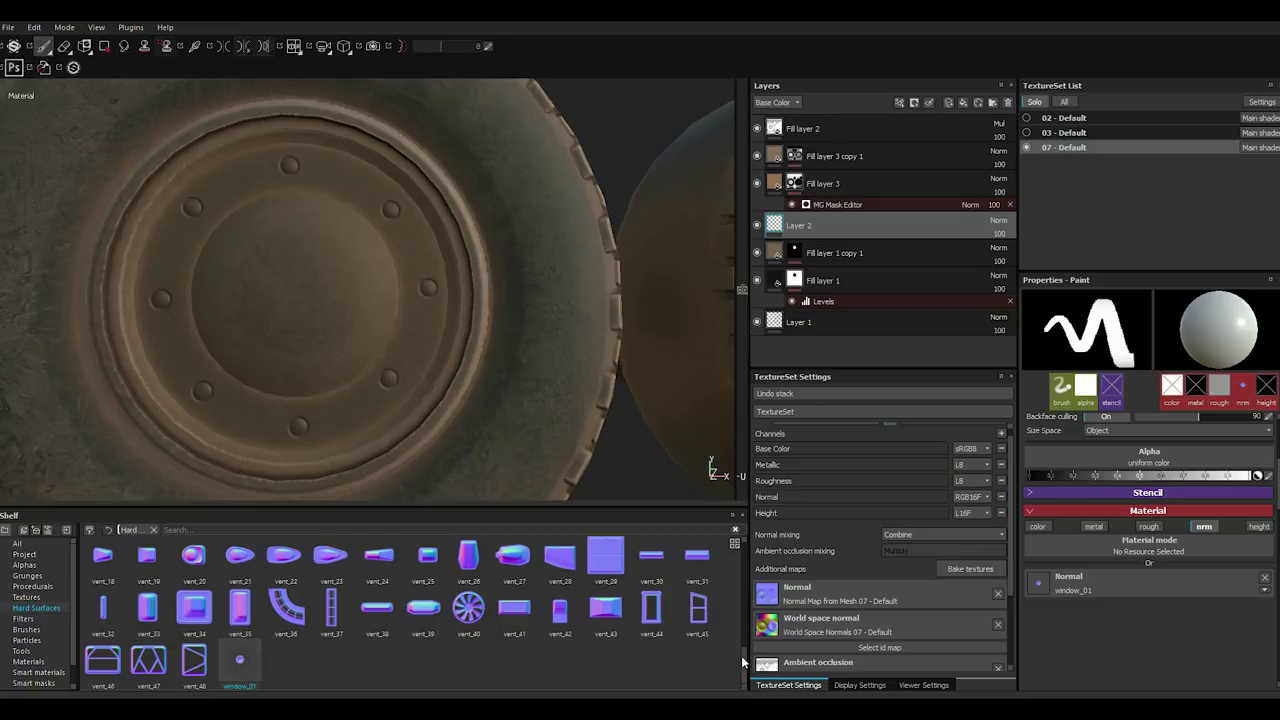
scroll(744, 662, up, 1)
Save the project, then try vent_40, Vent 08 and Screw Slotted Tamper Proof Round as normal stamps.
click(9, 27)
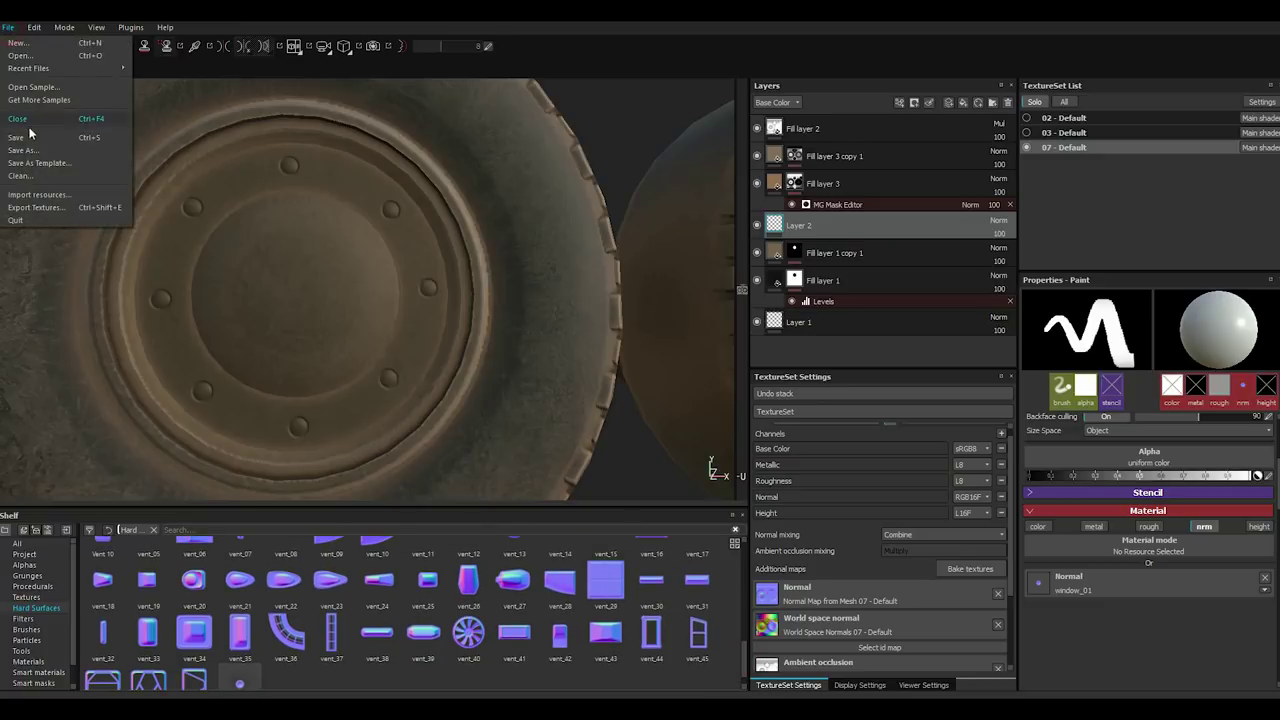
click(30, 137)
click(470, 648)
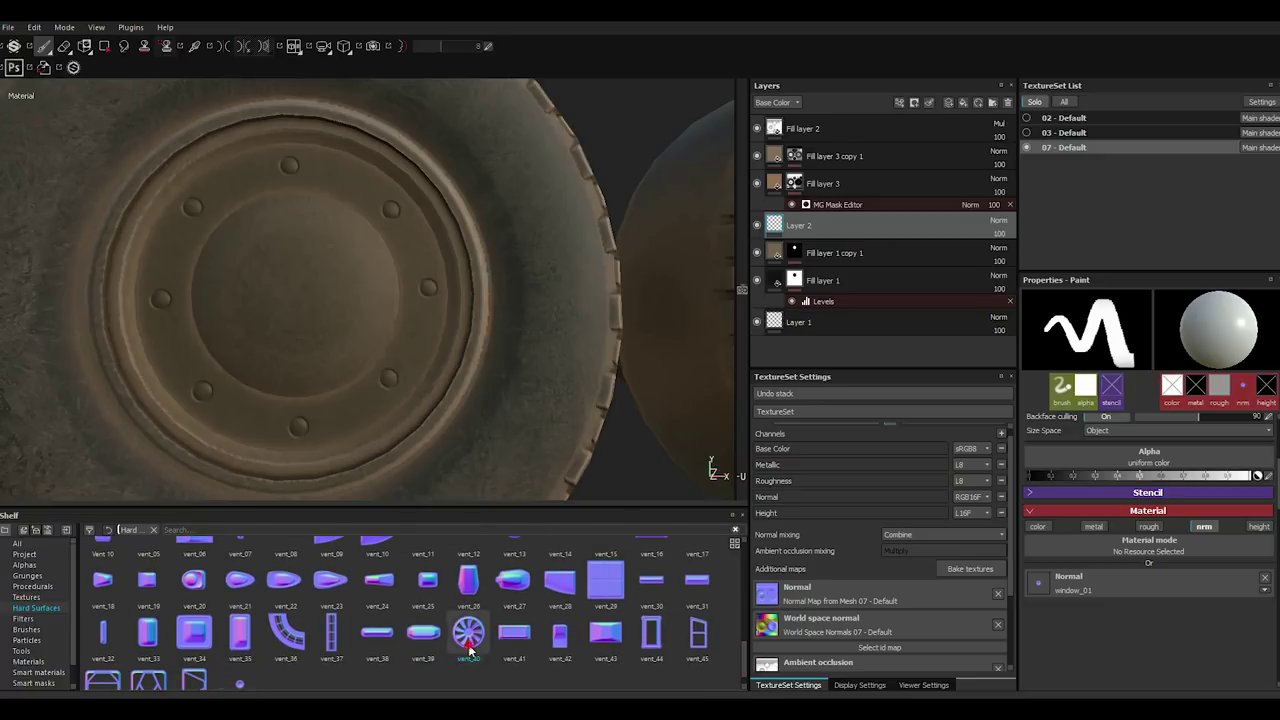
drag(1103, 556, 1100, 580)
scroll(443, 660, up, 3)
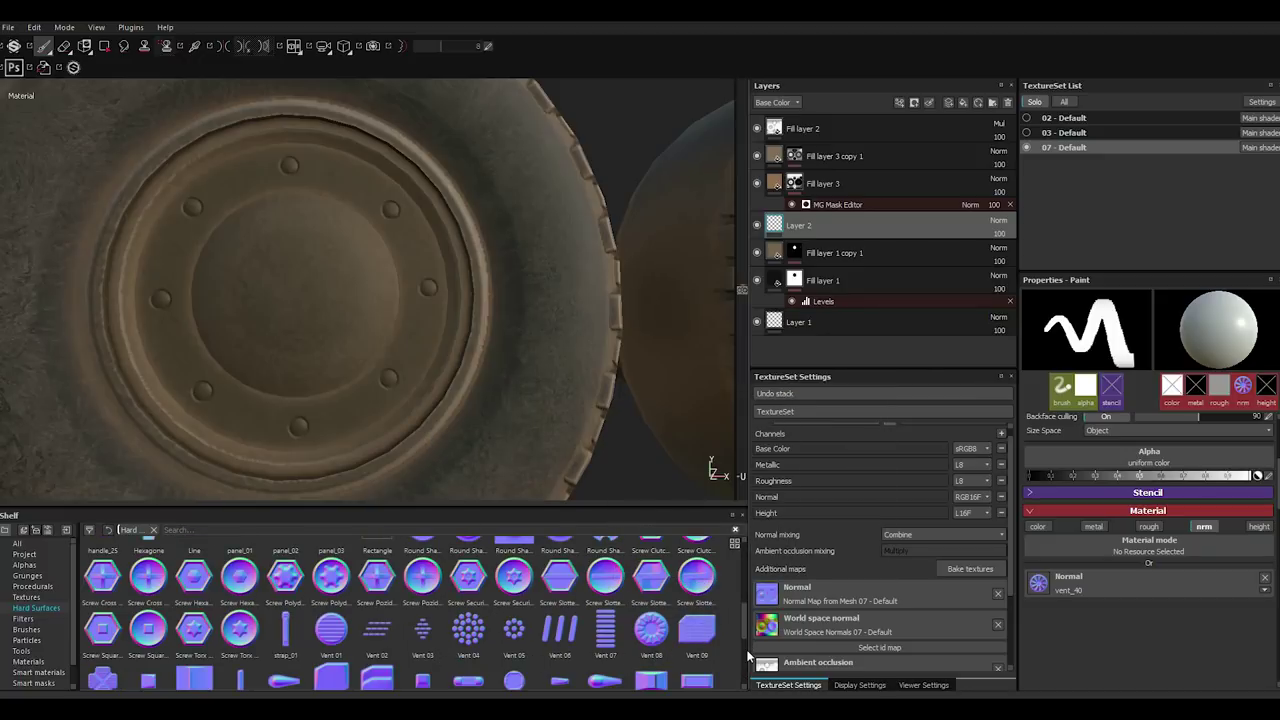
click(651, 630)
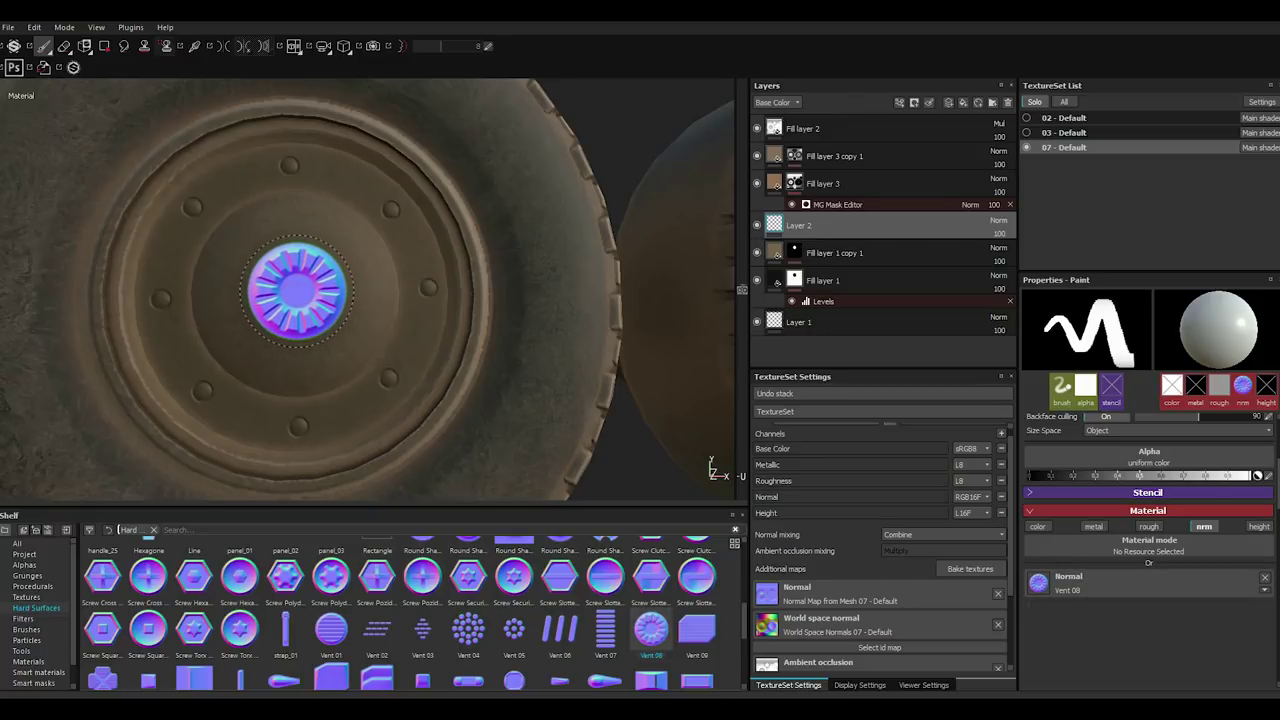
alt+drag(457, 371, 460, 372)
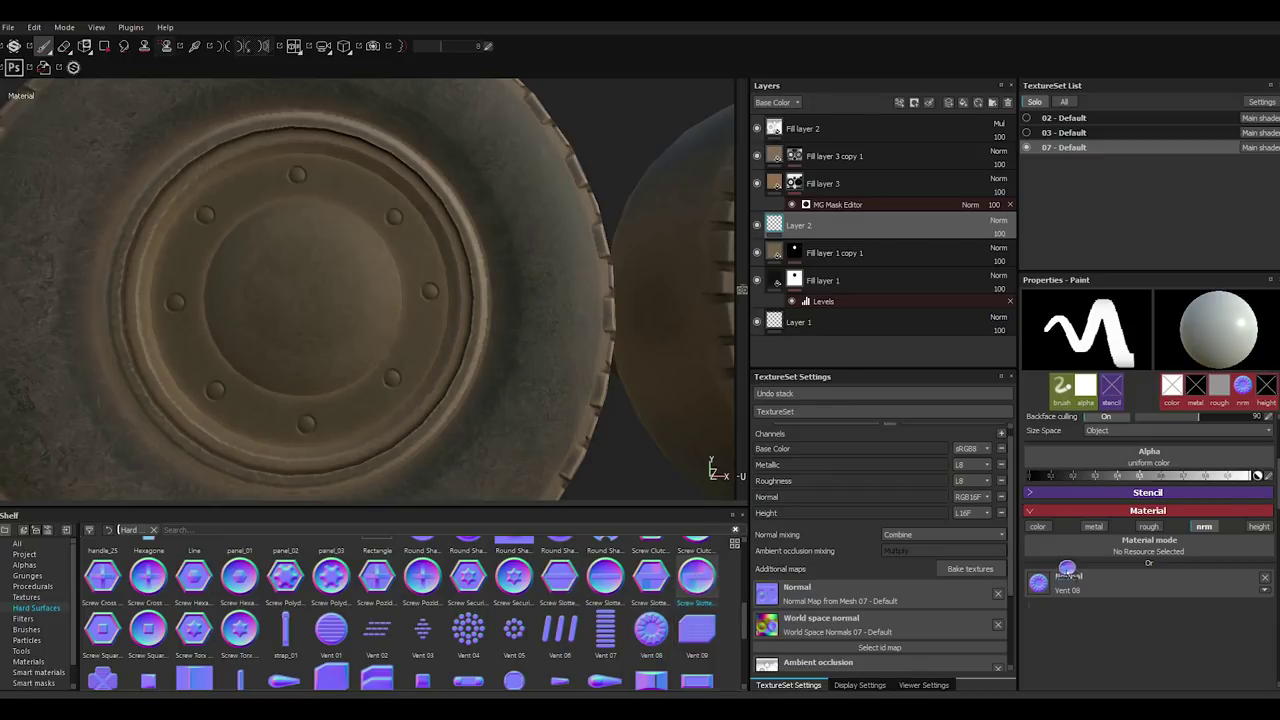
drag(696, 578, 1065, 575)
click(1079, 590)
click(1041, 660)
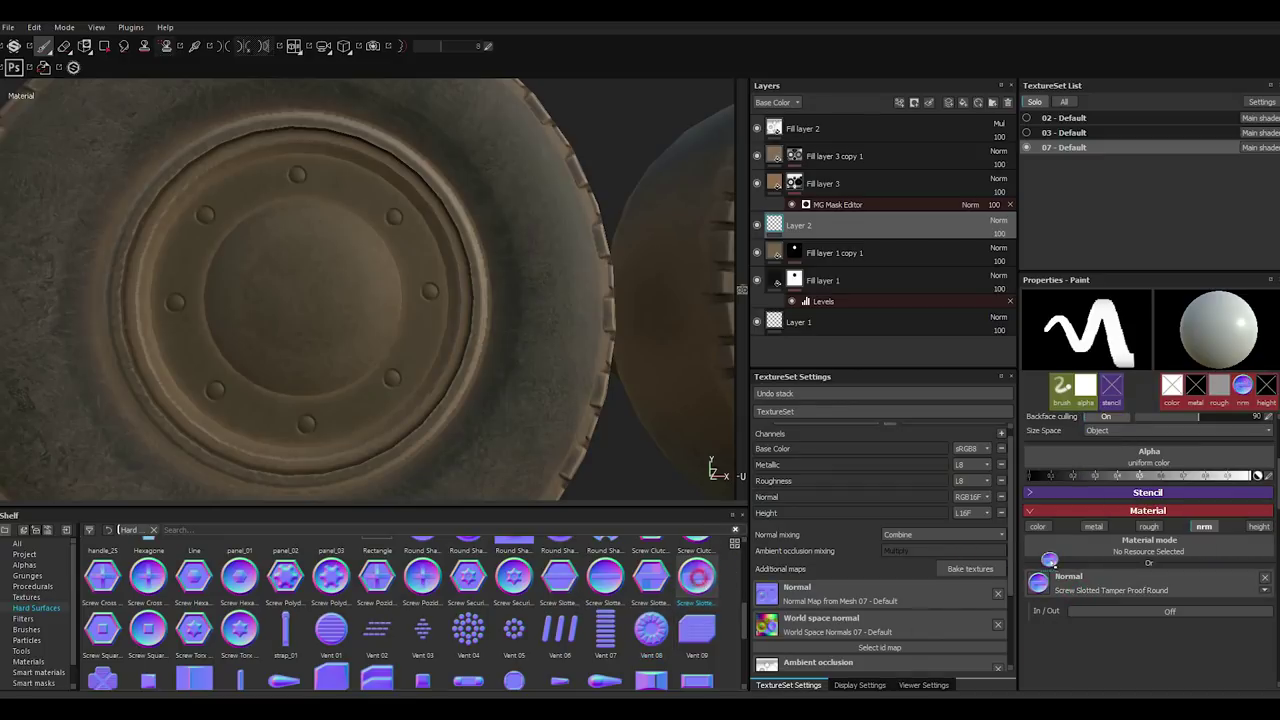
Load Container 14 from the Hard Surfaces shelf as the brush's normal stamp for the hub centre.
scroll(735, 582, up, 5)
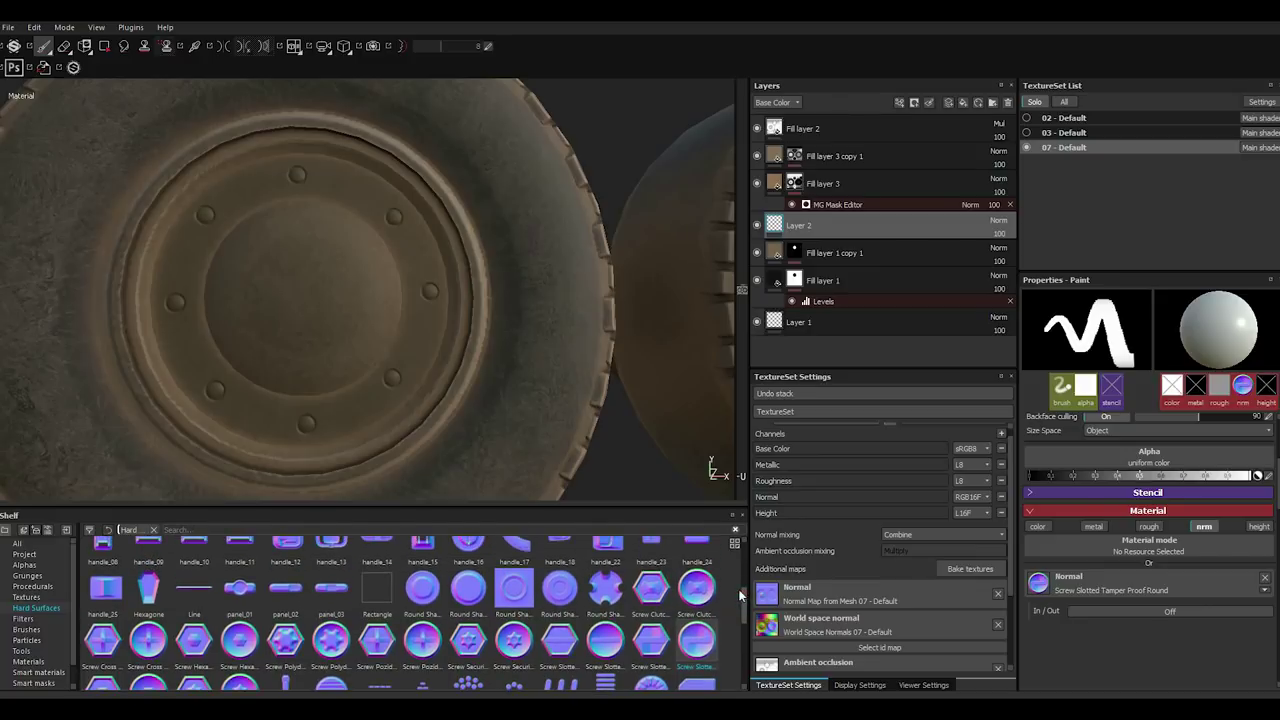
scroll(730, 568, up, 2)
scroll(731, 562, up, 2)
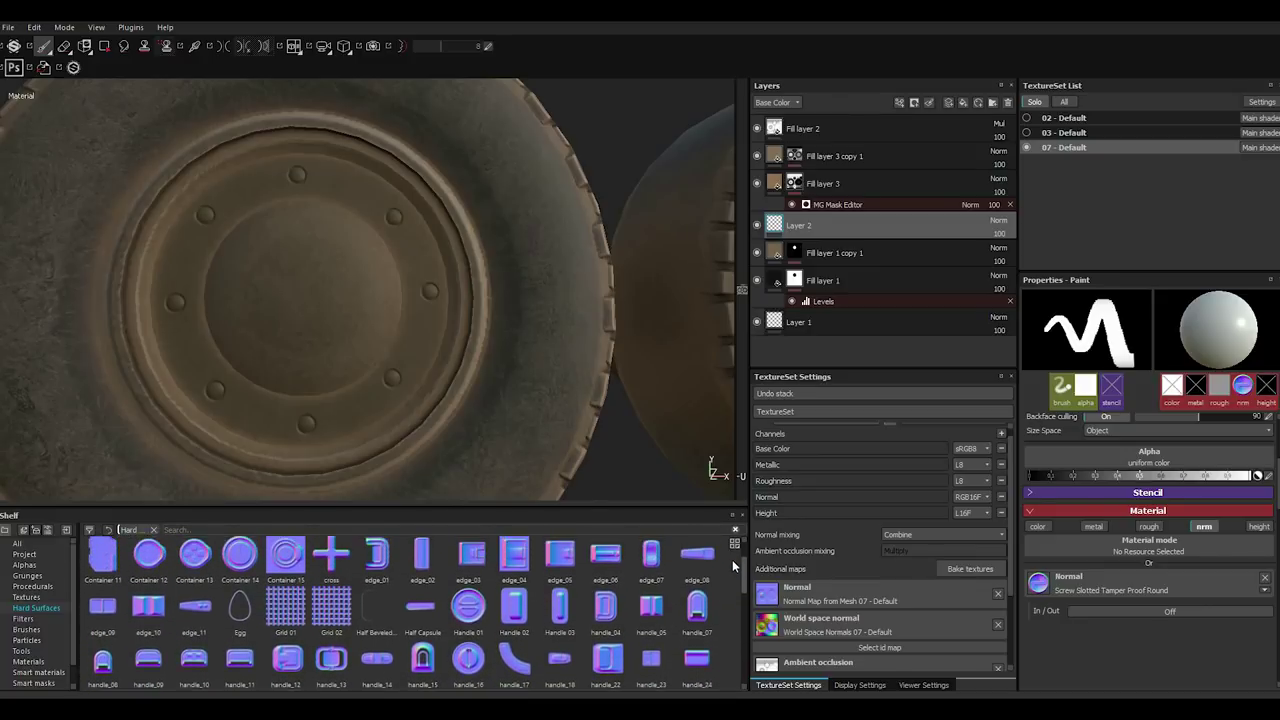
scroll(732, 559, up, 1)
drag(254, 580, 1024, 486)
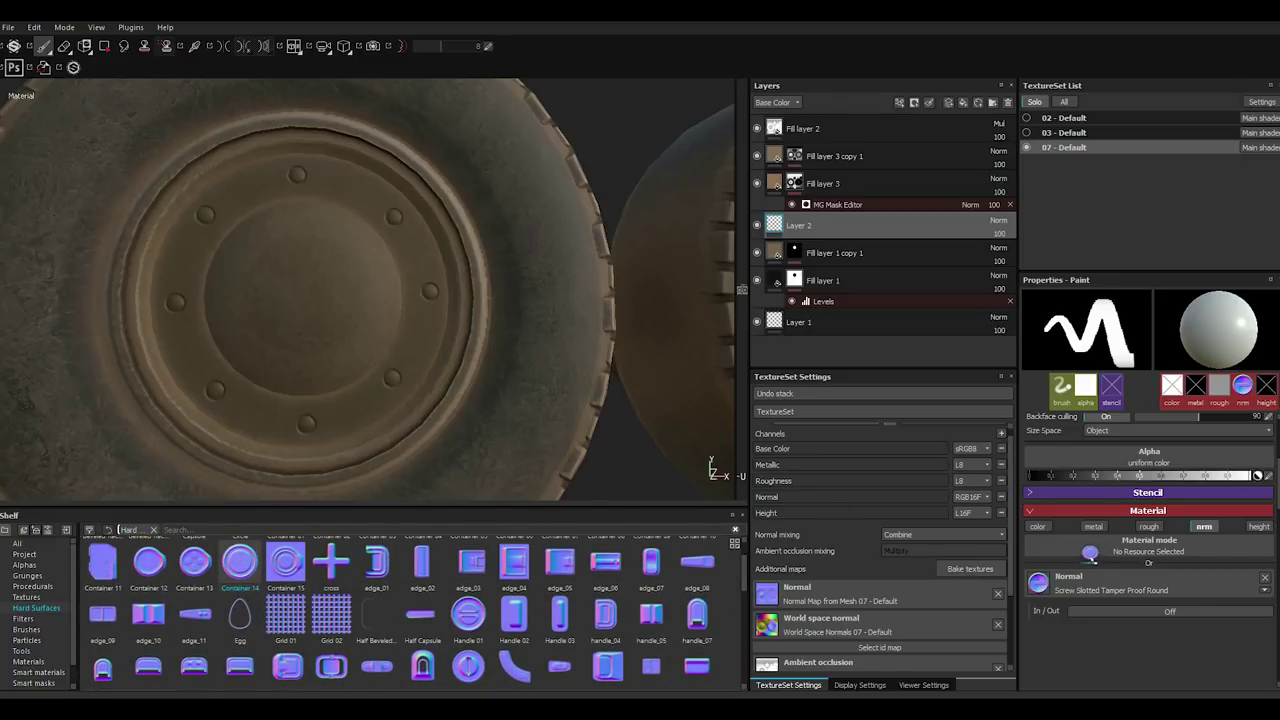
drag(1090, 585, 1085, 588)
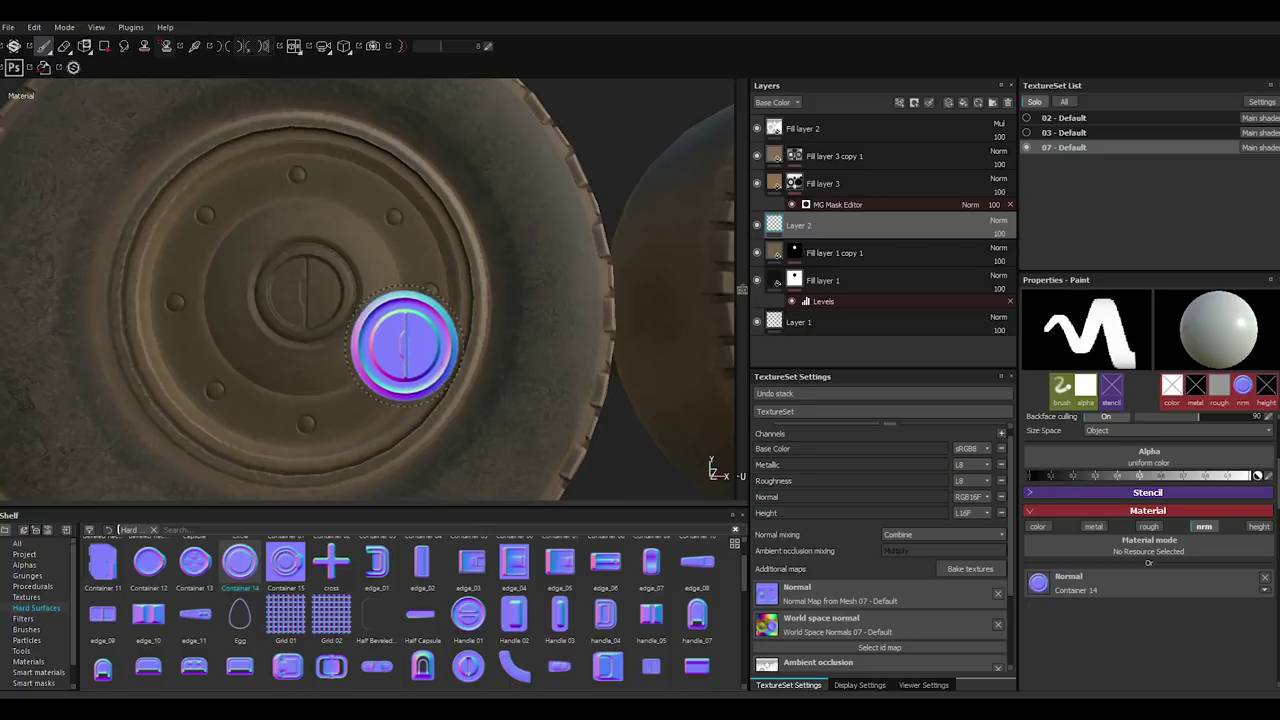
scroll(415, 360, down, 3)
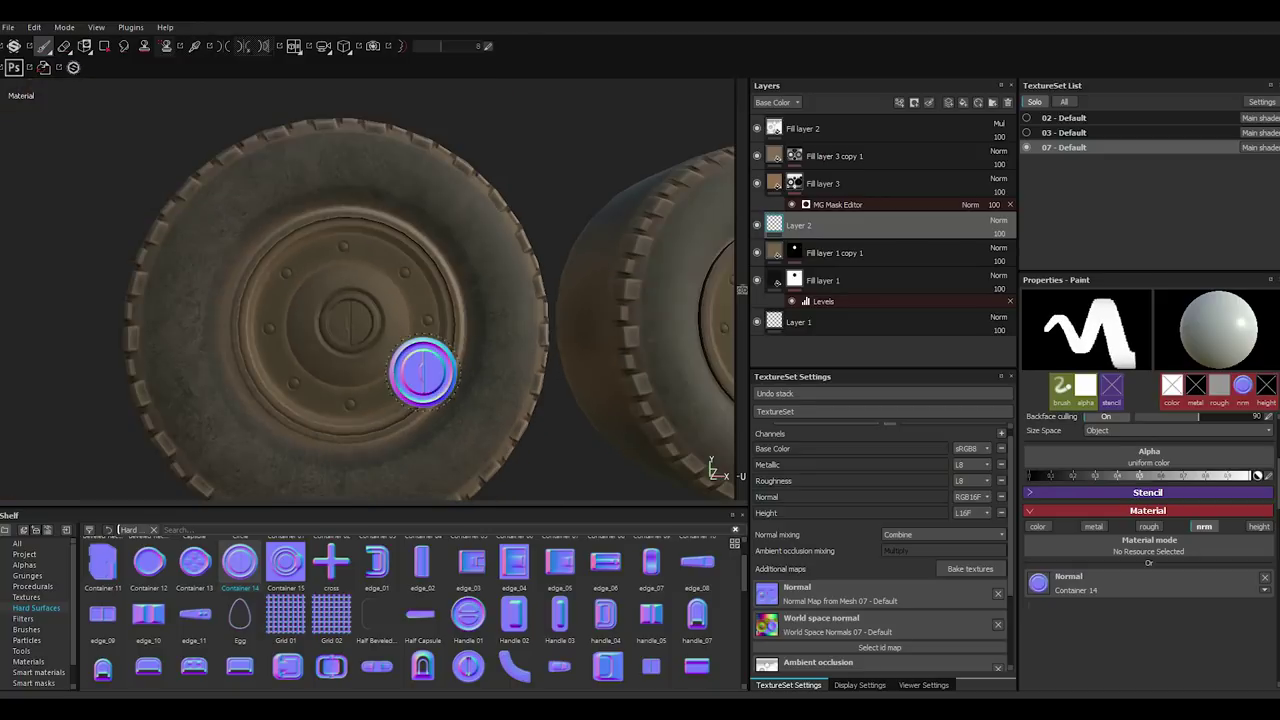
Add a filter effect to Layer 2 and apply MatFx Detail Edge Wear from the Filters shelf.
click(913, 102)
click(936, 174)
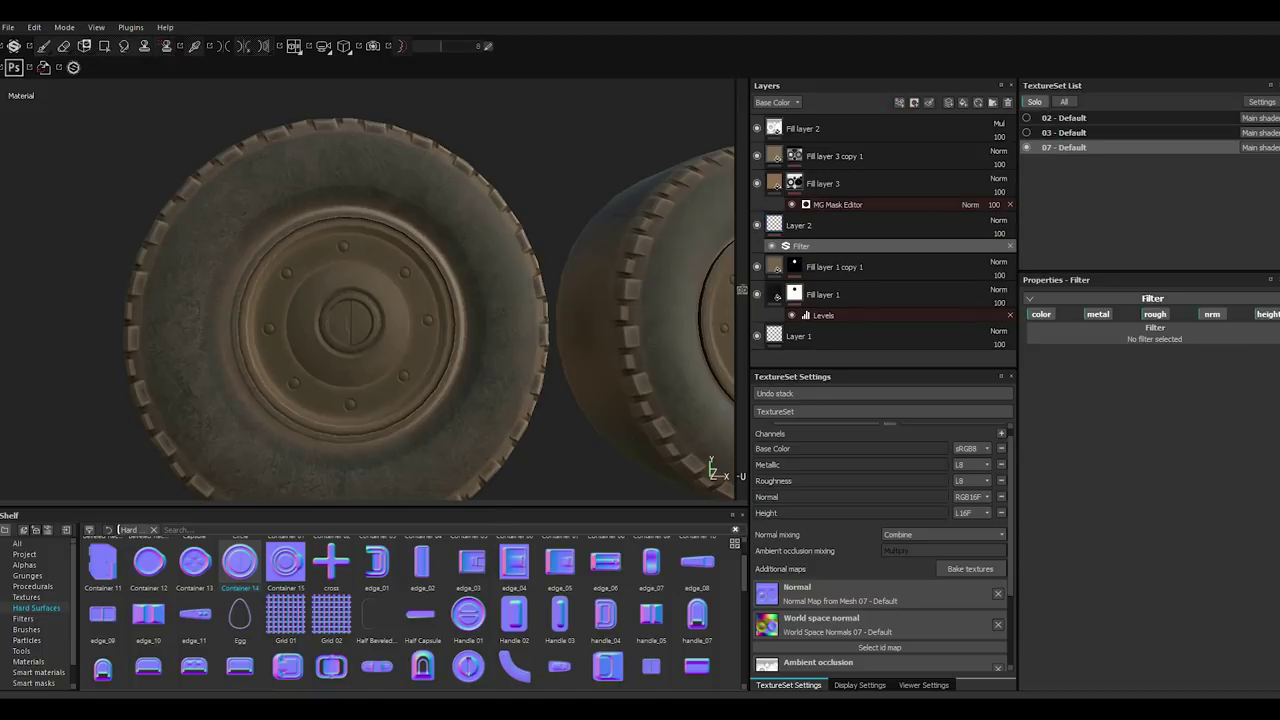
click(24, 620)
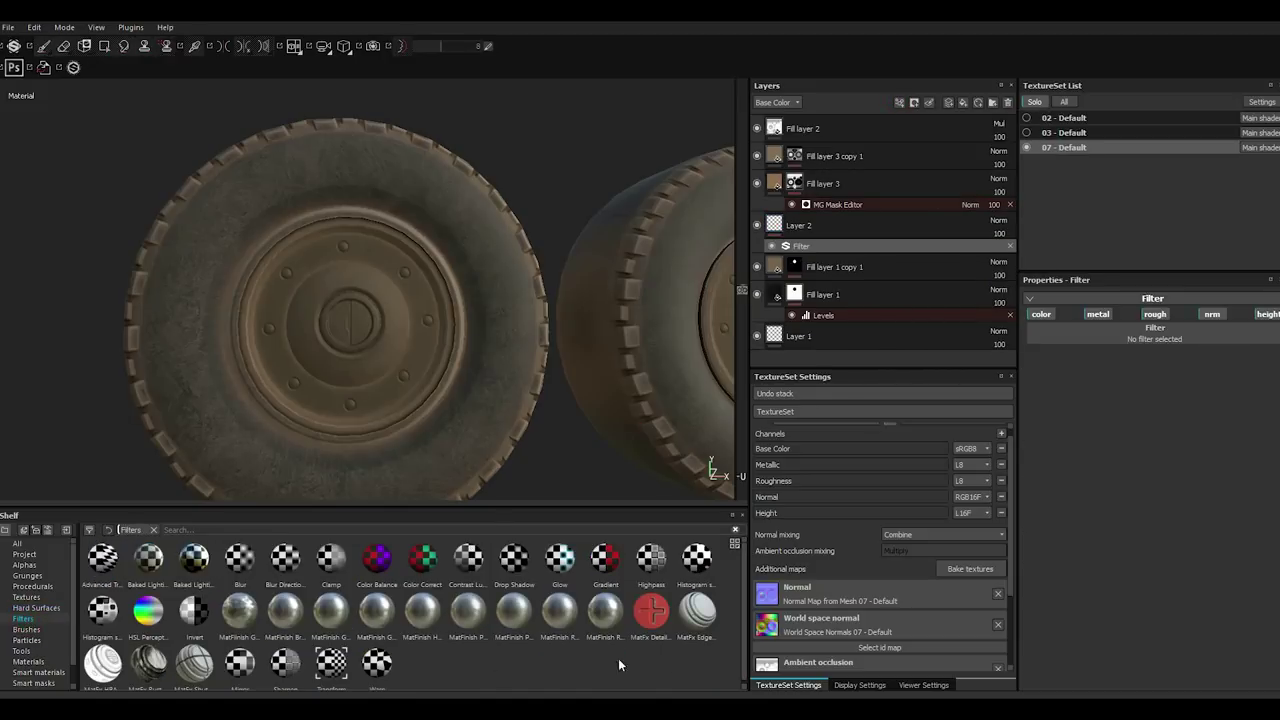
mouse_move(670, 615)
mouse_down()
mouse_move(1127, 321)
mouse_move(1120, 340)
mouse_up()
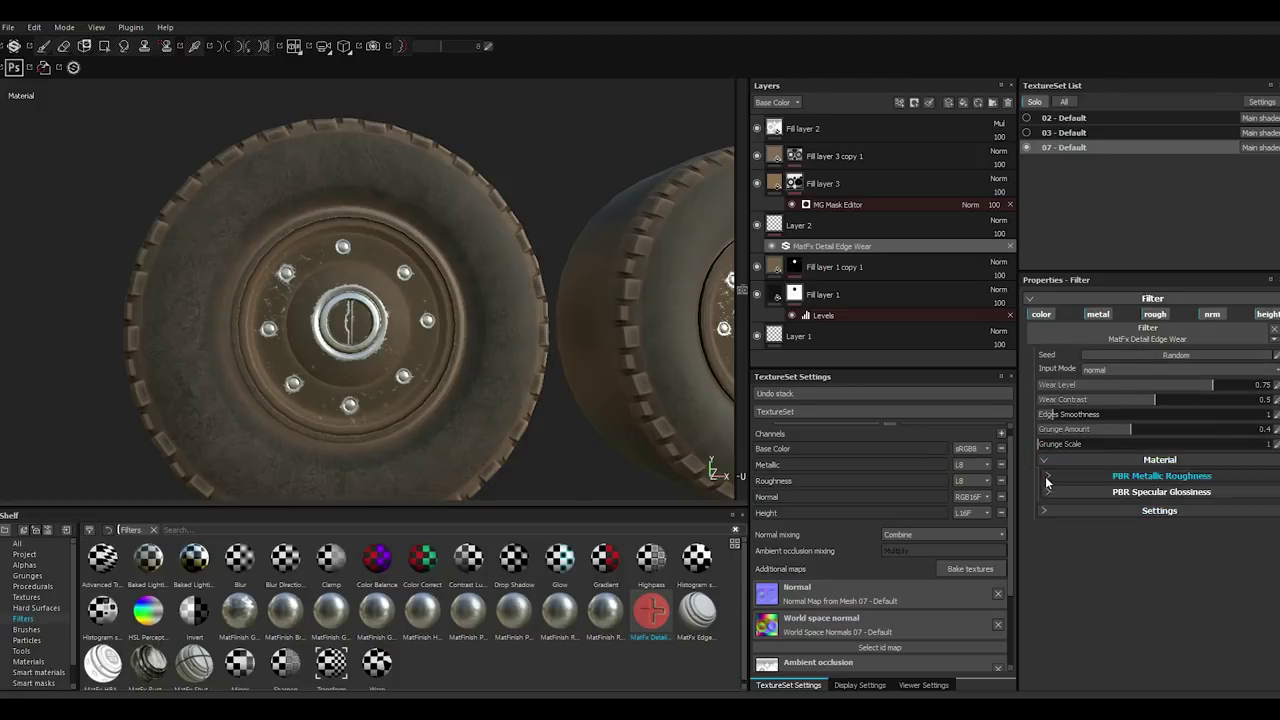
Set the edge wear base colour to a light tan and make the wear less metallic.
click(1046, 476)
click(1100, 498)
click(1040, 528)
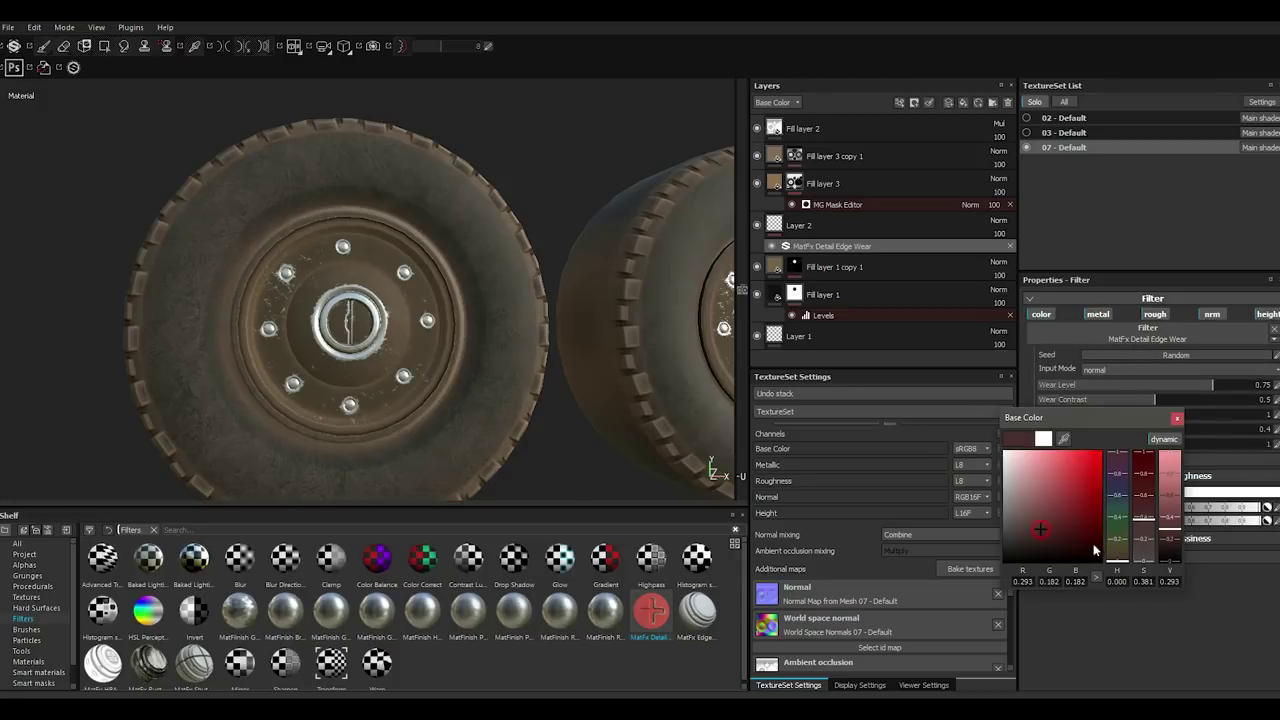
drag(1117, 562, 1117, 556)
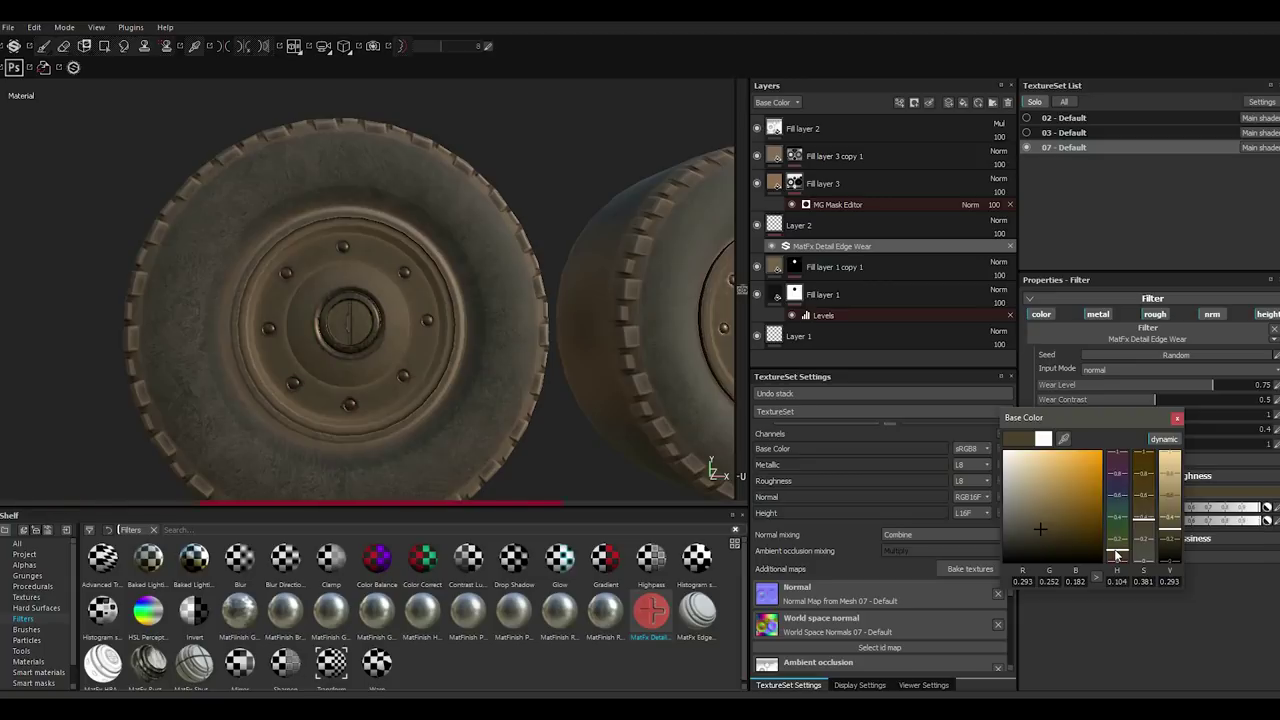
click(1038, 510)
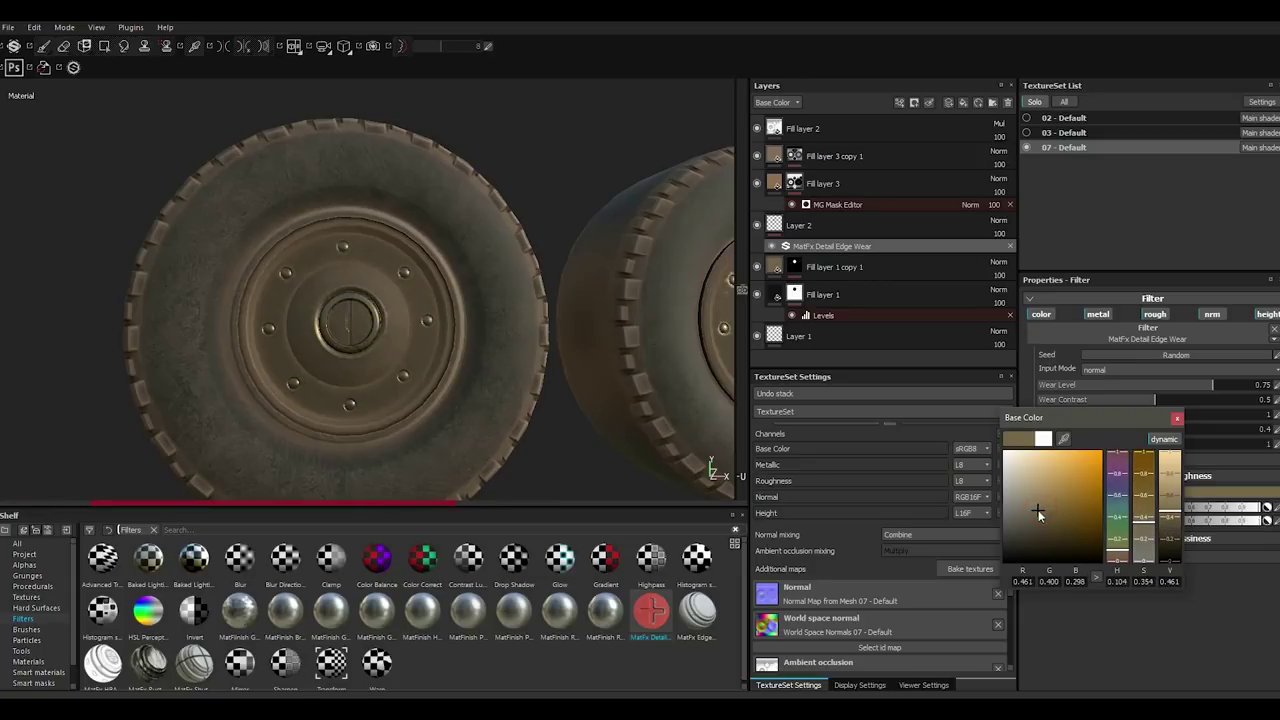
click(1175, 421)
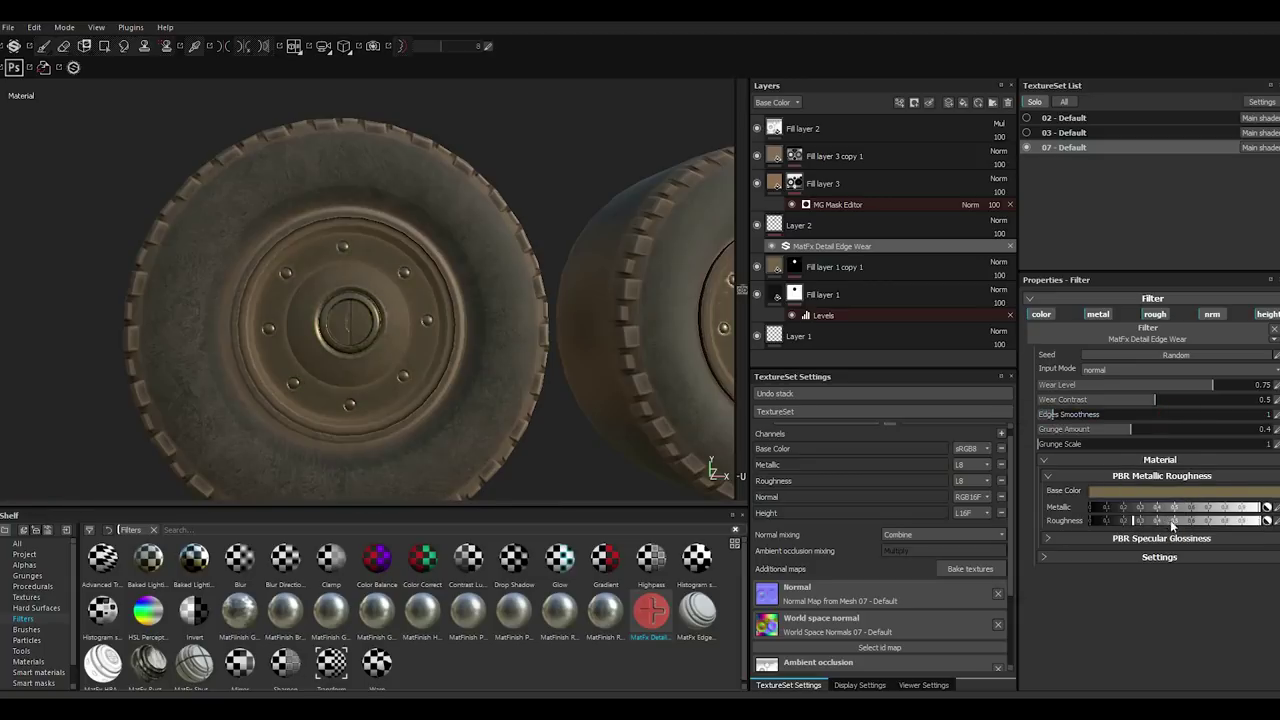
click(1204, 516)
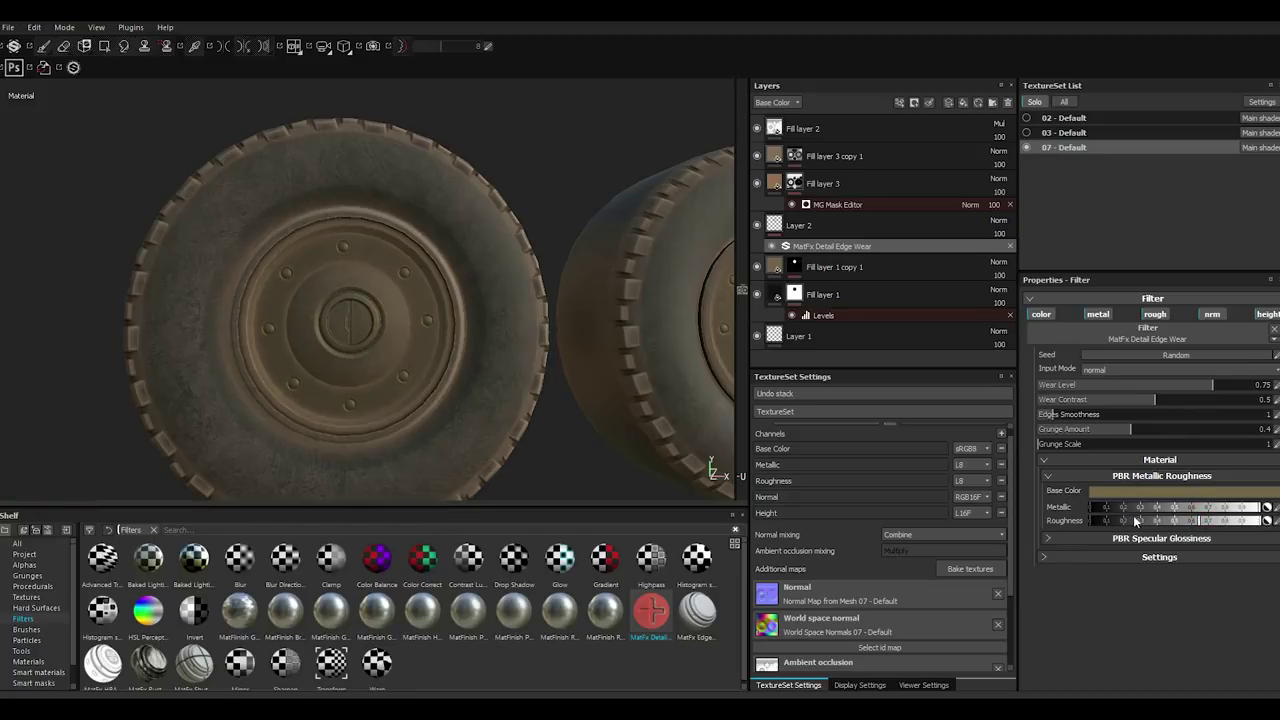
click(1116, 492)
mouse_move(1035, 508)
mouse_down()
mouse_move(1025, 500)
mouse_move(1034, 510)
mouse_up()
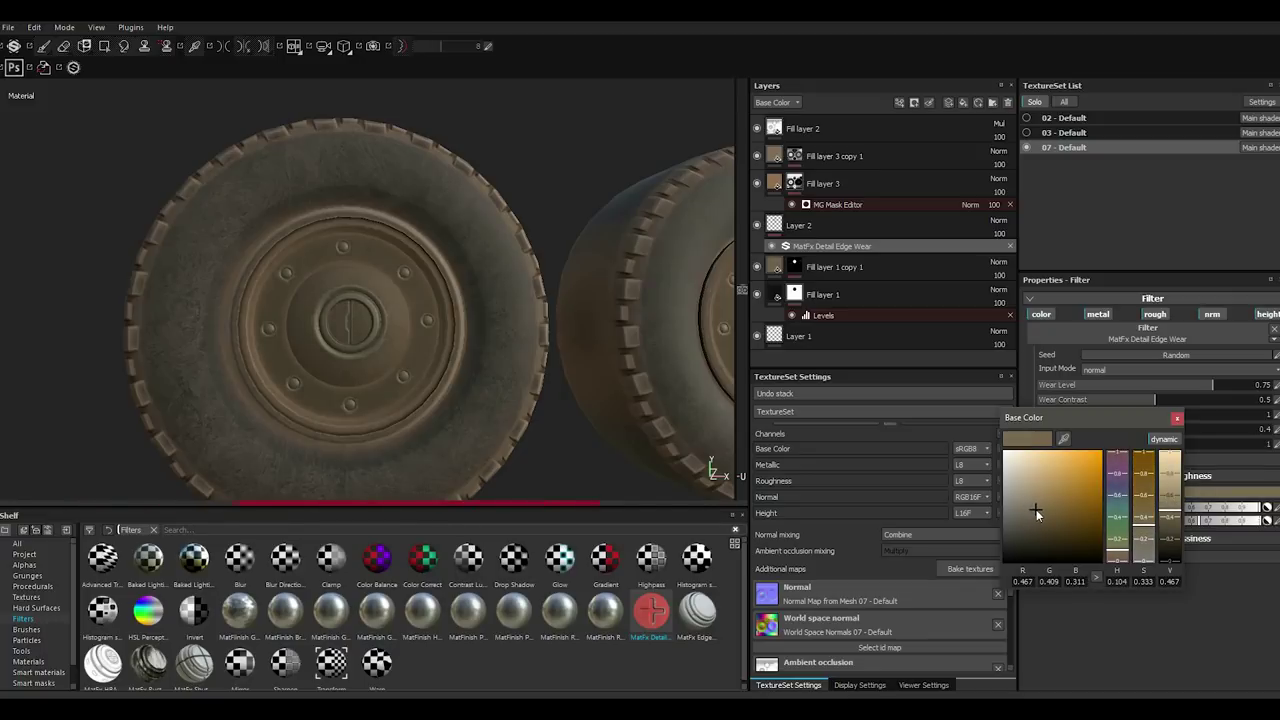
click(1177, 418)
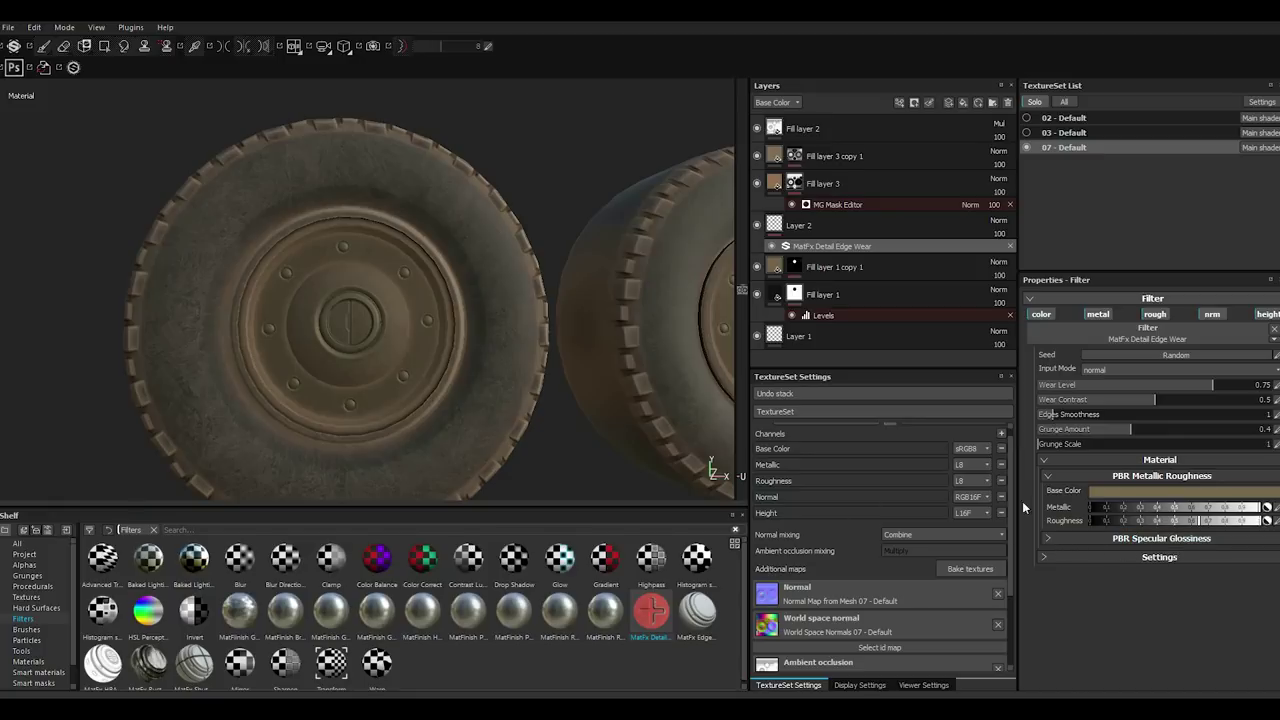
Show all texture sets, frame the whole vehicle, and lighten the wear colour slightly.
scroll(412, 374, down, 3)
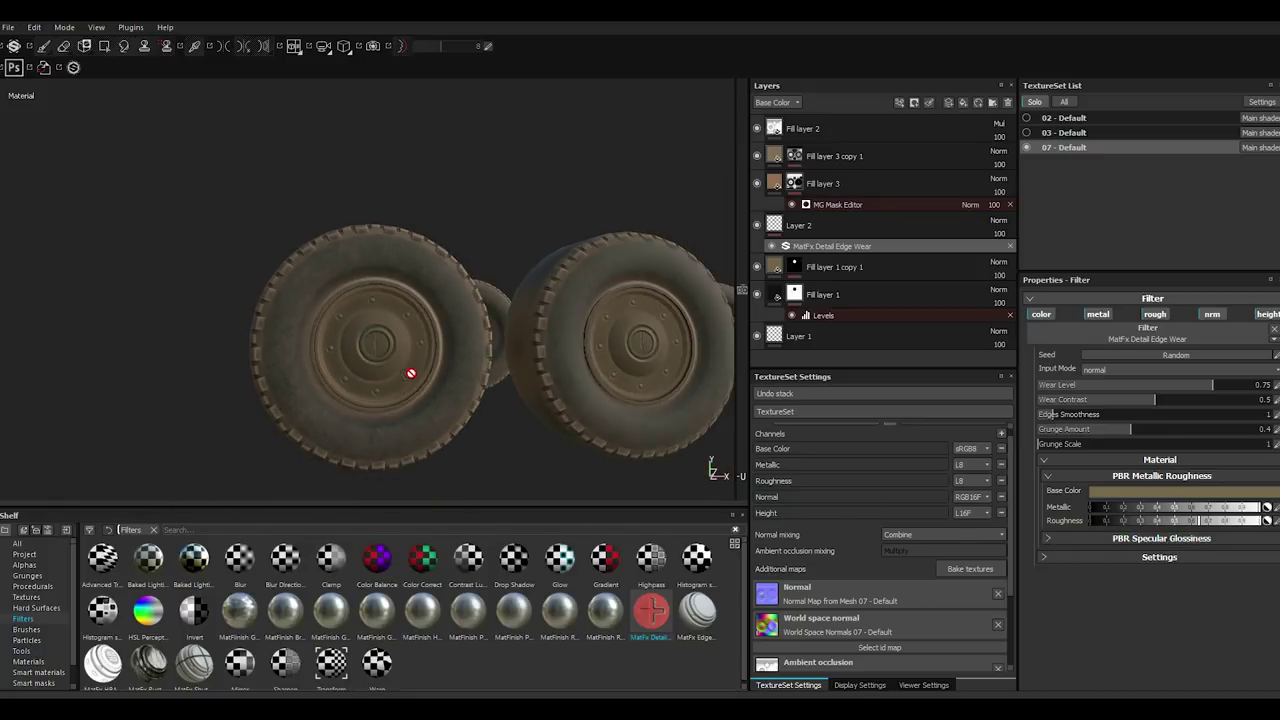
mouse_move(412, 374)
alt+mouse_down()
mouse_move(504, 407)
mouse_move(623, 357)
mouse_move(563, 329)
mouse_move(639, 327)
alt+mouse_up()
click(1063, 102)
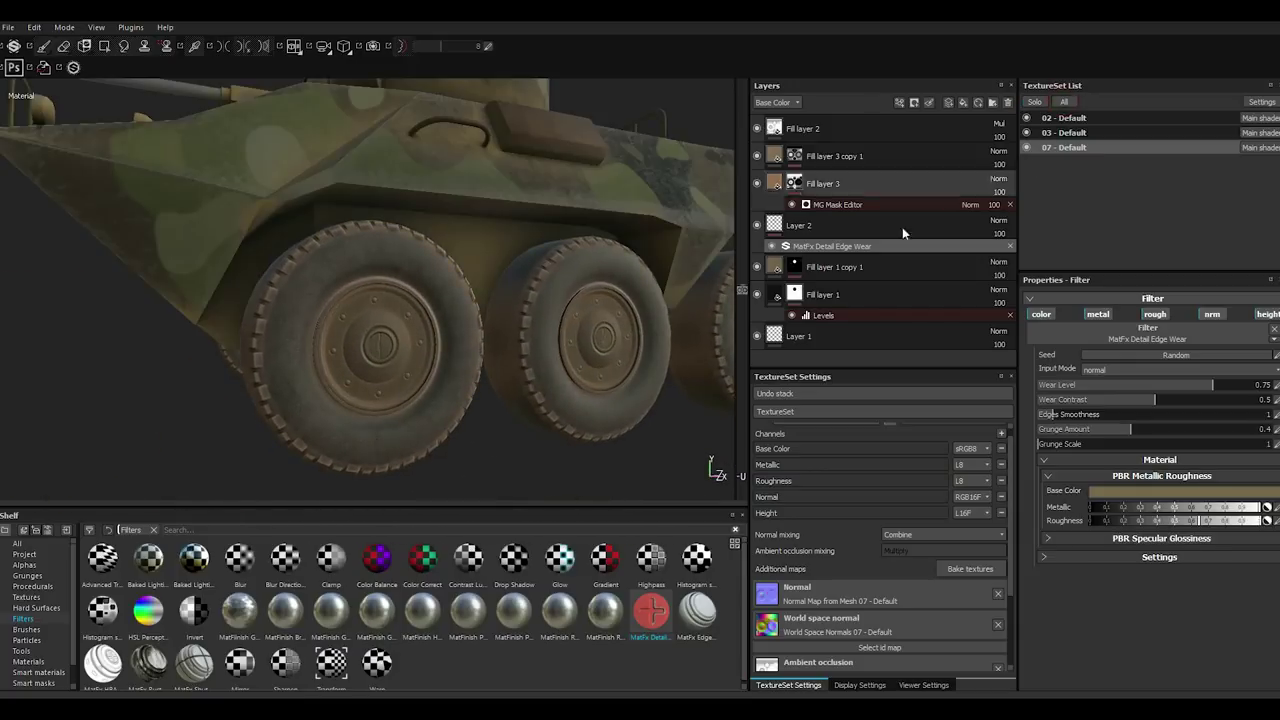
key(f)
click(1110, 492)
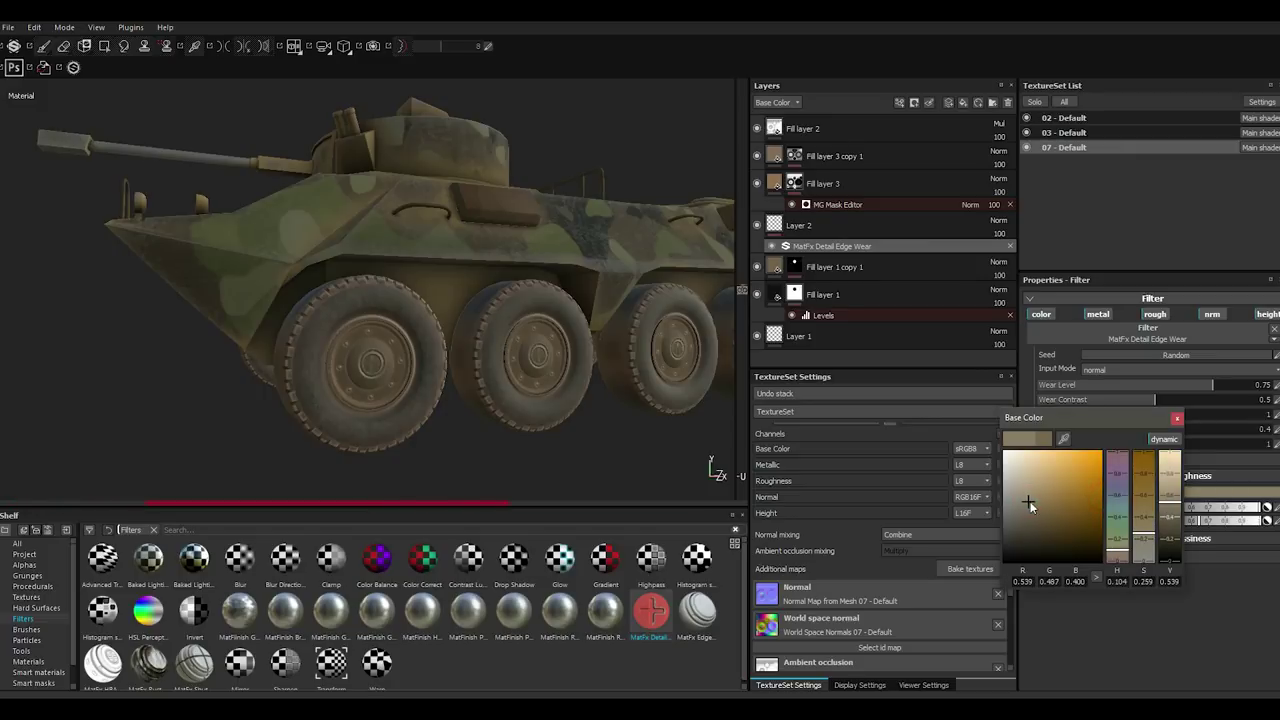
drag(1028, 503, 1039, 505)
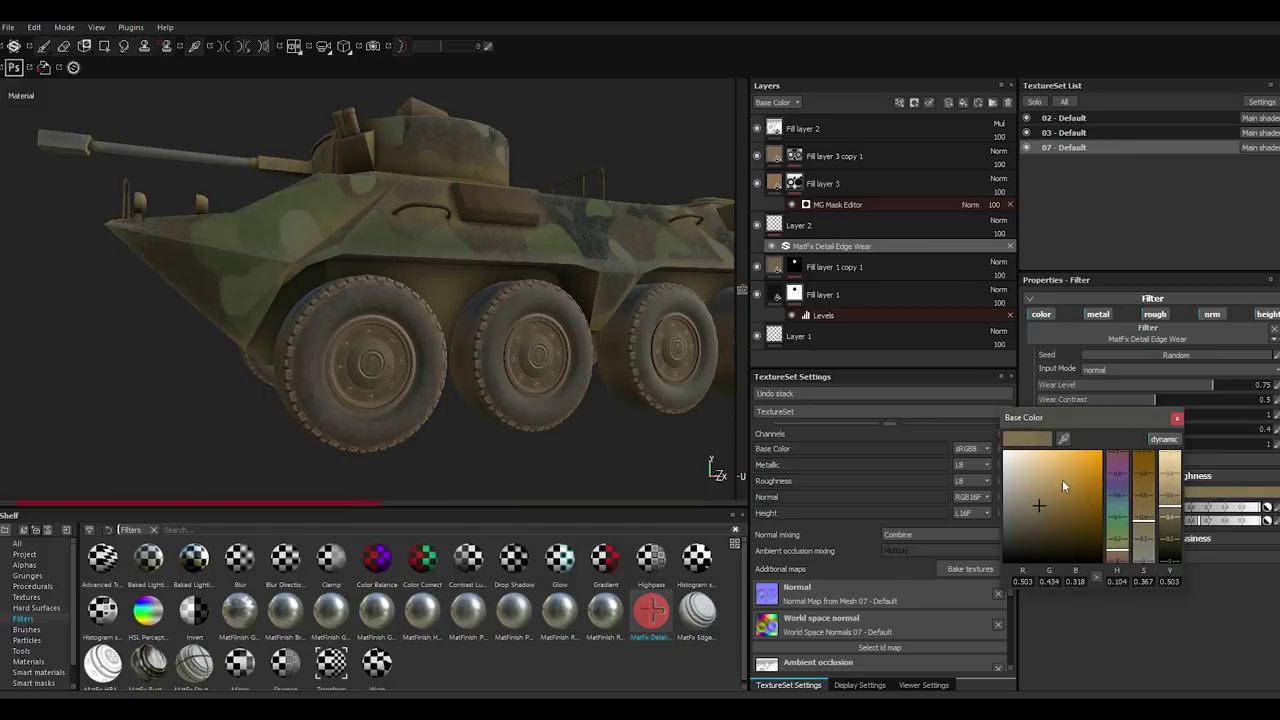
click(1179, 418)
mouse_move(501, 442)
alt+mouse_down()
mouse_move(443, 437)
mouse_move(526, 449)
mouse_move(503, 433)
mouse_move(480, 451)
alt+mouse_up()
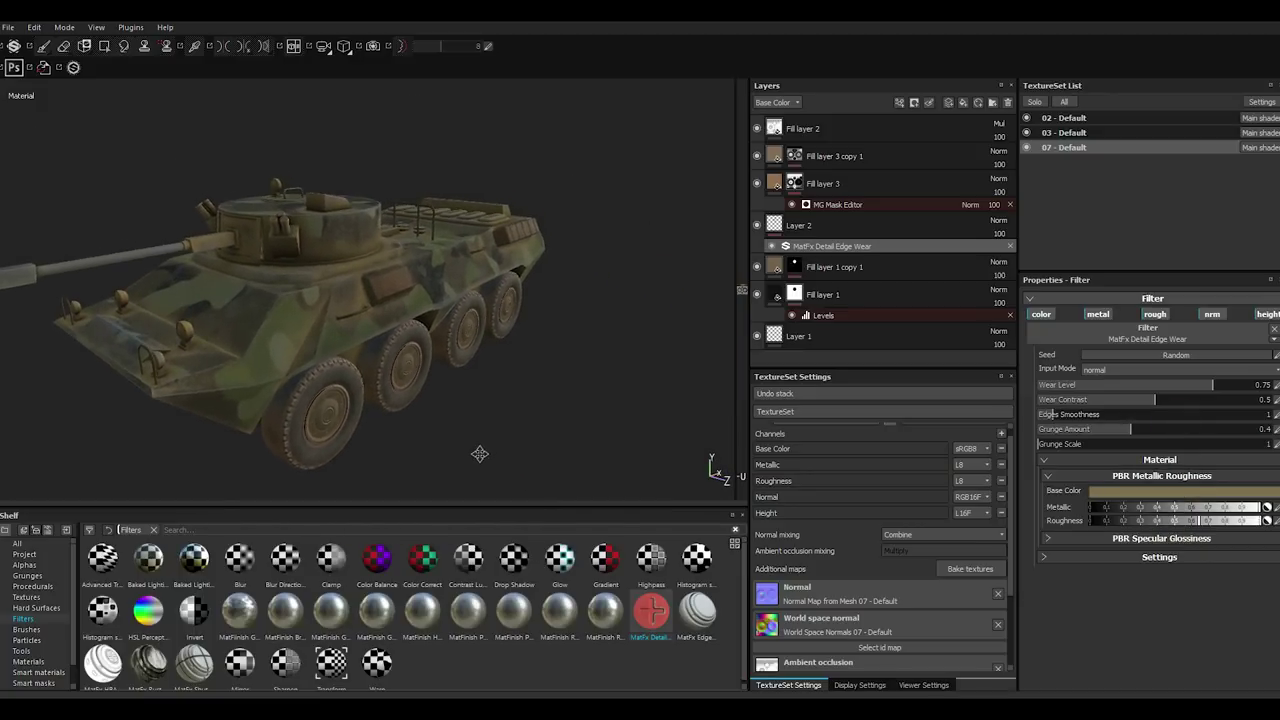
scroll(389, 420, down, 3)
alt+drag(389, 420, 420, 423)
scroll(395, 403, up, 2)
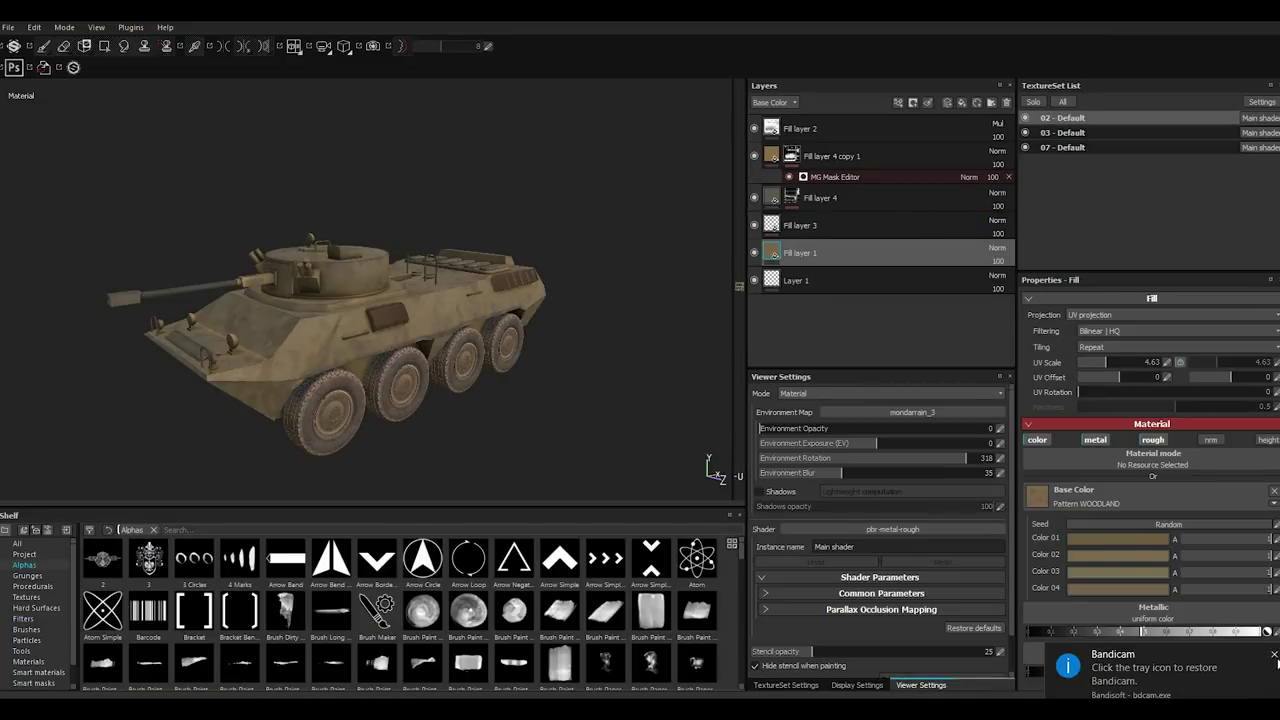
Orbit the tank to face the camera and inspect the 02 - Default hull.
mouse_move(416, 374)
alt+mouse_down()
mouse_move(495, 401)
mouse_move(594, 277)
alt+mouse_up()
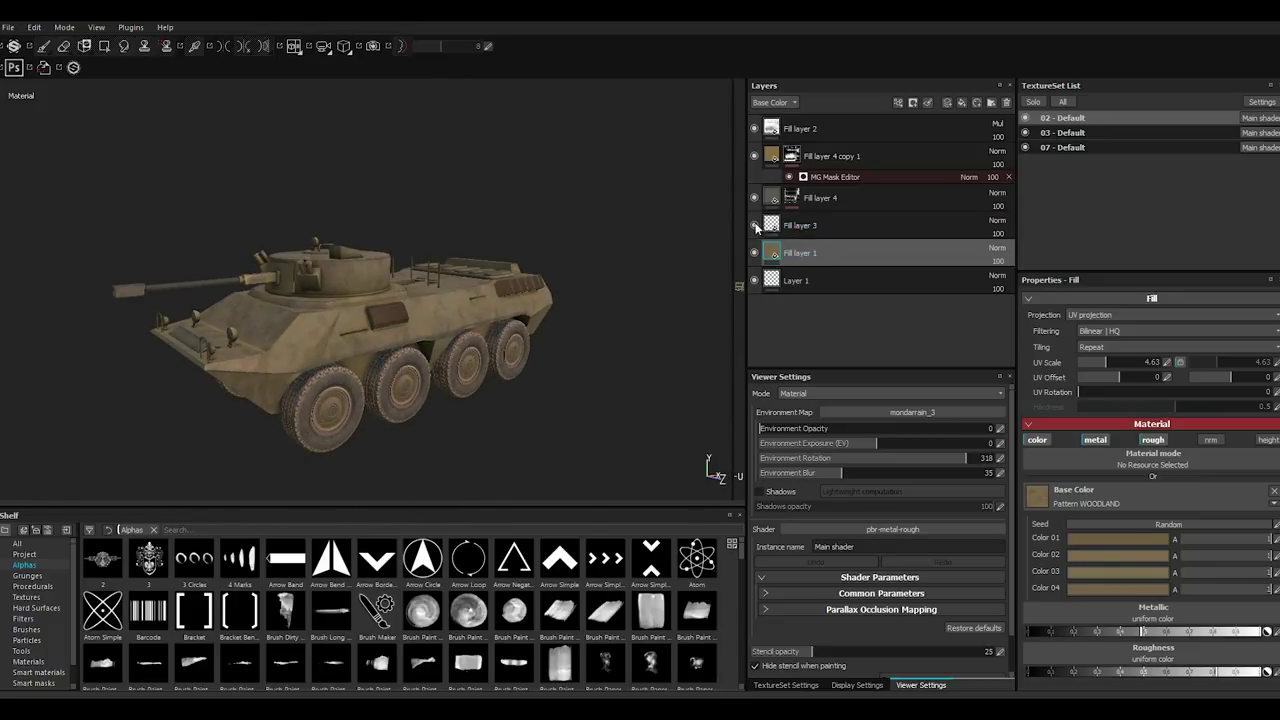
Add a paint layer above Fill layer 3 with roughness and height disabled, painting normal only.
click(797, 228)
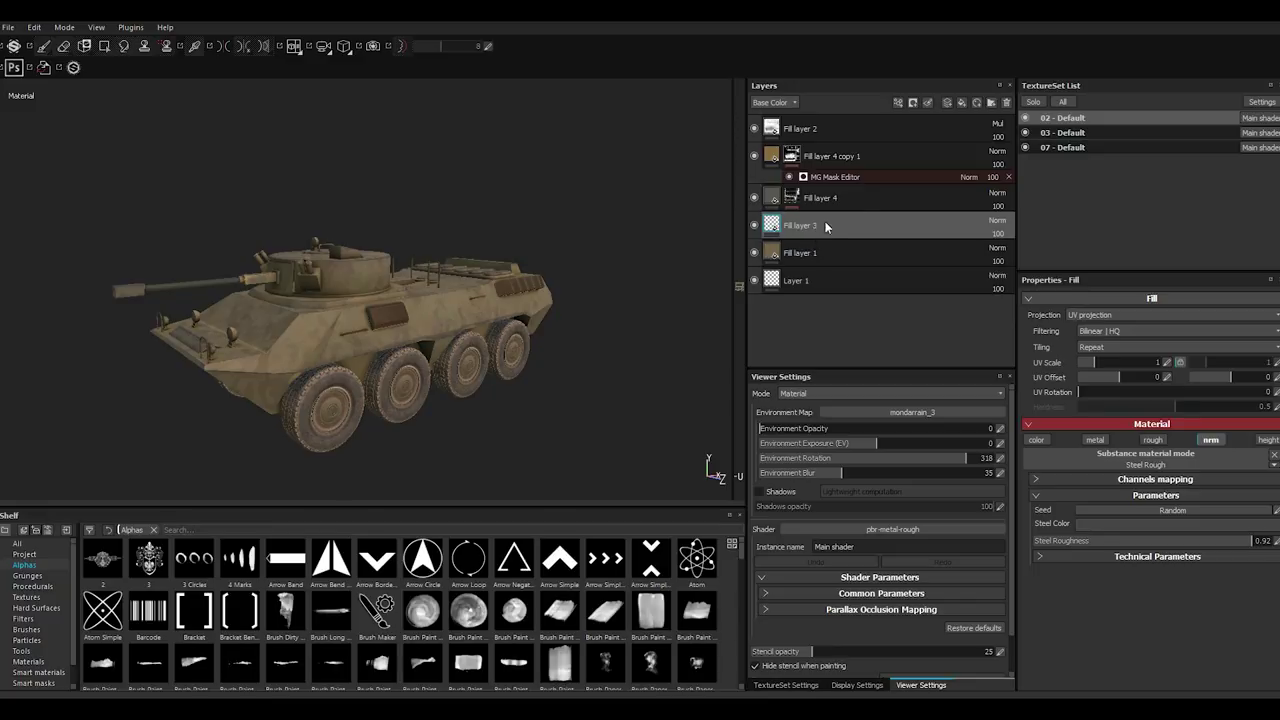
click(951, 103)
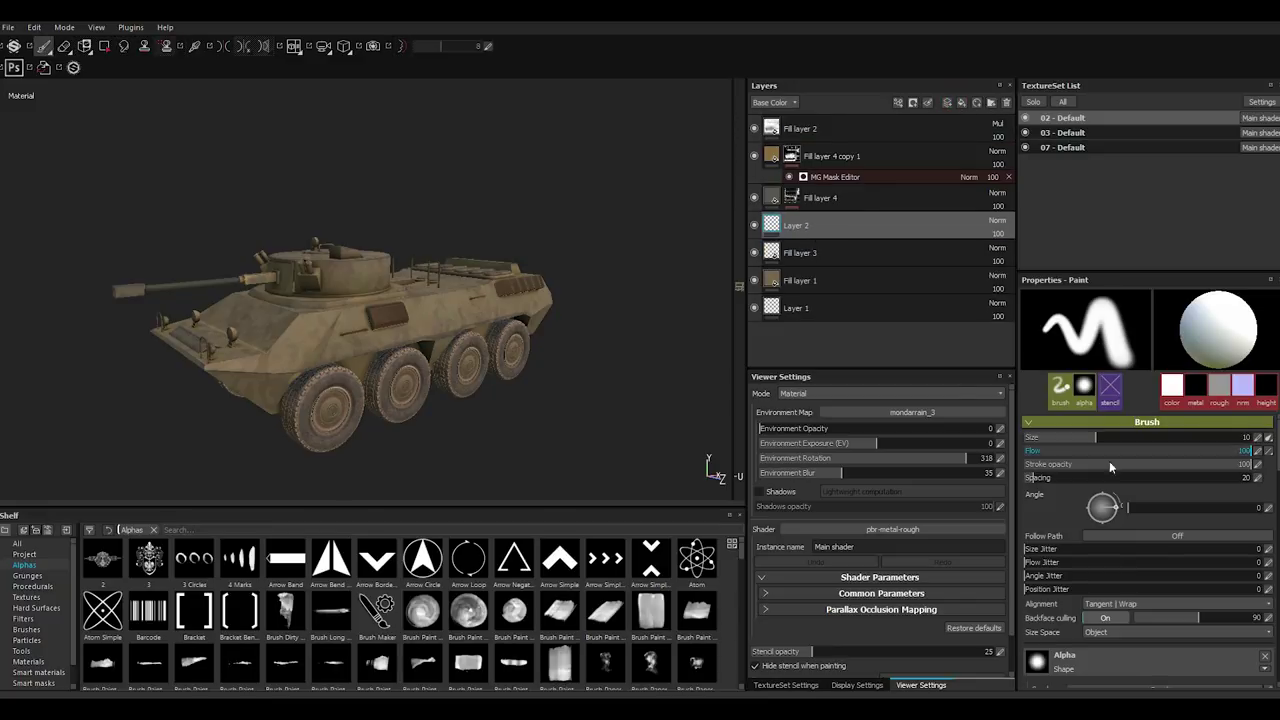
scroll(1072, 512, down, 2)
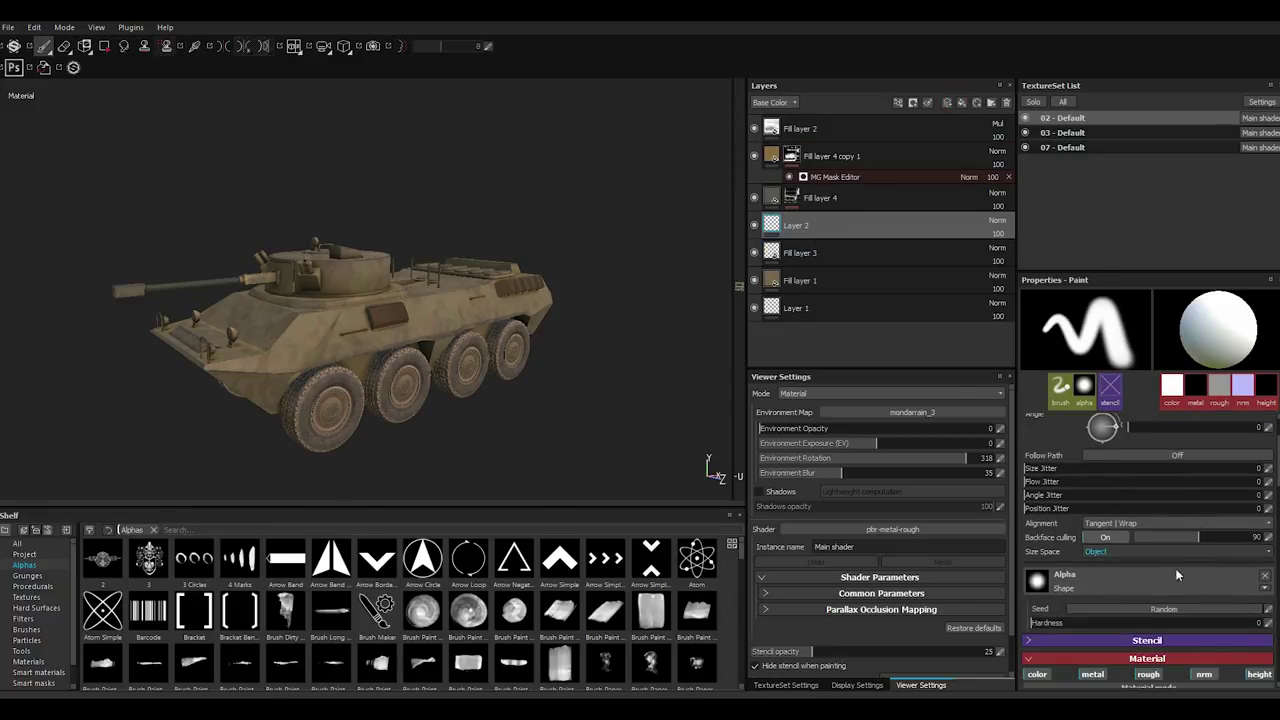
scroll(1107, 540, down, 2)
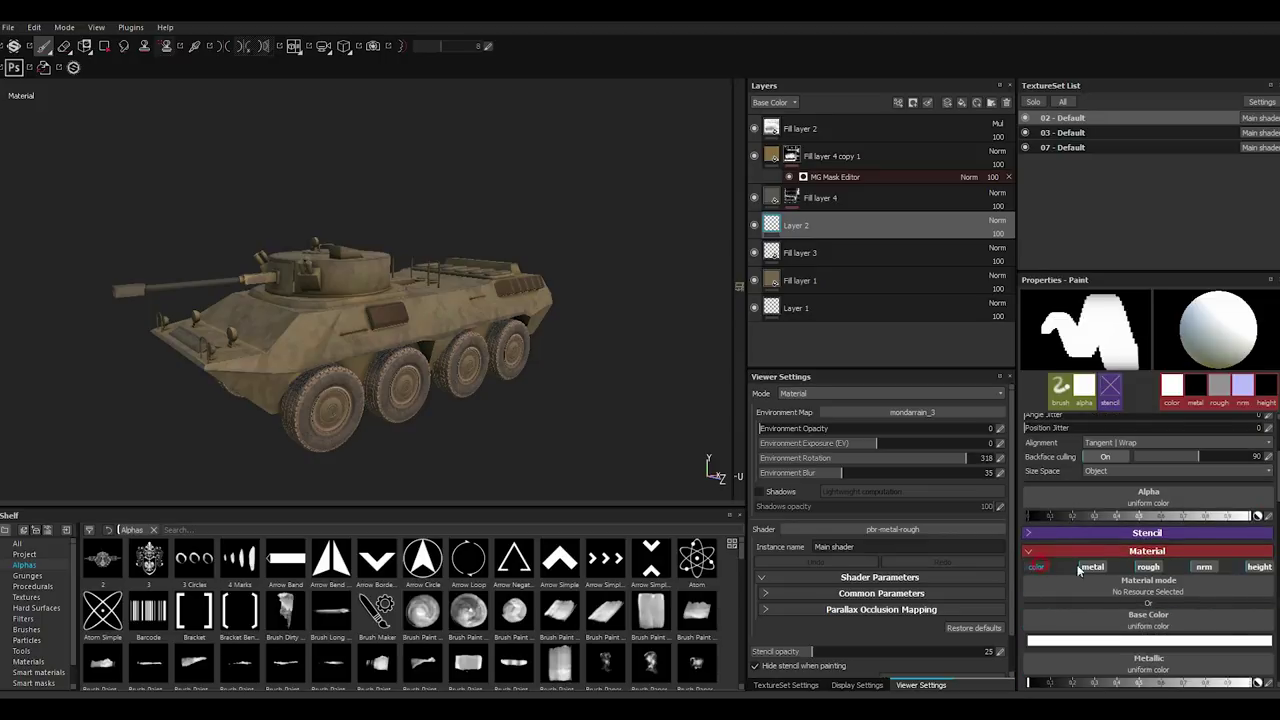
click(1146, 567)
click(1257, 568)
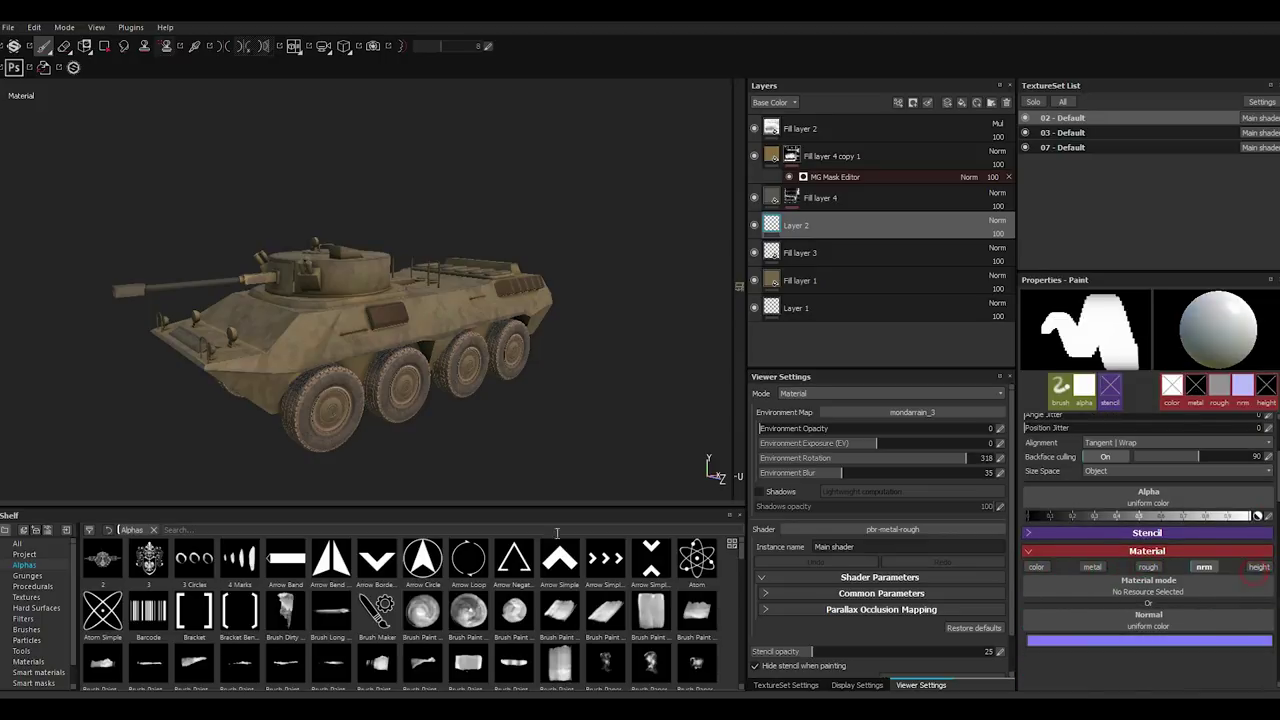
click(24, 608)
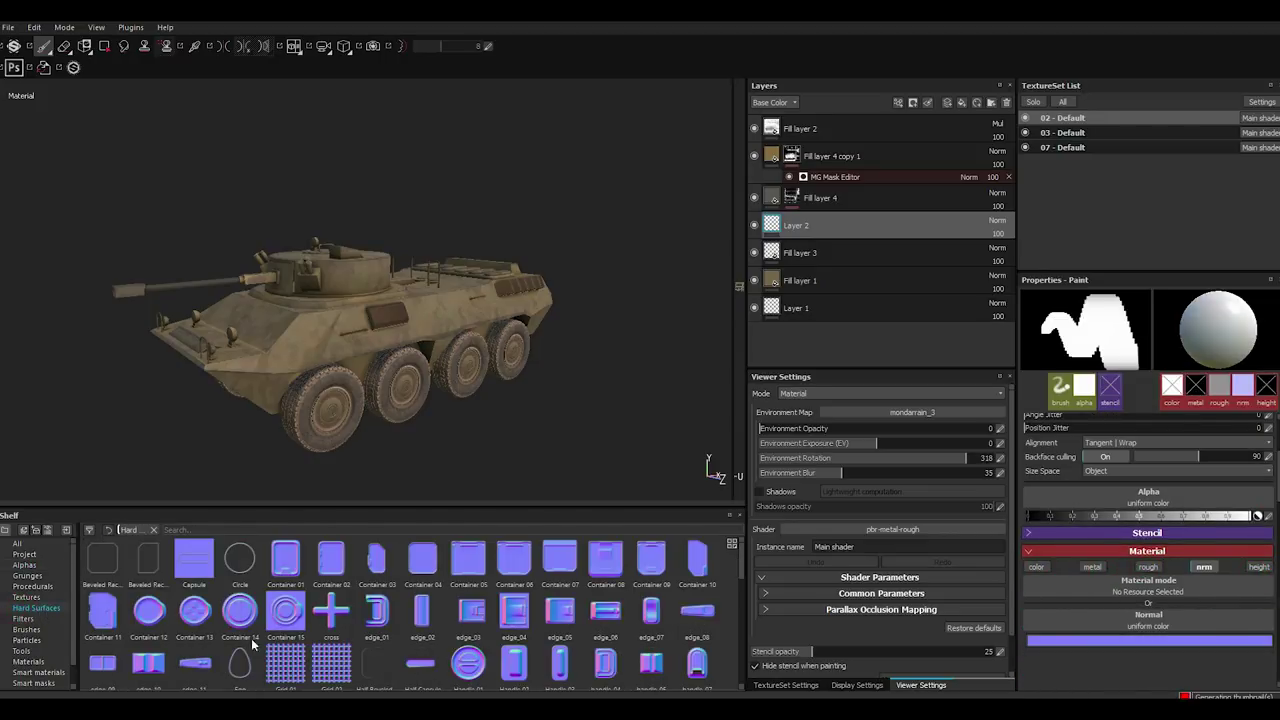
Load Container 04 as the normal stamp and stamp it onto the hull side.
drag(430, 570, 1092, 598)
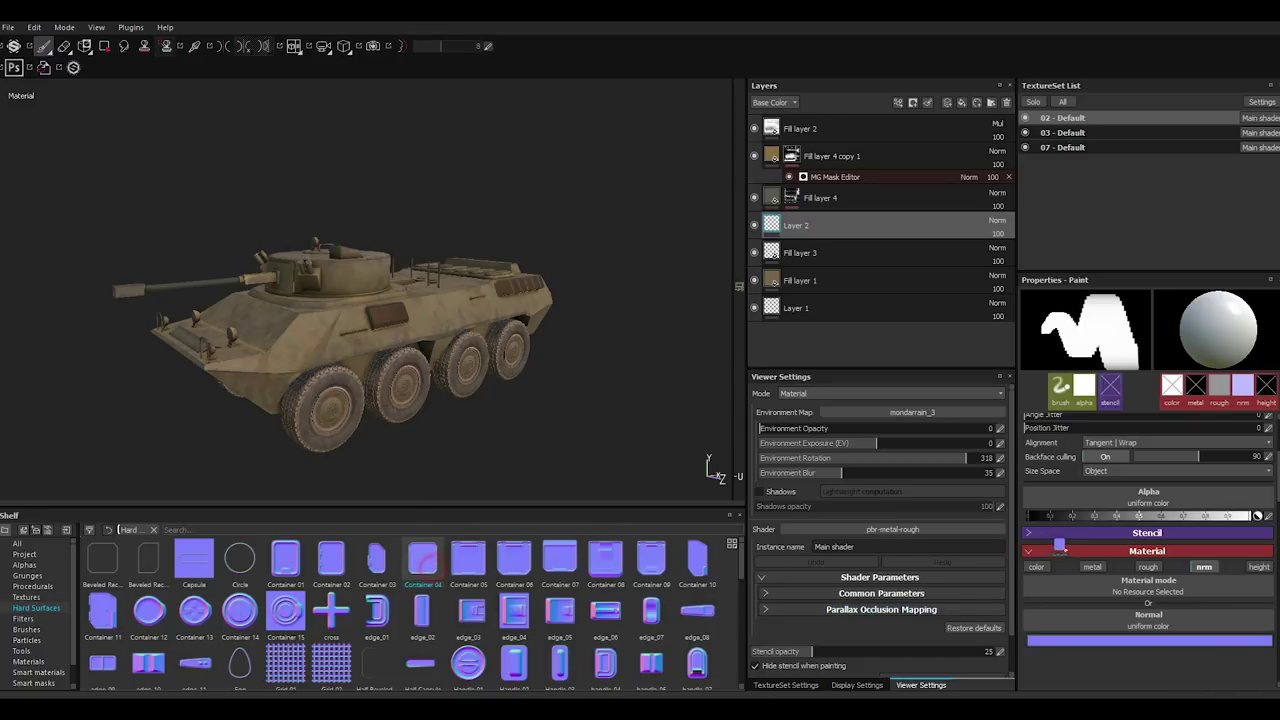
scroll(335, 345, up, 3)
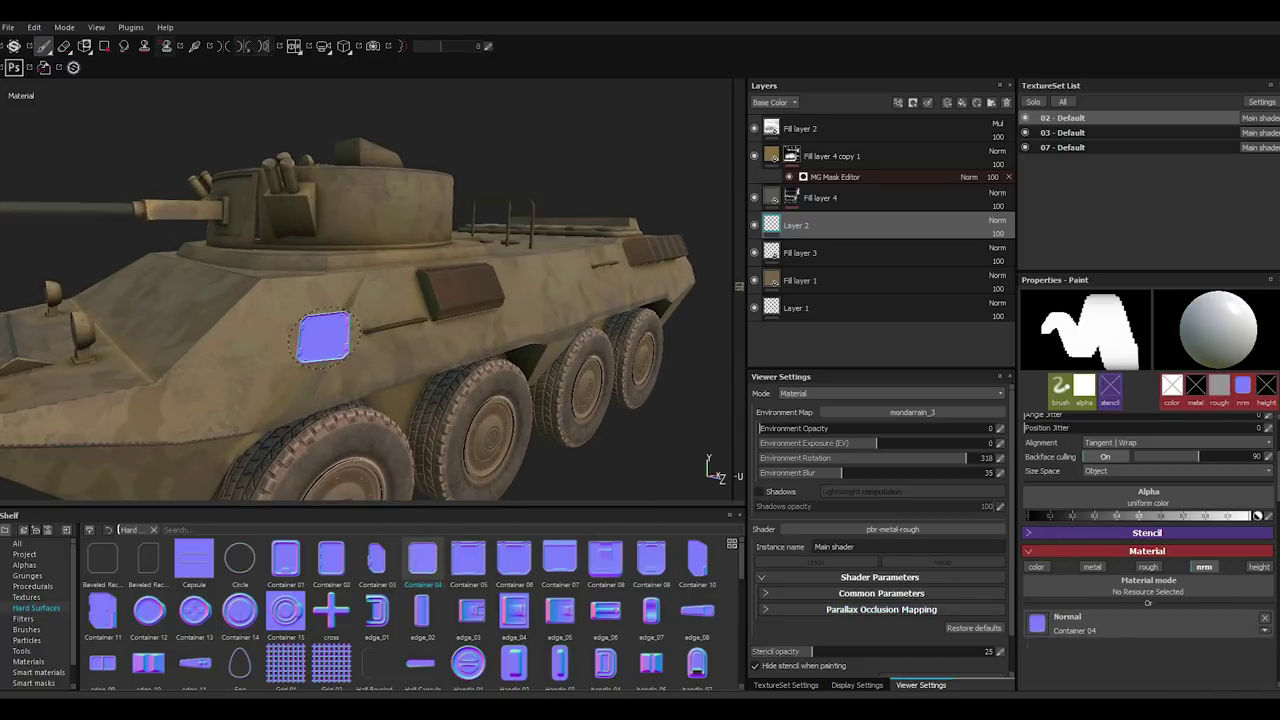
scroll(380, 355, up, 2)
alt+drag(363, 371, 400, 366)
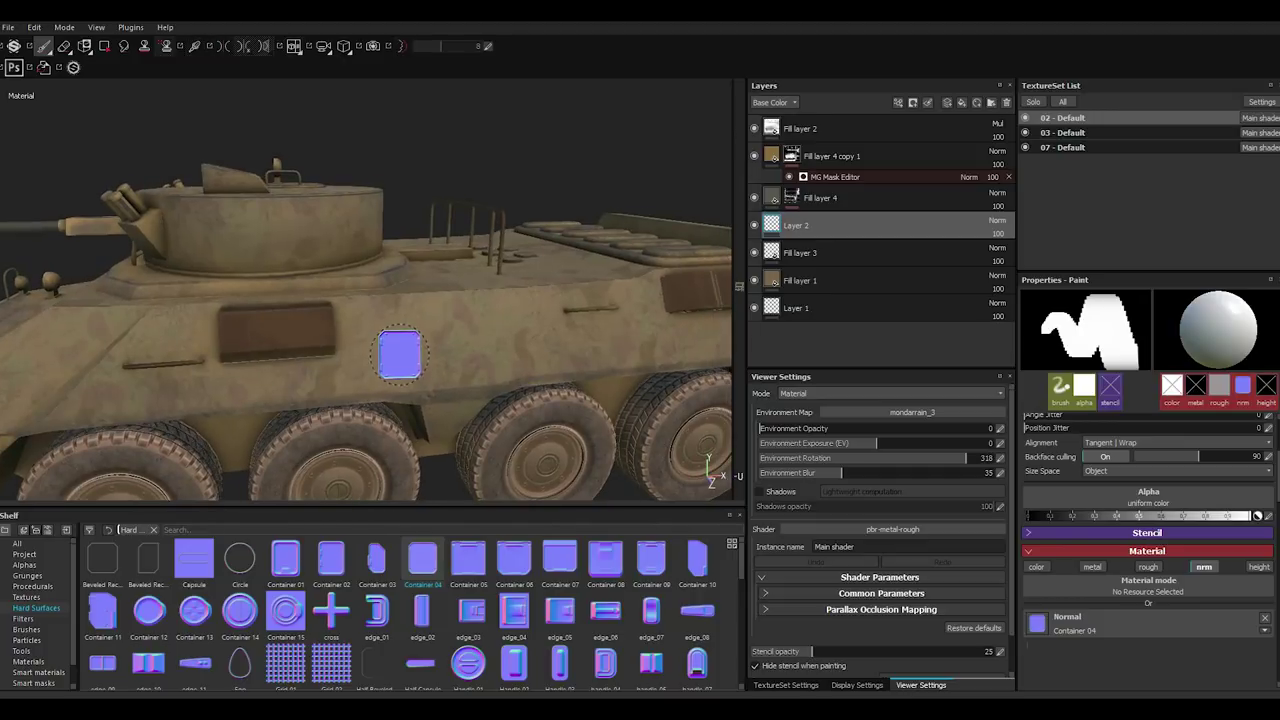
scroll(1107, 500, up, 3)
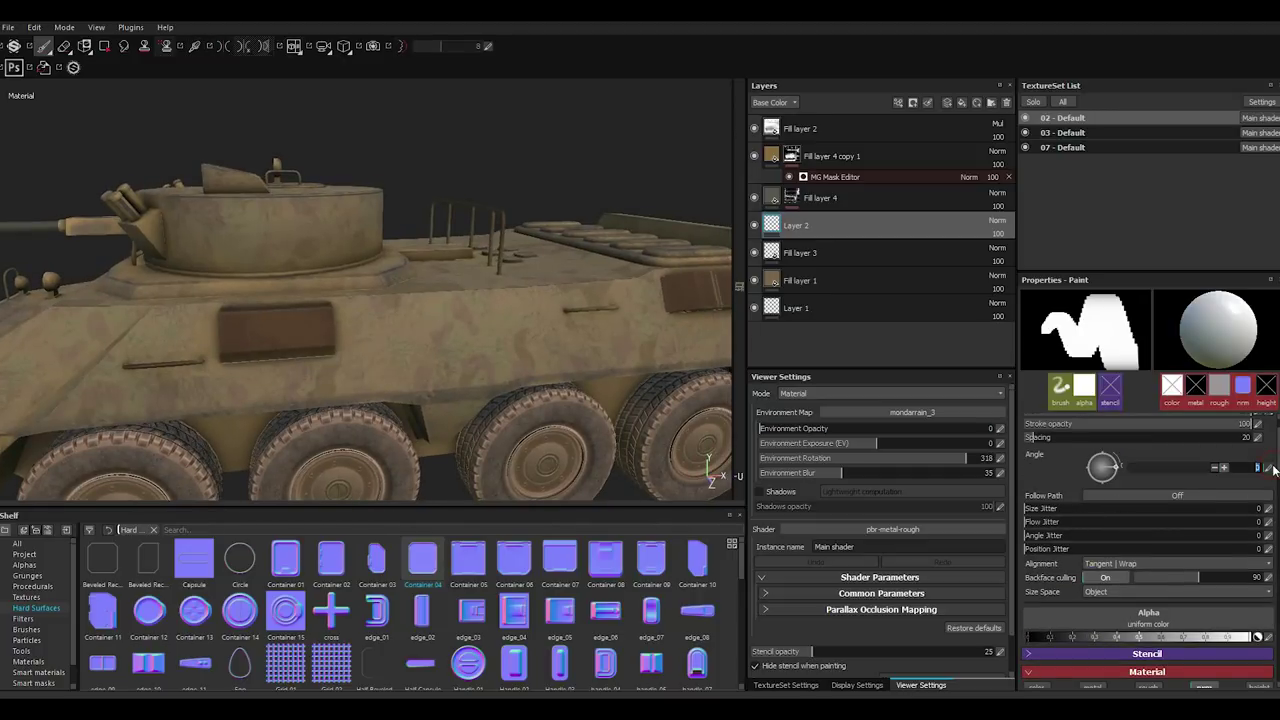
shift+right_drag(306, 440, 368, 391)
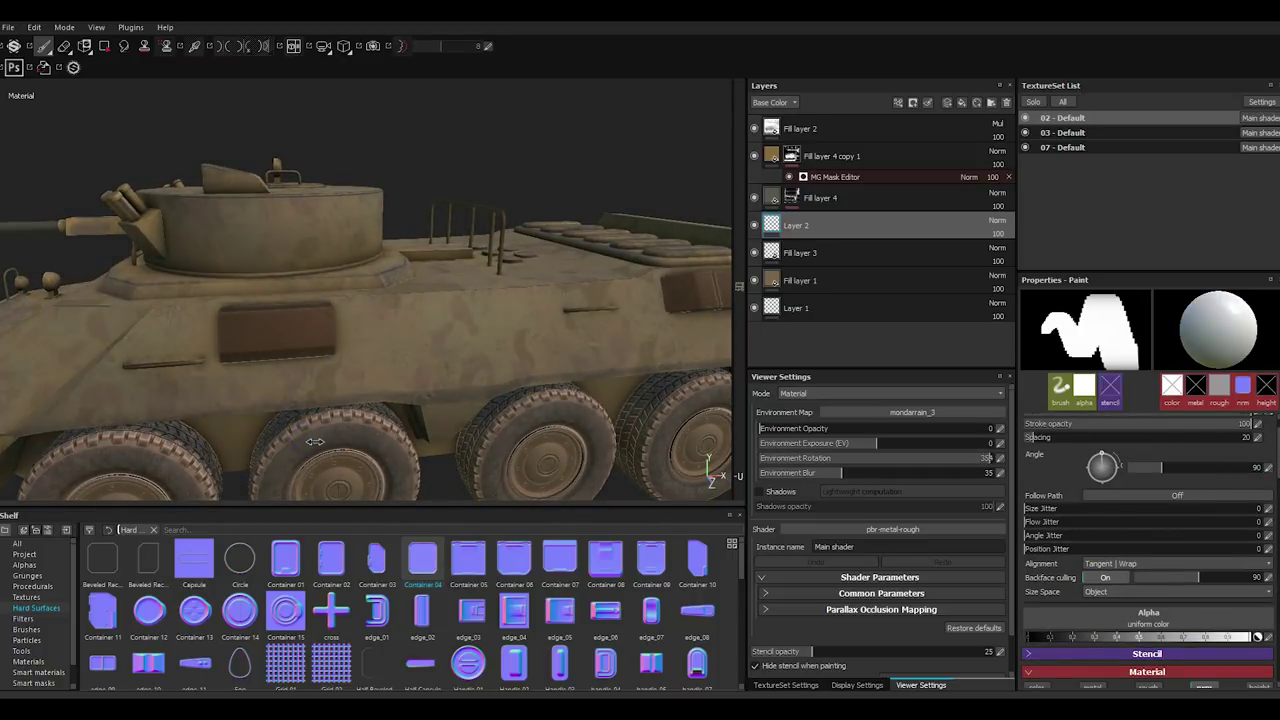
alt+drag(400, 350, 408, 357)
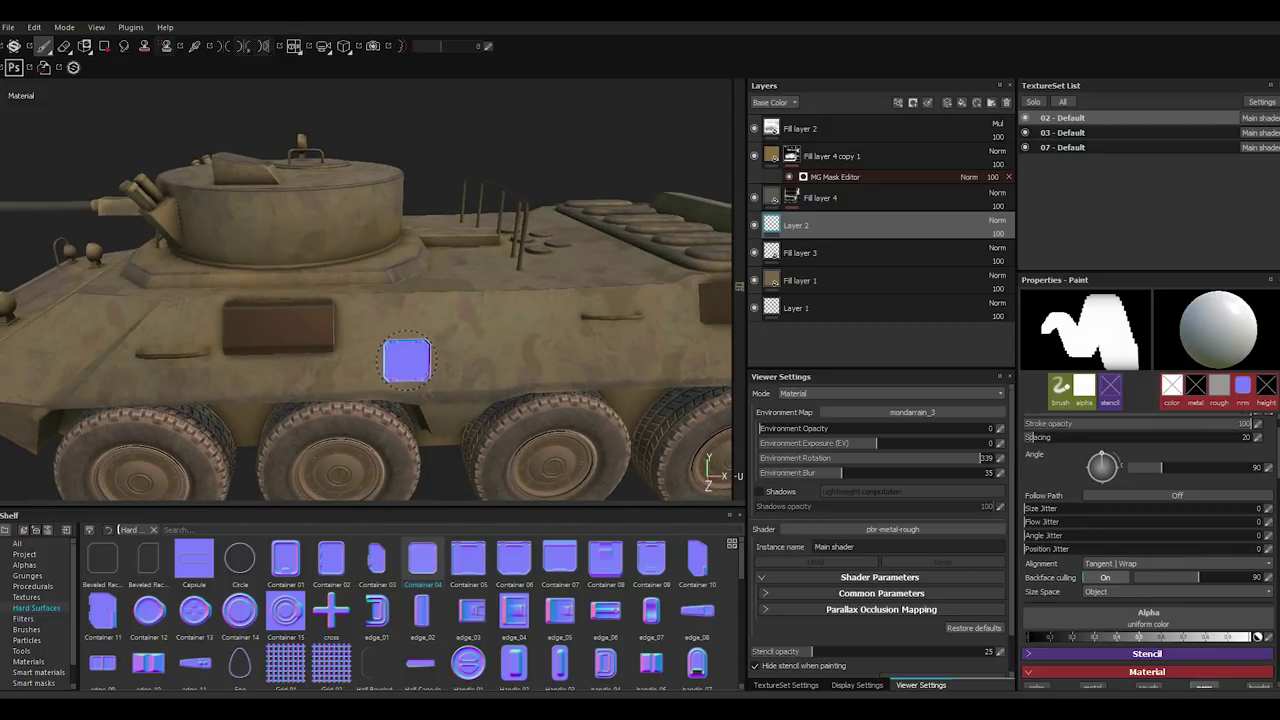
scroll(430, 352, up, 2)
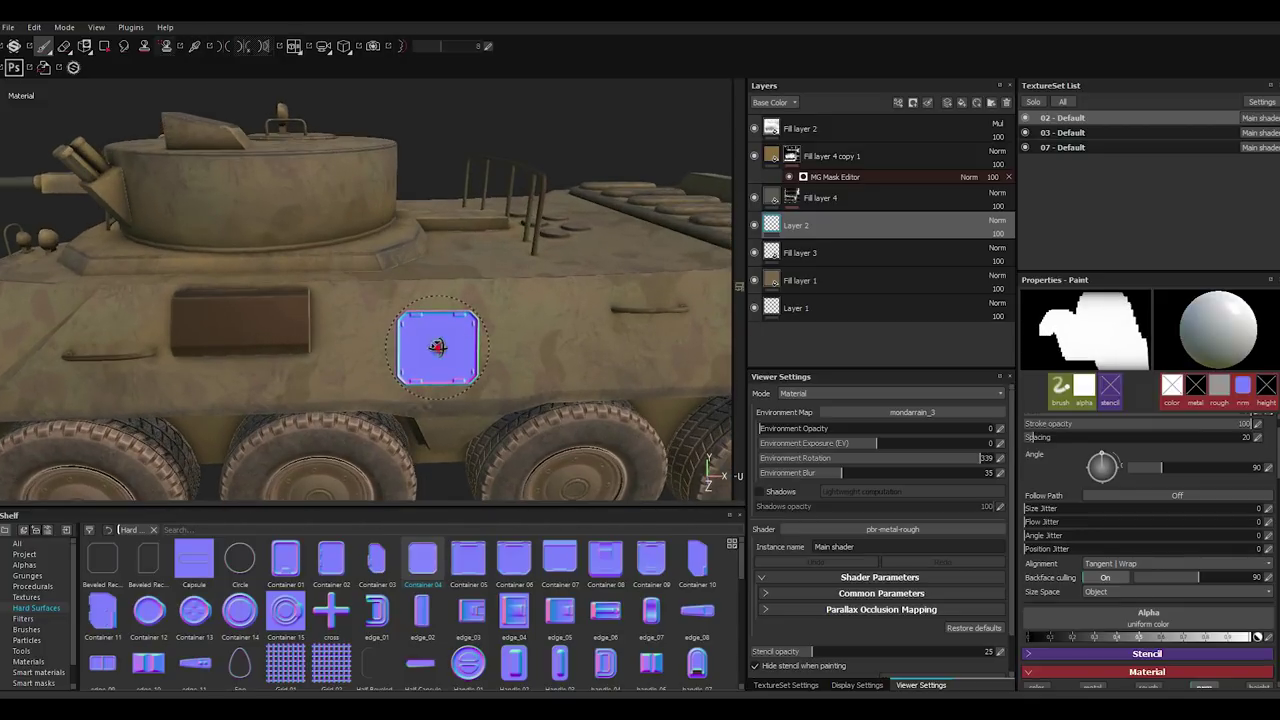
scroll(422, 347, up, 2)
scroll(1035, 532, down, 3)
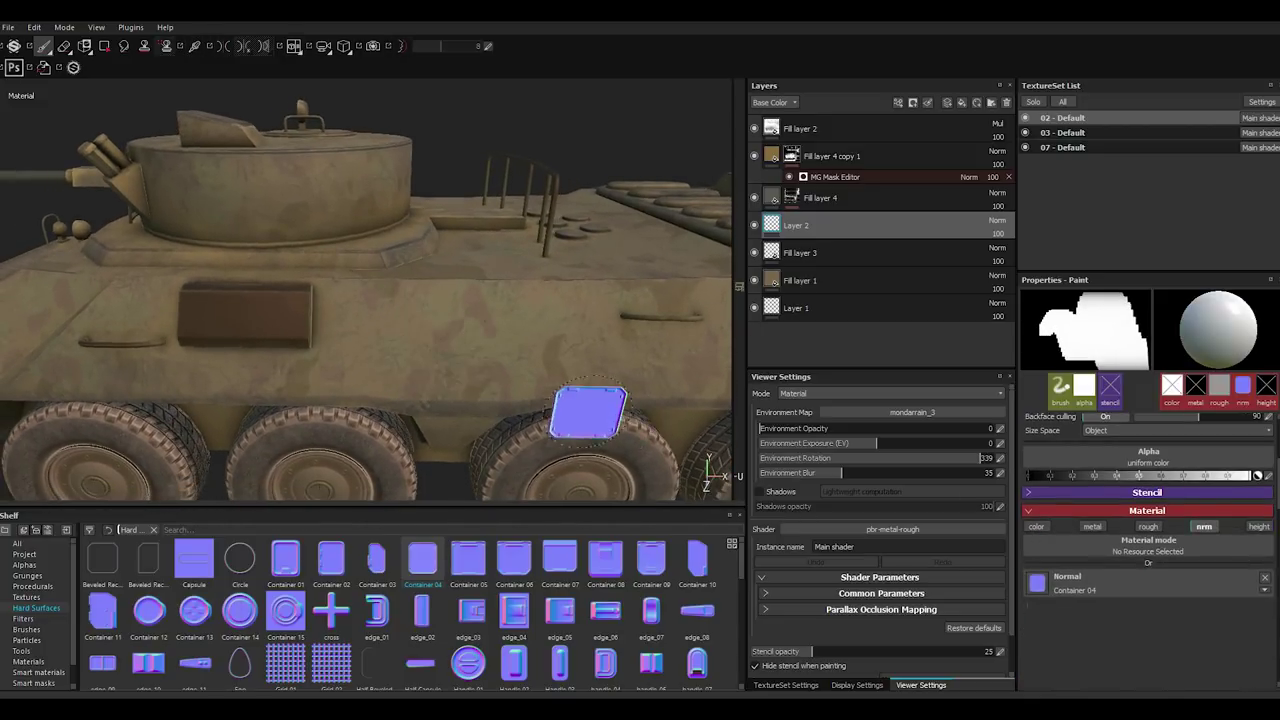
click(452, 340)
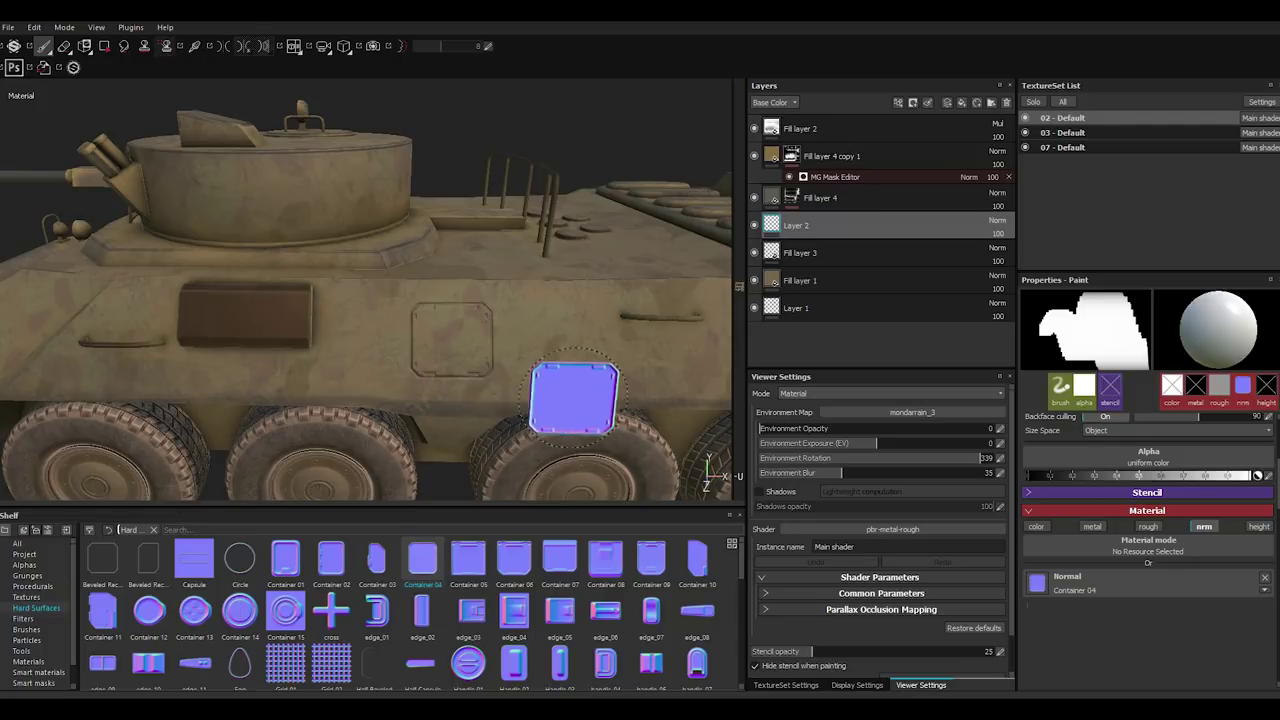
Orbit toward the wheels and load Container 01 as the next normal stamp.
mouse_move(456, 410)
alt+mouse_down()
mouse_move(486, 357)
mouse_move(489, 369)
alt+mouse_up()
scroll(487, 368, up, 2)
scroll(486, 368, down, 2)
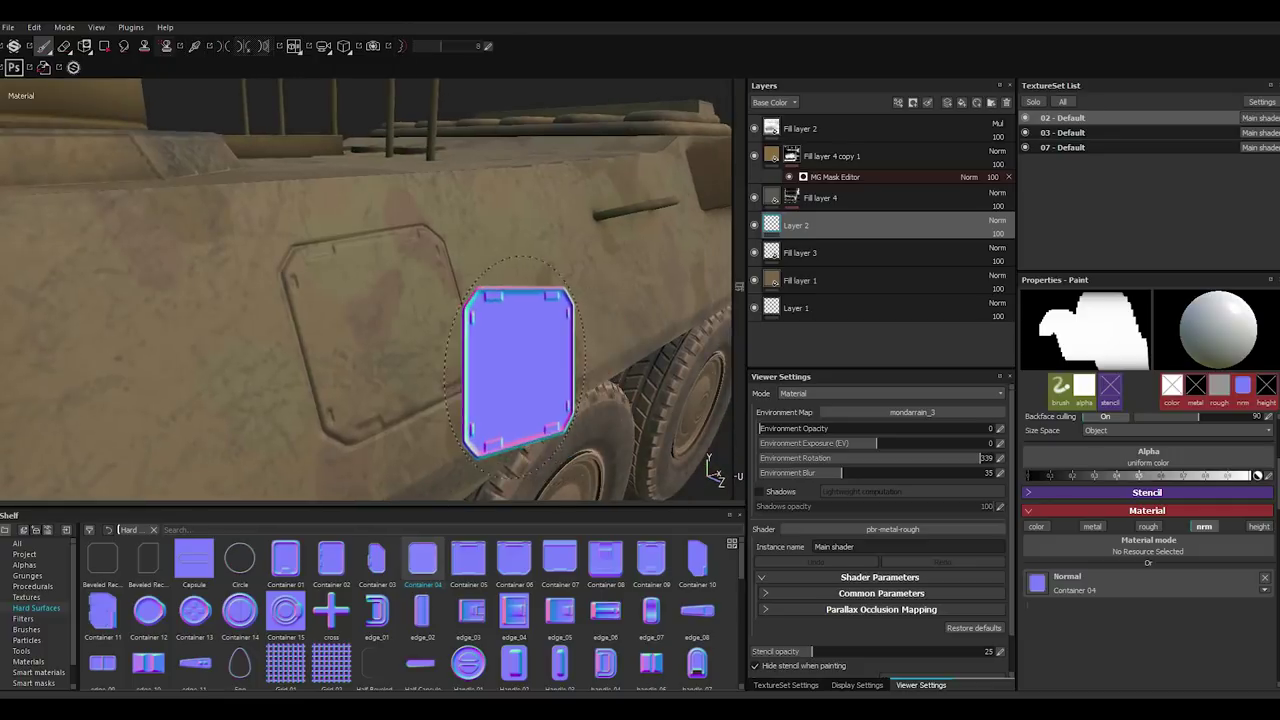
scroll(520, 365, down, 5)
alt+drag(514, 434, 580, 297)
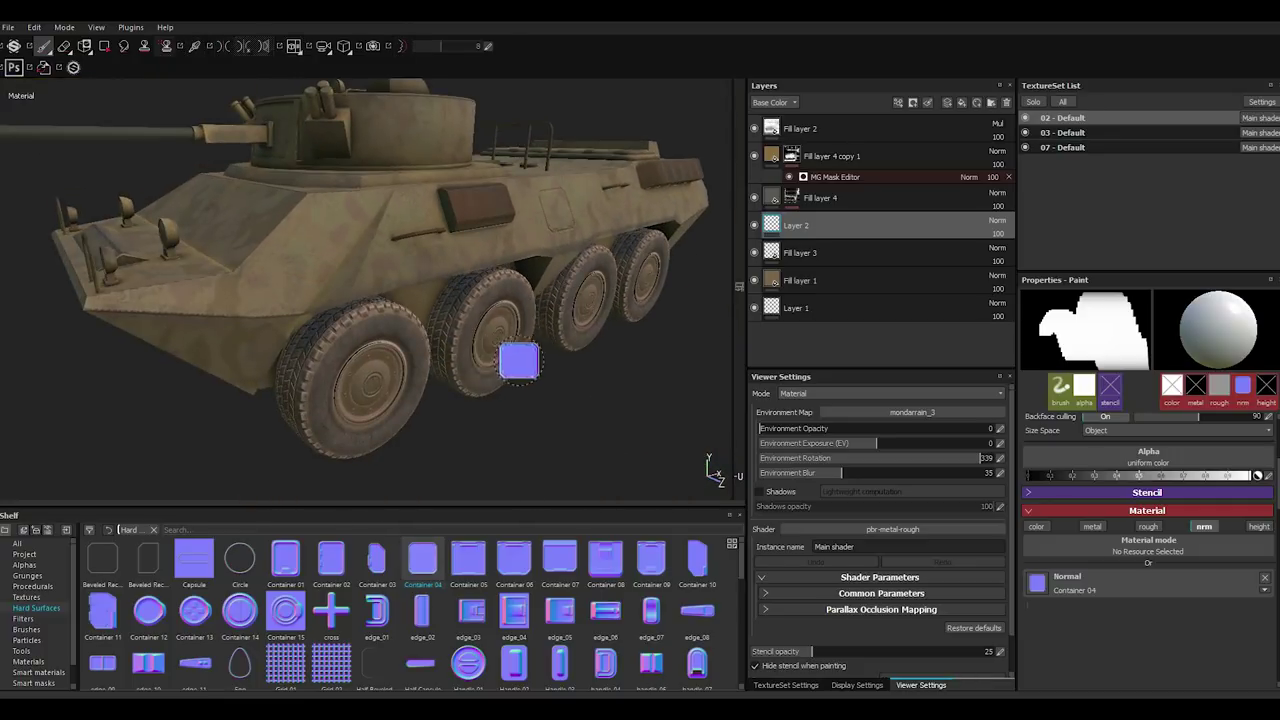
alt+drag(517, 360, 308, 284)
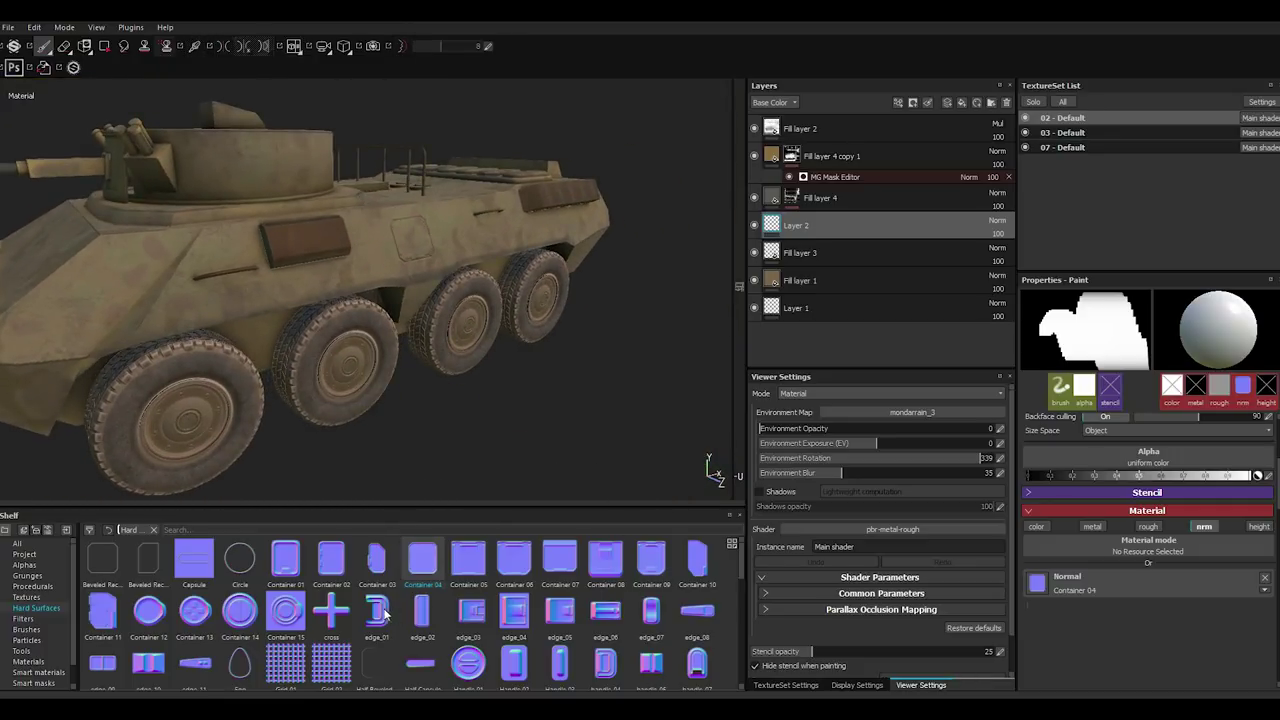
drag(288, 560, 1092, 549)
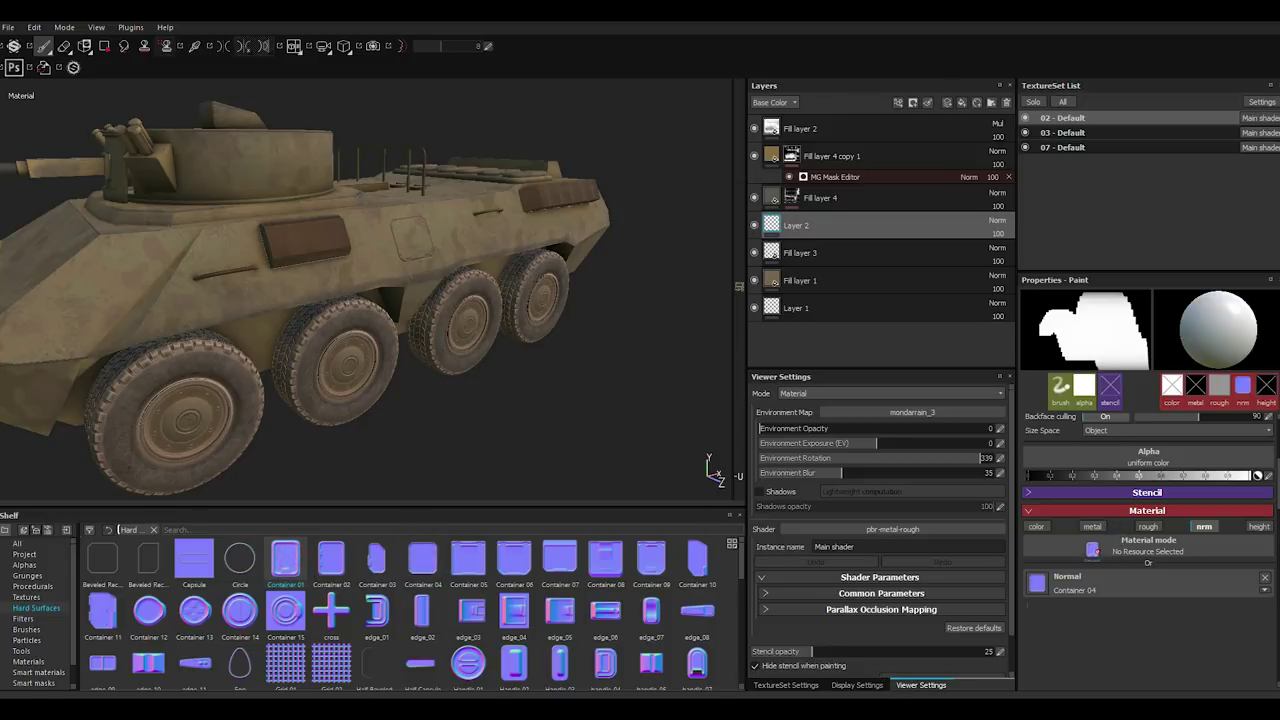
mouse_move(354, 417)
alt+mouse_down()
mouse_move(340, 391)
mouse_move(510, 408)
alt+mouse_up()
mouse_move(229, 414)
alt+mouse_down()
mouse_move(375, 343)
mouse_move(371, 380)
mouse_move(360, 345)
mouse_move(374, 335)
alt+mouse_up()
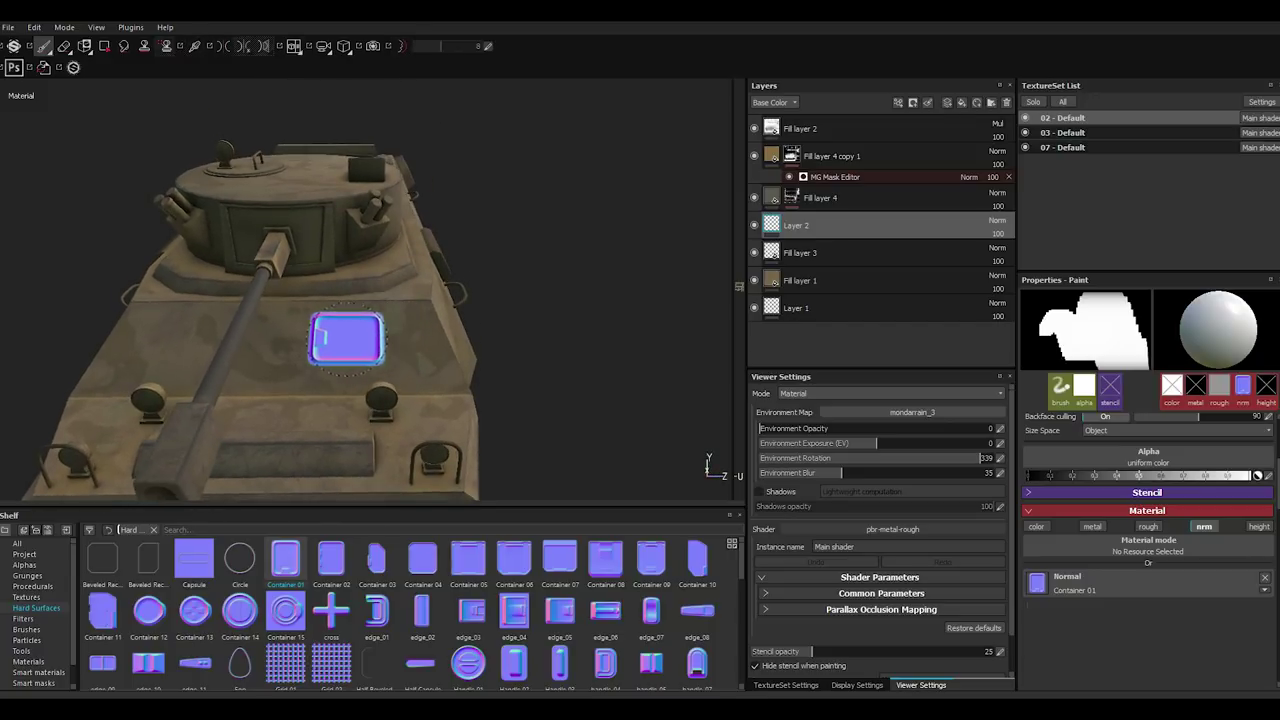
Try Container 04, 06, 09 and 10 stamp shapes while orbiting to the turret side.
click(423, 565)
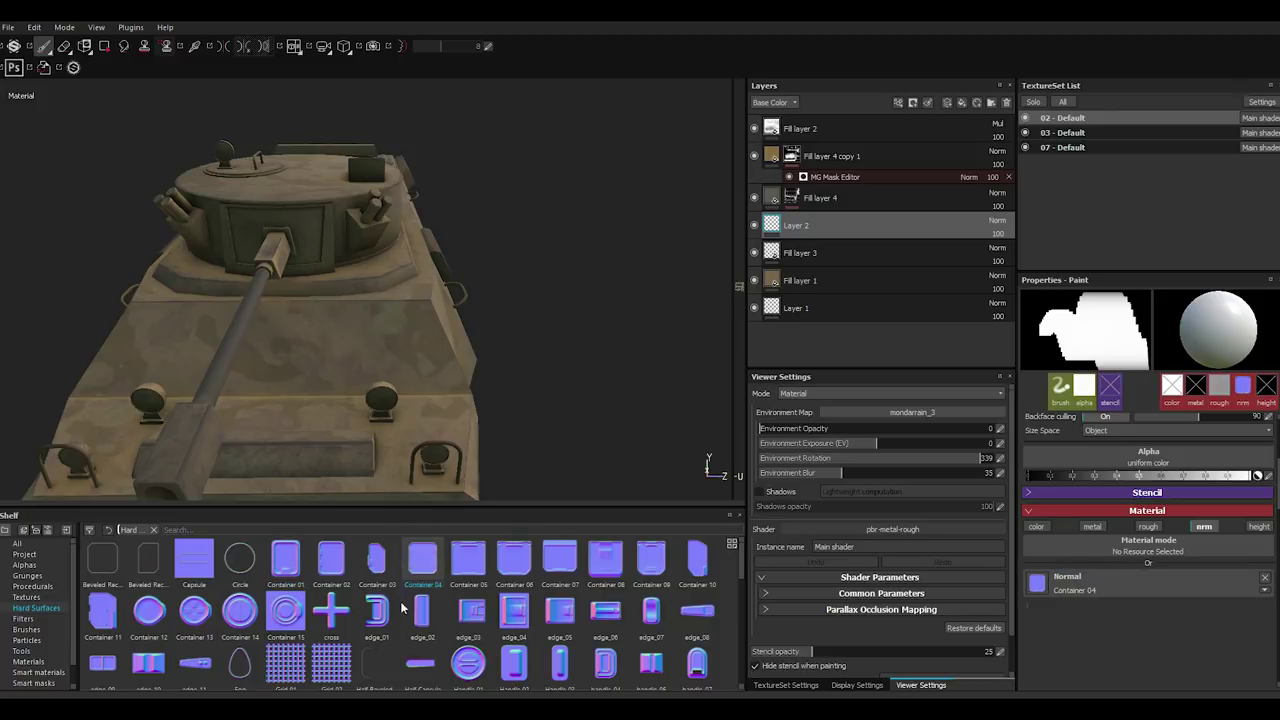
drag(513, 562, 1040, 553)
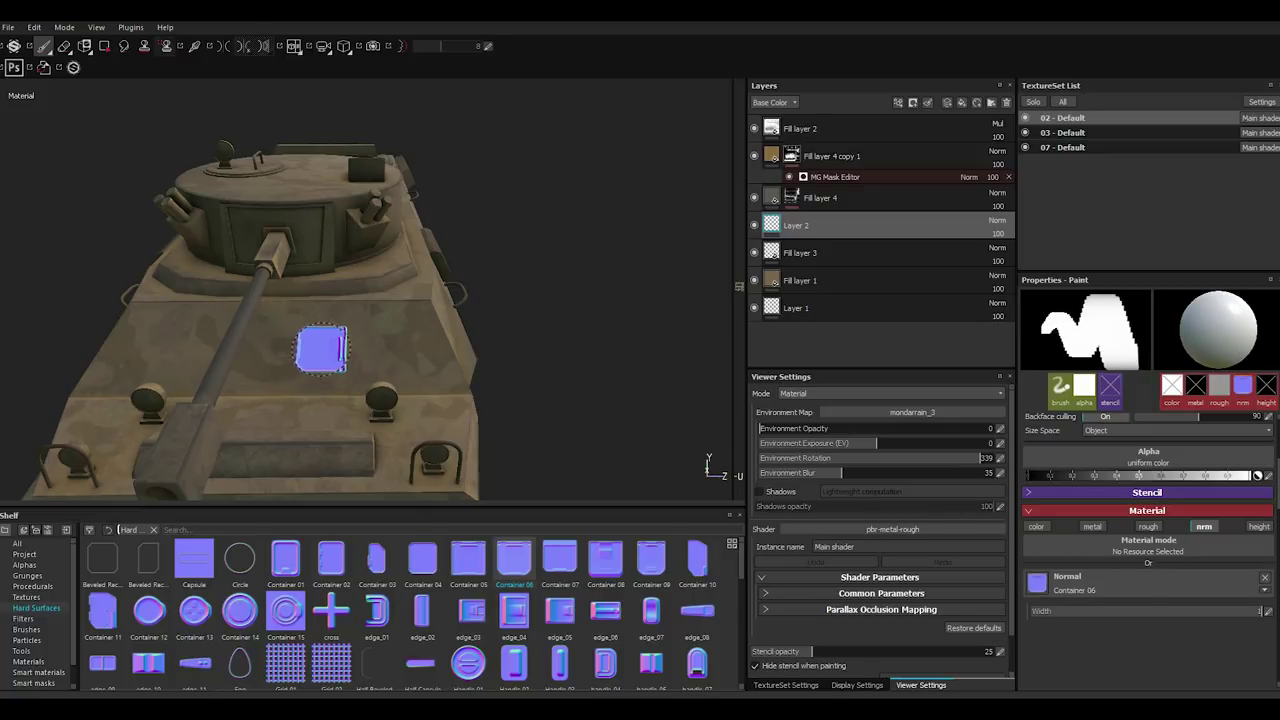
click(651, 560)
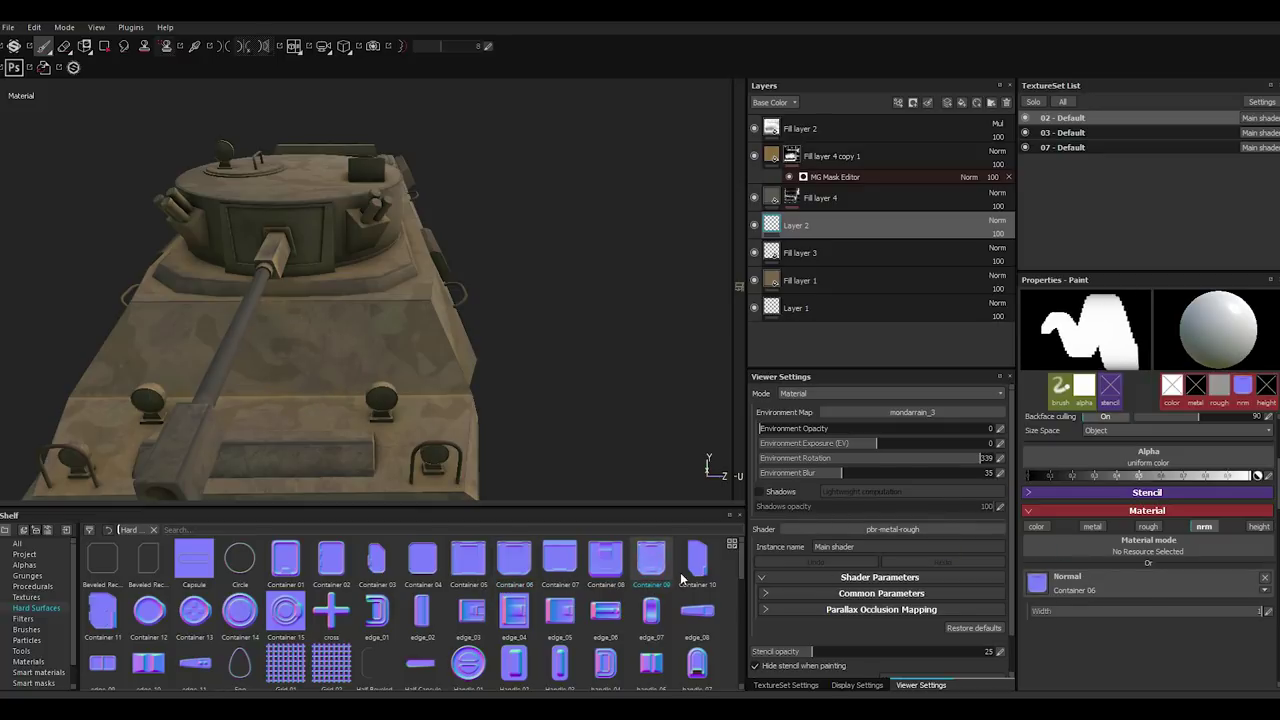
drag(697, 562, 1037, 580)
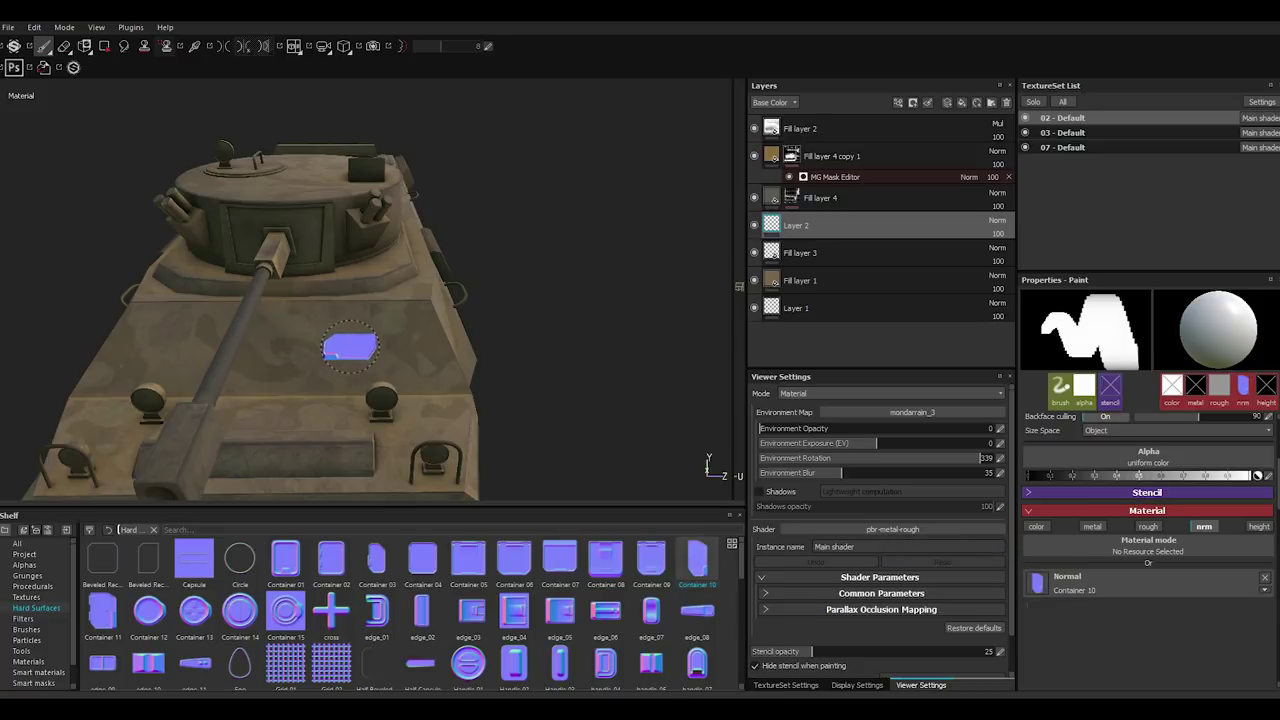
mouse_move(343, 349)
alt+mouse_down()
mouse_move(433, 312)
mouse_move(310, 355)
mouse_move(318, 415)
mouse_move(306, 423)
alt+mouse_up()
mouse_move(363, 371)
alt+mouse_down()
mouse_move(319, 343)
mouse_move(490, 425)
alt+mouse_up()
mouse_move(420, 385)
alt+mouse_down()
mouse_move(405, 375)
mouse_move(500, 386)
mouse_move(434, 345)
mouse_move(333, 230)
alt+mouse_up()
scroll(333, 230, up, 3)
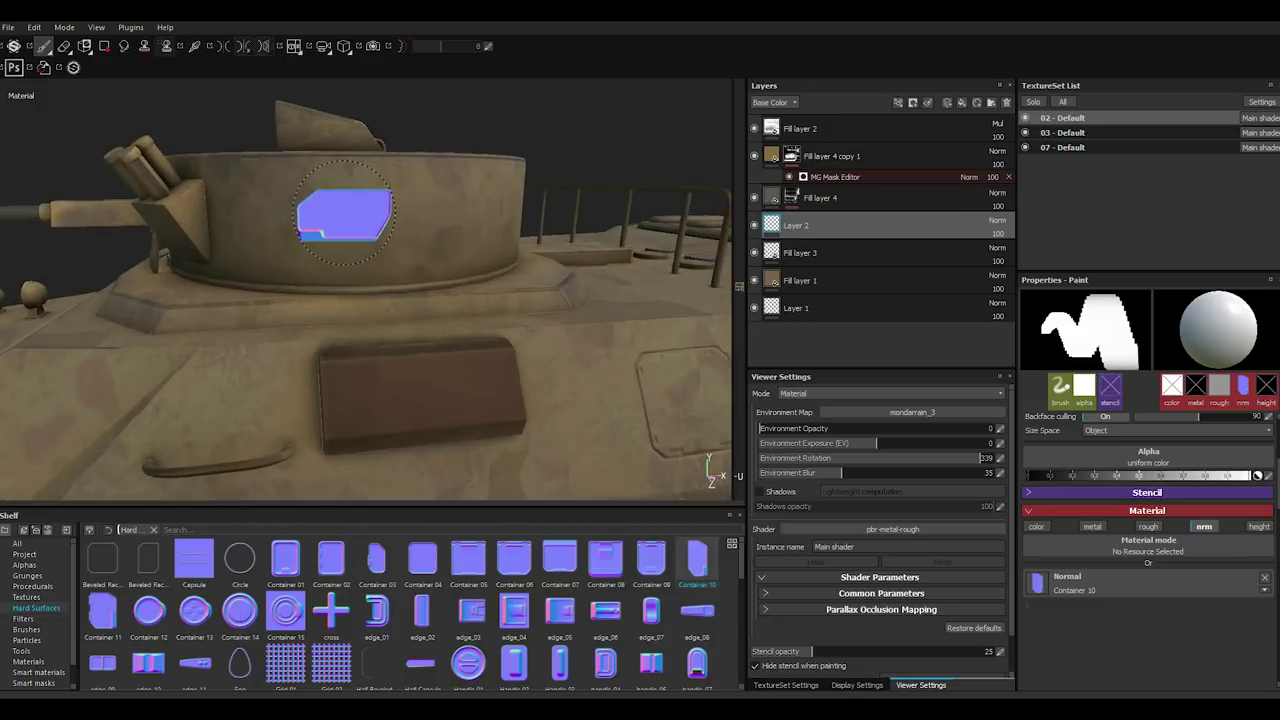
scroll(329, 357, up, 2)
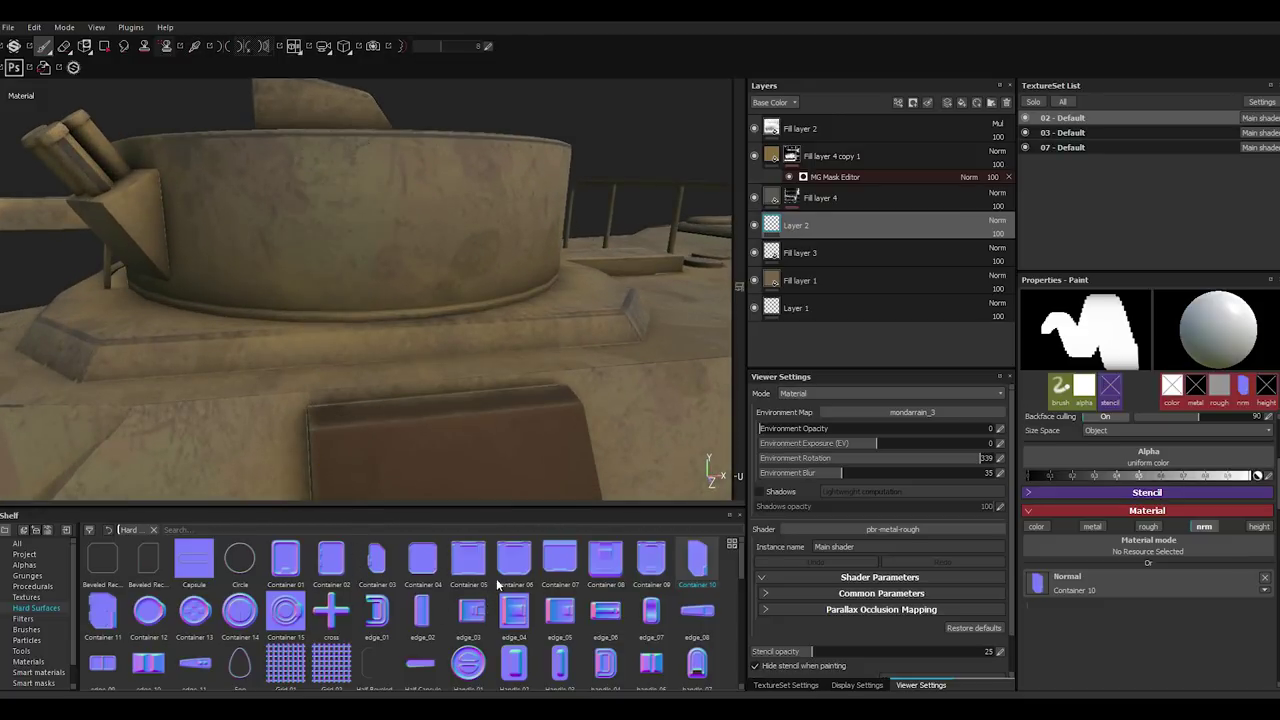
Stamp a Container 05 door panel onto the turret side.
mouse_move(470, 565)
mouse_down()
mouse_move(1053, 562)
mouse_move(1045, 580)
mouse_up()
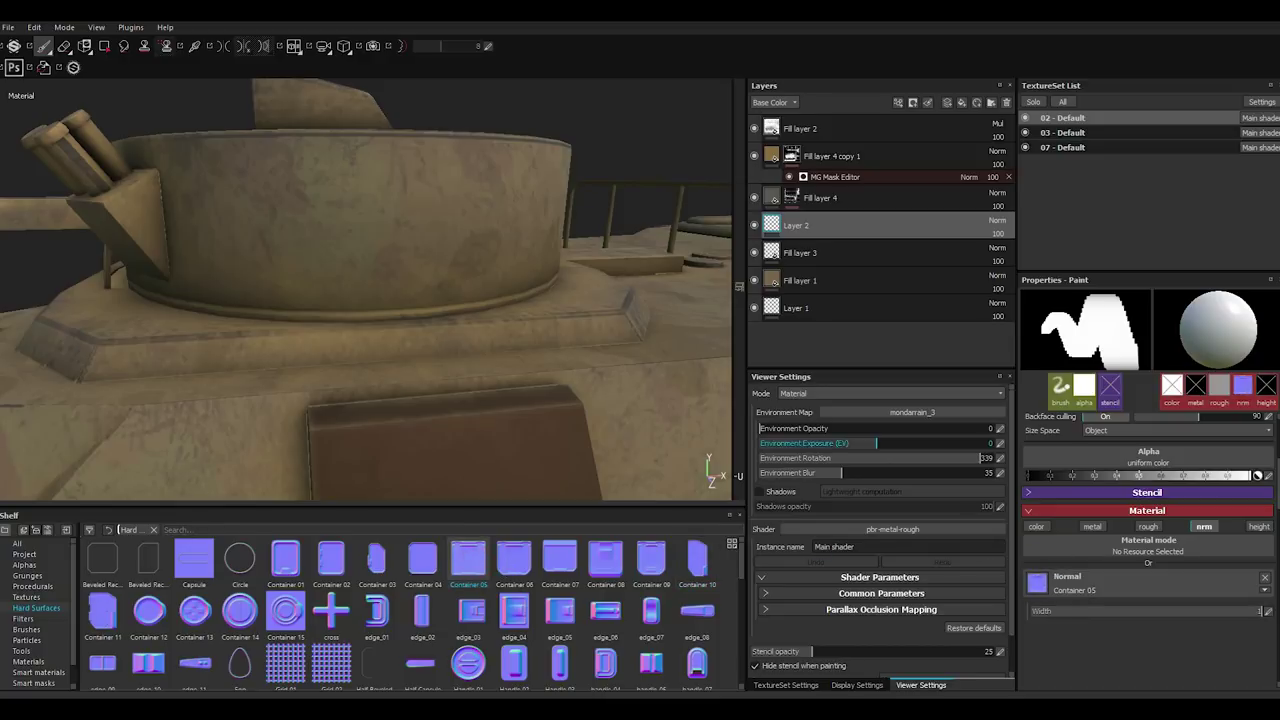
click(338, 219)
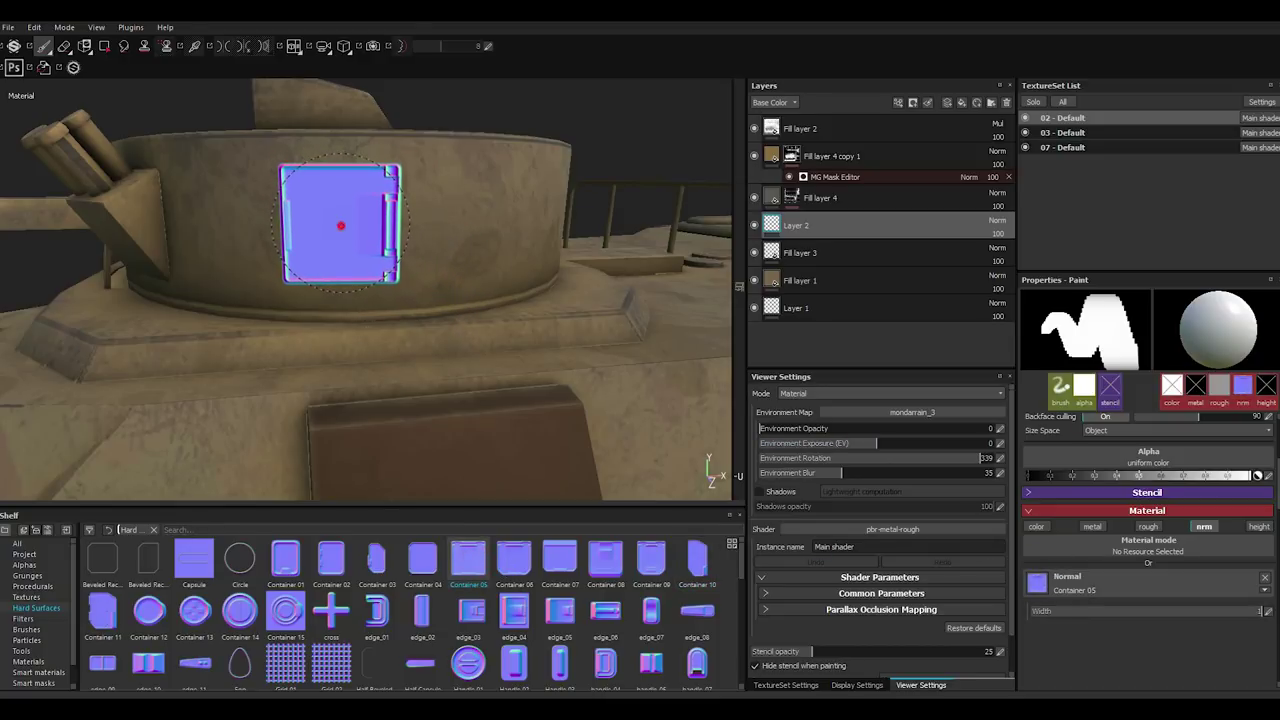
alt+drag(525, 230, 457, 214)
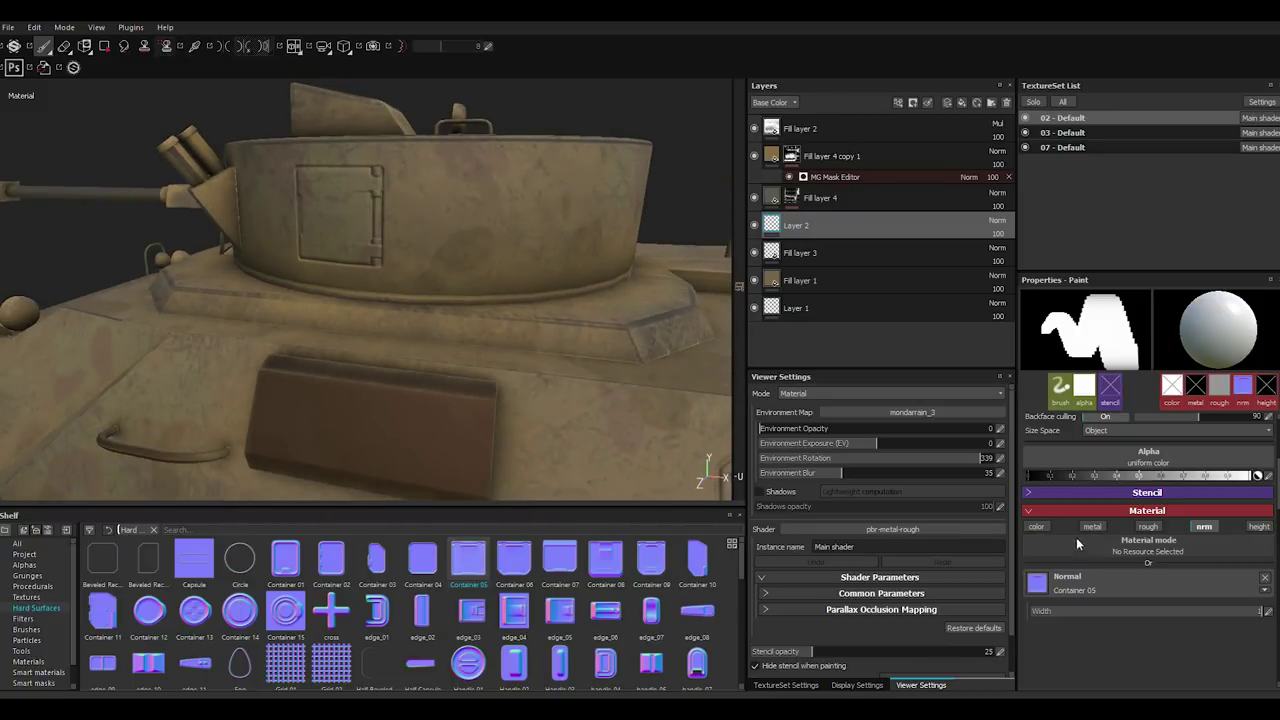
scroll(1076, 537, up, 3)
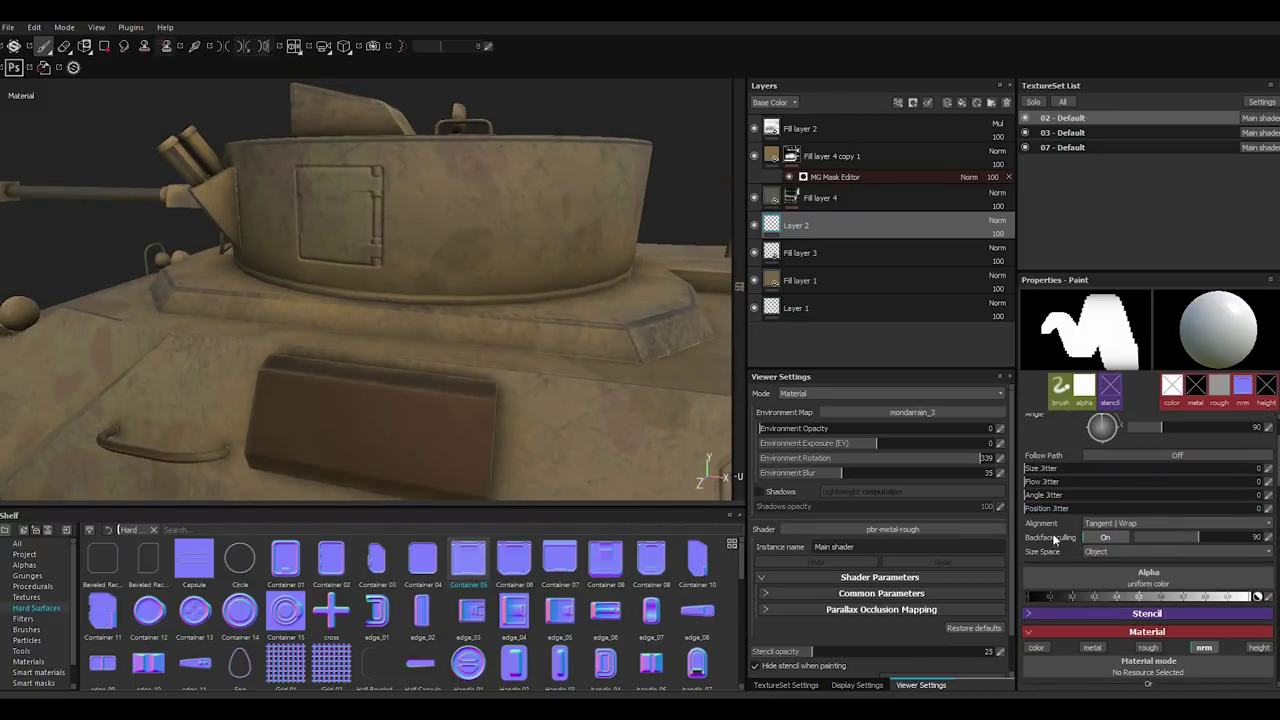
scroll(1052, 533, up, 2)
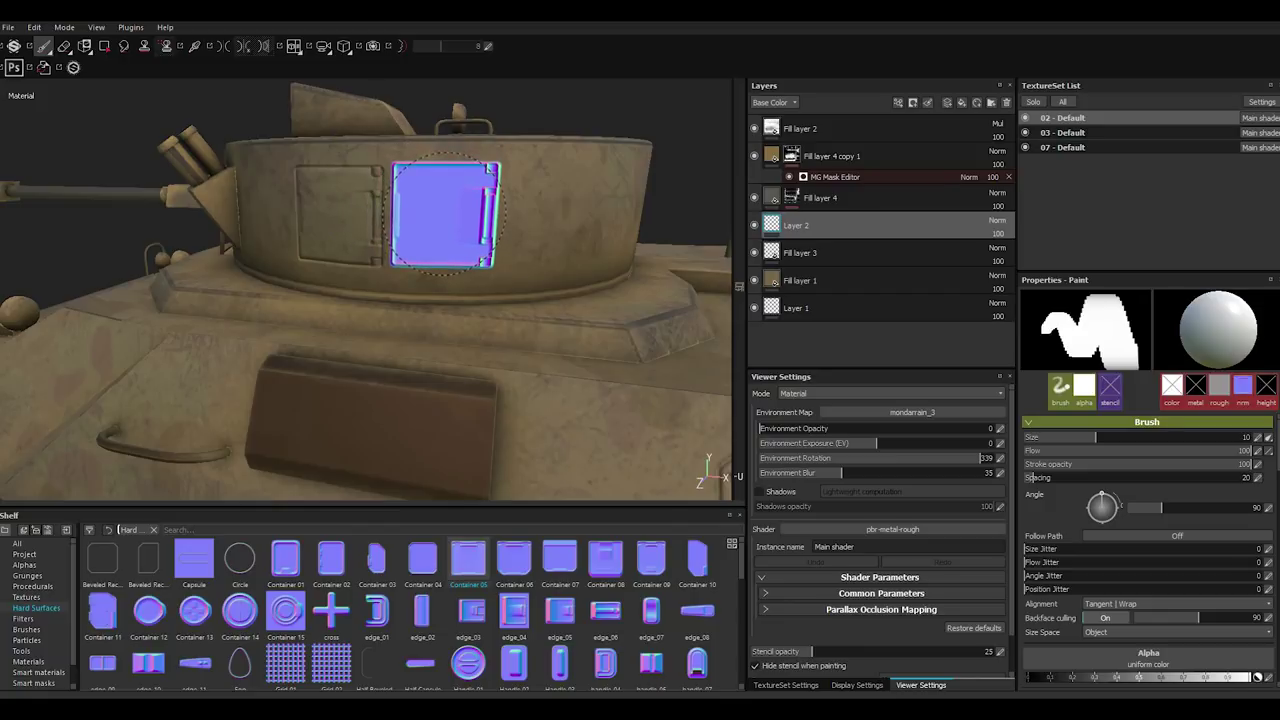
Set the stamp width to 0.77 and reload Container 04 as the normal stamp.
click(430, 568)
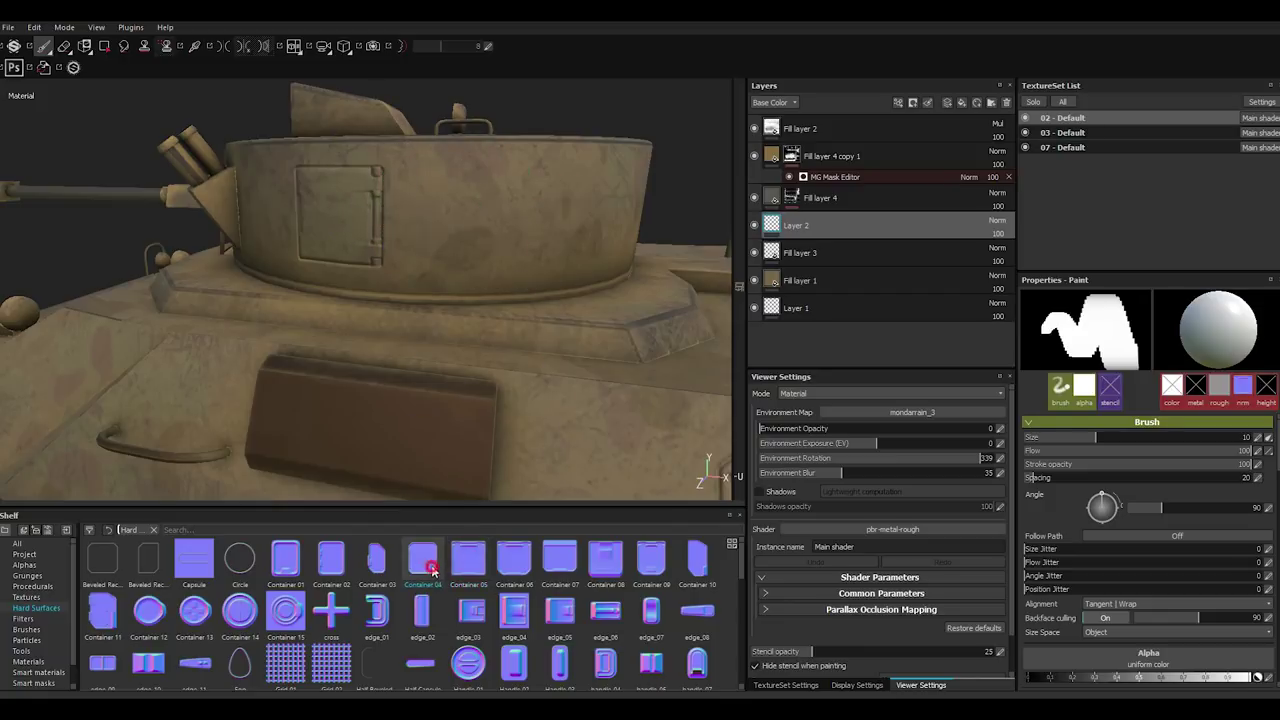
scroll(1210, 577, down, 5)
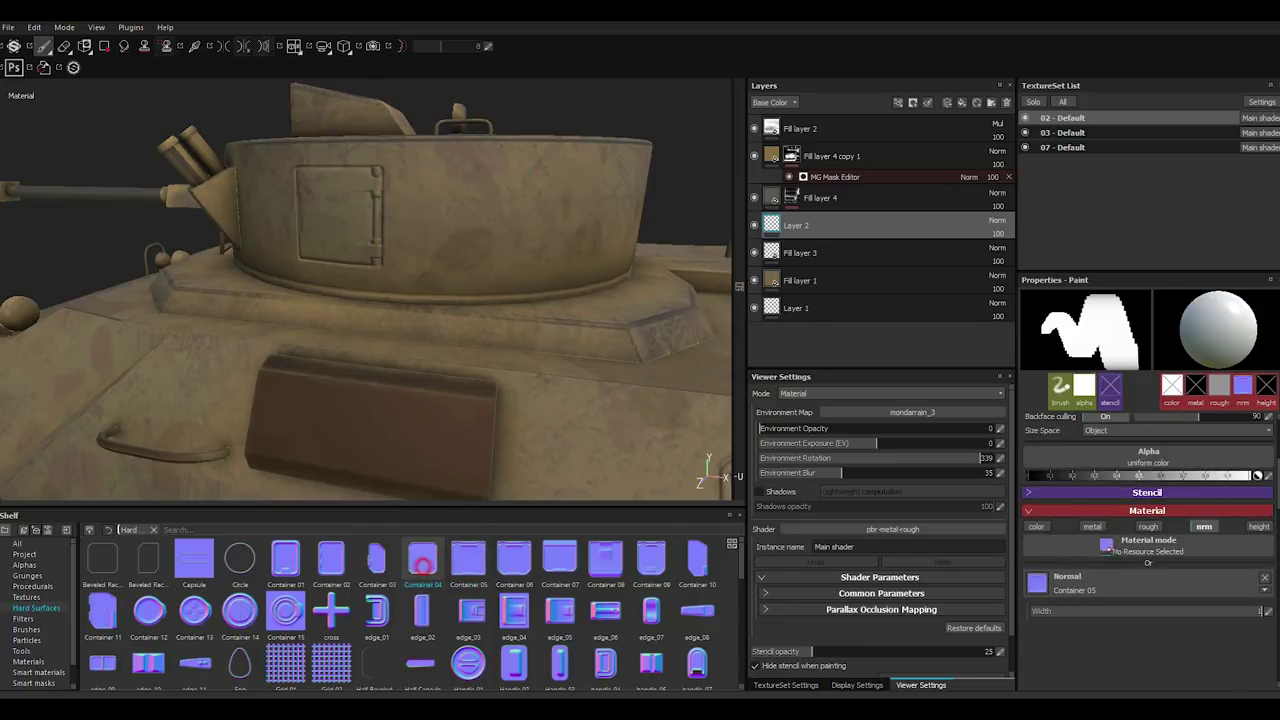
drag(1106, 545, 1060, 583)
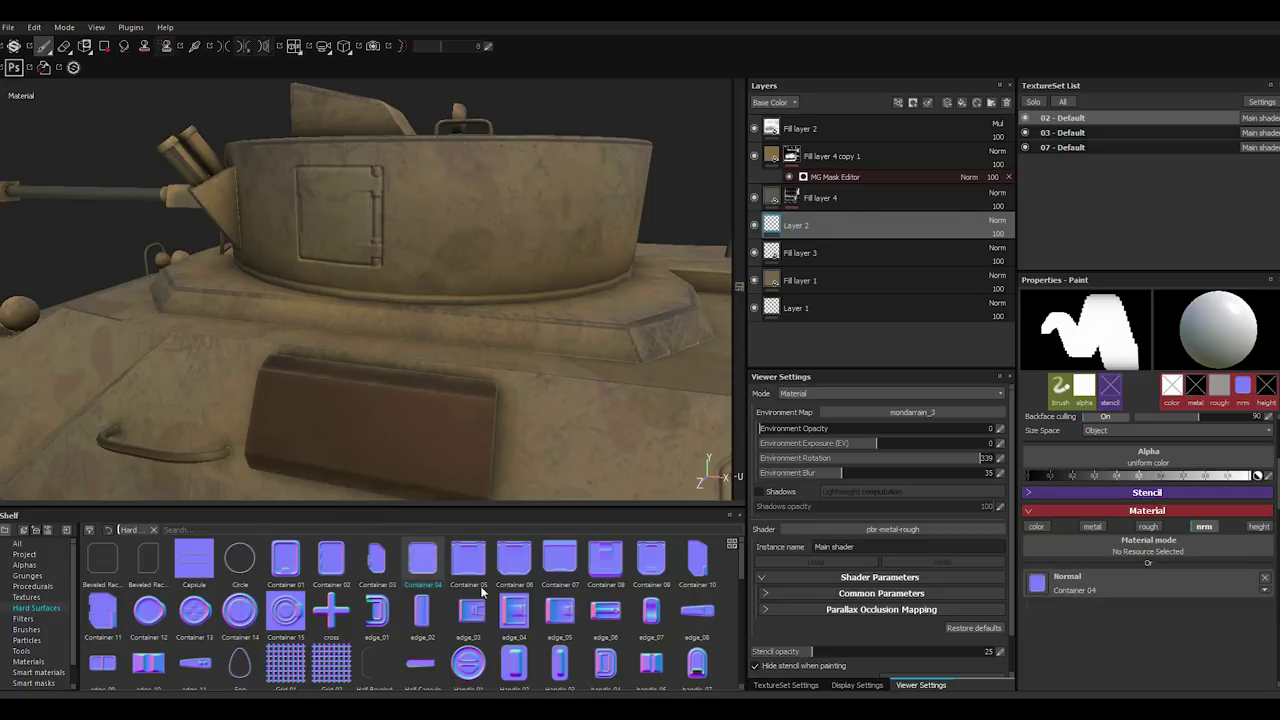
mouse_move(470, 575)
mouse_down()
mouse_move(1178, 558)
mouse_move(1137, 557)
mouse_up()
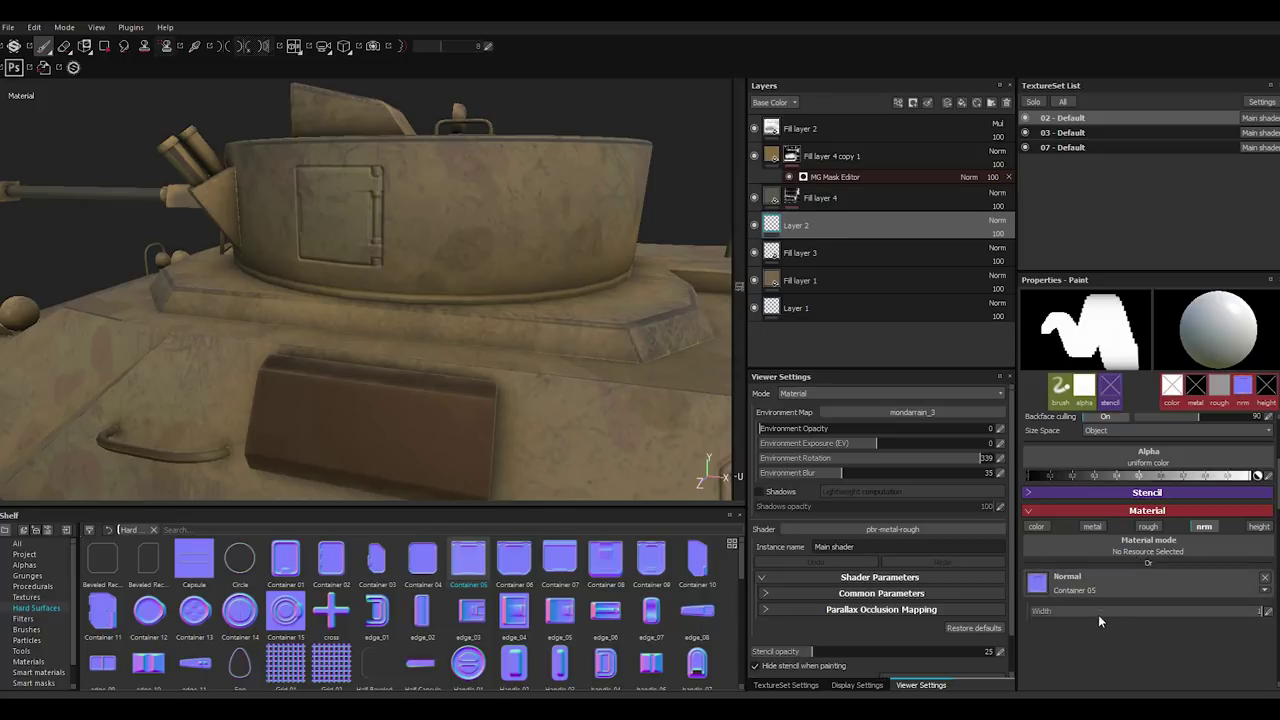
click(1155, 611)
drag(422, 560, 1135, 556)
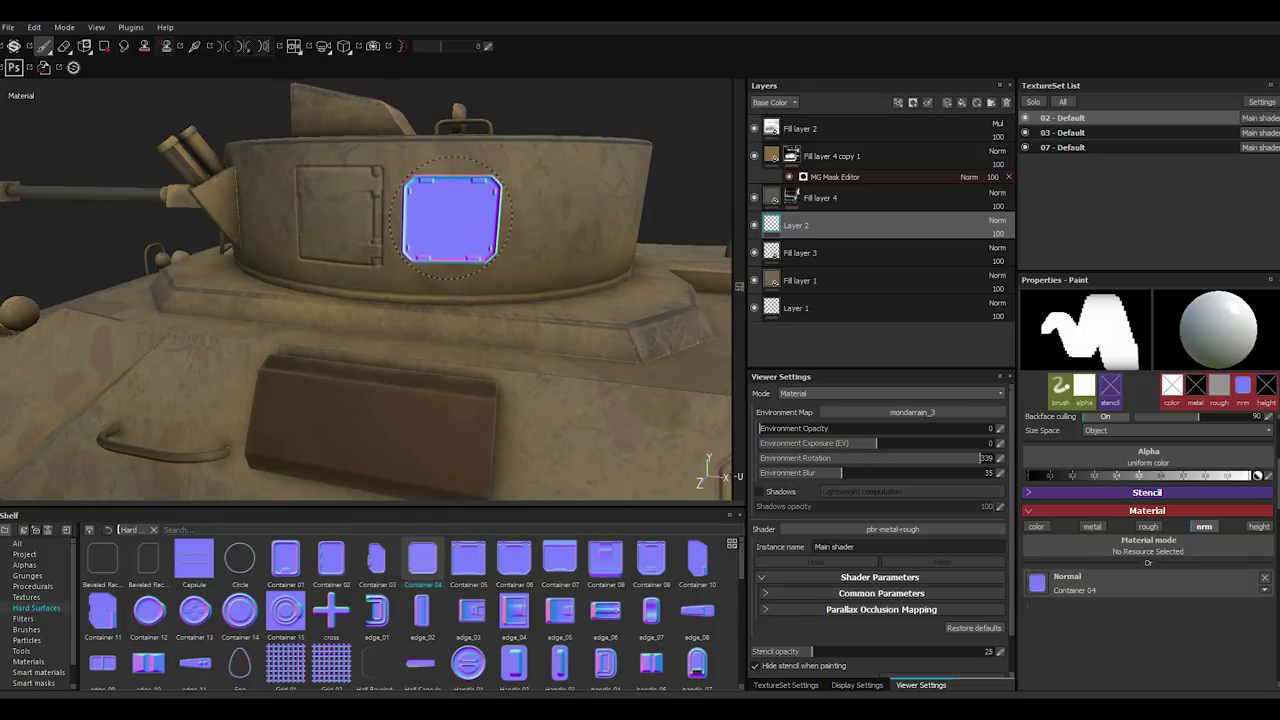
mouse_move(615, 240)
alt+mouse_down()
mouse_move(284, 260)
mouse_move(263, 243)
alt+mouse_up()
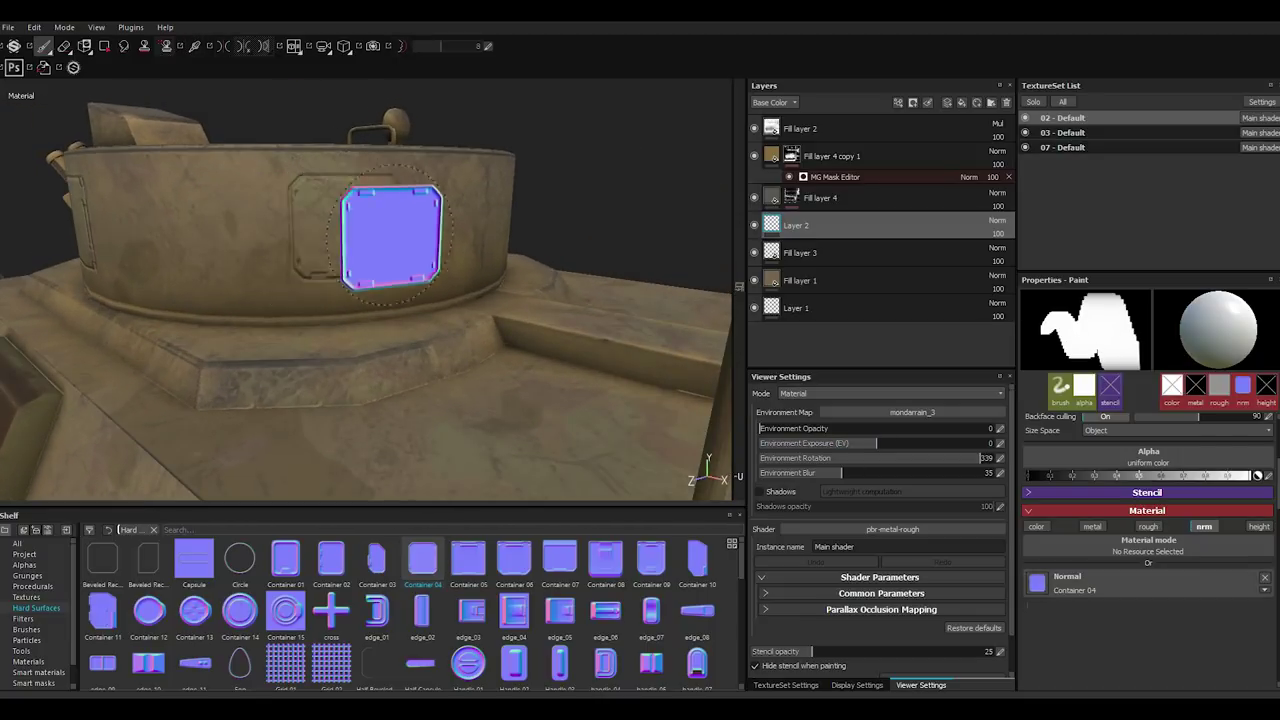
mouse_move(340, 230)
alt+mouse_down()
mouse_move(600, 380)
mouse_move(363, 371)
mouse_move(420, 486)
alt+mouse_up()
Choose edge_02 as the stamp shape and frame a three-quarter view of the vehicle.
click(422, 620)
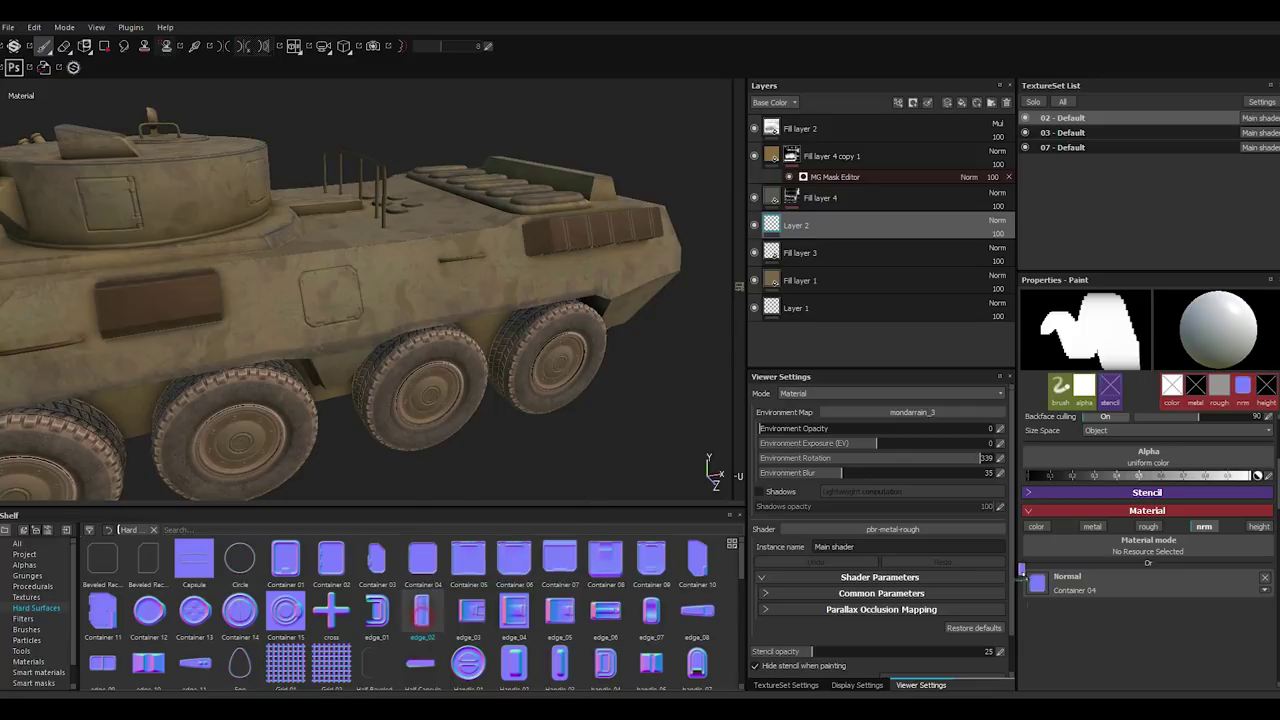
alt+drag(462, 301, 386, 300)
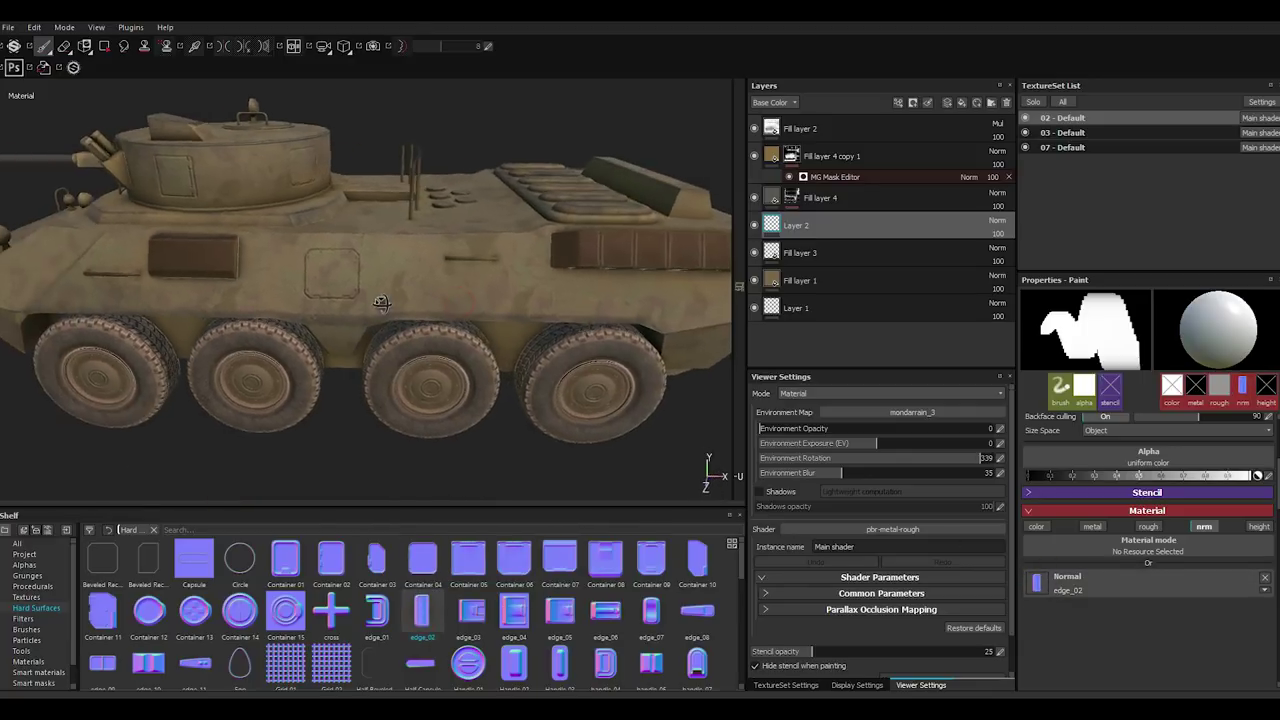
scroll(462, 286, up, 3)
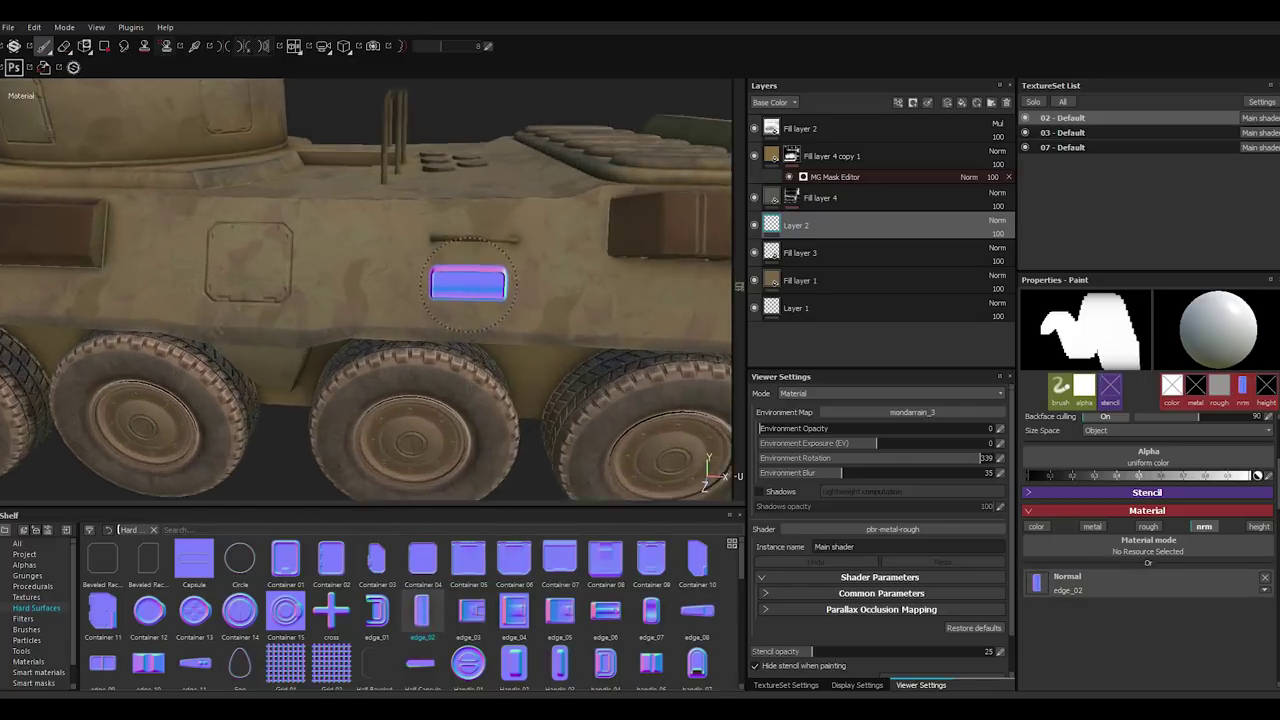
scroll(470, 290, up, 2)
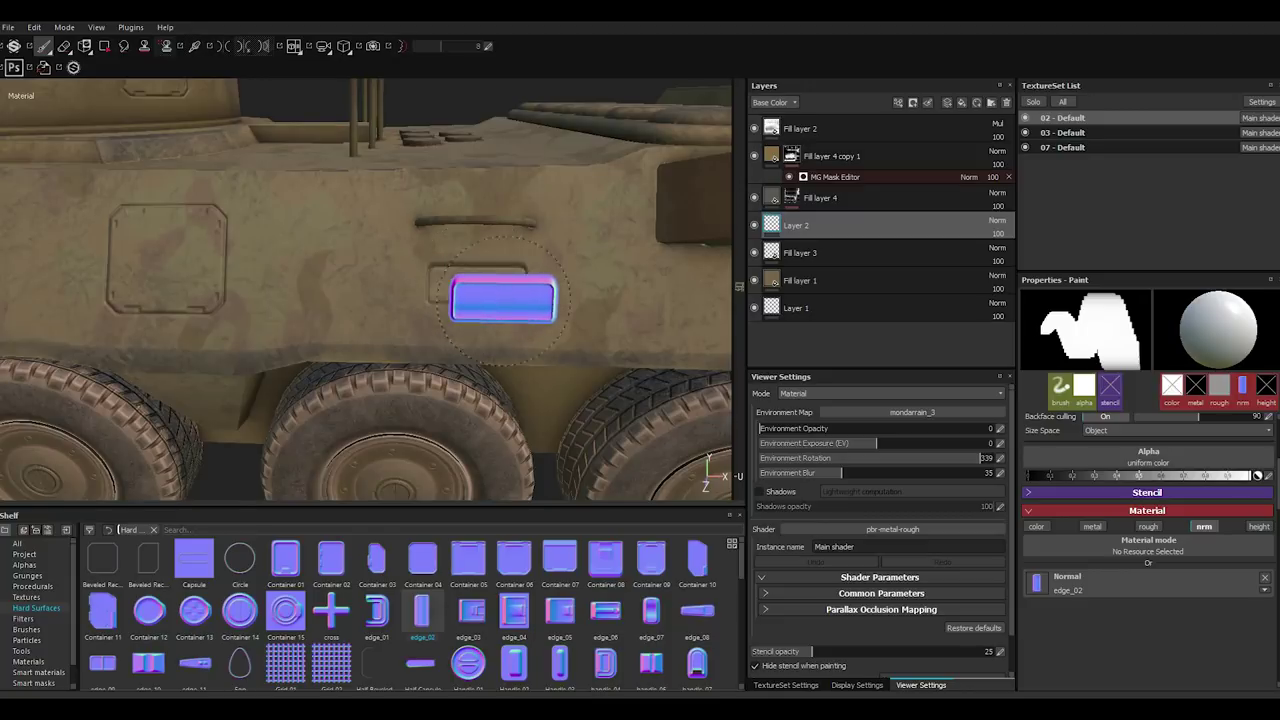
scroll(486, 294, down, 5)
mouse_move(543, 331)
alt+mouse_down()
mouse_move(230, 418)
mouse_move(430, 290)
alt+mouse_up()
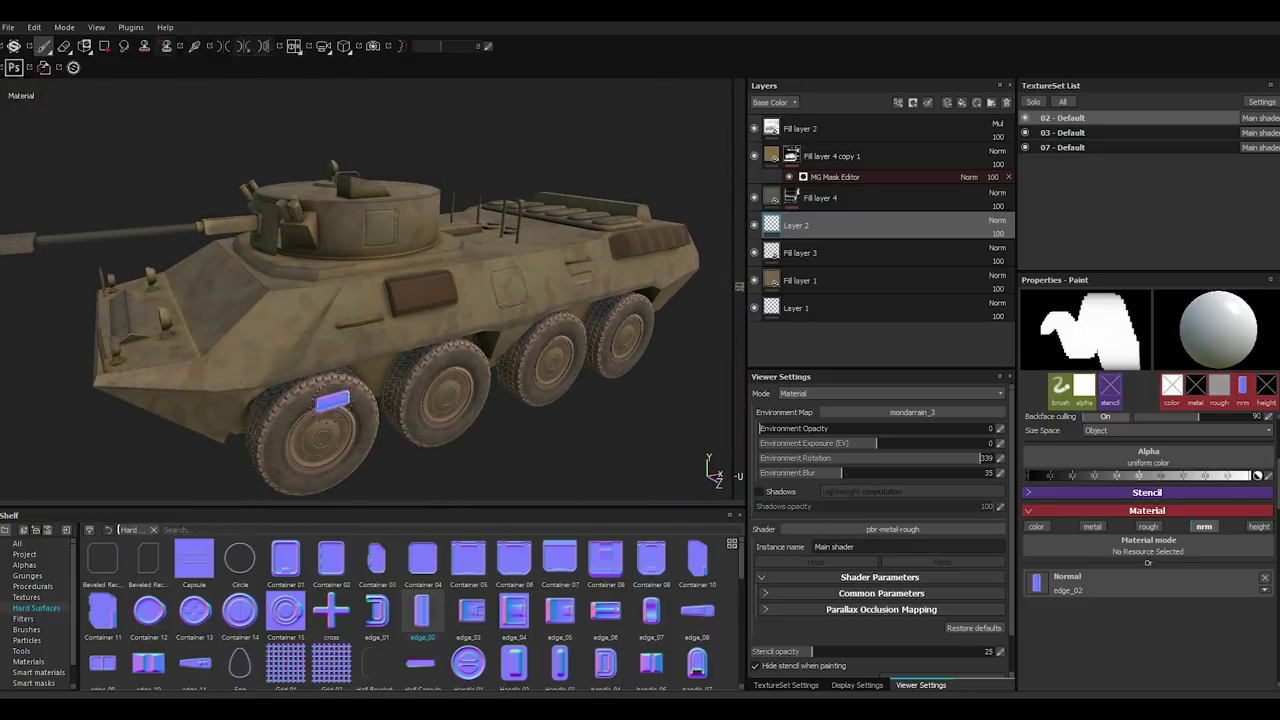
scroll(434, 286, up, 2)
scroll(457, 349, up, 2)
scroll(377, 373, up, 2)
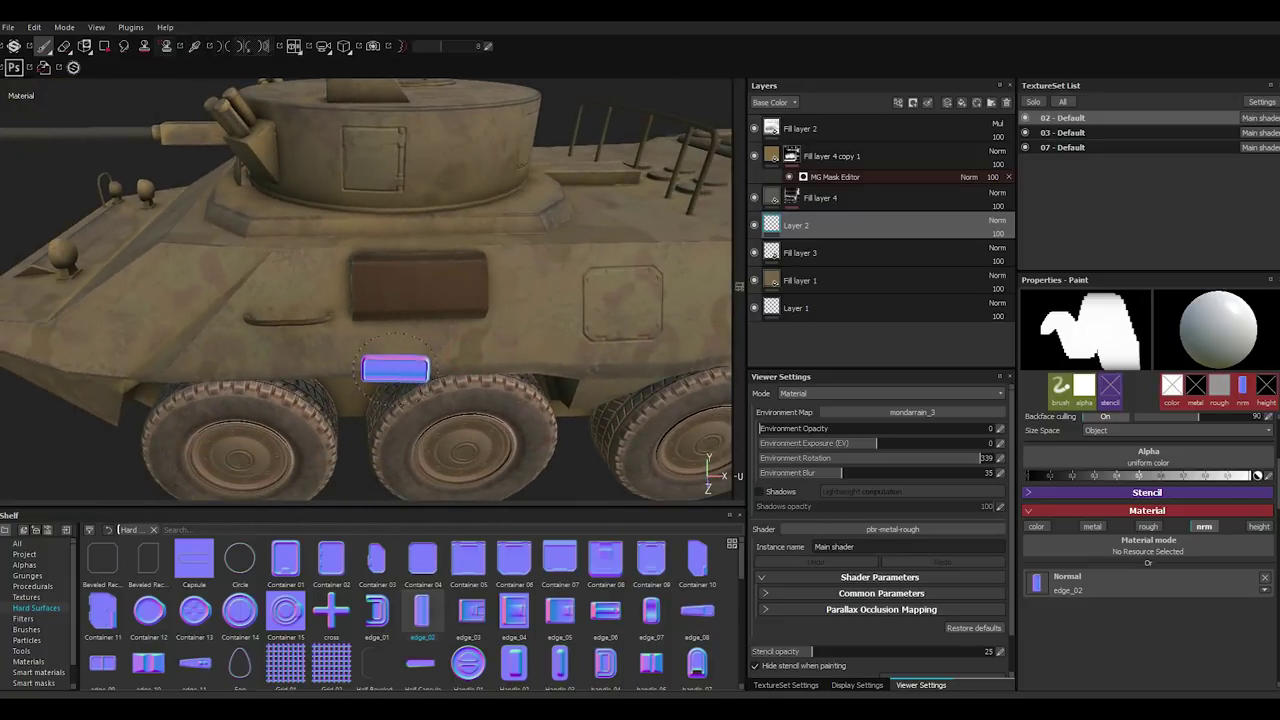
scroll(477, 340, down, 5)
mouse_move(564, 319)
alt+mouse_down()
mouse_move(289, 429)
mouse_move(367, 302)
alt+mouse_up()
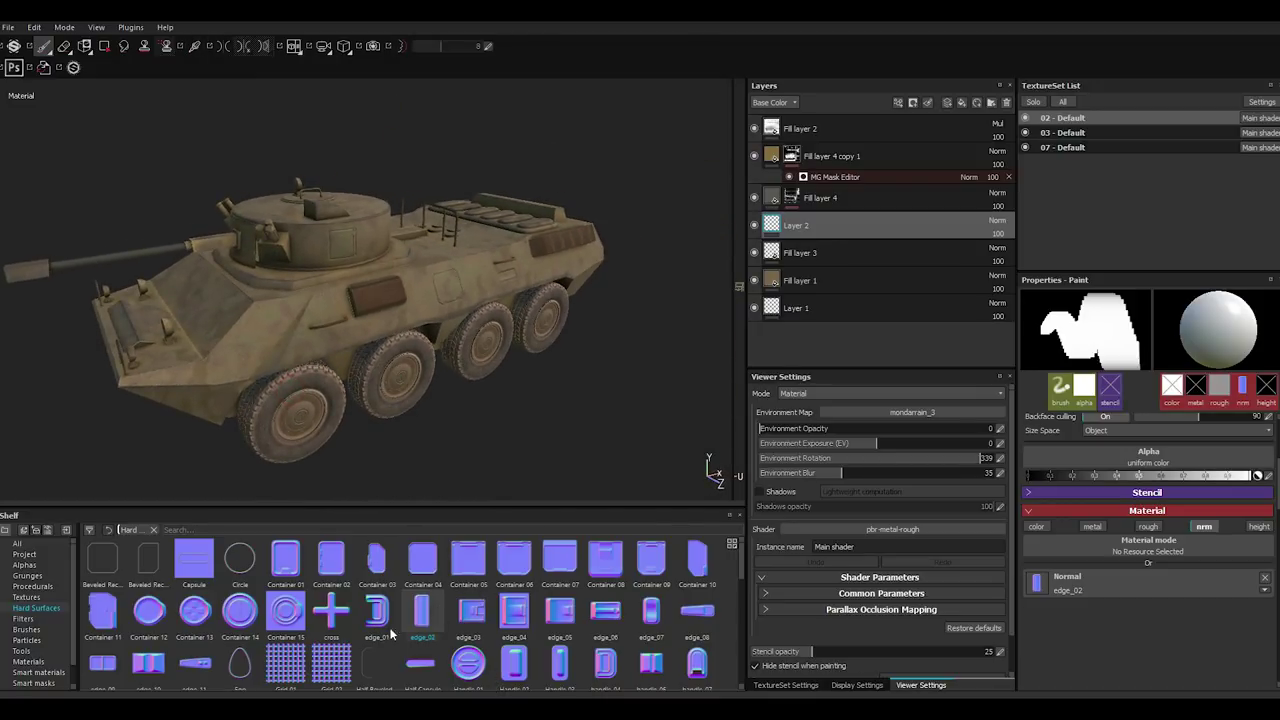
scroll(437, 628, down, 3)
scroll(442, 633, down, 3)
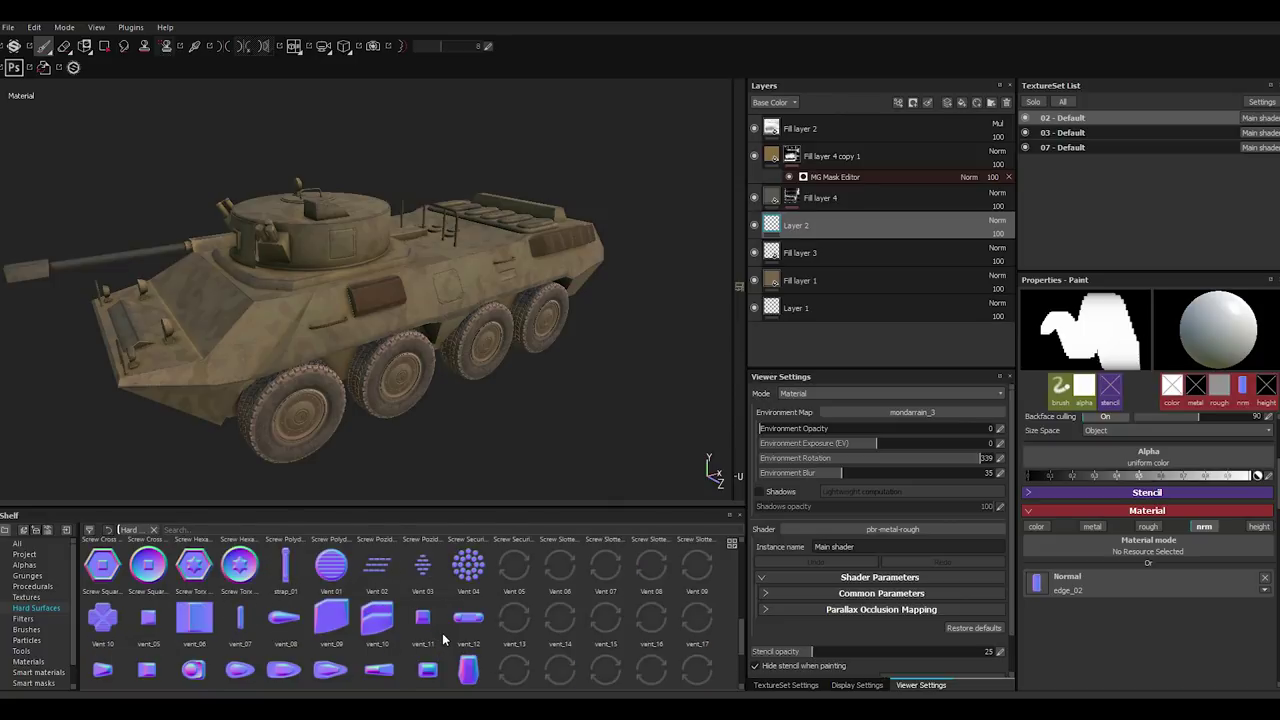
scroll(442, 633, down, 3)
scroll(442, 633, down, 3)
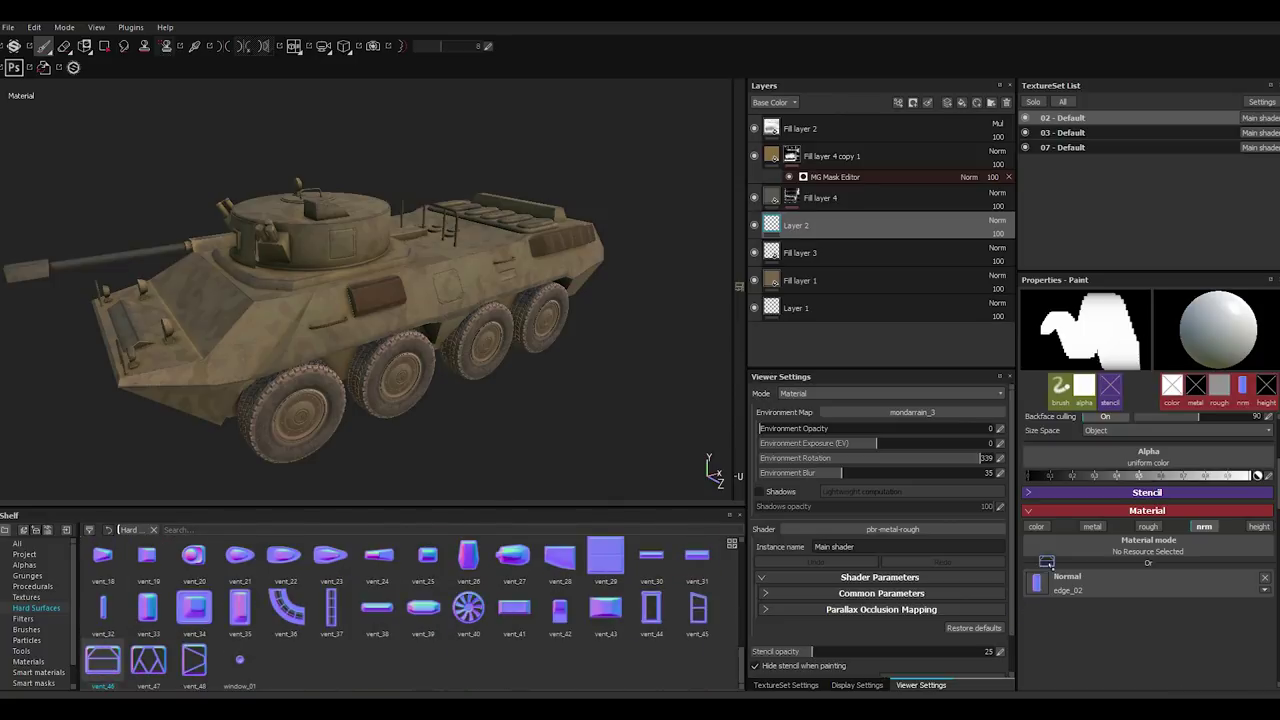
Load vent_46 as the normal stamp and set the stamp angle to 0°.
drag(115, 649, 1040, 580)
mouse_move(371, 414)
alt+mouse_down()
mouse_move(471, 400)
mouse_move(178, 384)
alt+mouse_up()
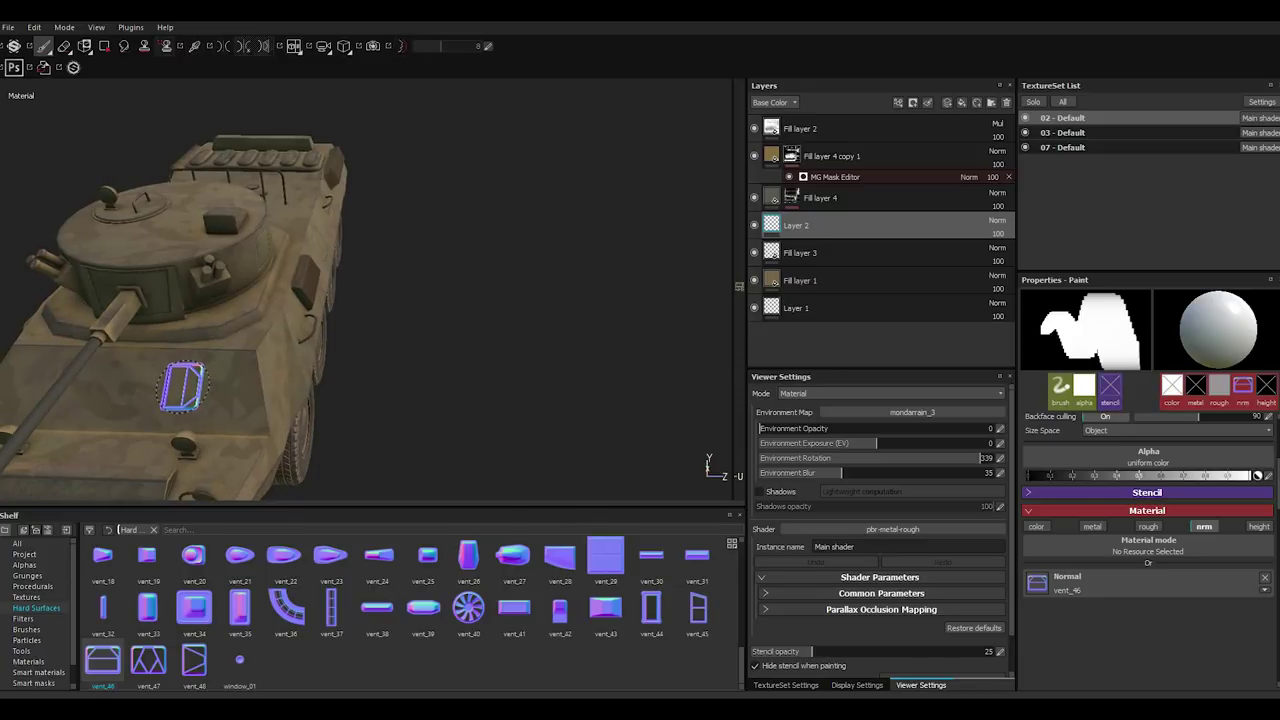
scroll(1136, 471, up, 3)
drag(1146, 436, 1100, 430)
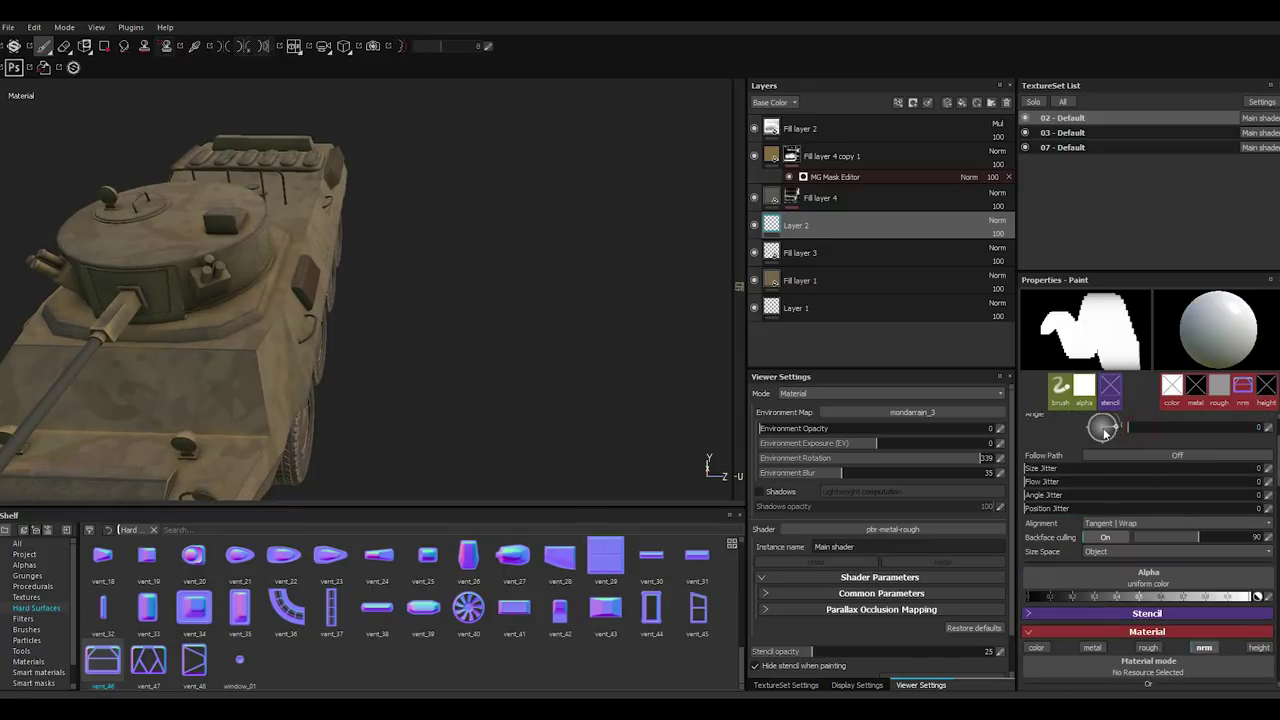
Orbit the tank to position the vent_46 stencil over the front hull beside the turret.
alt+drag(200, 390, 196, 390)
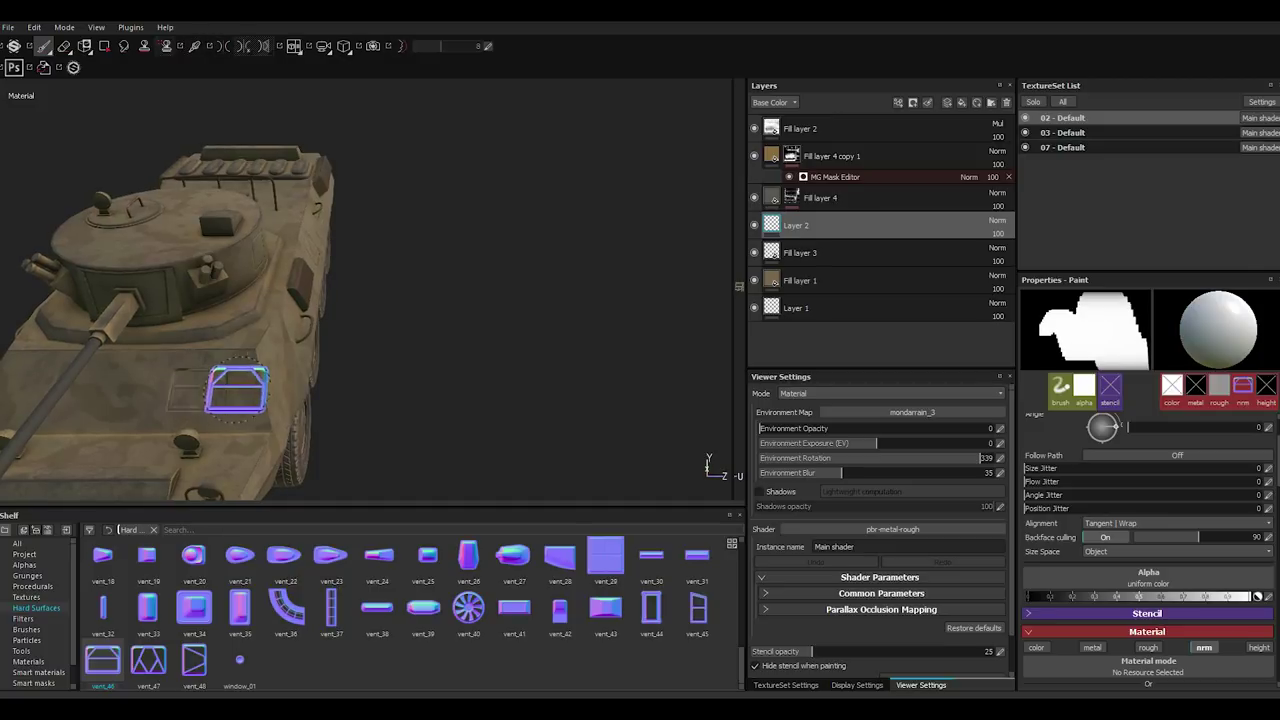
mouse_move(337, 417)
alt+mouse_down()
mouse_move(149, 429)
mouse_move(207, 362)
mouse_move(300, 414)
mouse_move(373, 422)
mouse_move(271, 349)
mouse_move(300, 357)
alt+mouse_up()
scroll(160, 429, up, 3)
scroll(150, 440, down, 5)
scroll(214, 314, up, 3)
scroll(210, 337, up, 2)
mouse_move(210, 335)
alt+mouse_down()
mouse_move(229, 329)
mouse_move(214, 250)
mouse_move(214, 306)
mouse_move(216, 290)
alt+mouse_up()
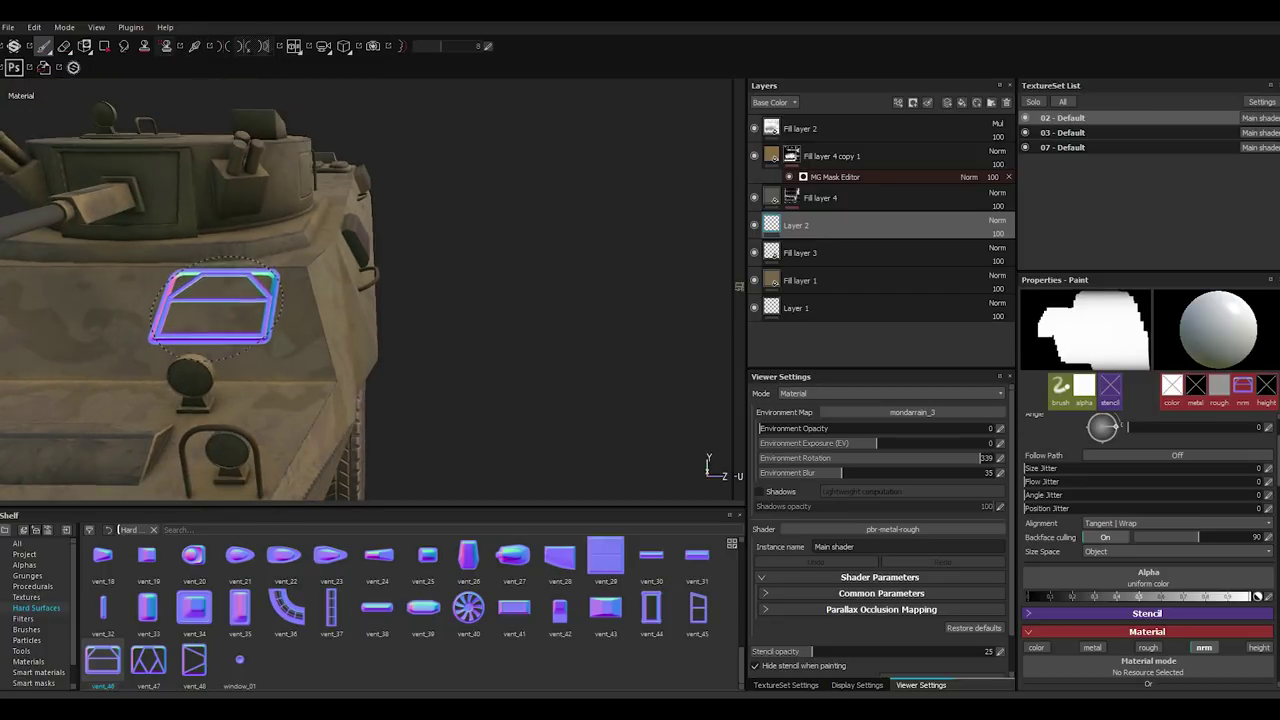
scroll(215, 260, down, 3)
mouse_move(214, 223)
alt+mouse_down()
mouse_move(243, 330)
mouse_move(229, 358)
mouse_move(226, 322)
alt+mouse_up()
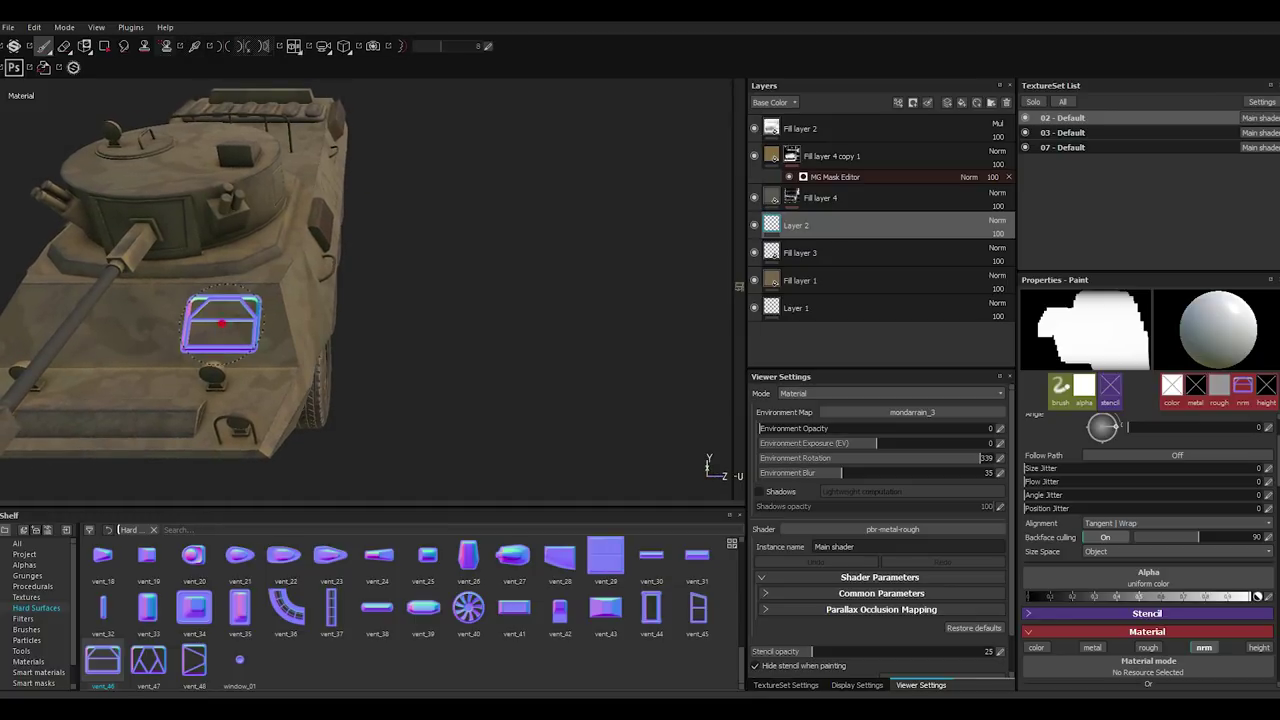
alt+drag(377, 363, 180, 365)
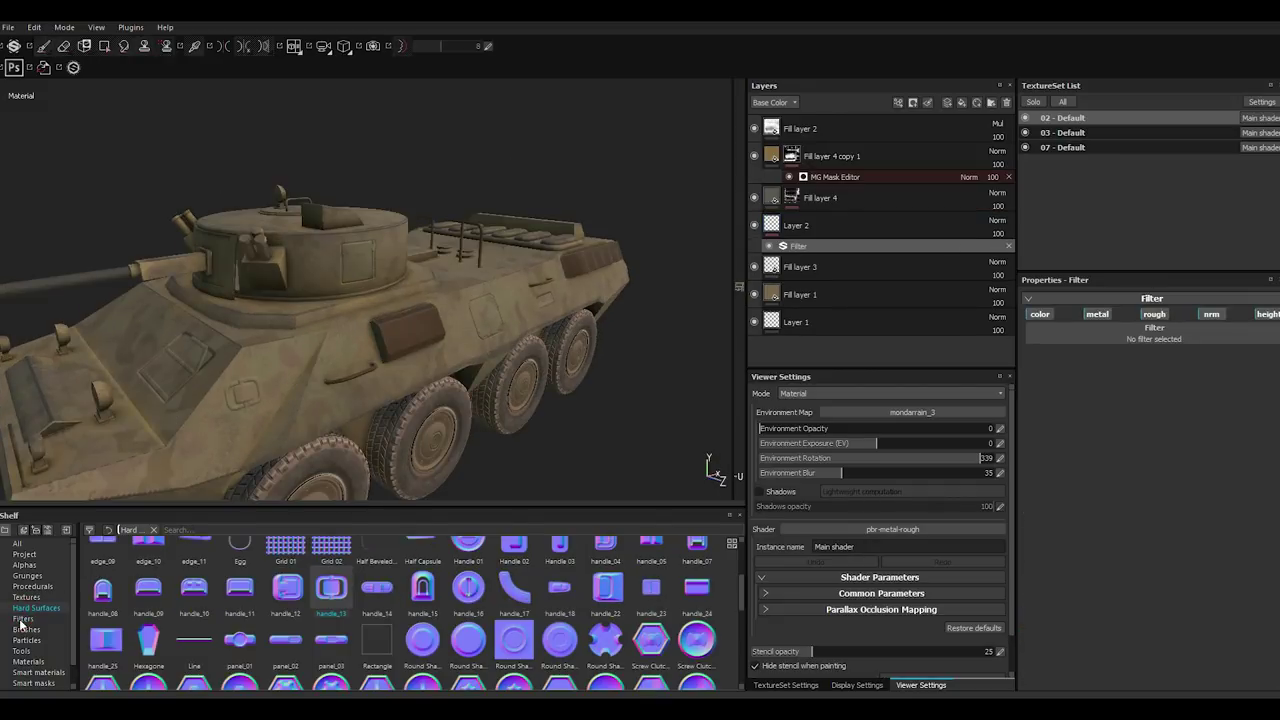
Apply the MatFx Detail Edge Wear filter preset to the stamped details.
click(23, 619)
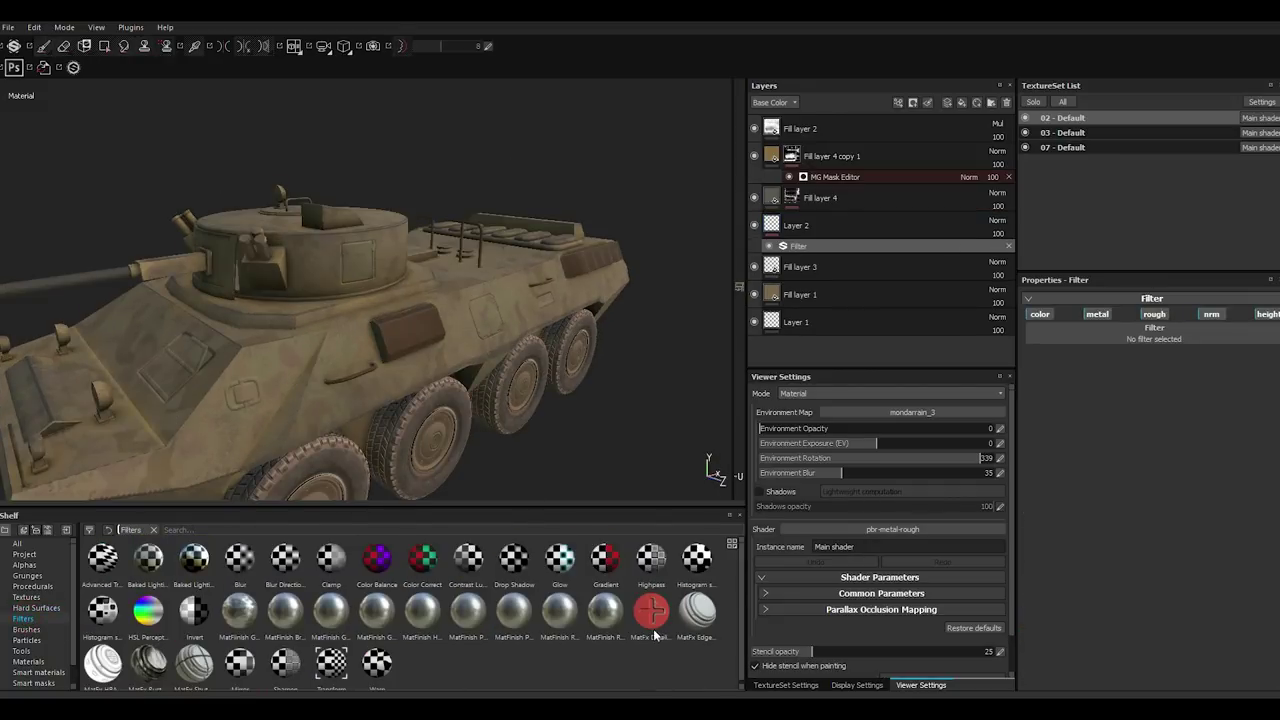
drag(651, 610, 1111, 332)
alt+drag(623, 475, 410, 403)
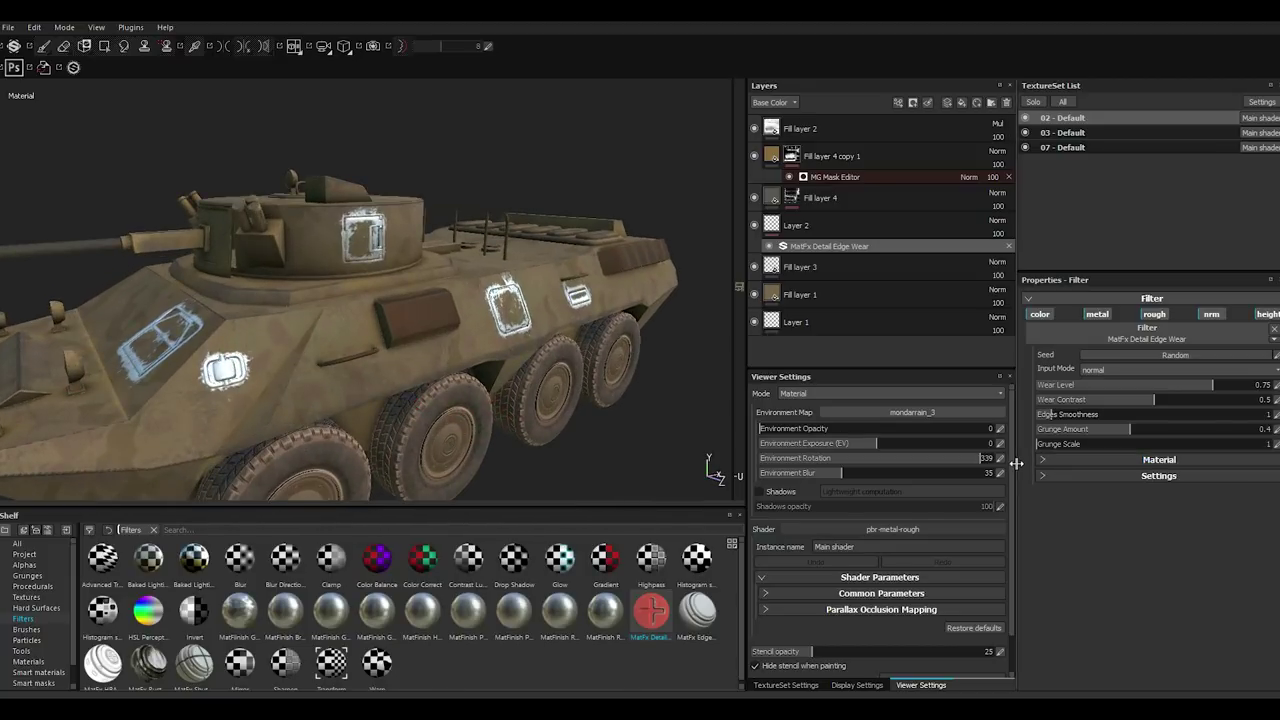
Lower the wear material's roughness slightly and tint its base colour a muted orange-tan.
click(1042, 460)
click(1048, 477)
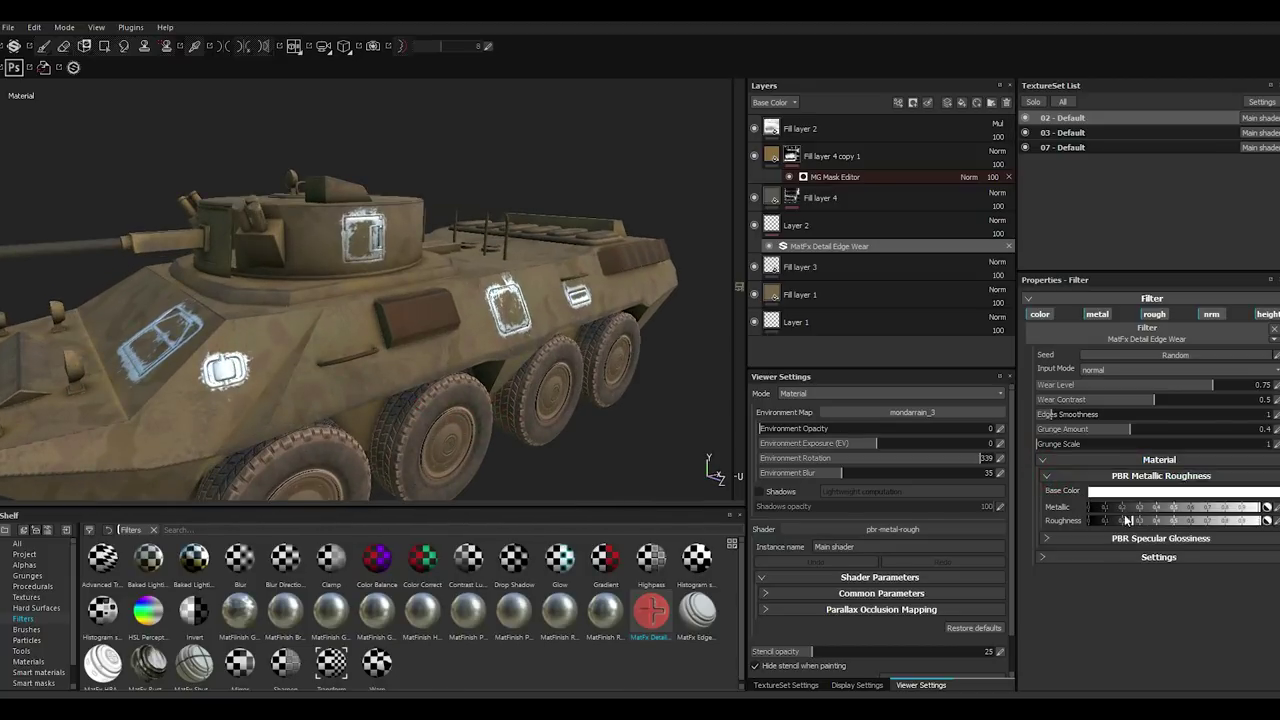
drag(1181, 526, 1173, 526)
click(1104, 492)
click(1041, 512)
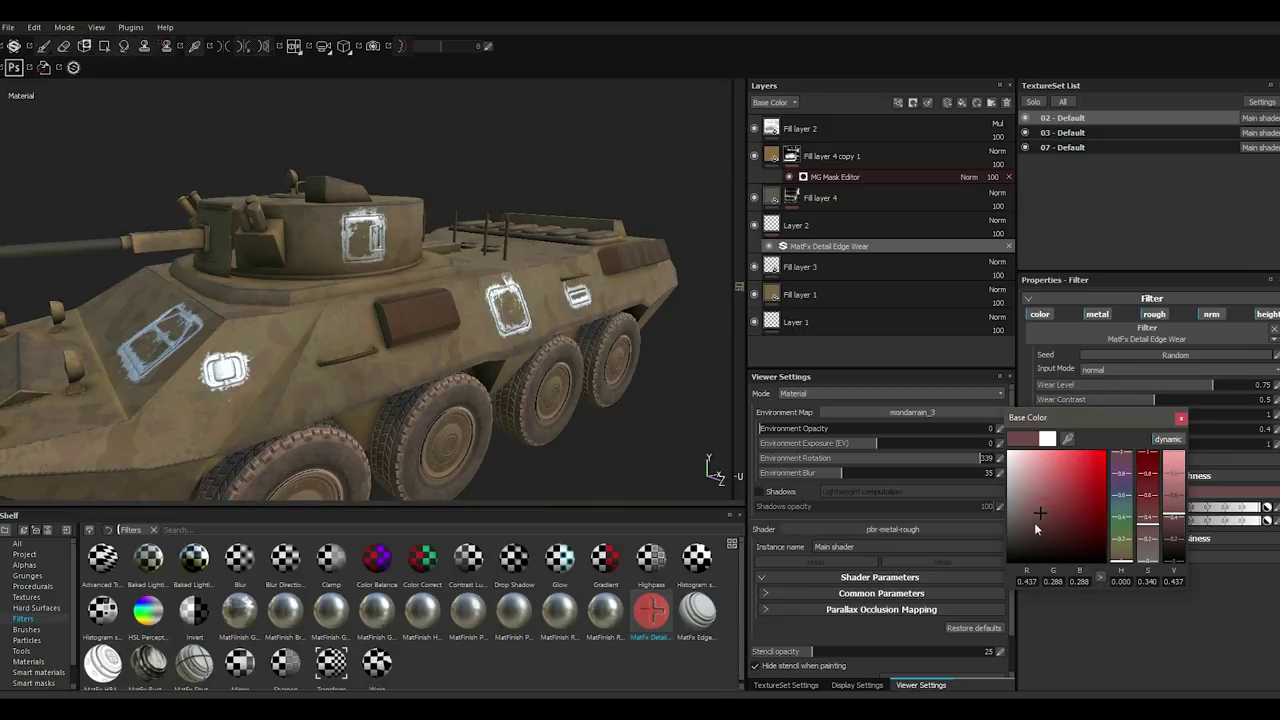
click(1122, 548)
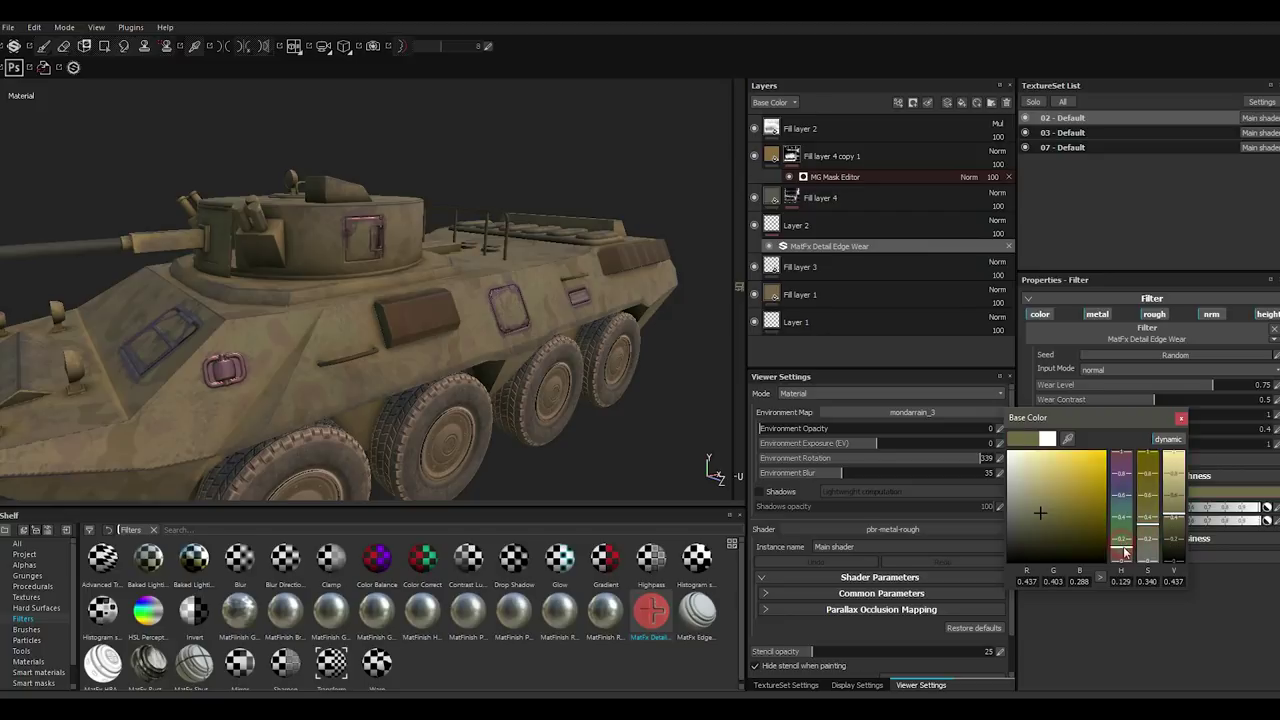
click(1126, 553)
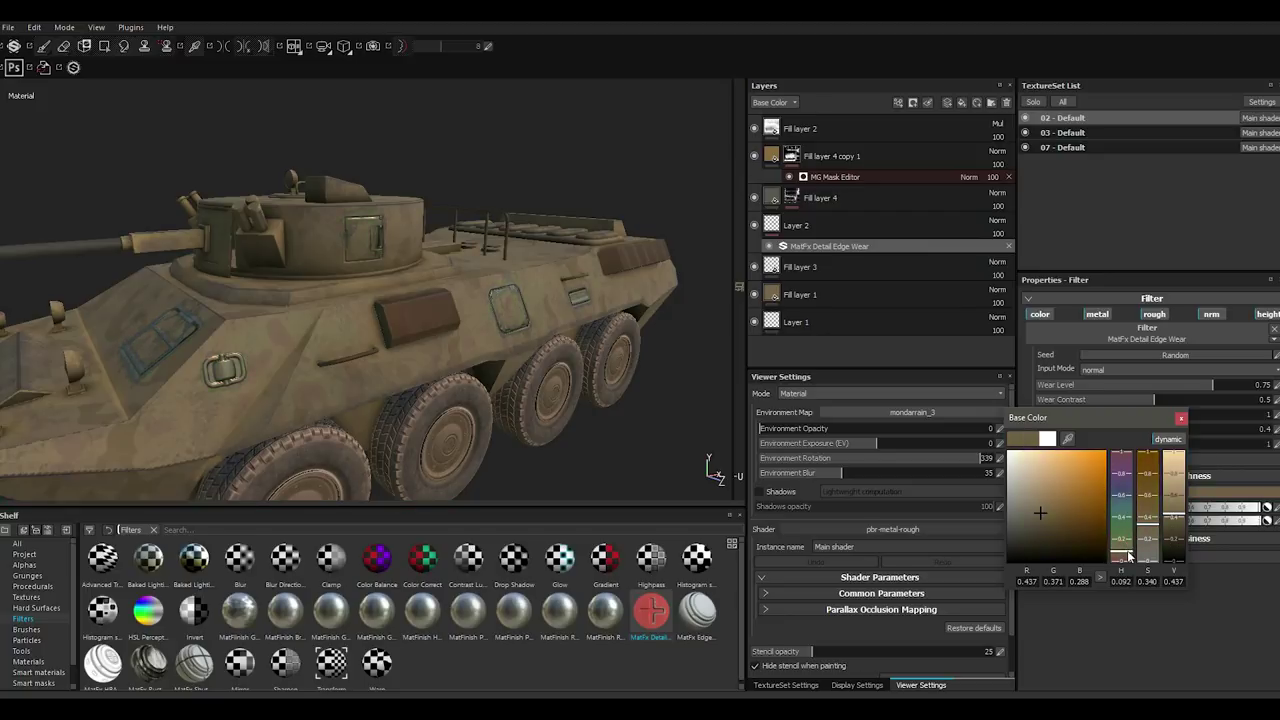
click(1180, 421)
Lower the wear roughness a little more, then inspect the hull and turret up close.
mouse_move(408, 418)
middle_down()
mouse_move(436, 450)
mouse_move(420, 370)
middle_up()
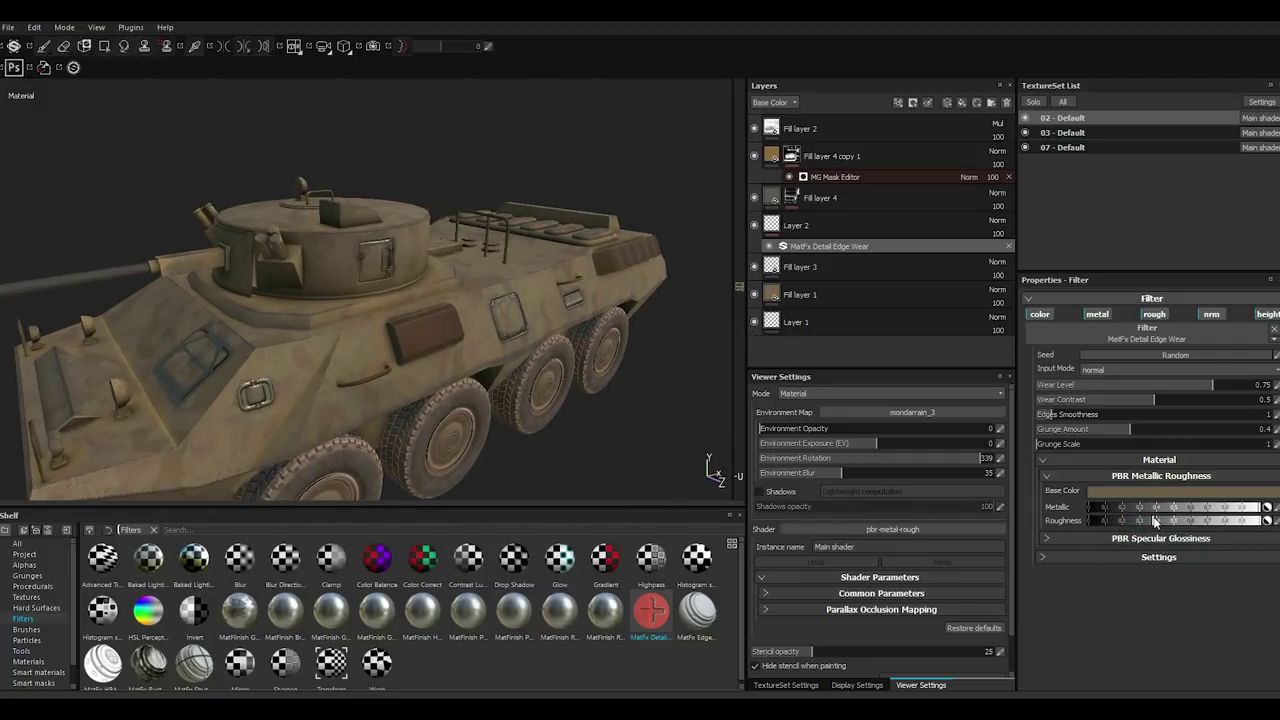
mouse_move(454, 445)
middle_down()
mouse_move(283, 399)
mouse_move(340, 410)
middle_up()
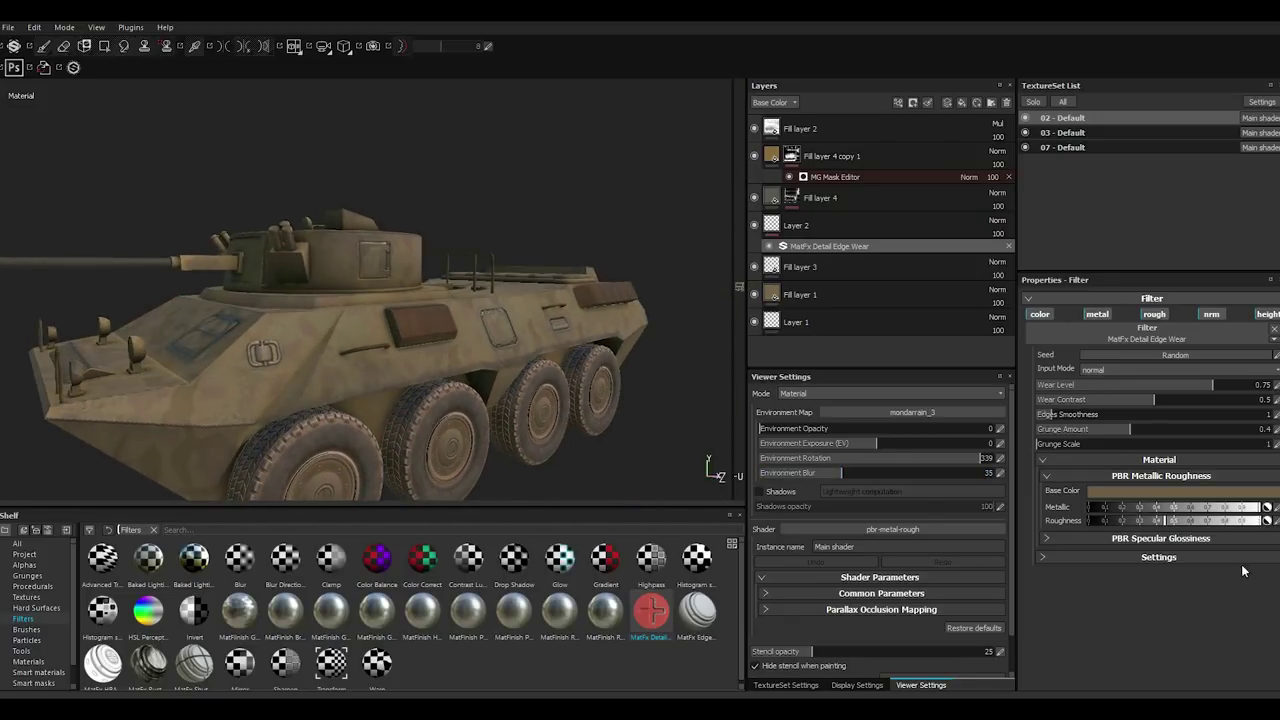
drag(1183, 528, 1162, 521)
mouse_move(413, 415)
middle_down()
mouse_move(266, 390)
mouse_move(363, 428)
mouse_move(294, 397)
mouse_move(317, 422)
mouse_move(459, 430)
mouse_move(439, 440)
mouse_move(470, 425)
middle_up()
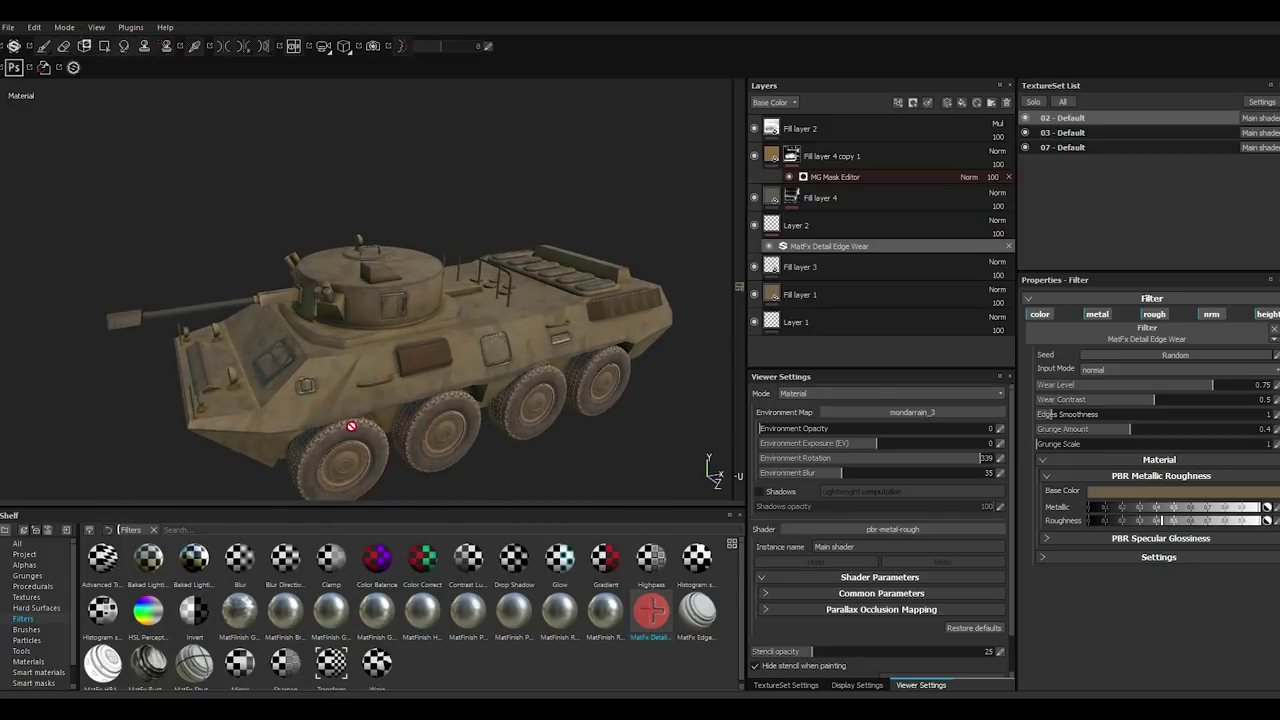
scroll(266, 390, down, 5)
In 03 - Default, give Fill layer 1 a lighter Steel Color.
click(1062, 132)
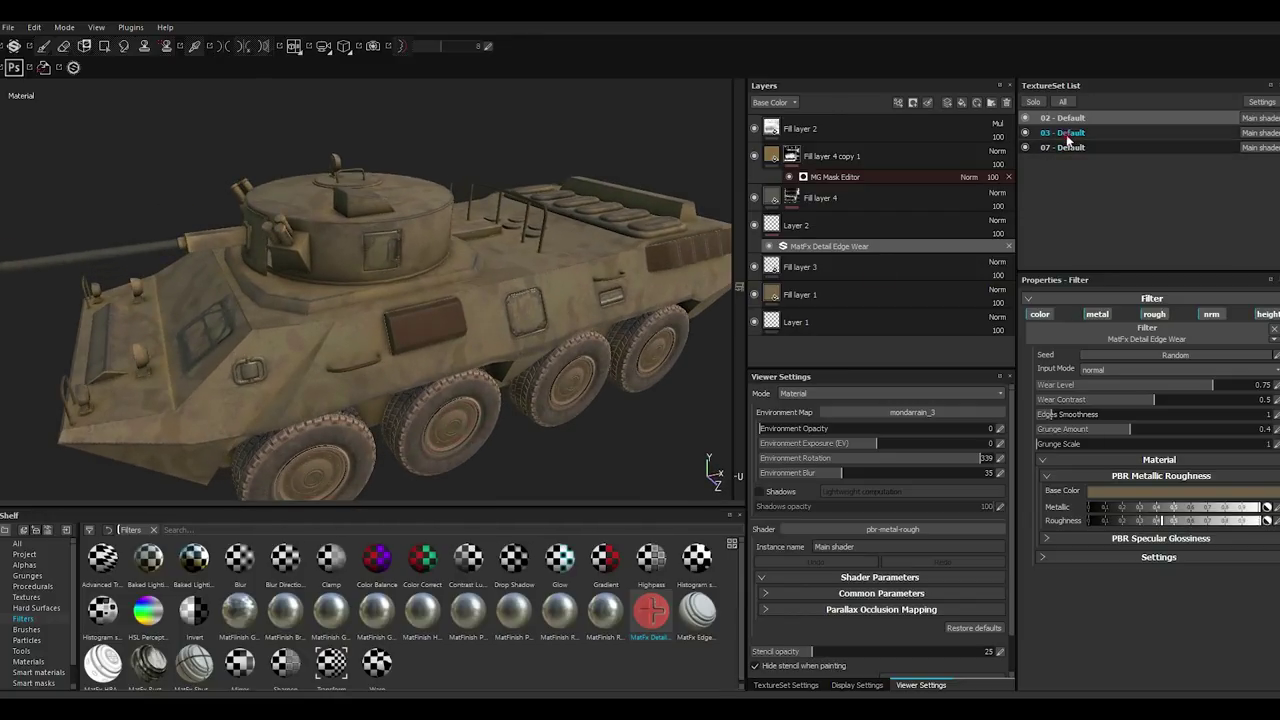
click(840, 167)
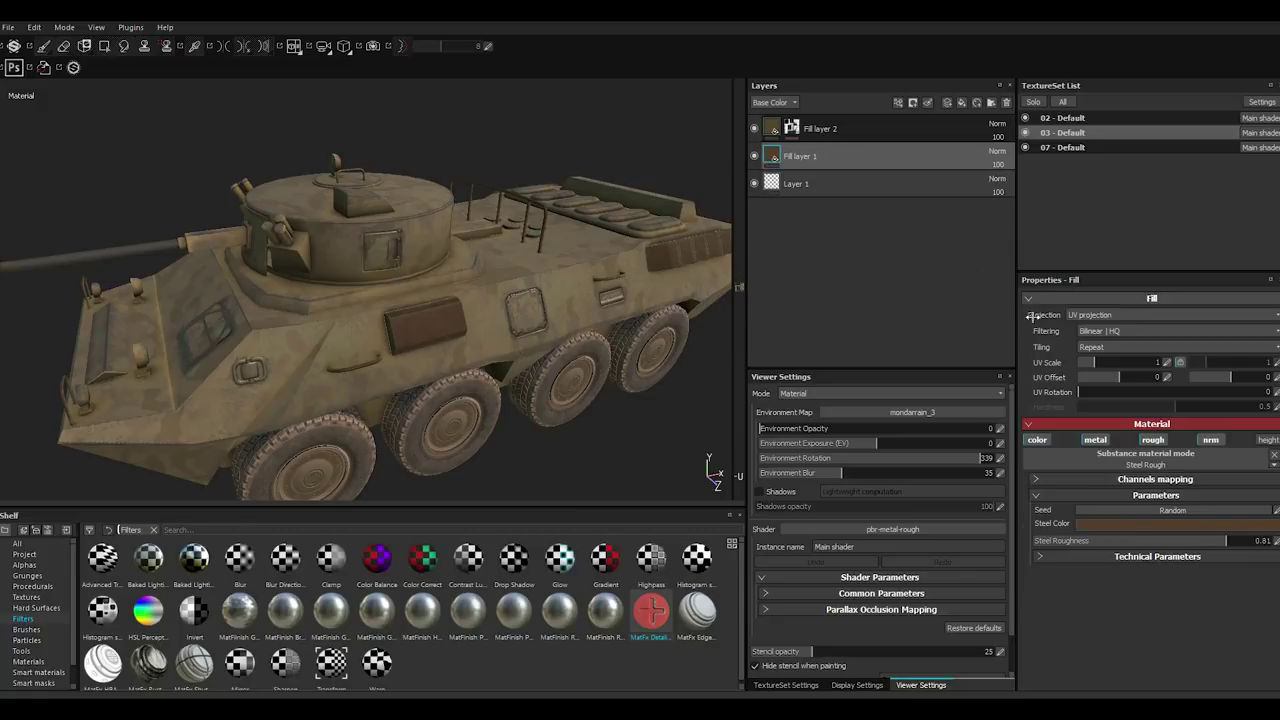
click(1105, 532)
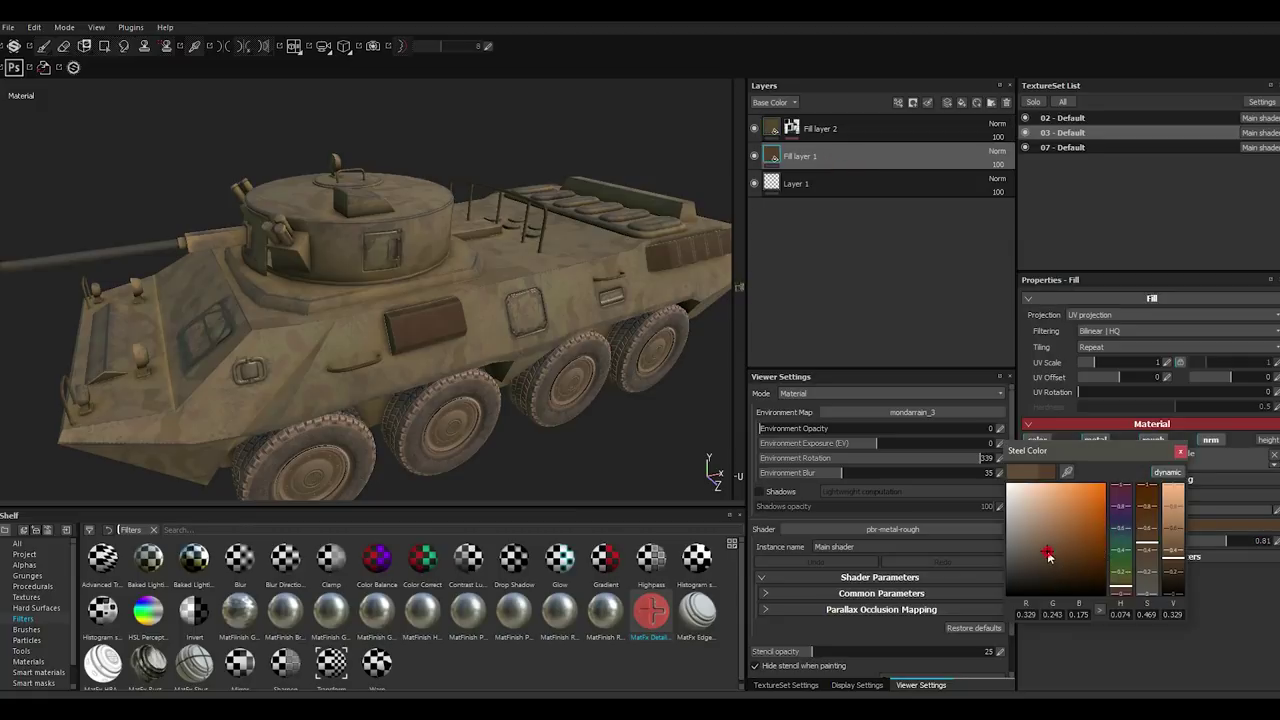
click(1047, 551)
click(1041, 540)
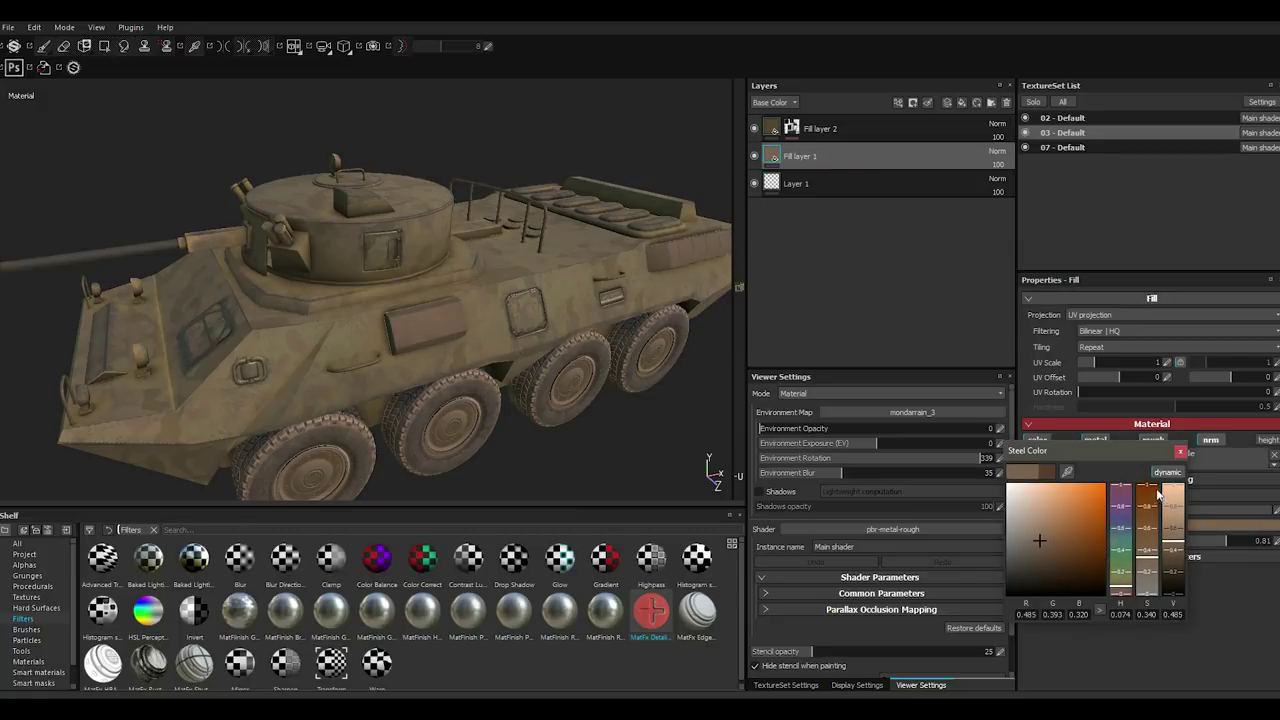
click(1180, 452)
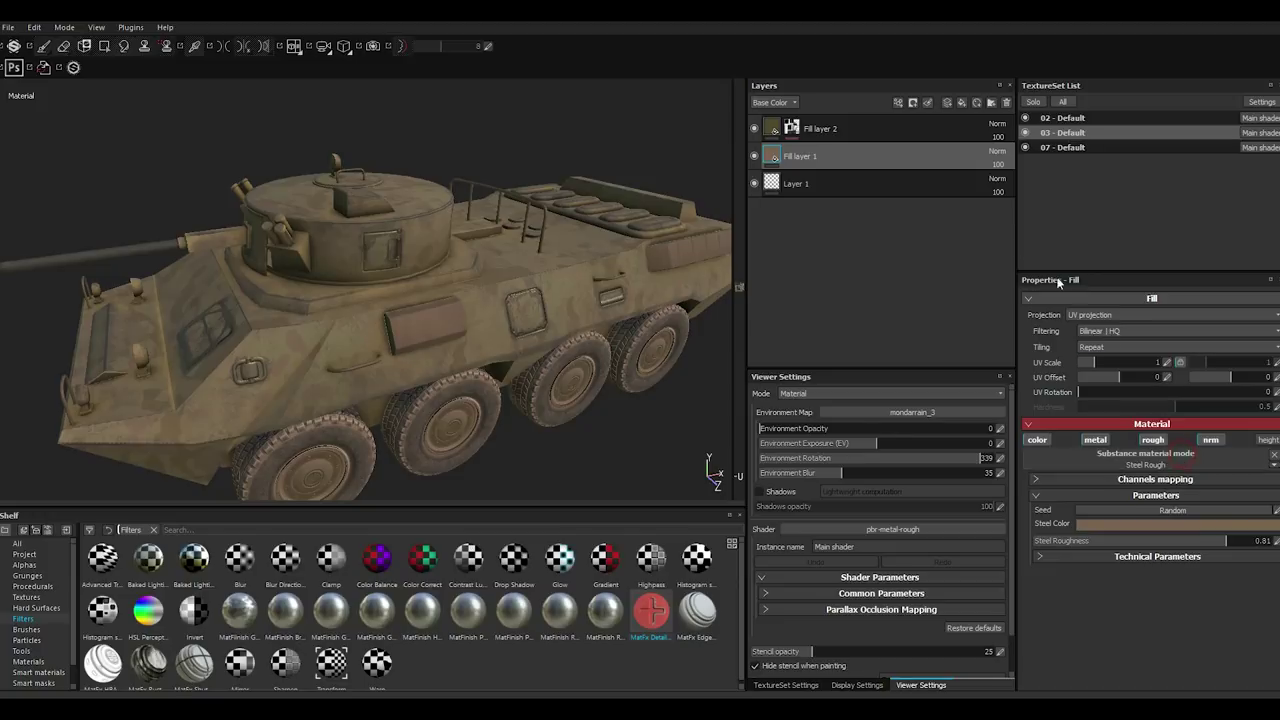
Copy the woodland-pattern Fill layer 1 from 02 - Default and paste it into the 03 set's Fill layer 1.
click(1085, 119)
click(831, 287)
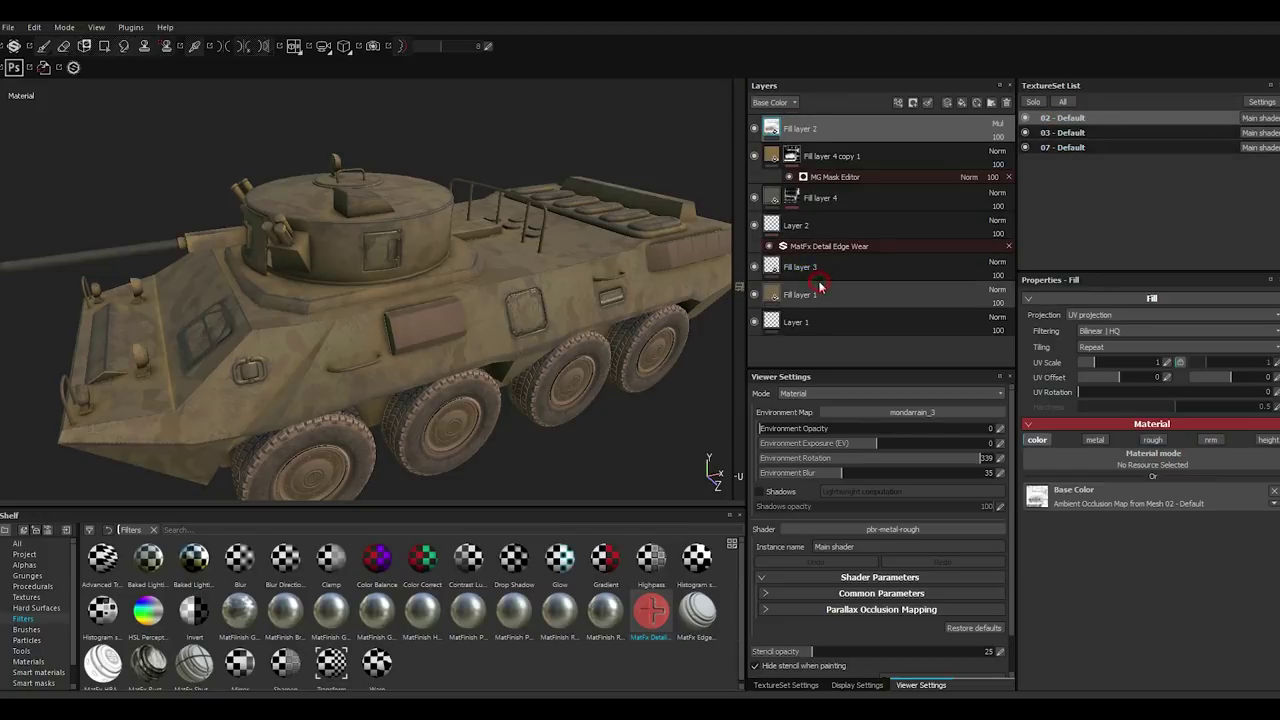
right_click(832, 287)
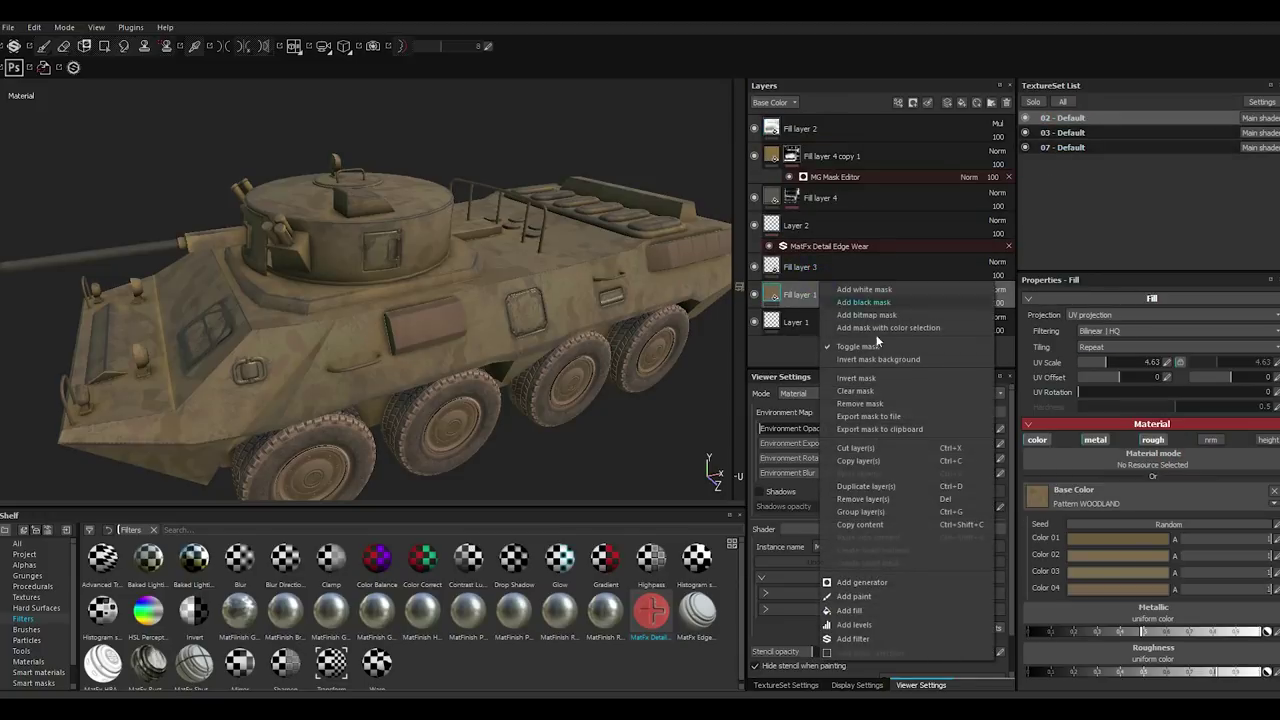
click(864, 461)
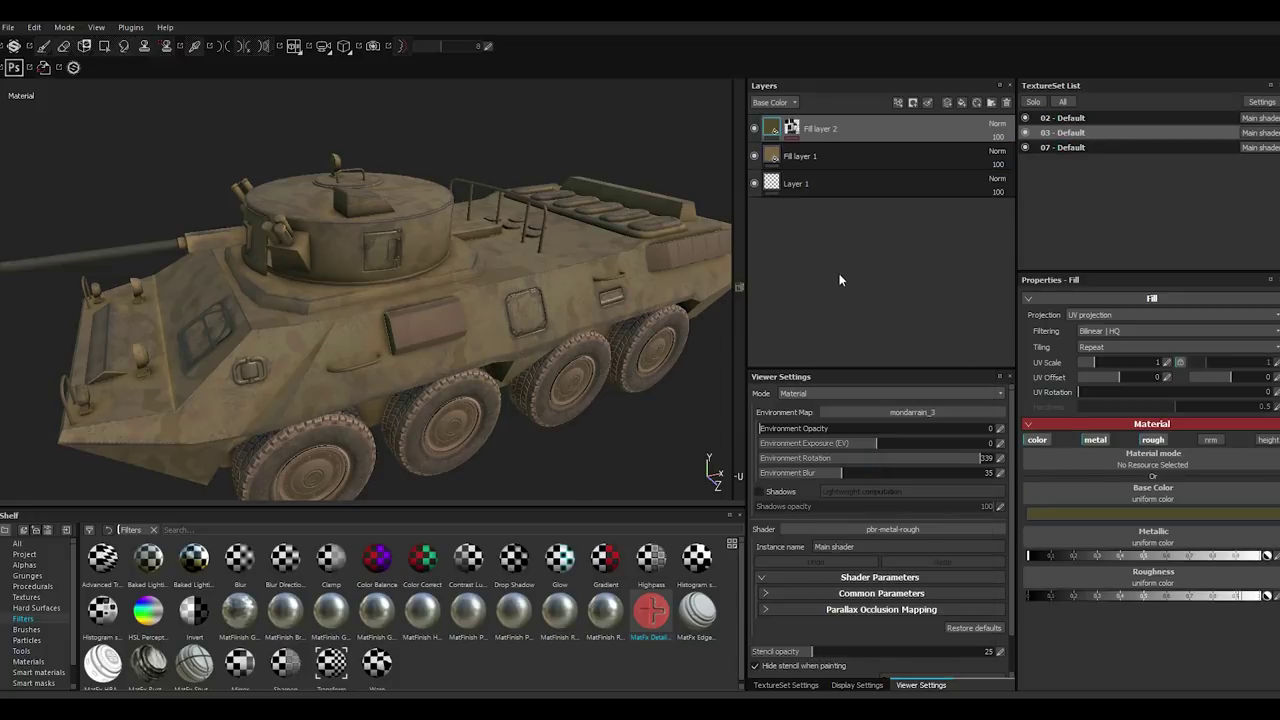
click(810, 158)
right_click(810, 158)
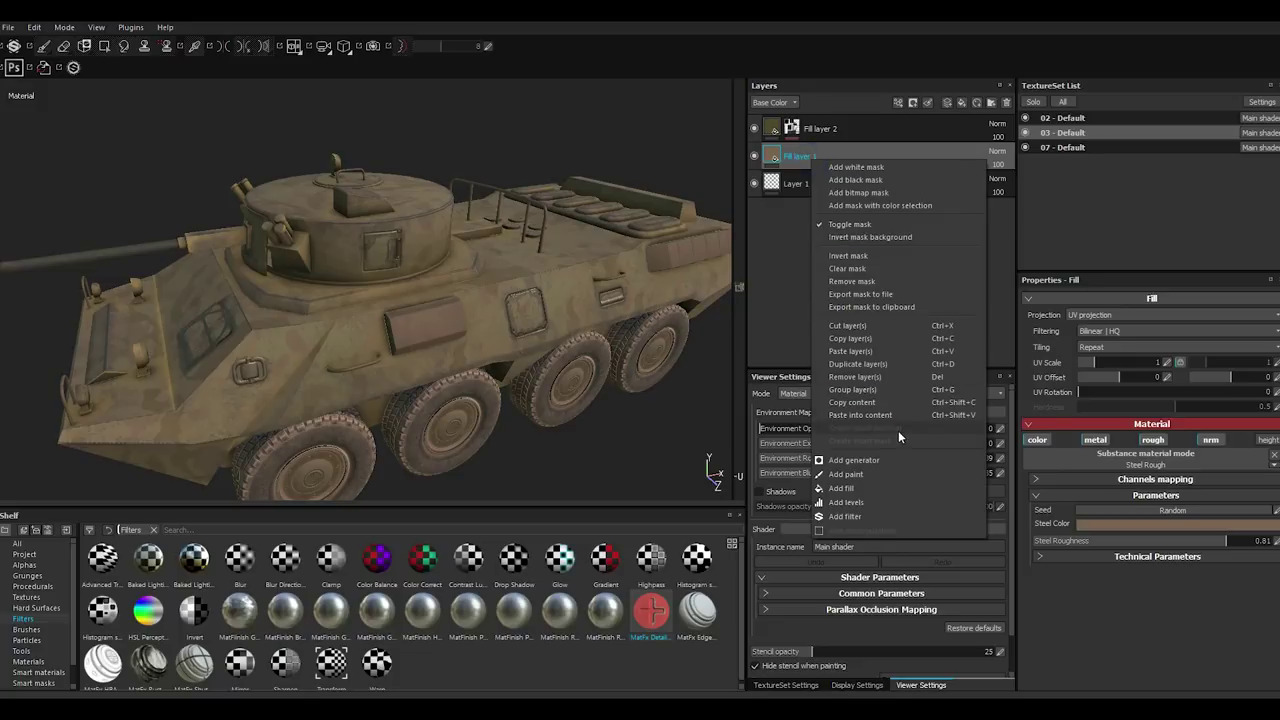
click(865, 352)
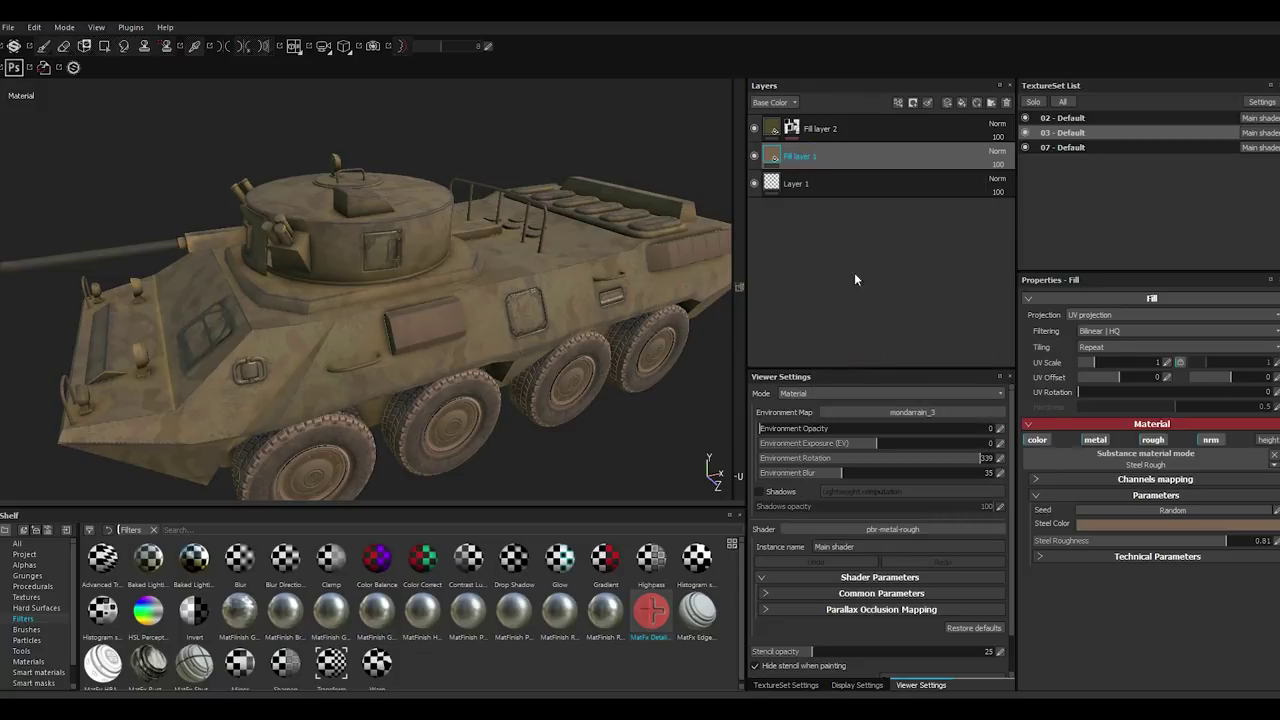
Delete the duplicated fill layer, zoom onto the hull's raised side panel, and select Fill layer 2.
key(Delete)
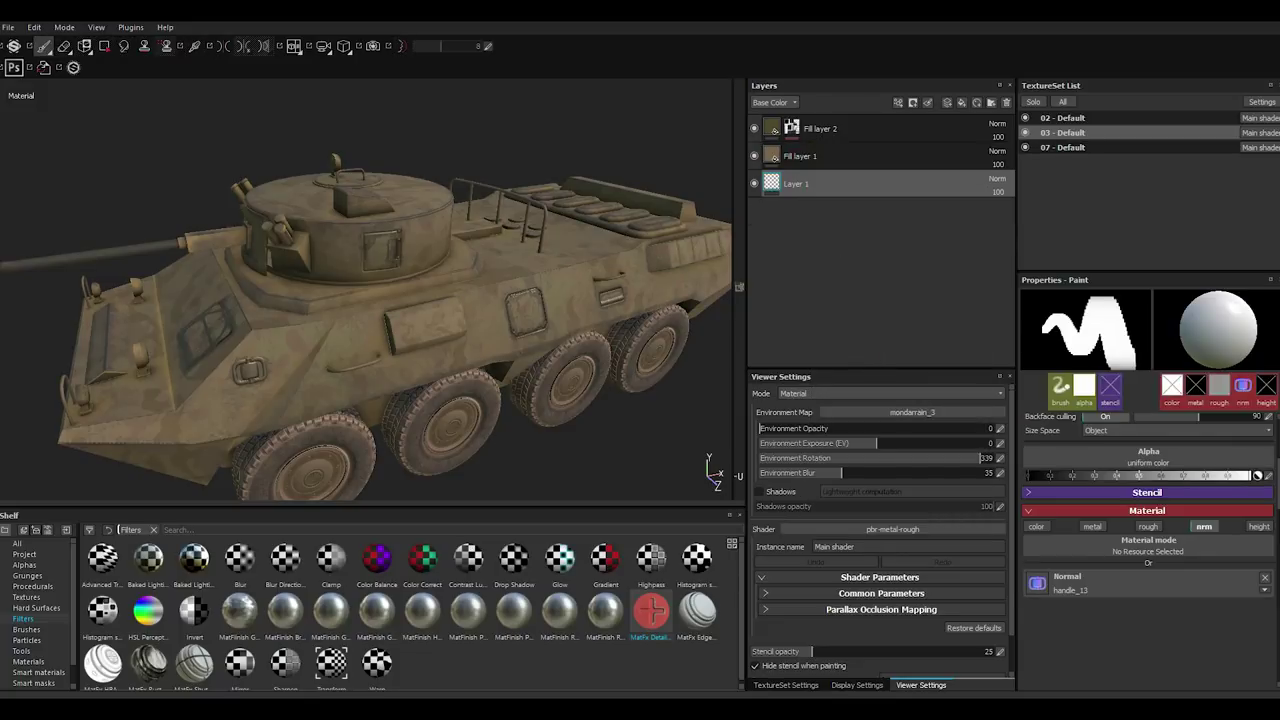
mouse_move(413, 364)
alt+mouse_down()
mouse_move(336, 357)
mouse_move(480, 350)
mouse_move(467, 358)
alt+mouse_up()
scroll(470, 358, down, 3)
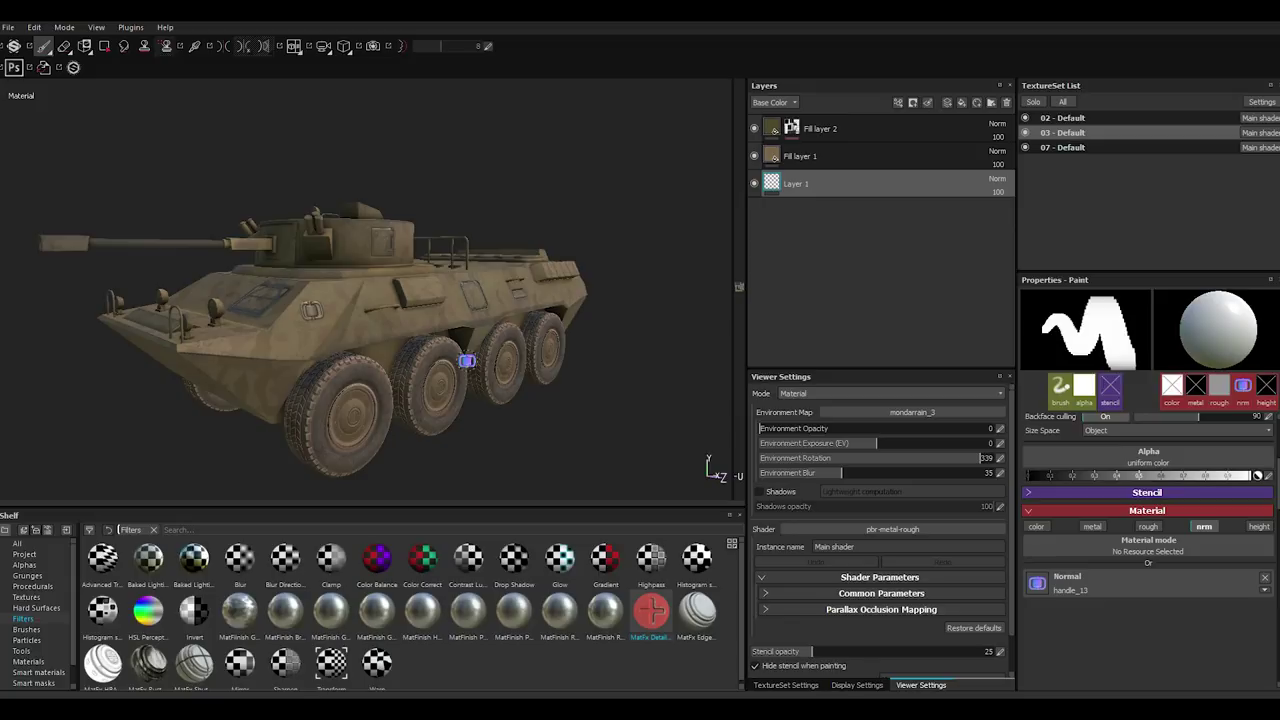
scroll(466, 361, up, 5)
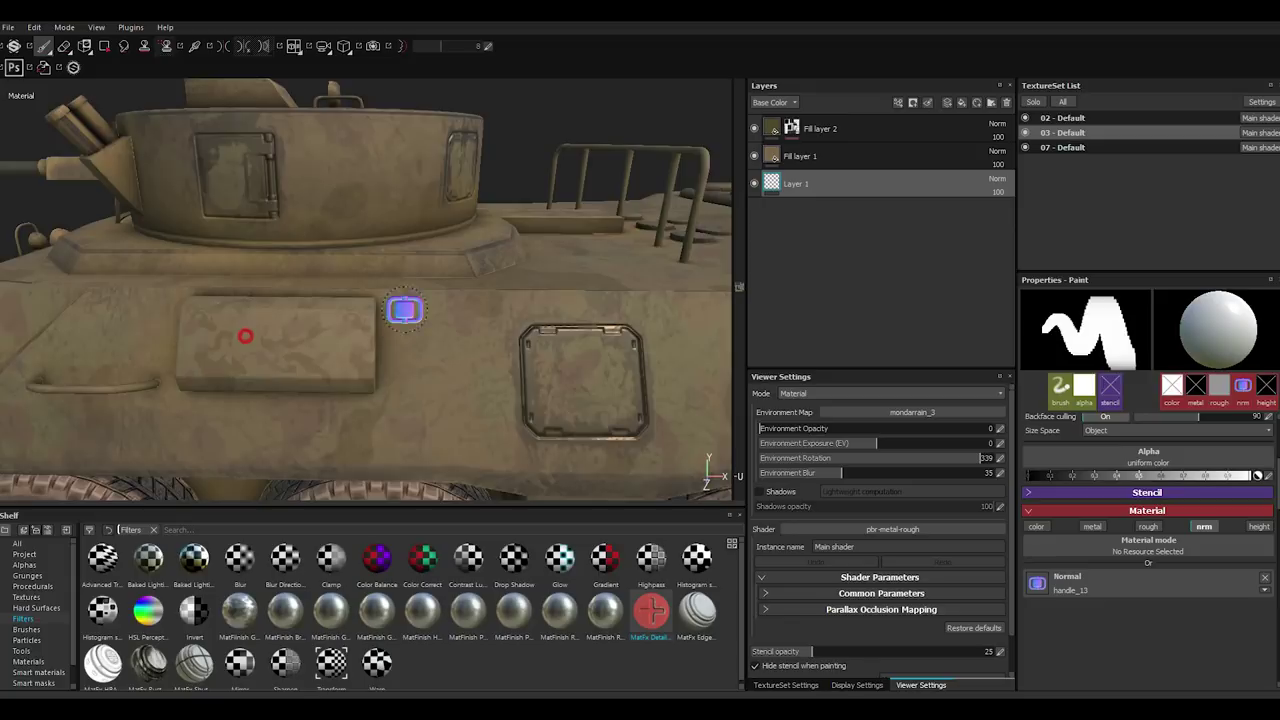
click(880, 130)
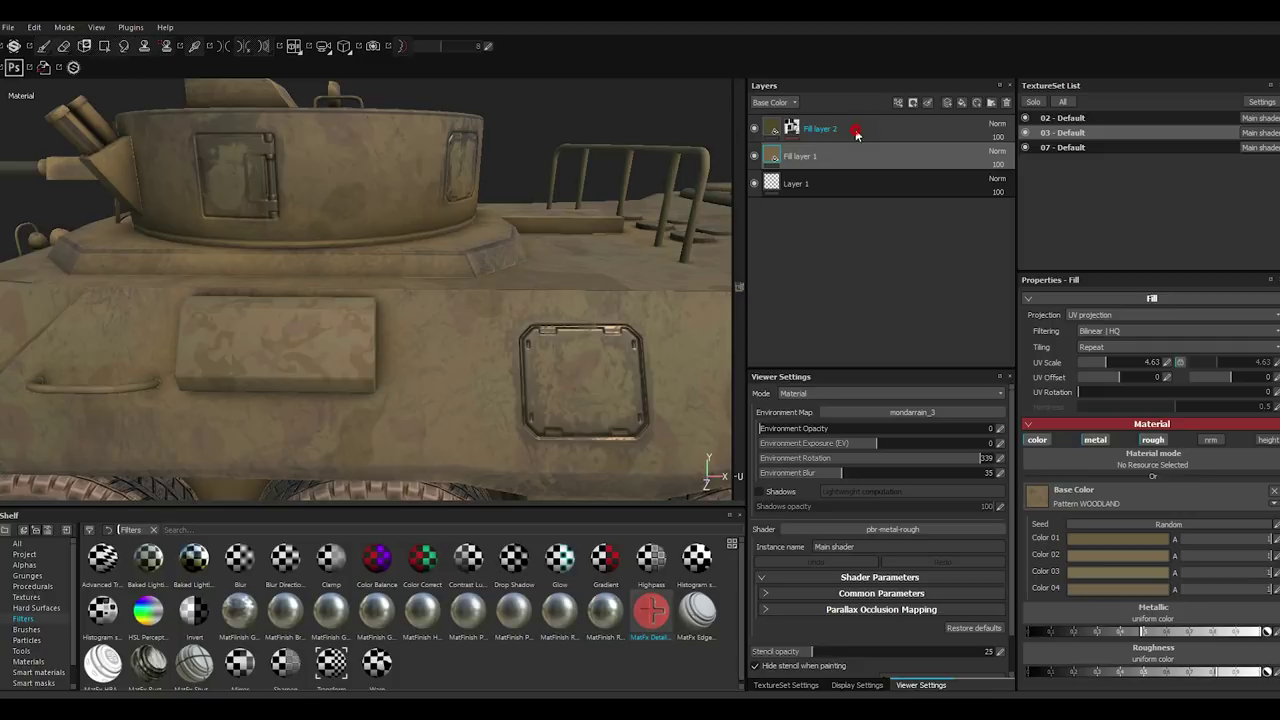
Add a new paint layer and load the edge_03 hard-surface shape as its normal stamp.
click(949, 104)
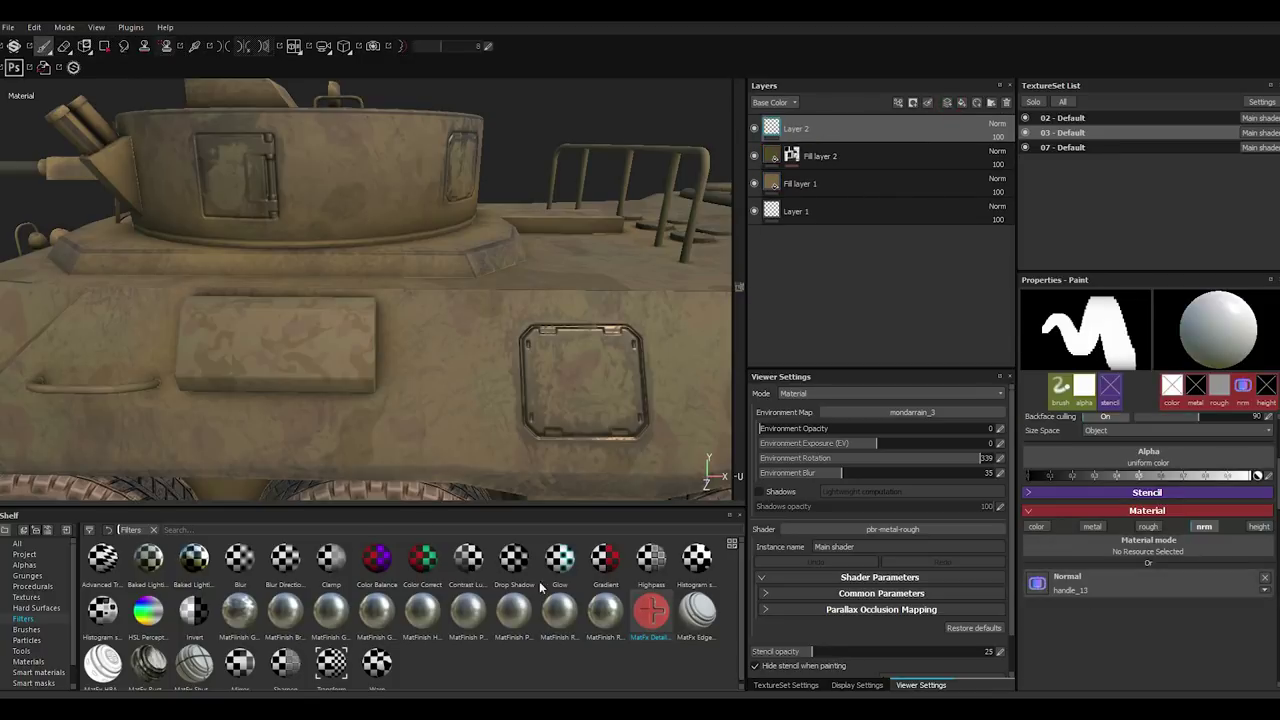
click(35, 608)
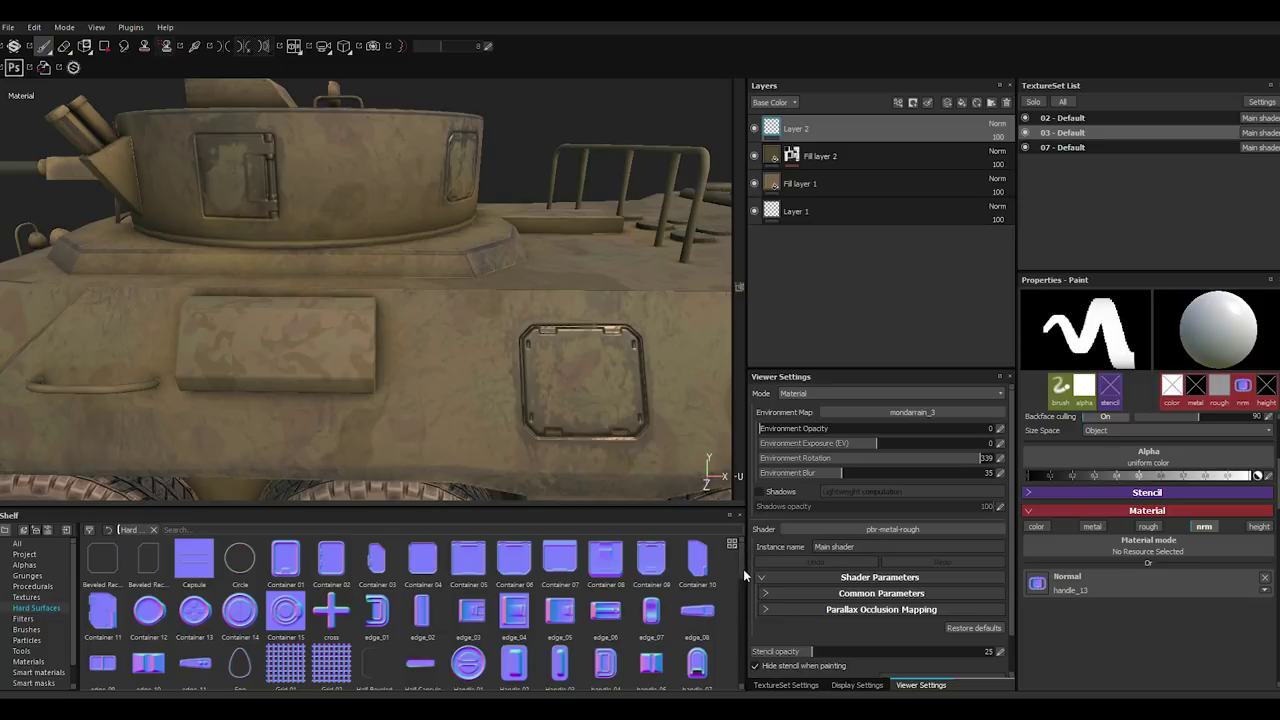
scroll(743, 569, down, 1)
mouse_move(471, 593)
mouse_down()
mouse_move(1056, 559)
mouse_move(1040, 582)
mouse_up()
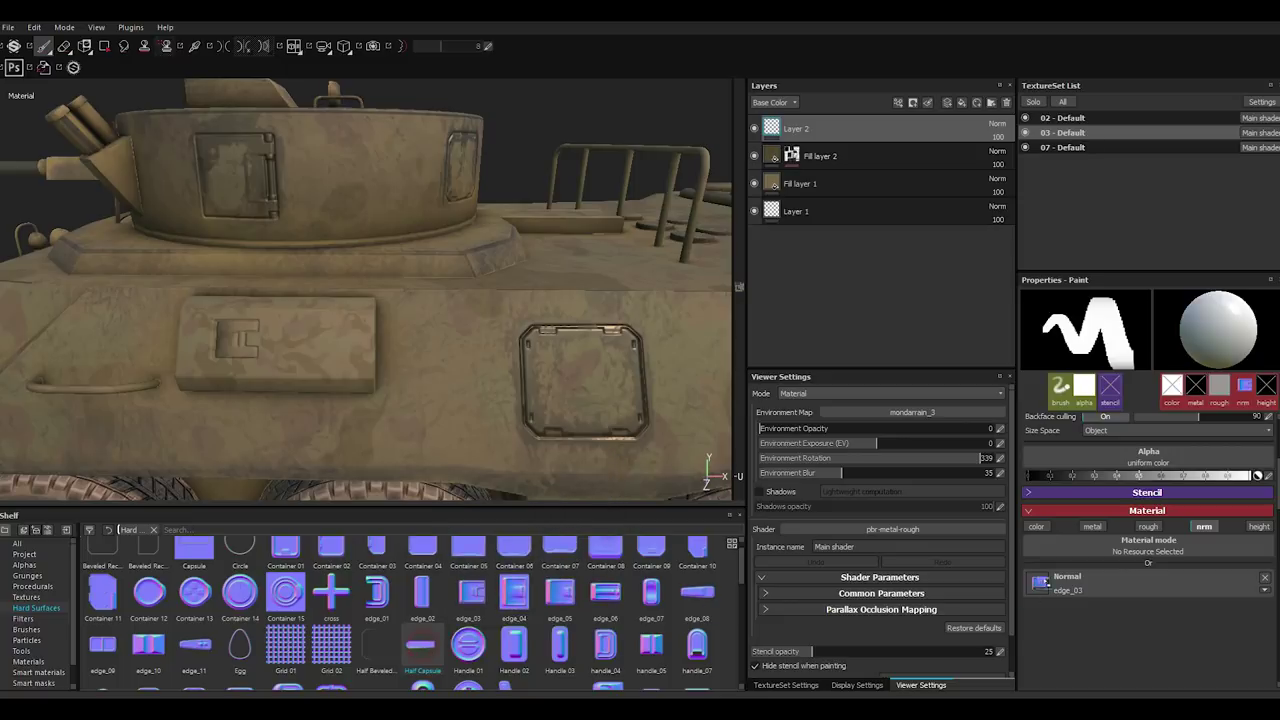
Switch the stamp to Half Capsule and stamp it onto the raised hull plate.
drag(421, 645, 1037, 583)
click(318, 340)
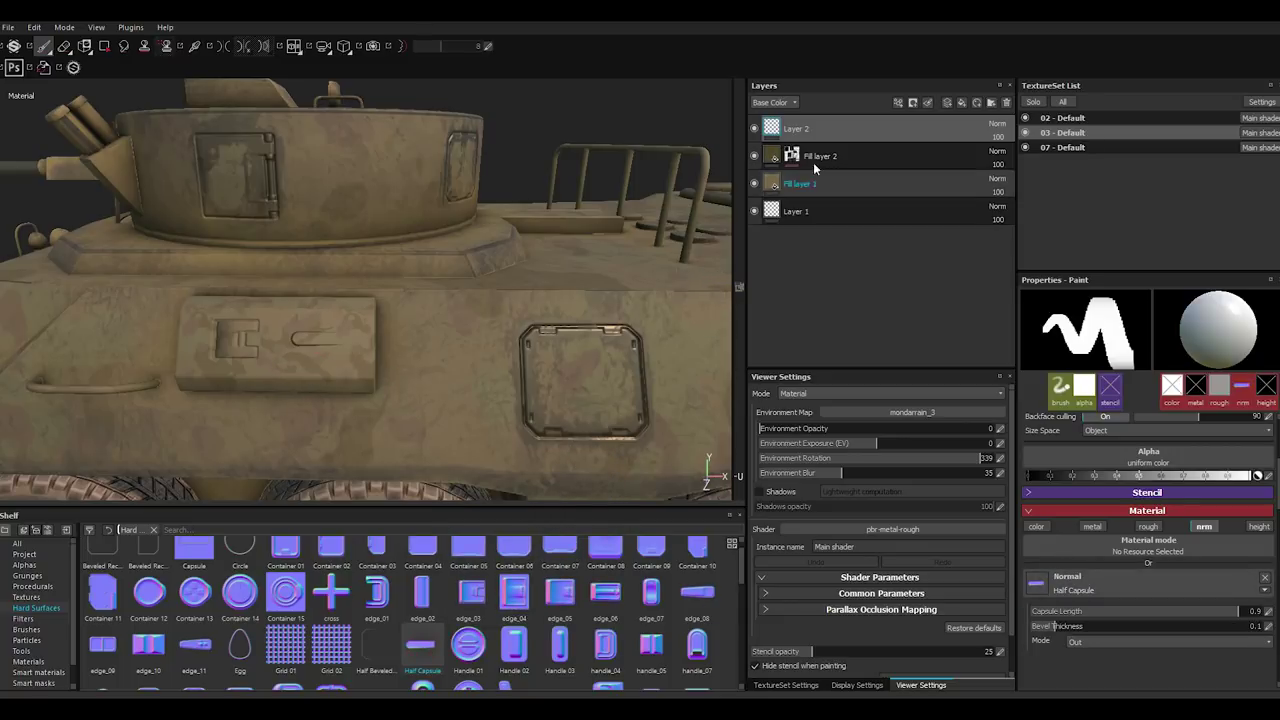
scroll(1086, 500, up, 2)
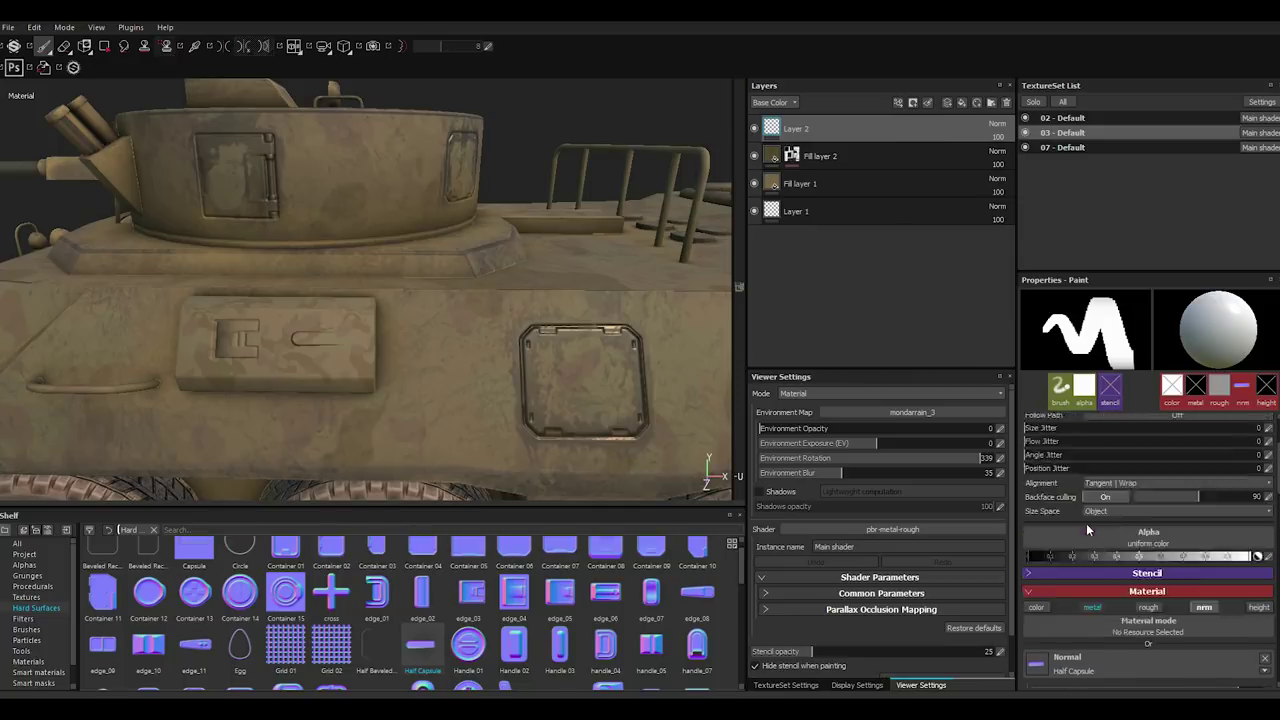
scroll(1086, 523, up, 2)
click(898, 103)
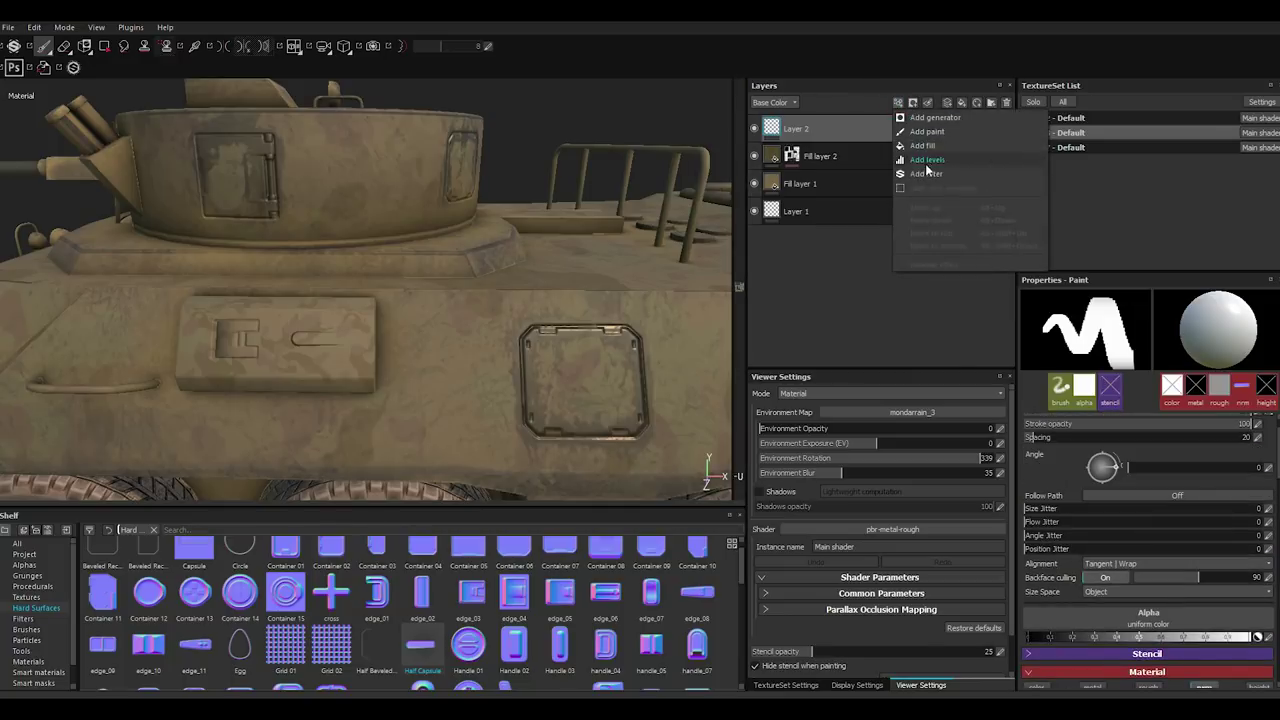
Add a filter to Layer 2 and set it to MatFx Detail Edge Wear.
click(926, 176)
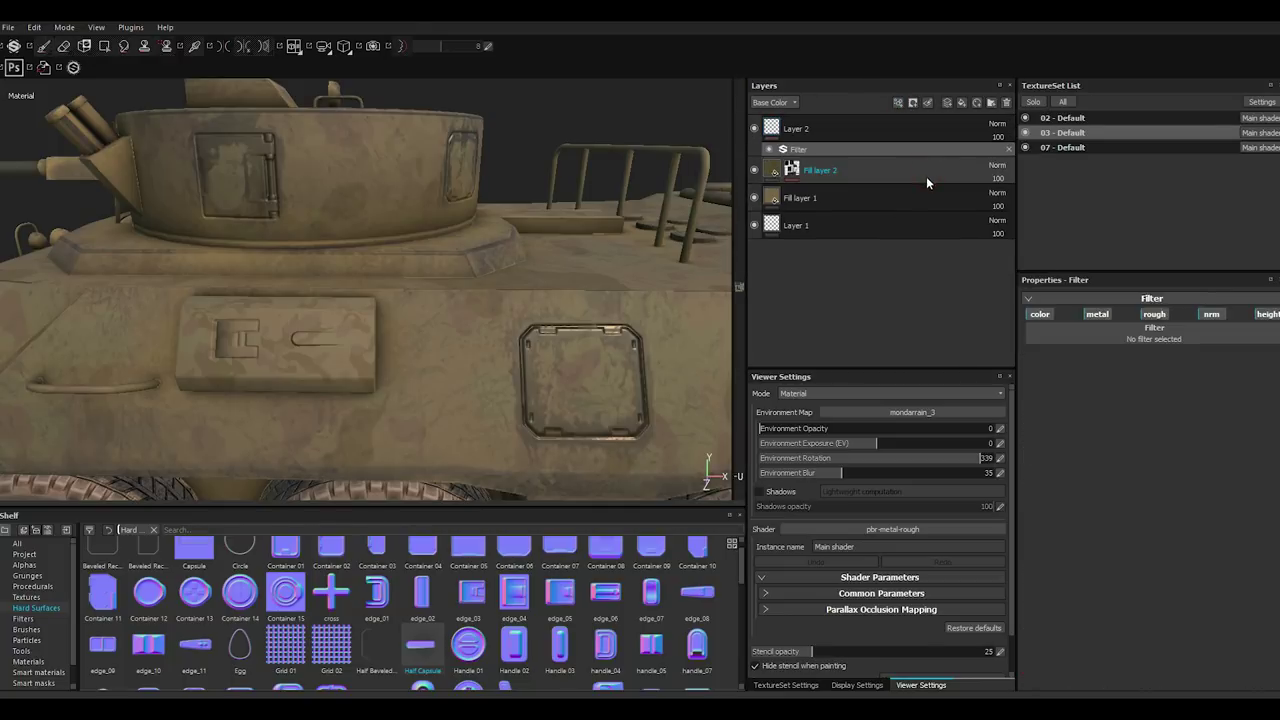
click(22, 619)
drag(651, 610, 1108, 318)
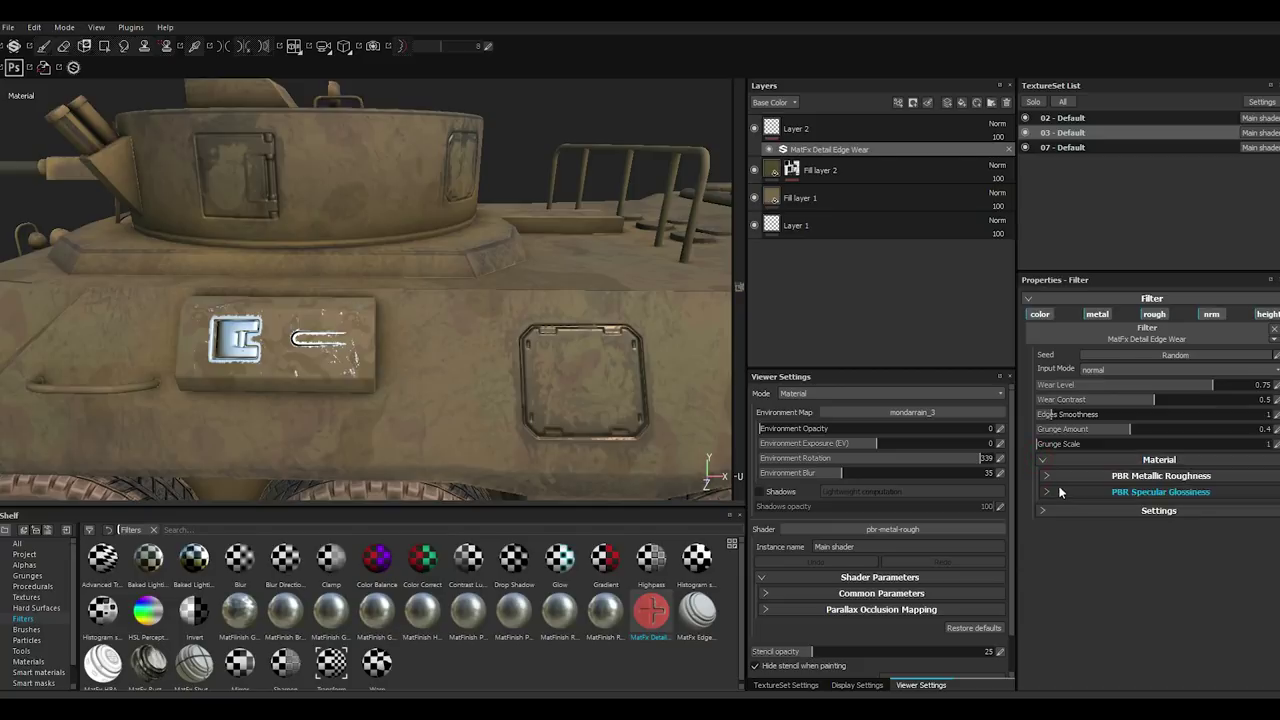
click(1046, 476)
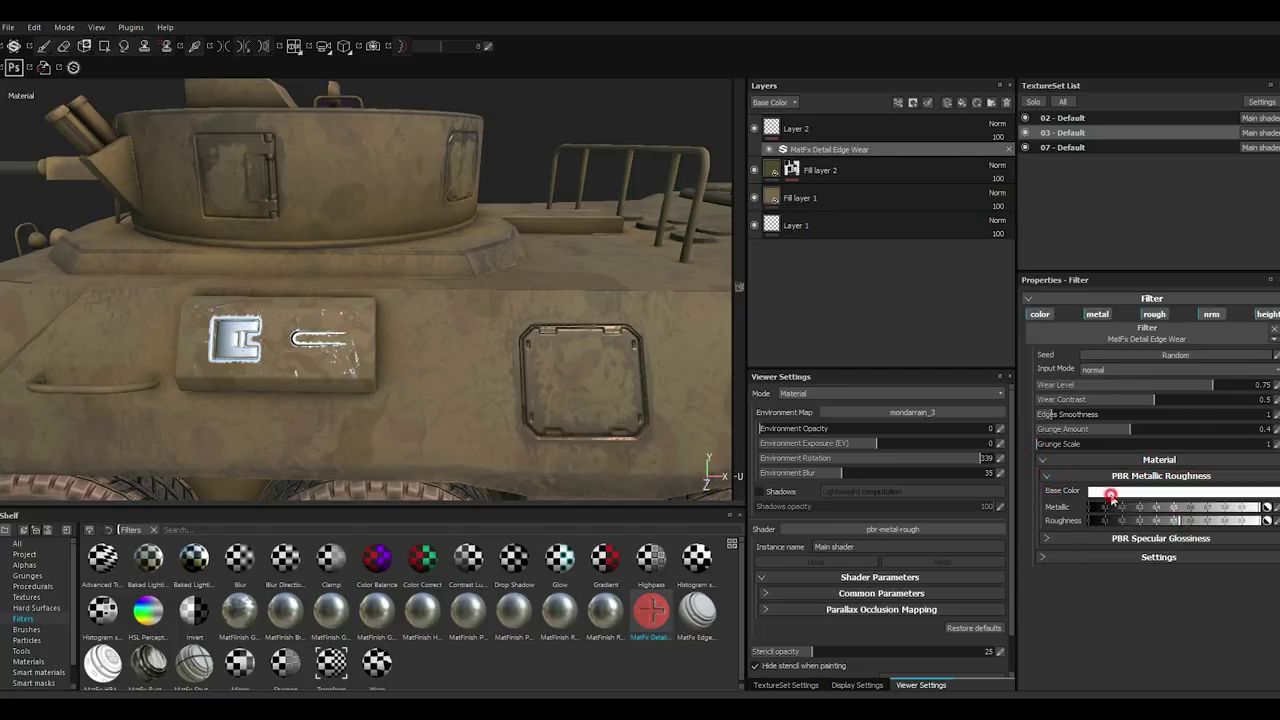
Tint the edge wear's base colour from dark red to a warm muted brown.
click(1160, 491)
click(1076, 527)
click(1123, 549)
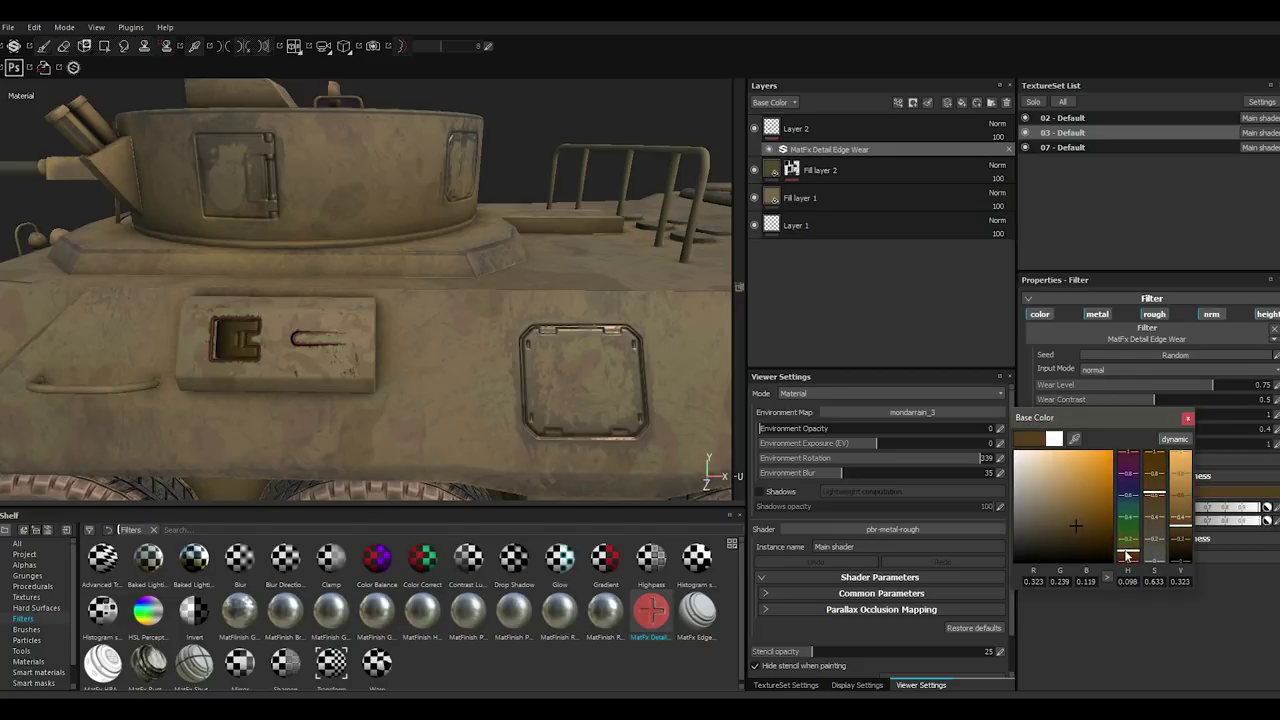
drag(1068, 527, 1053, 518)
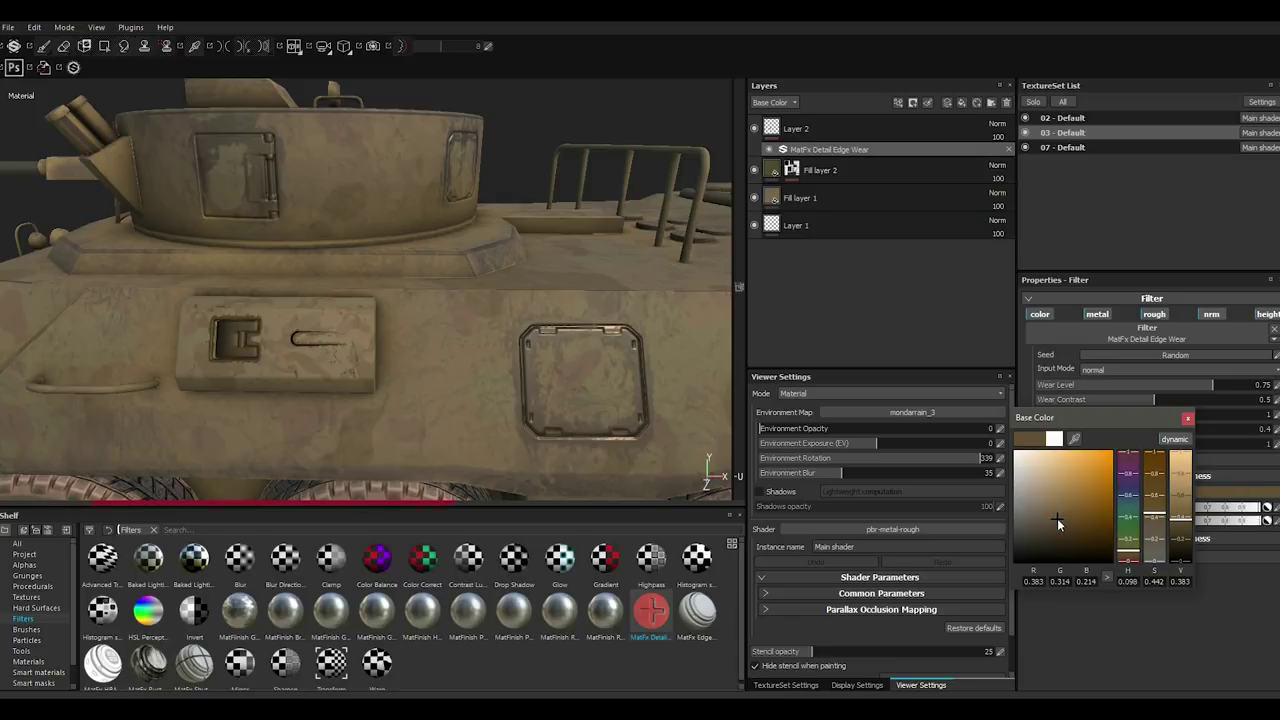
mouse_move(1051, 510)
mouse_down()
mouse_move(1046, 538)
mouse_move(1047, 513)
mouse_up()
click(1135, 557)
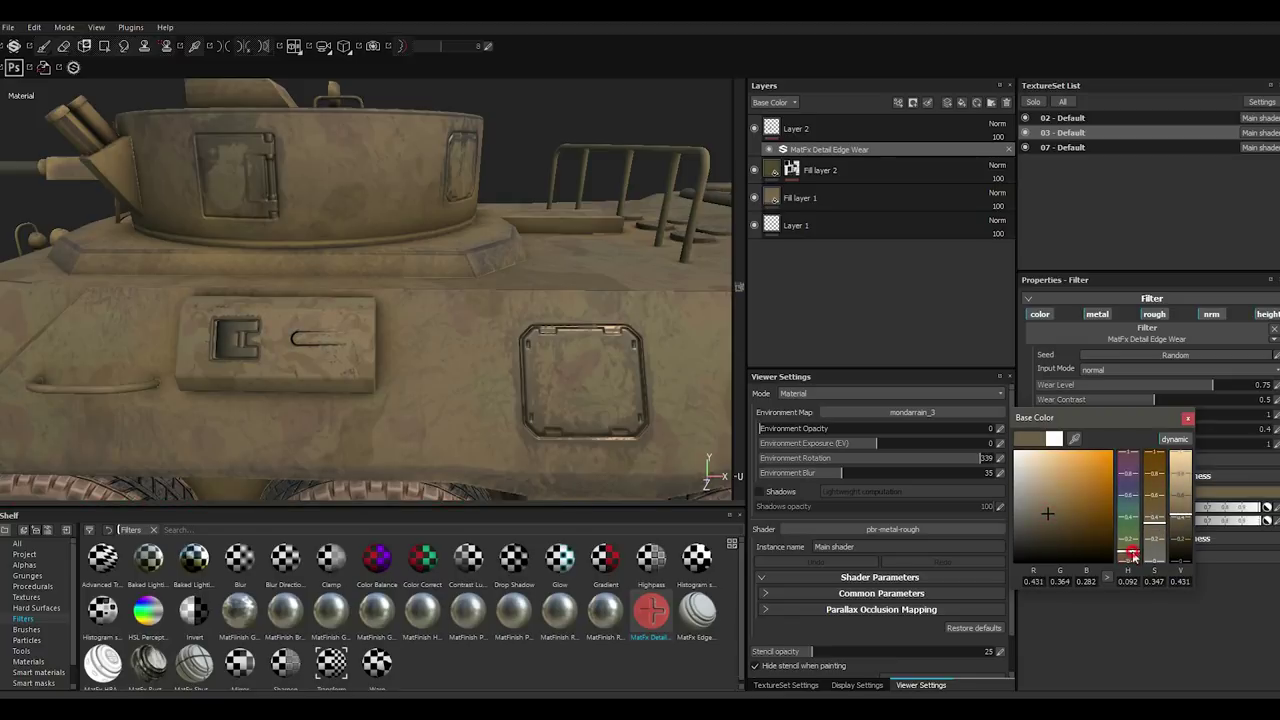
drag(1135, 557, 1133, 549)
click(1187, 424)
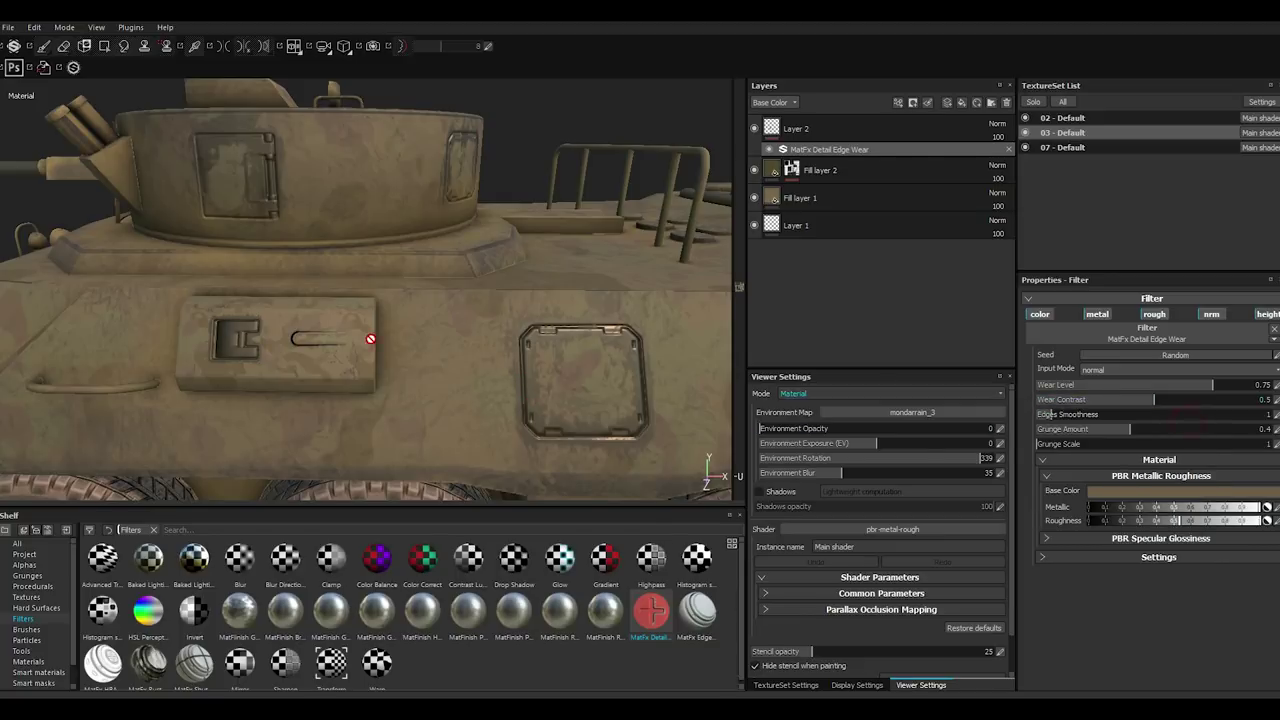
Orbit to a front three-quarter view to check the tinted edge wear.
mouse_move(371, 337)
alt+mouse_down()
mouse_move(436, 342)
mouse_move(342, 326)
mouse_move(430, 346)
alt+mouse_up()
scroll(342, 326, down, 3)
mouse_move(335, 357)
alt+mouse_down()
mouse_move(425, 311)
mouse_move(425, 354)
mouse_move(310, 320)
alt+mouse_up()
scroll(425, 311, up, 2)
scroll(414, 344, up, 1)
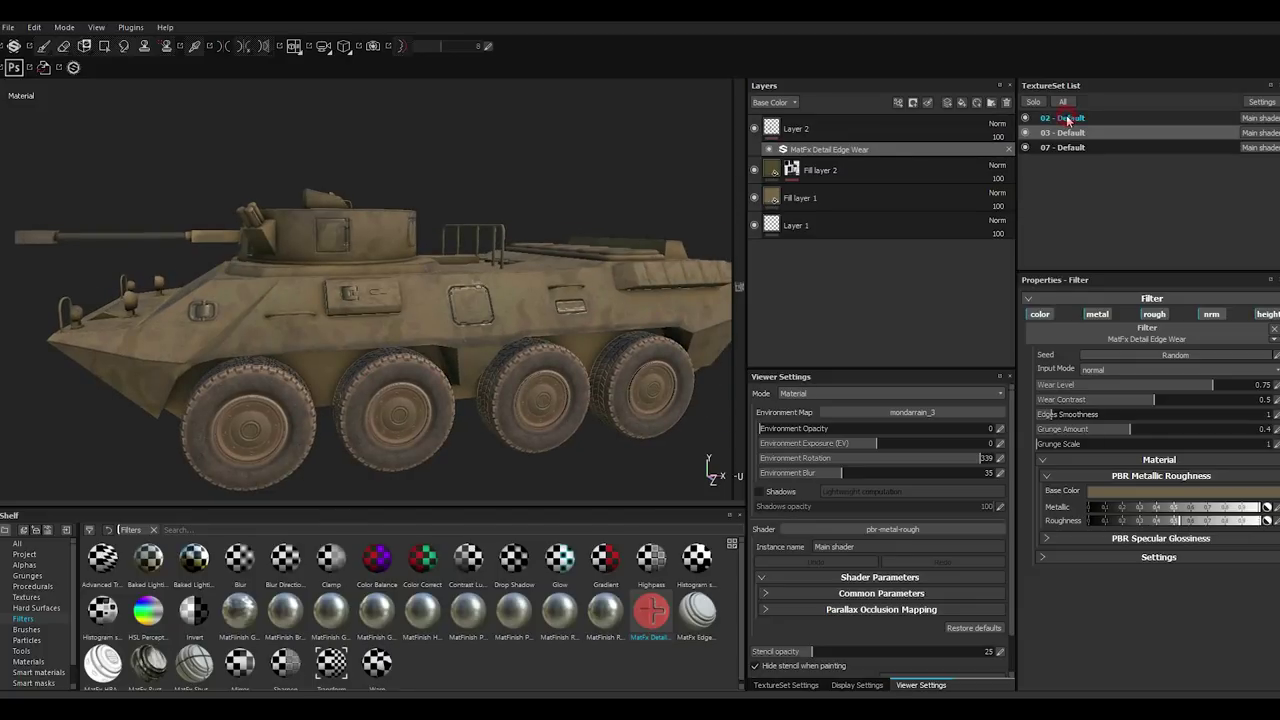
Switch to 02 - Default, select Layer 2, and isolate this texture set's parts in view.
click(1066, 117)
click(805, 233)
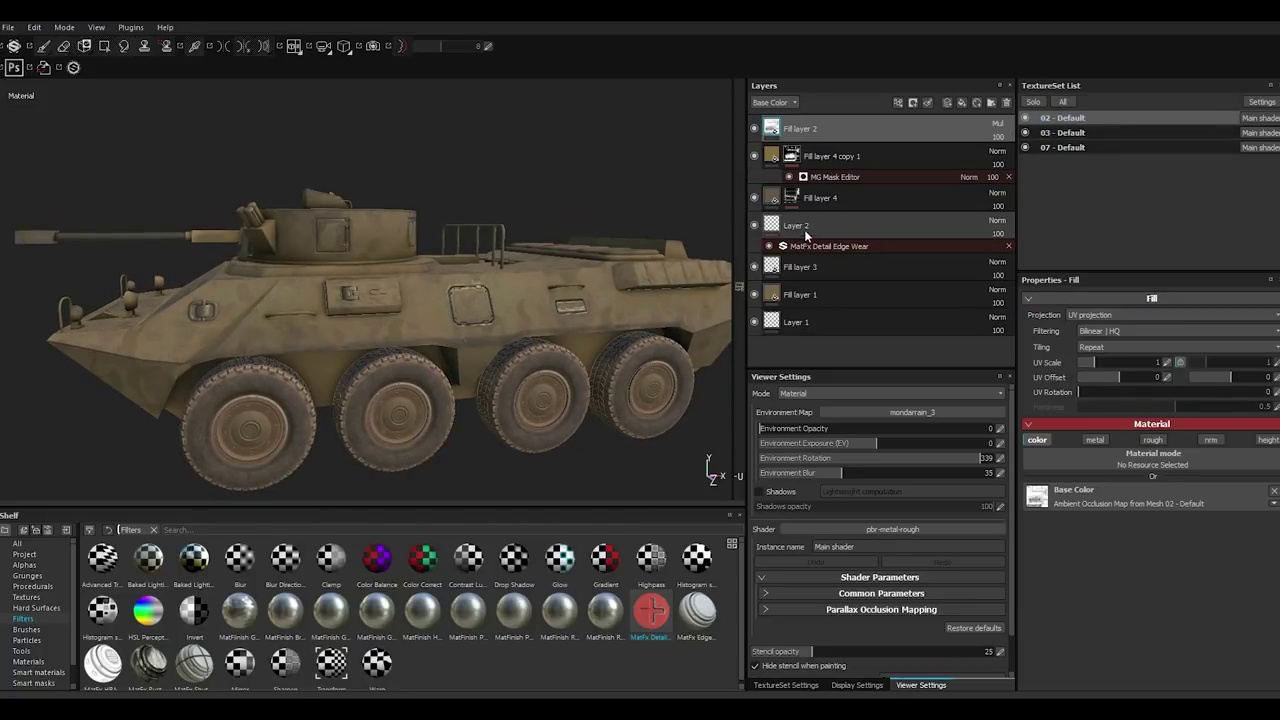
click(804, 233)
scroll(1105, 520, down, 3)
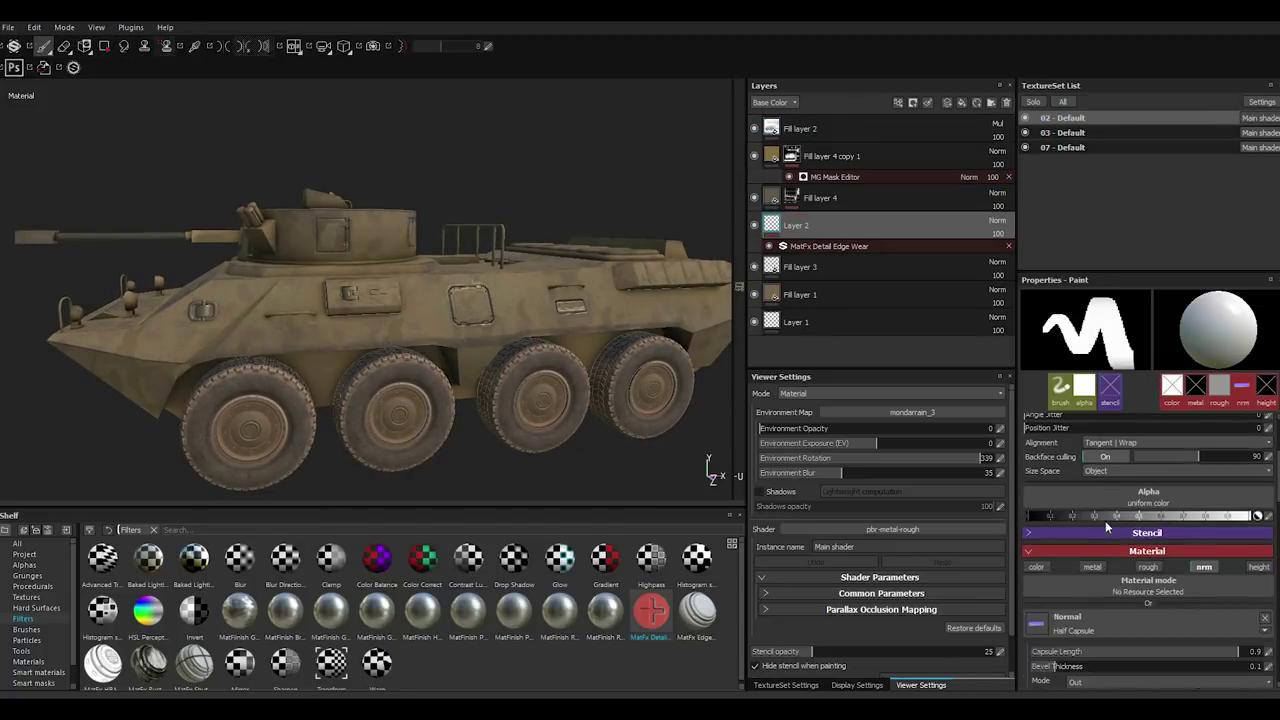
scroll(1102, 522, down, 2)
click(36, 608)
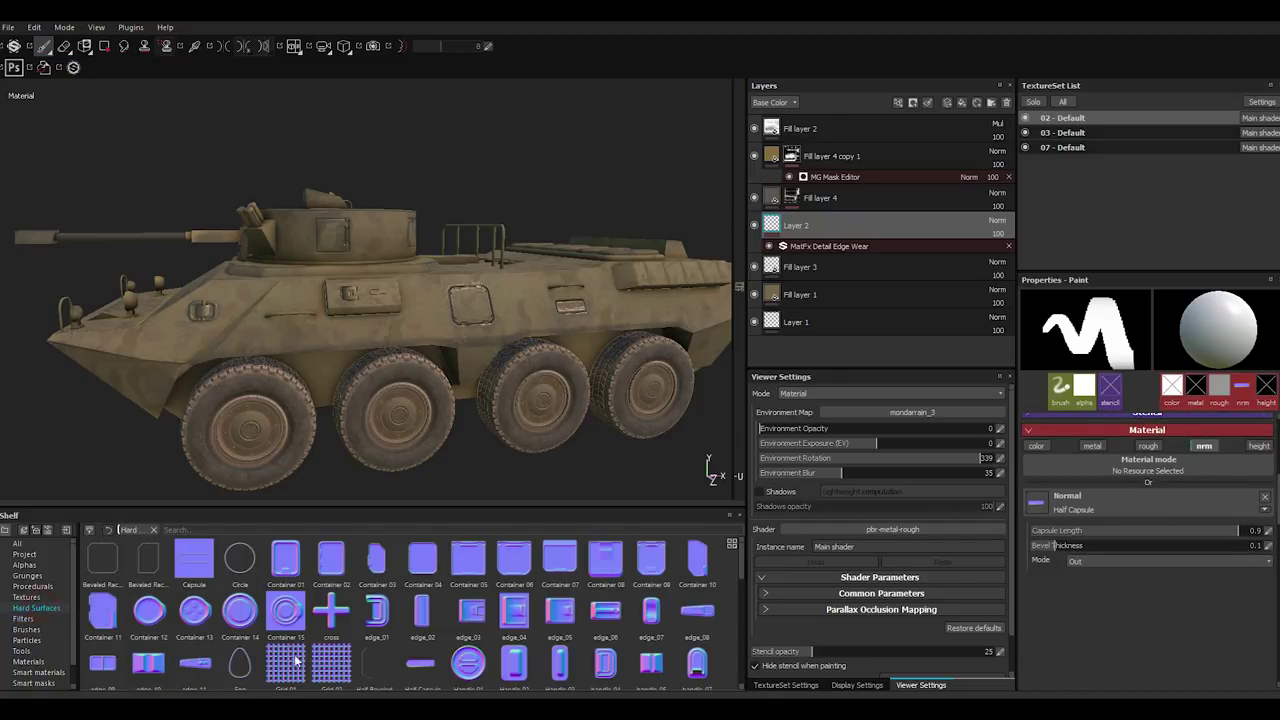
scroll(250, 630, down, 5)
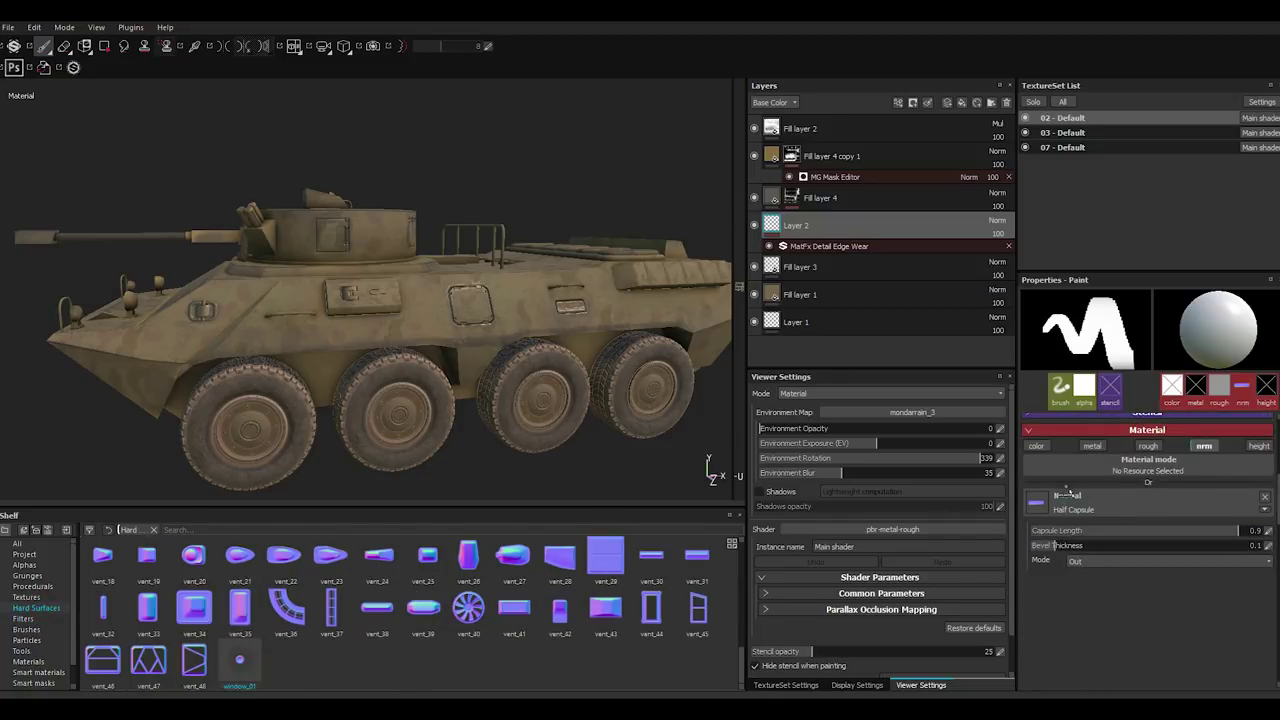
drag(1068, 493, 1068, 495)
click(1024, 101)
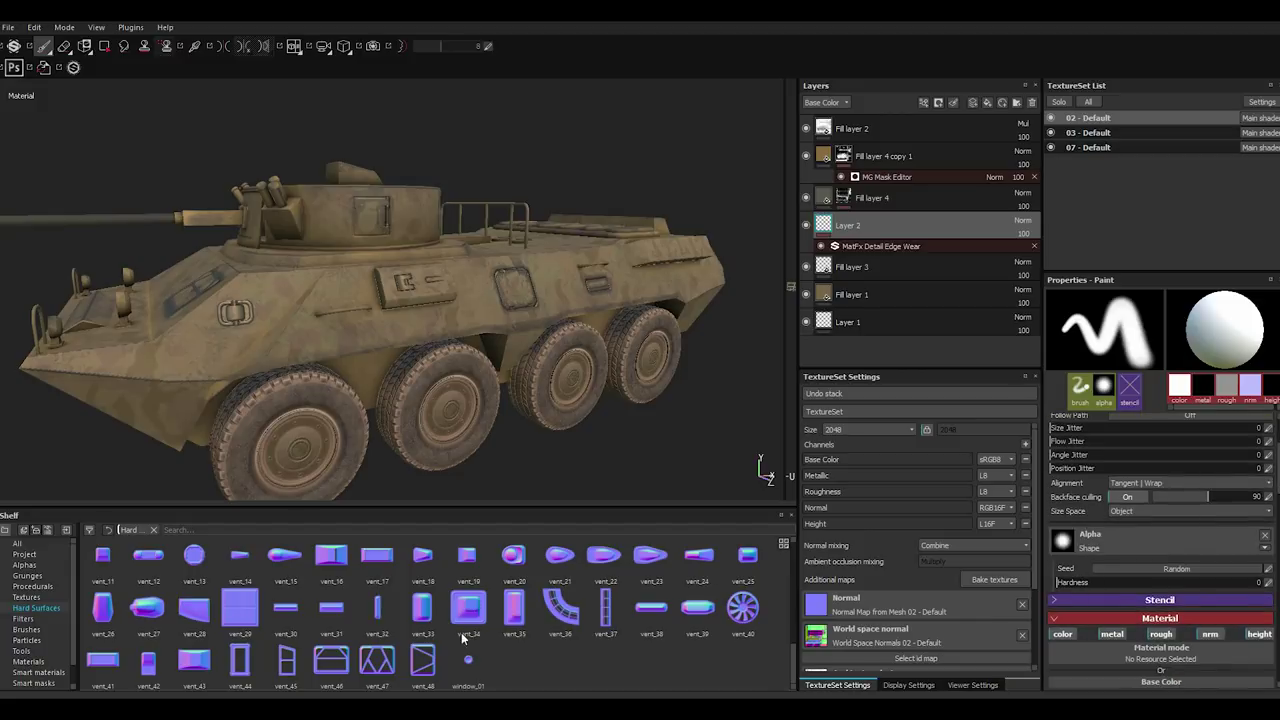
Pick the window_01 stamp and review Fill layer 3 and edge wear settings before returning to Layer 2.
drag(468, 660, 1167, 657)
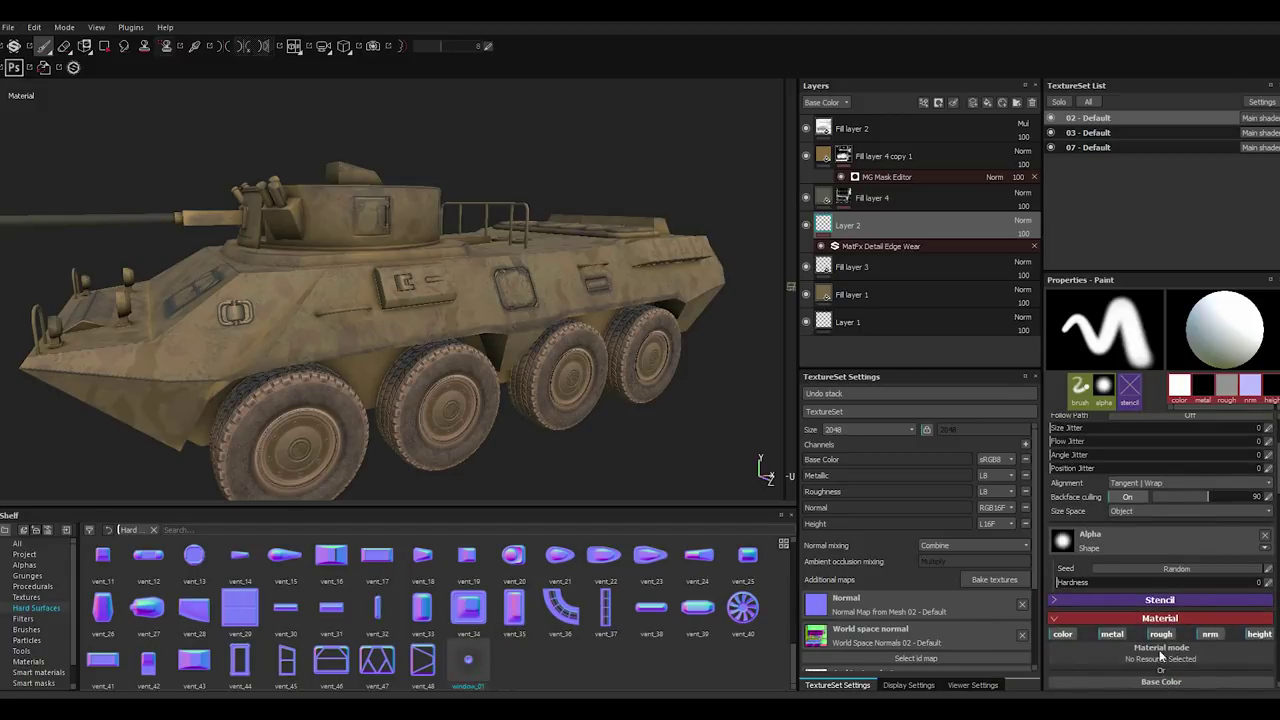
scroll(1081, 500, down, 3)
click(876, 276)
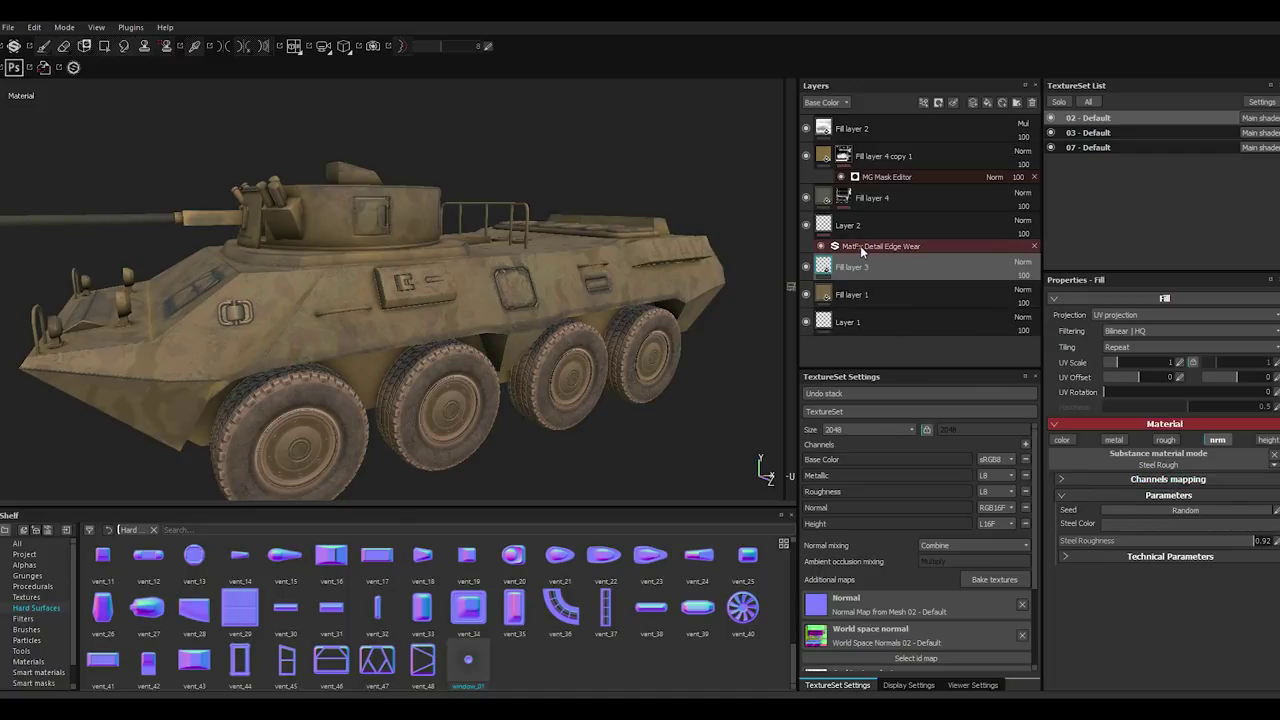
click(856, 244)
click(856, 234)
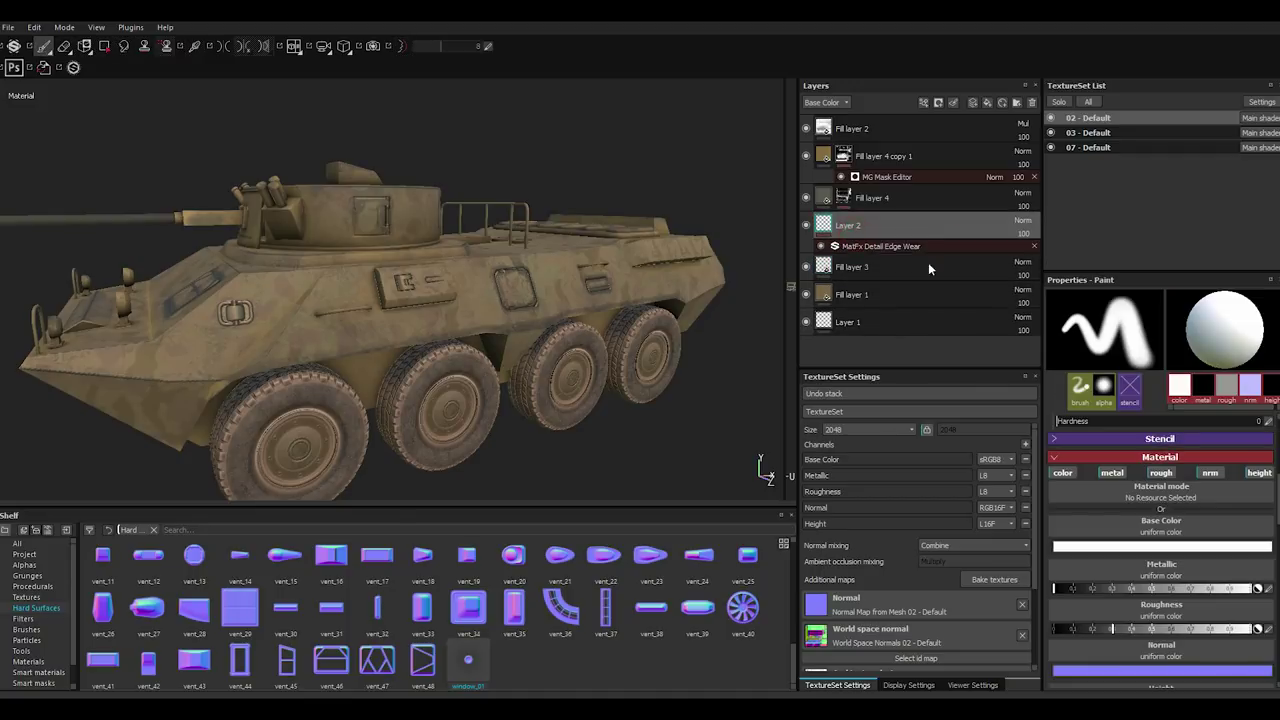
Disable metal, rough and height channels, clear the alpha, and load window_01 into the Normal slot.
click(1111, 473)
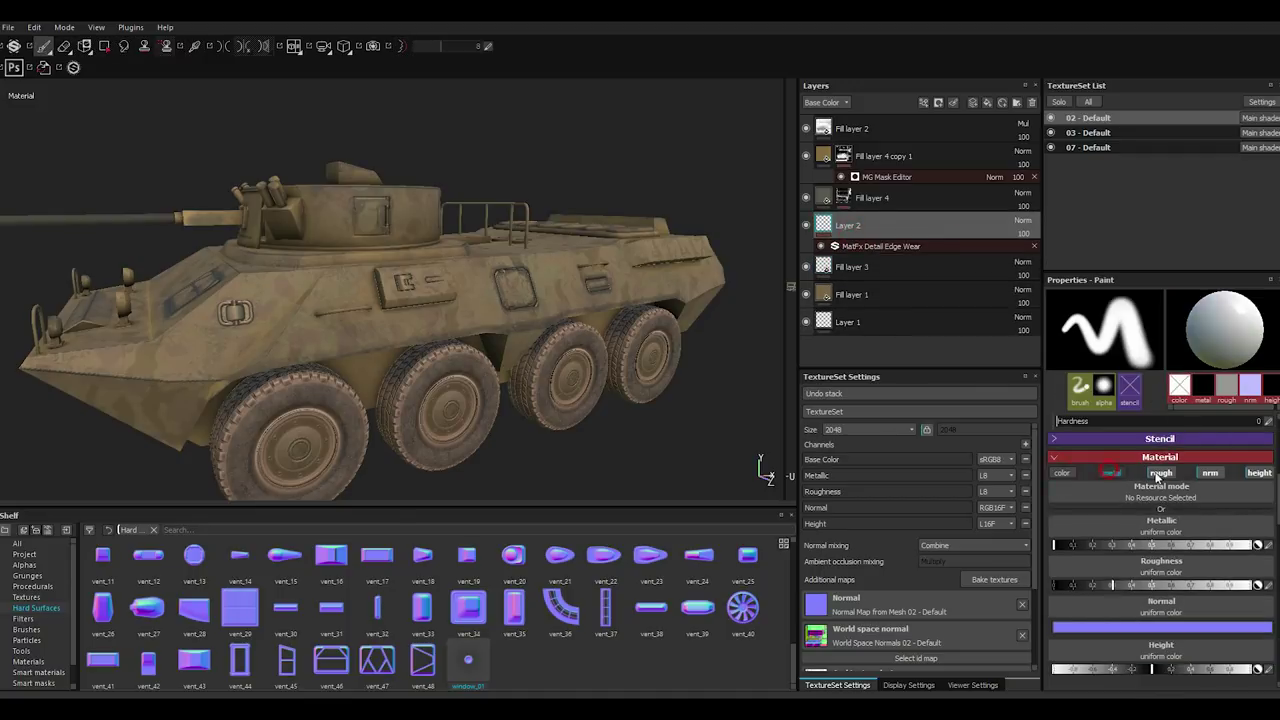
click(1160, 473)
click(1258, 473)
scroll(1215, 545, up, 2)
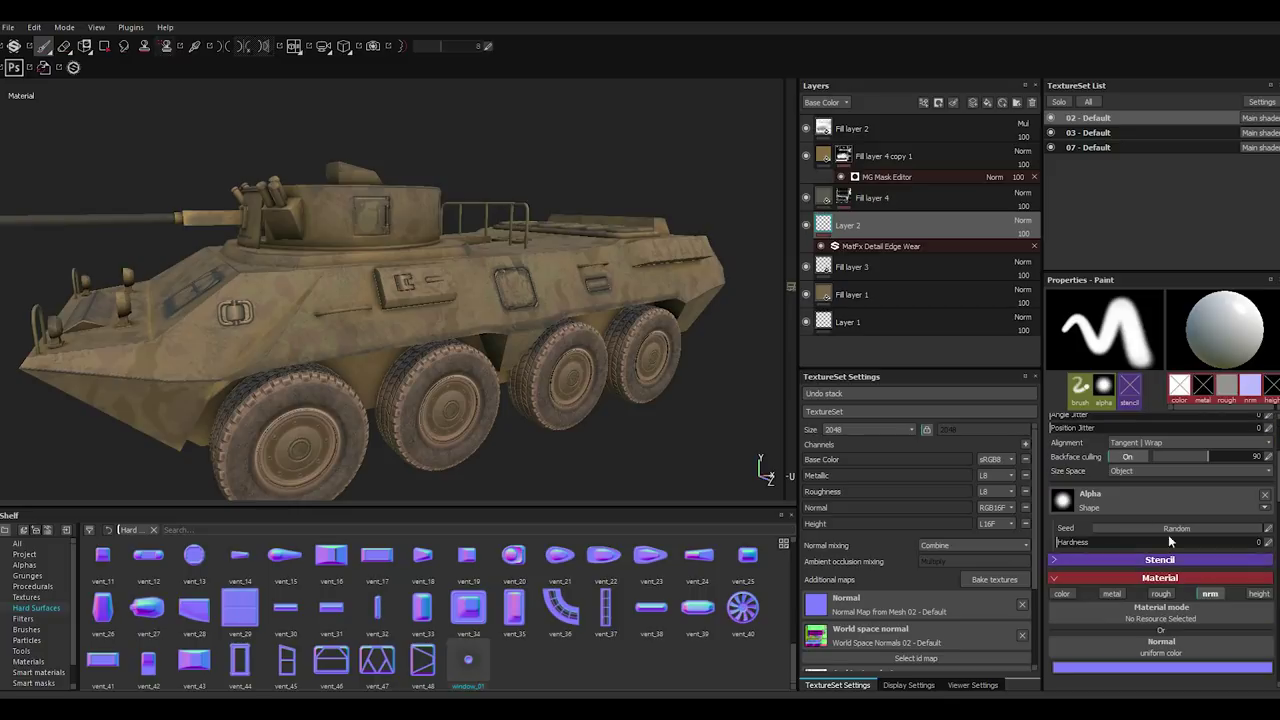
scroll(1195, 510, up, 1)
click(1264, 495)
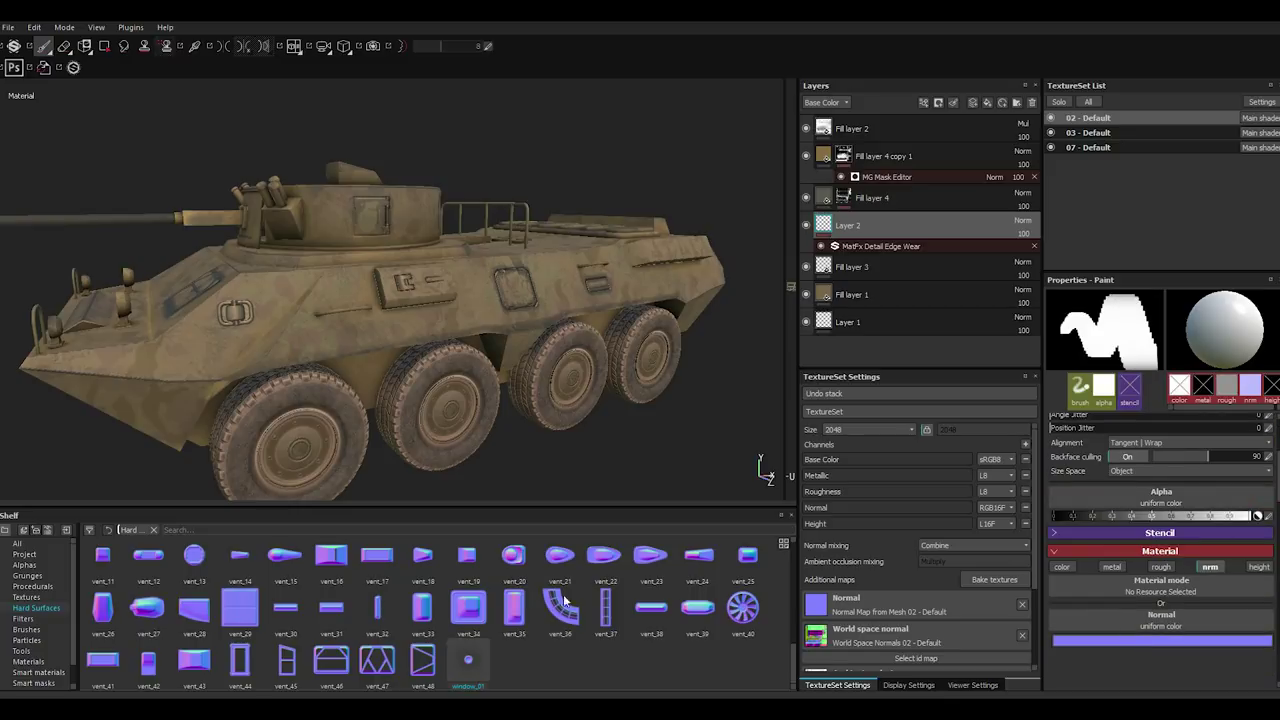
drag(1111, 597, 1150, 620)
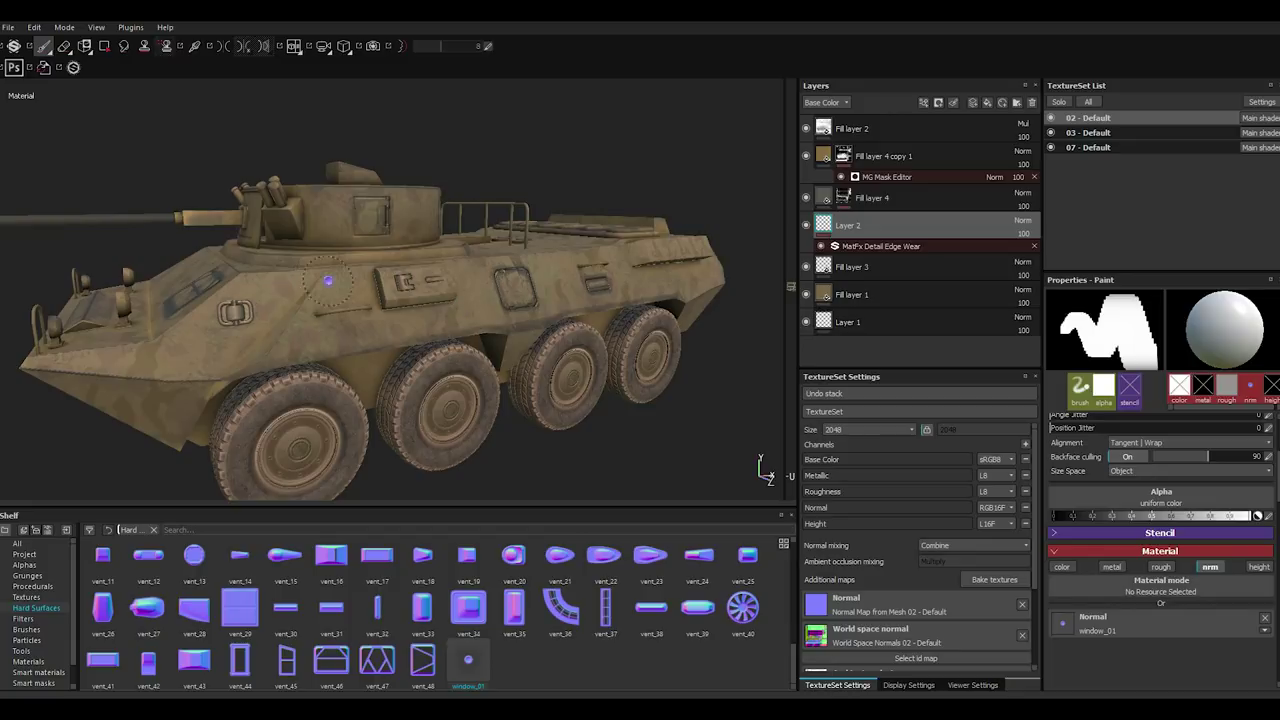
Raise the stroke spacing to 87 and stamp a first rivet row along the hull side.
scroll(247, 290, up, 5)
scroll(247, 288, up, 1)
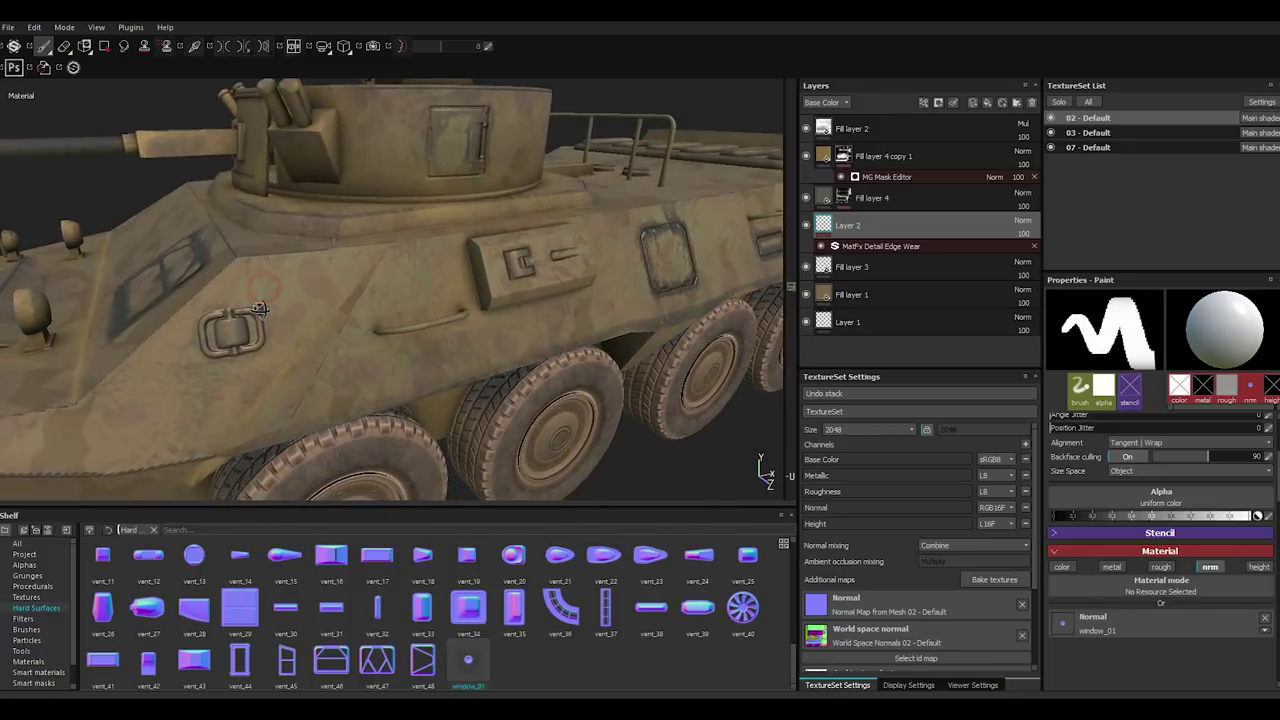
scroll(246, 282, up, 1)
scroll(244, 278, up, 1)
scroll(244, 278, up, 1)
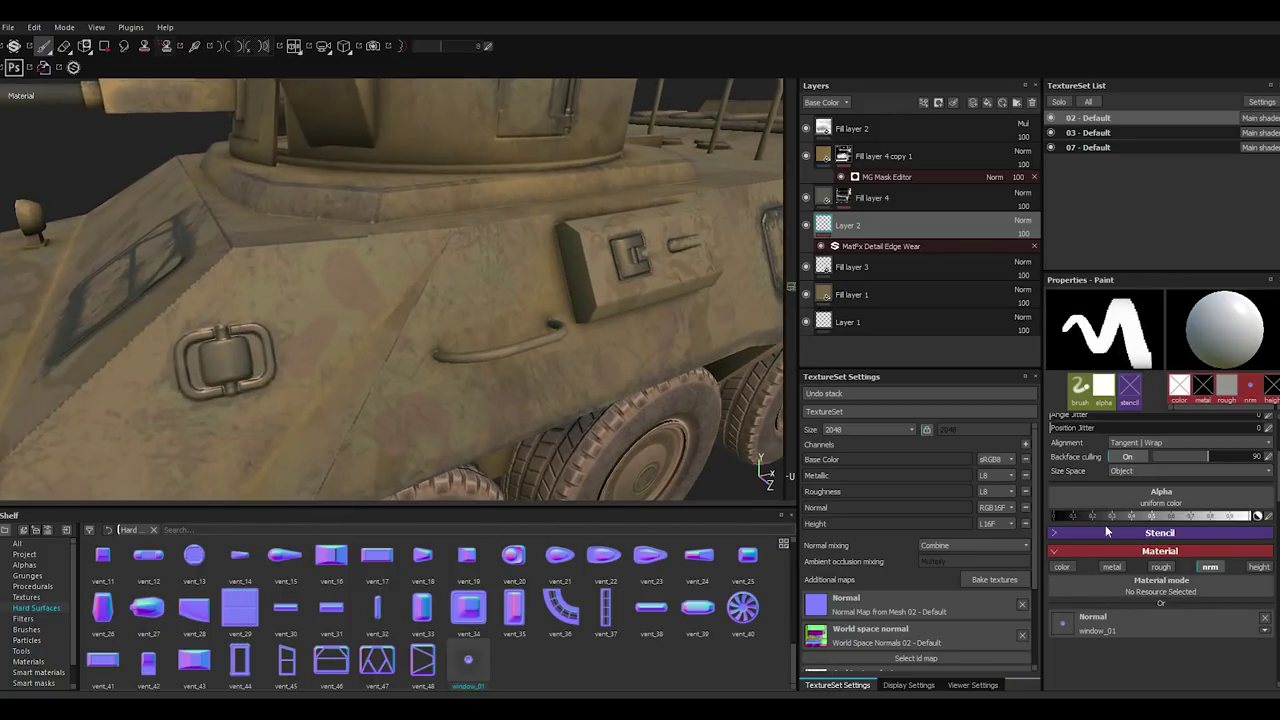
scroll(1105, 524, up, 3)
drag(1072, 479, 1091, 479)
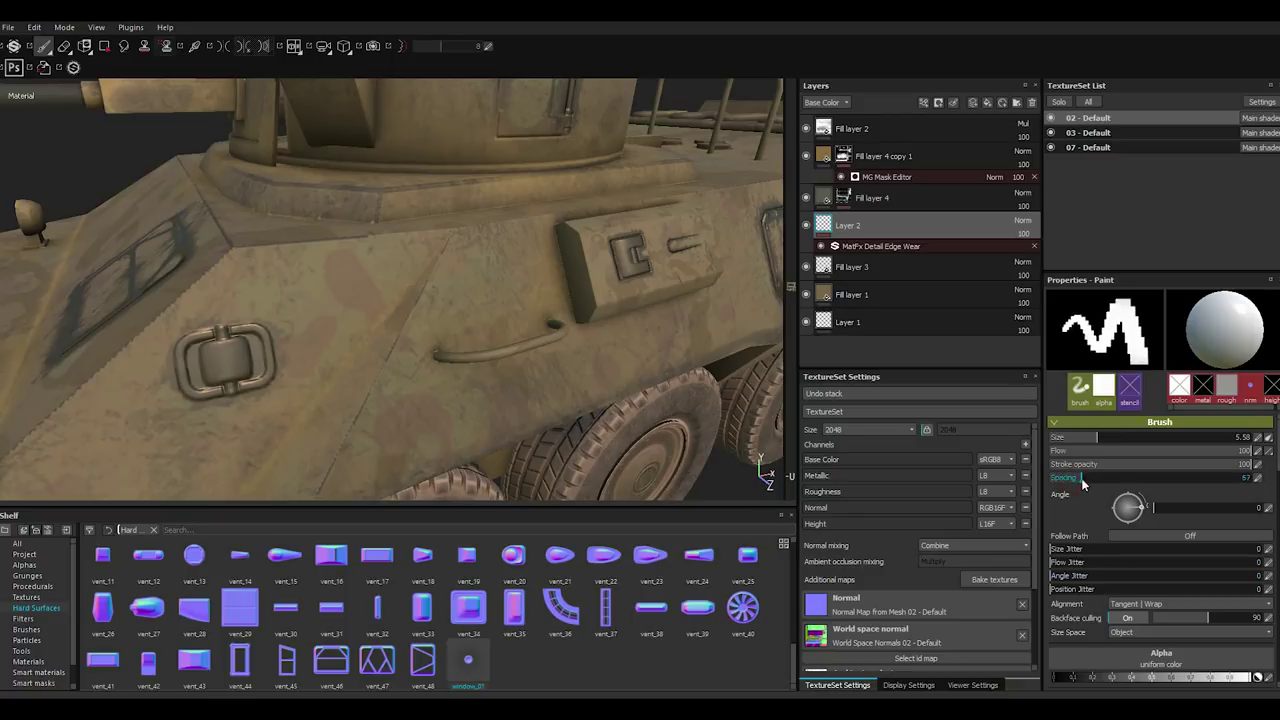
click(243, 270)
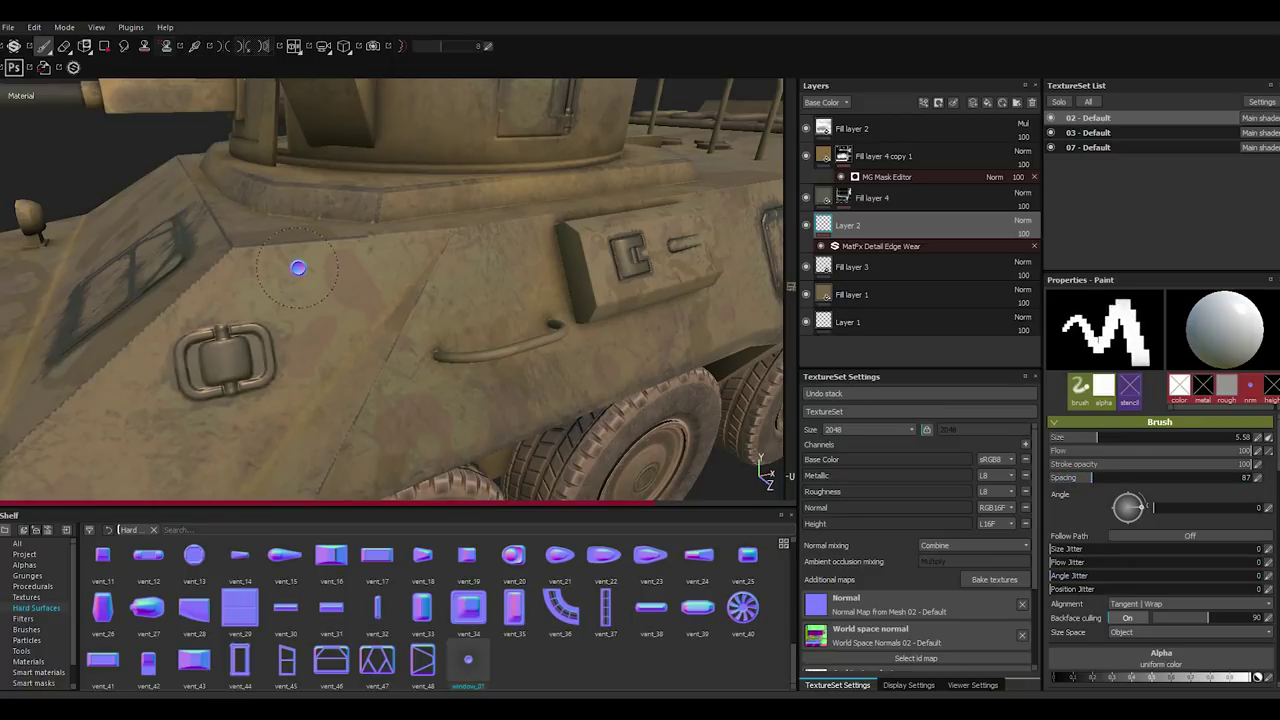
shift+click(413, 250)
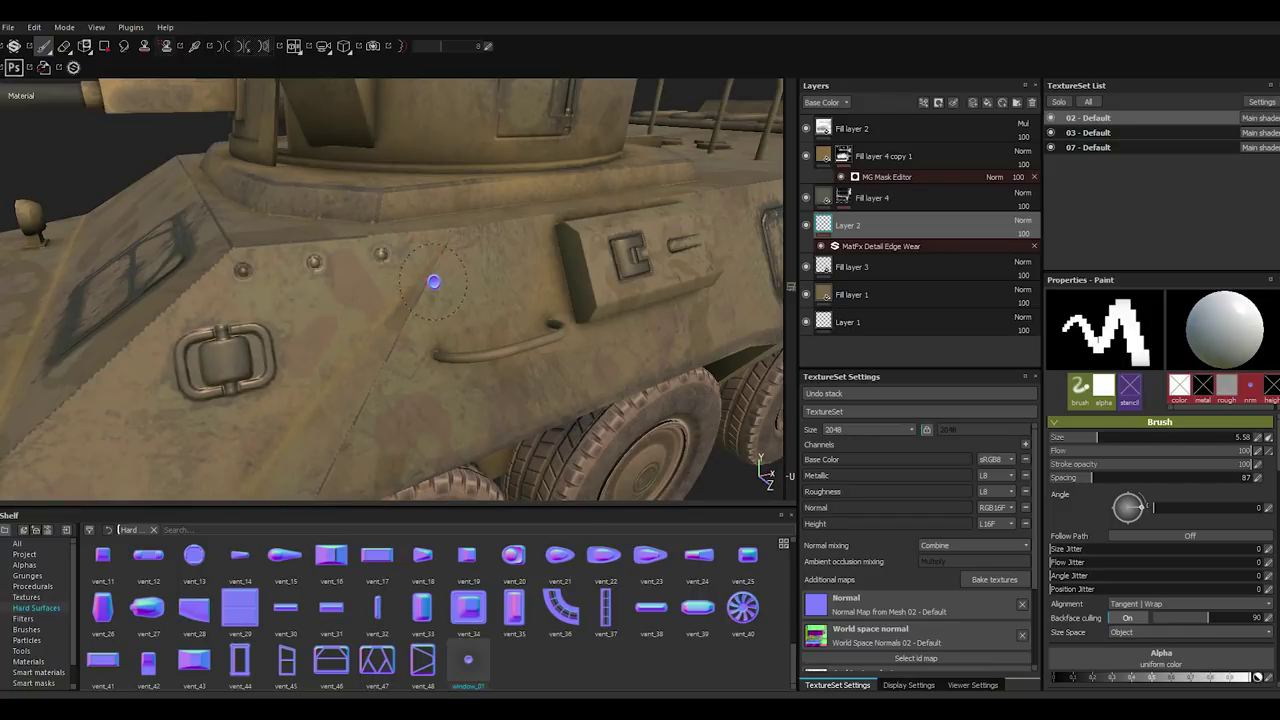
Solo the hull texture set and stamp a straight rivet row along the hull.
key(f)
alt+drag(471, 308, 430, 300)
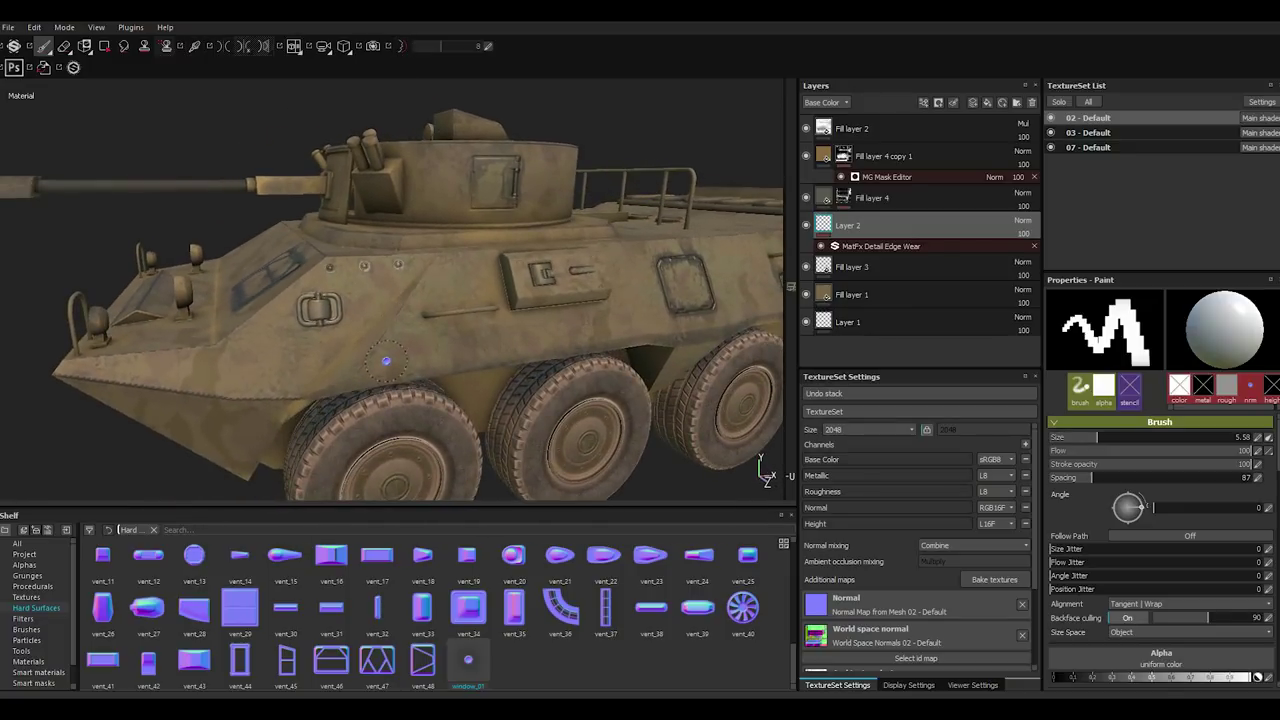
scroll(290, 305, up, 1)
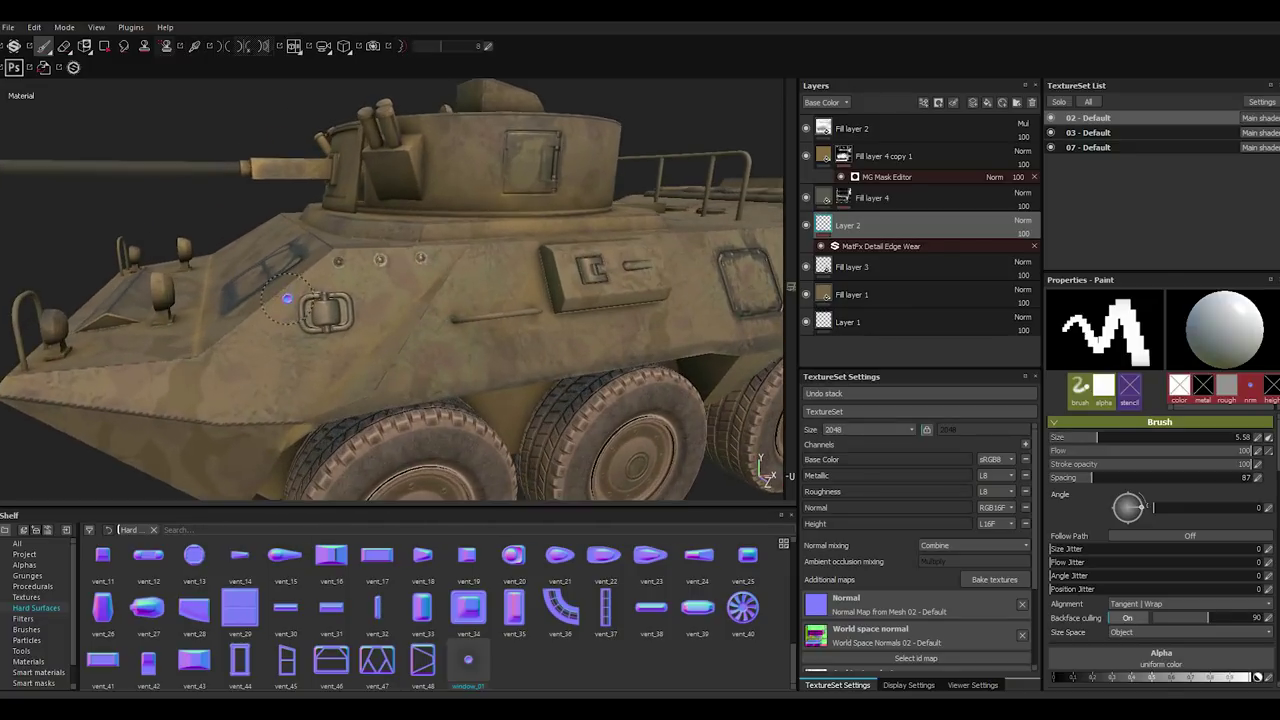
scroll(213, 350, up, 1)
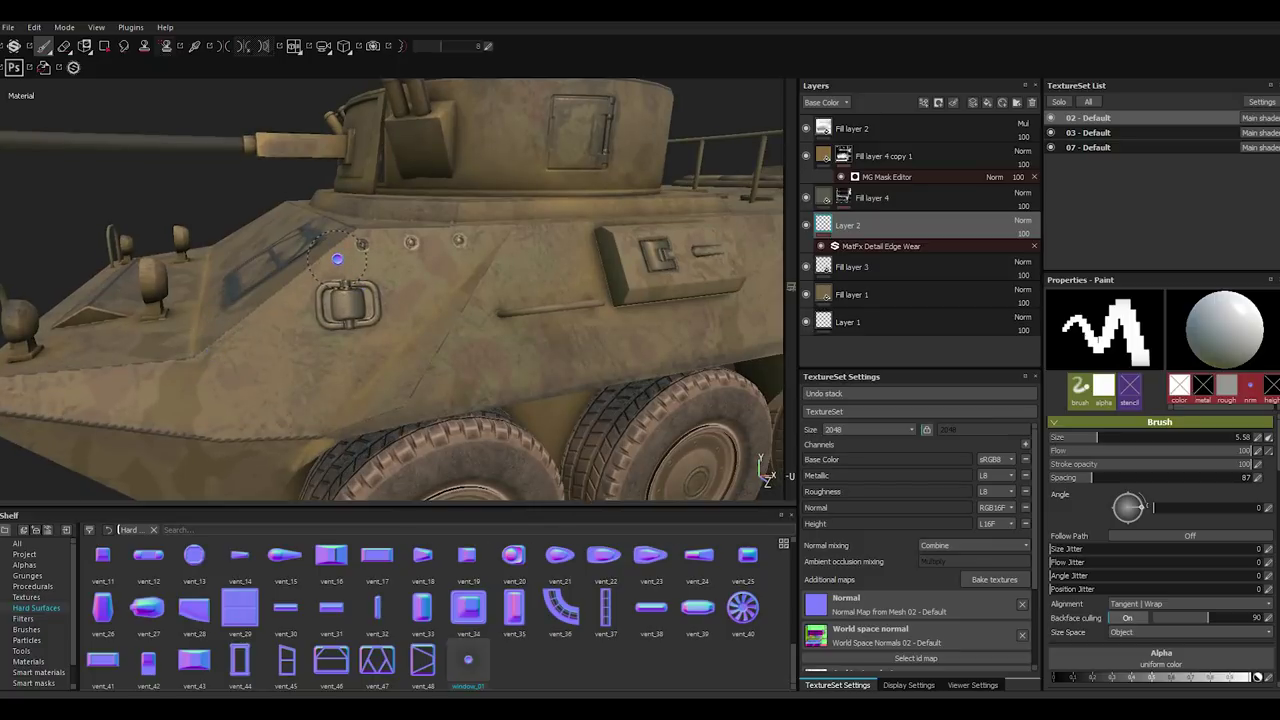
scroll(315, 282, up, 1)
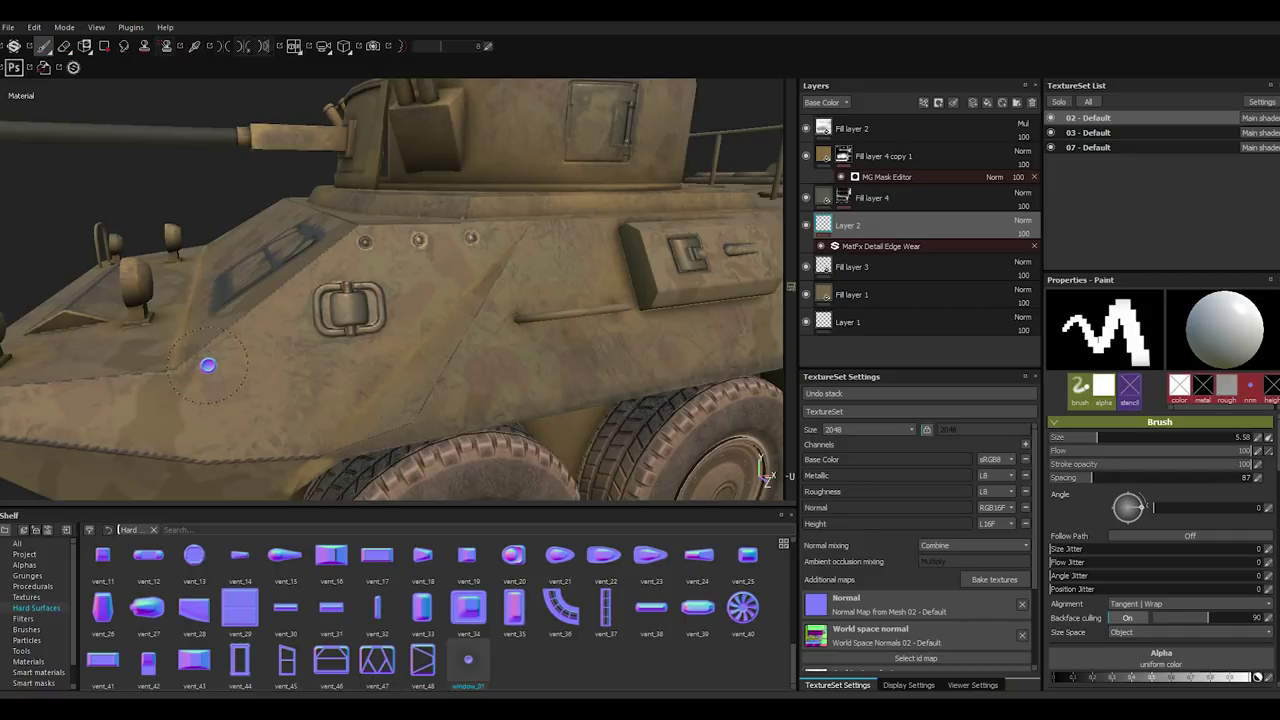
click(1058, 102)
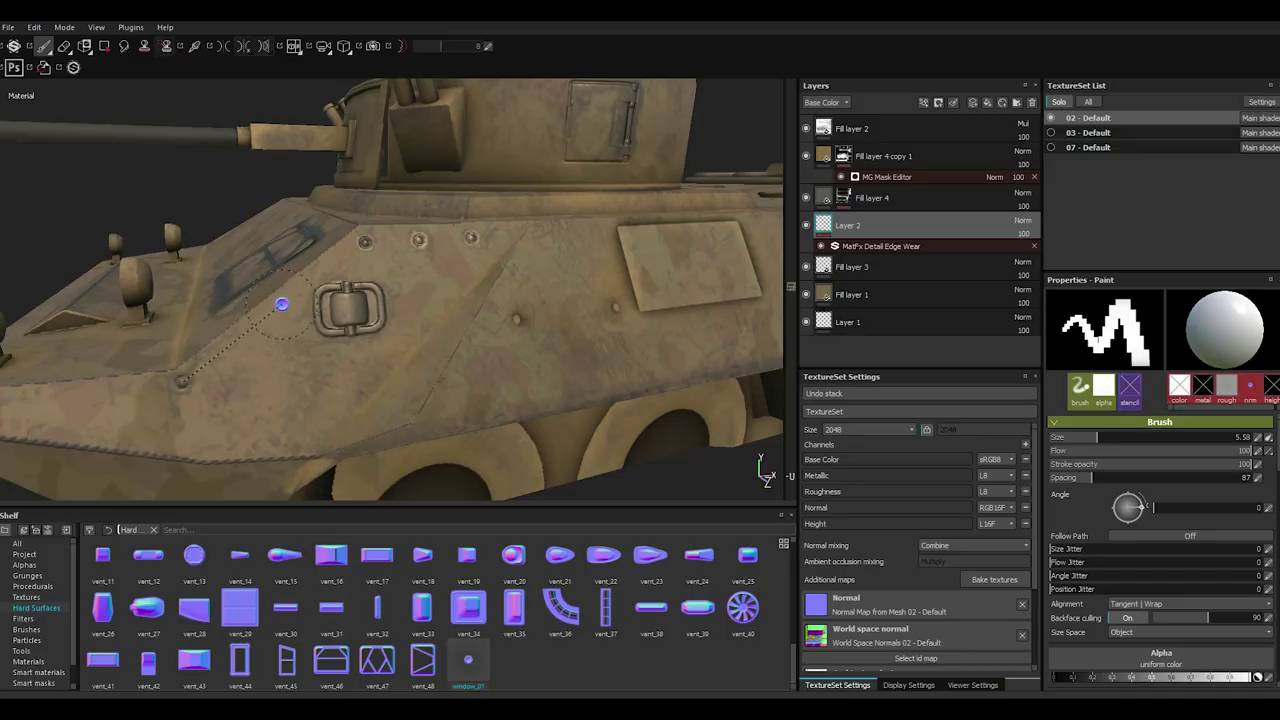
key(shift)
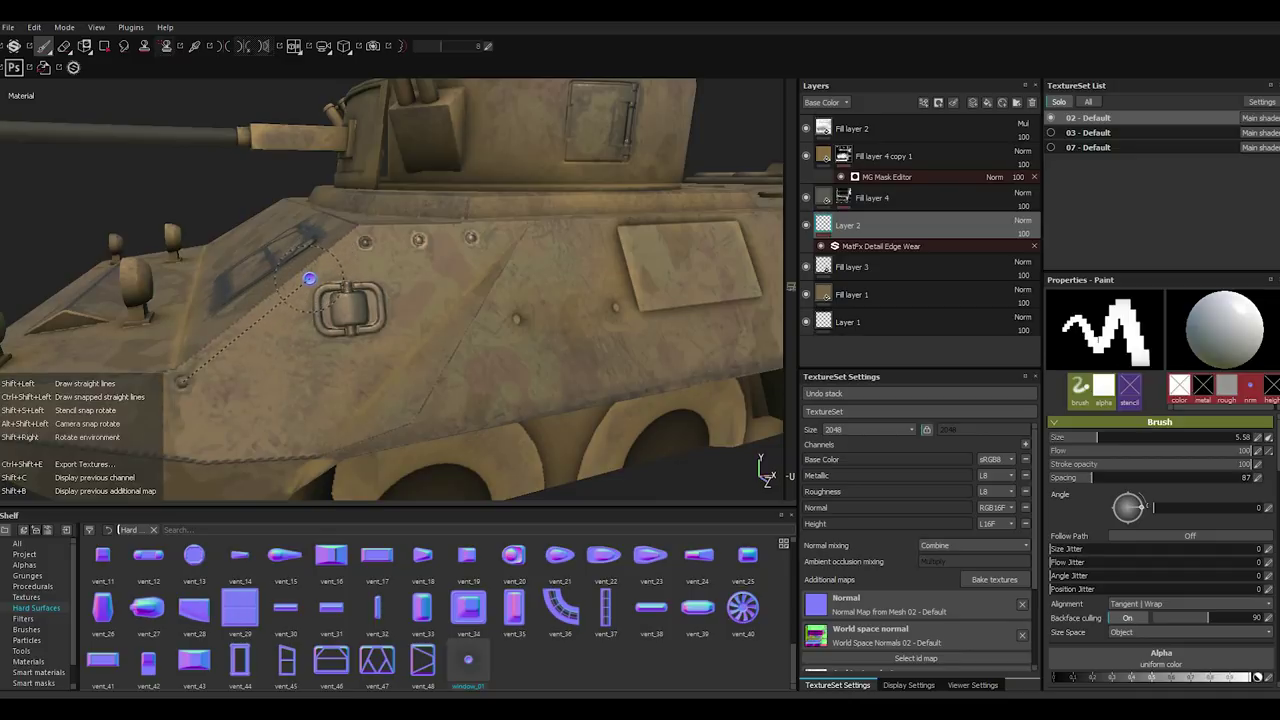
shift+click(327, 271)
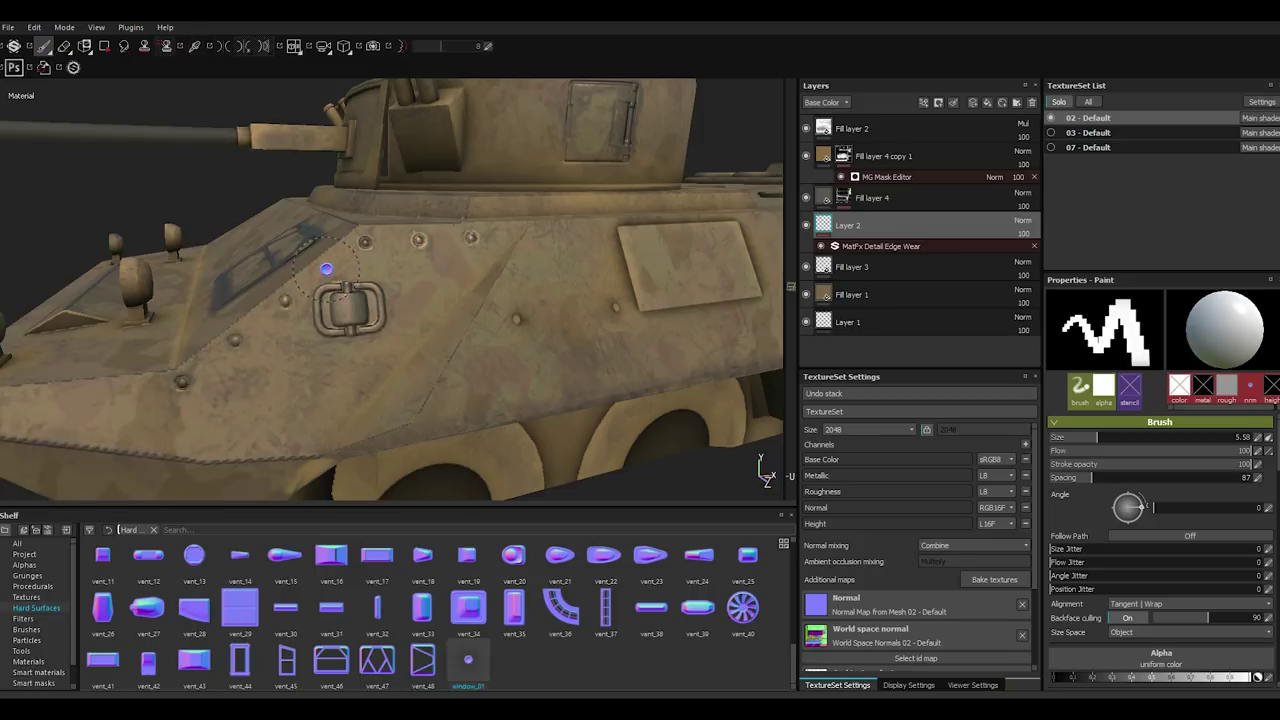
Start a new rivet line on the front hull.
mouse_move(405, 300)
alt+mouse_down()
mouse_move(431, 333)
mouse_move(400, 330)
alt+mouse_up()
scroll(366, 364, up, 2)
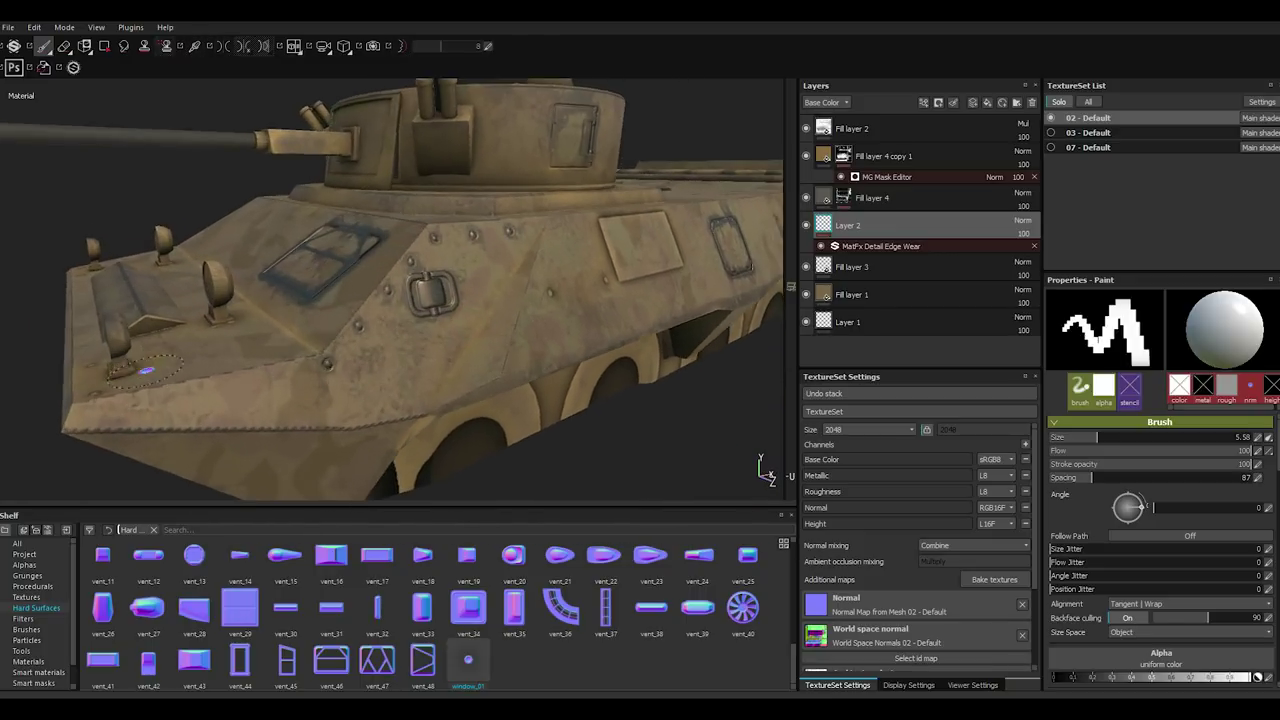
click(283, 378)
scroll(88, 410, down, 3)
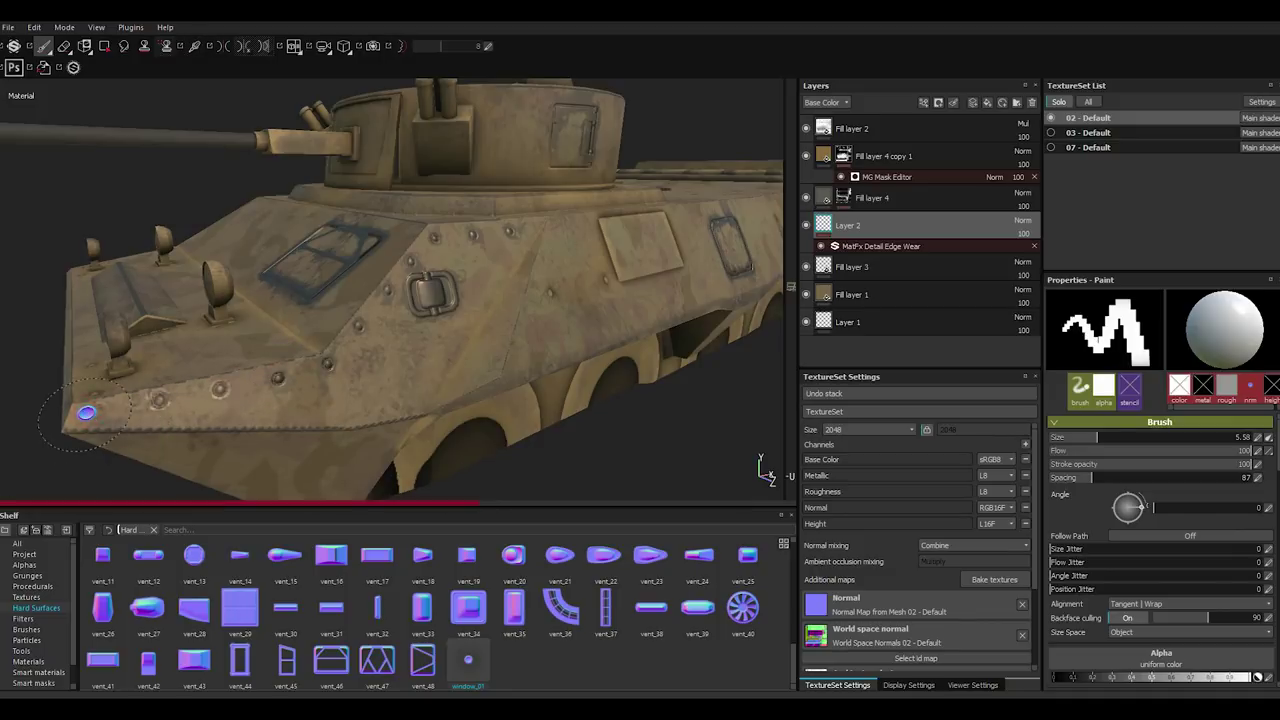
scroll(118, 410, down, 2)
From a low side-on view, stamp another straight rivet line along the hull.
mouse_move(119, 410)
alt+mouse_down()
mouse_move(291, 459)
mouse_move(276, 430)
mouse_move(295, 405)
alt+mouse_up()
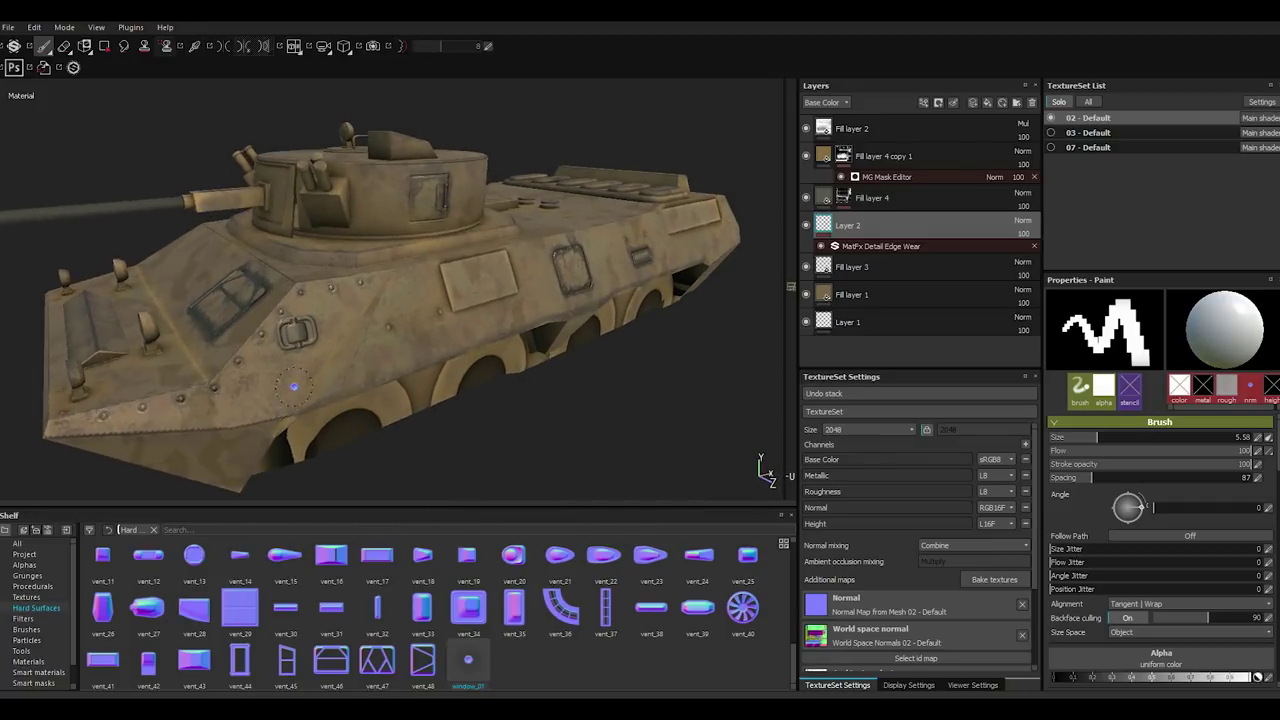
alt+middle_drag(300, 405, 317, 425)
alt+drag(317, 425, 300, 380)
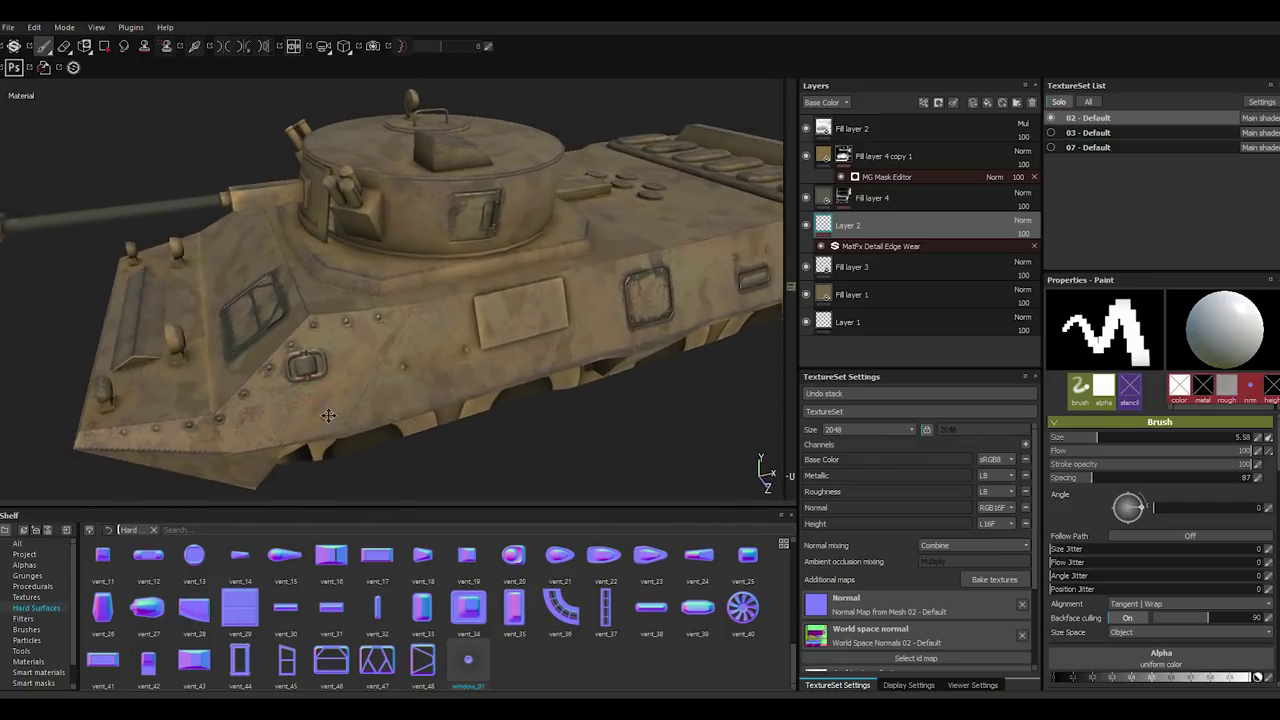
scroll(295, 335, up, 2)
scroll(295, 335, up, 2)
mouse_move(295, 335)
alt+mouse_down()
mouse_move(265, 399)
mouse_move(360, 400)
mouse_move(480, 343)
mouse_move(326, 389)
alt+mouse_up()
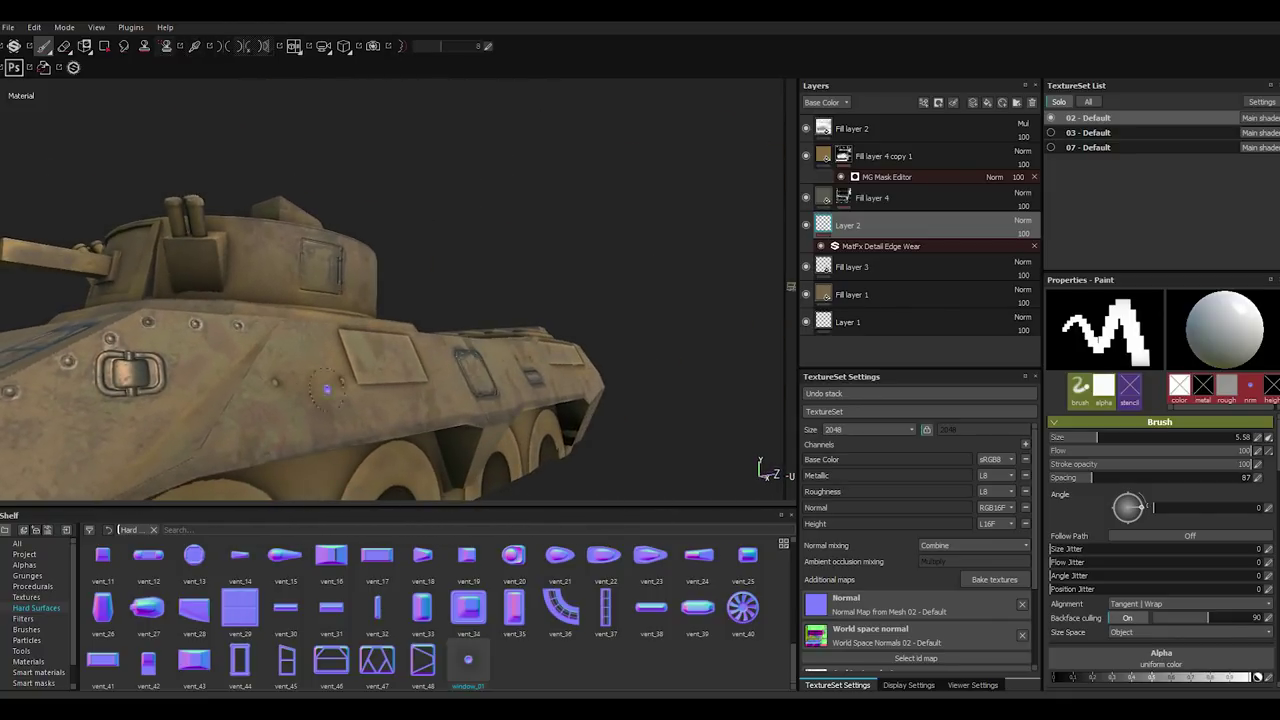
click(223, 440)
shift+click(291, 327)
Hide and then restore the MatFx Detail Edge Wear effect to compare.
alt+drag(381, 360, 300, 407)
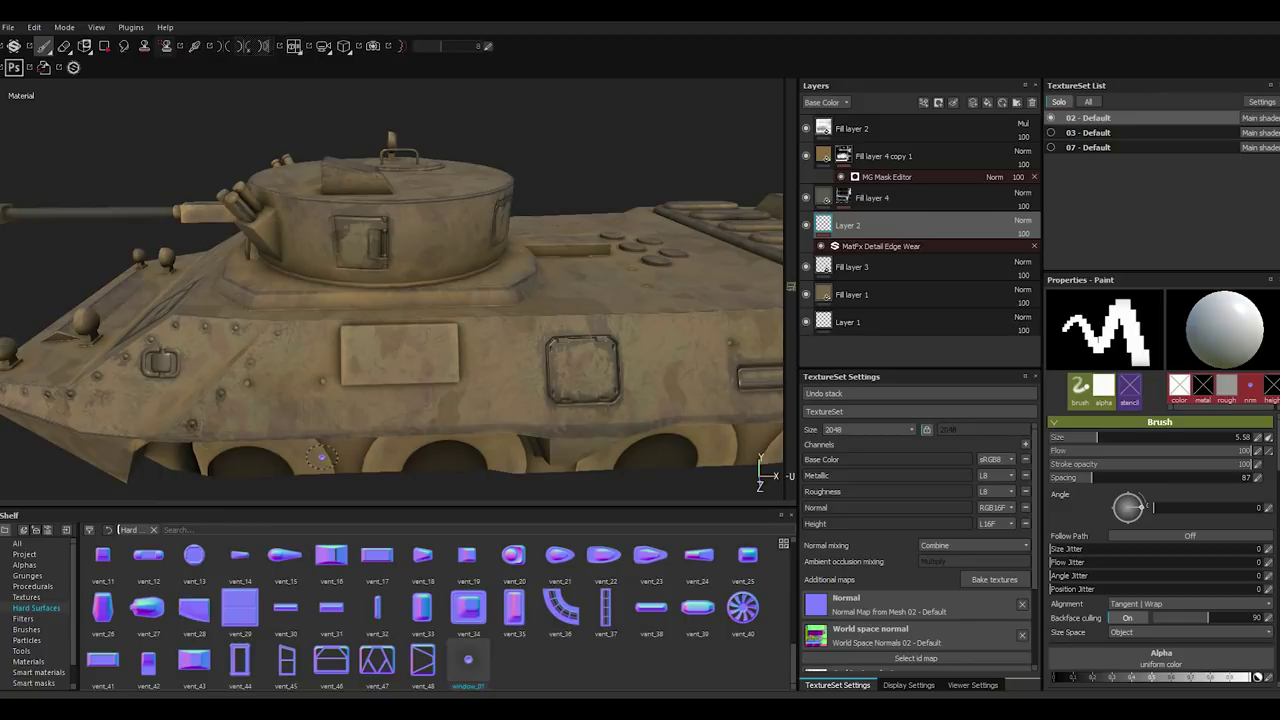
alt+drag(210, 432, 260, 440)
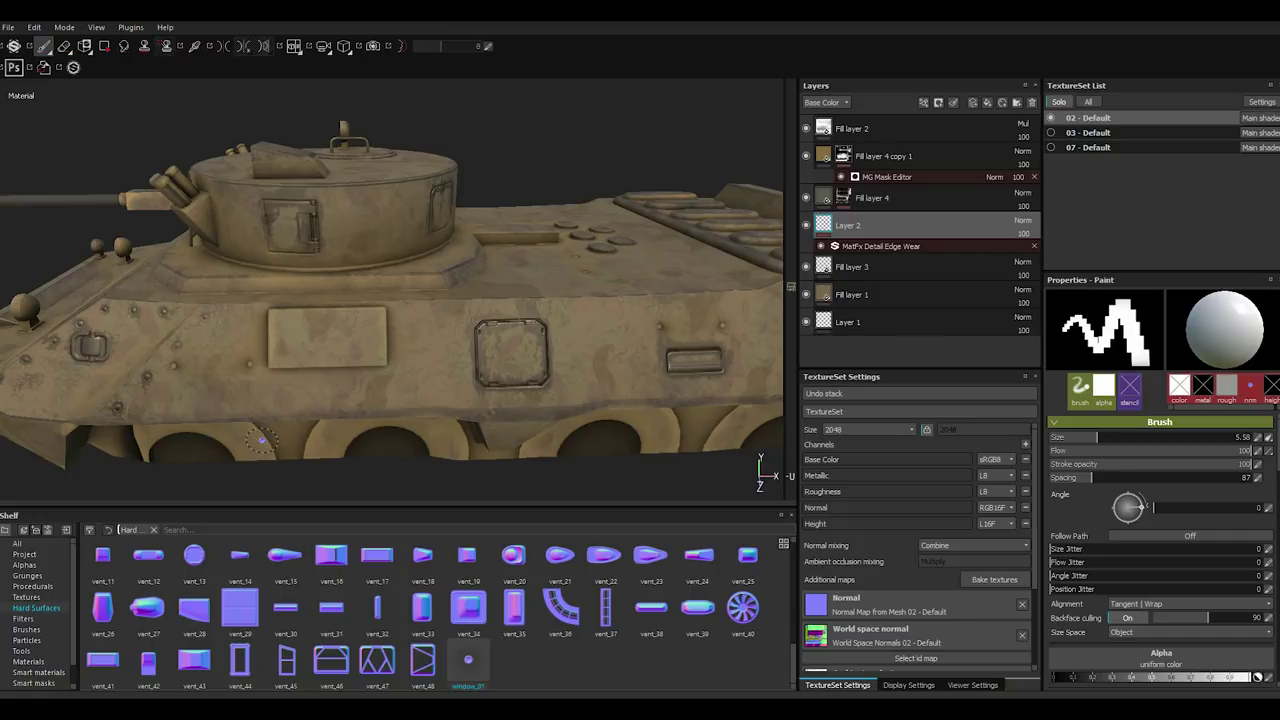
click(821, 246)
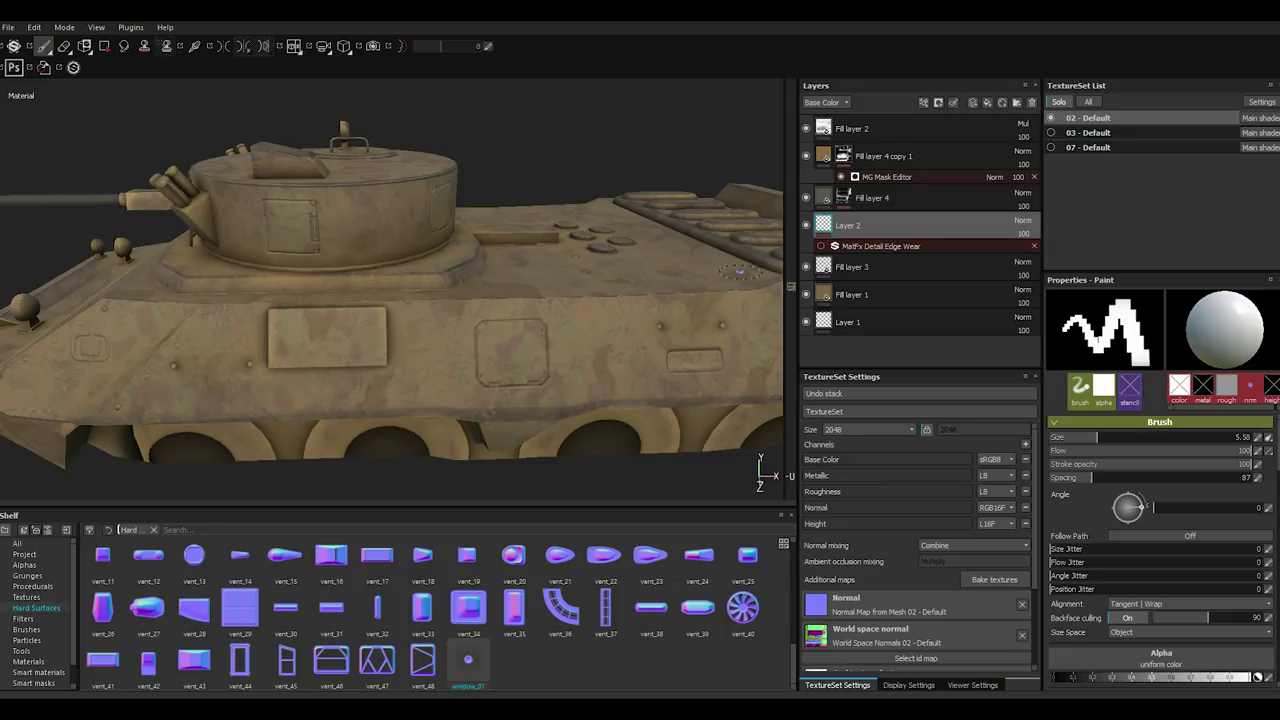
click(821, 246)
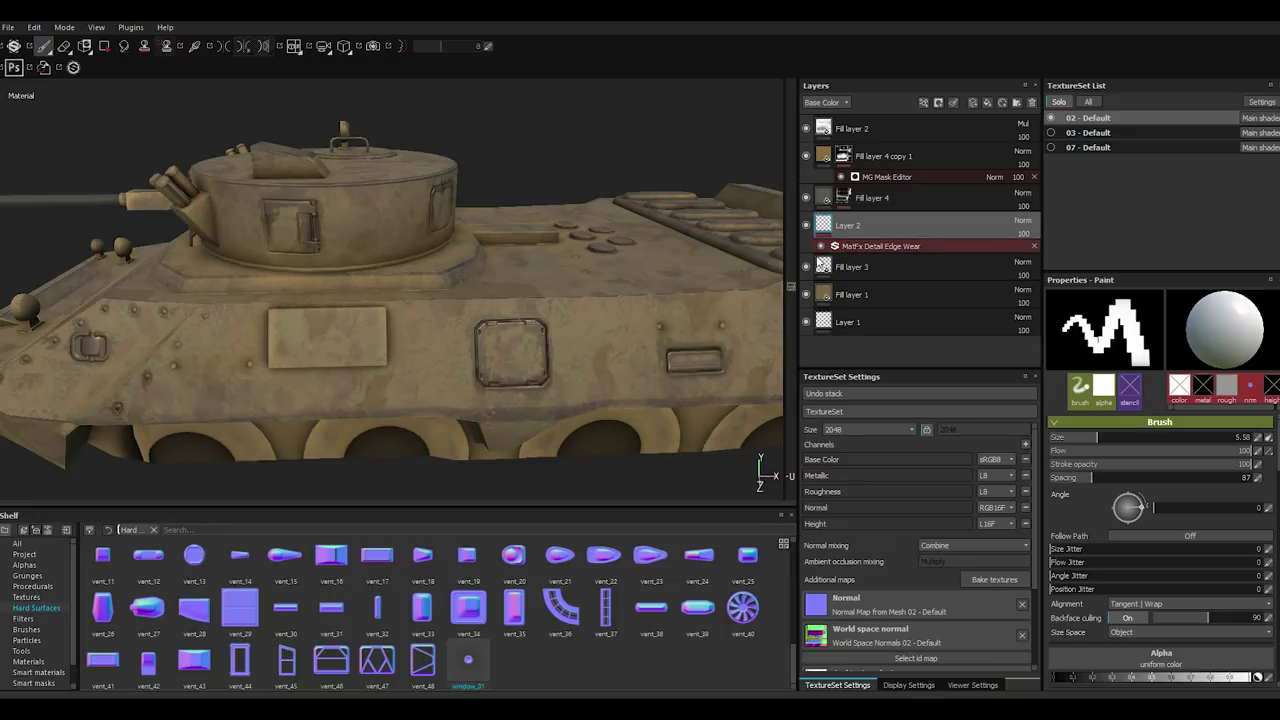
Stamp a straight row of rivets along the side panel.
scroll(213, 314, up, 2)
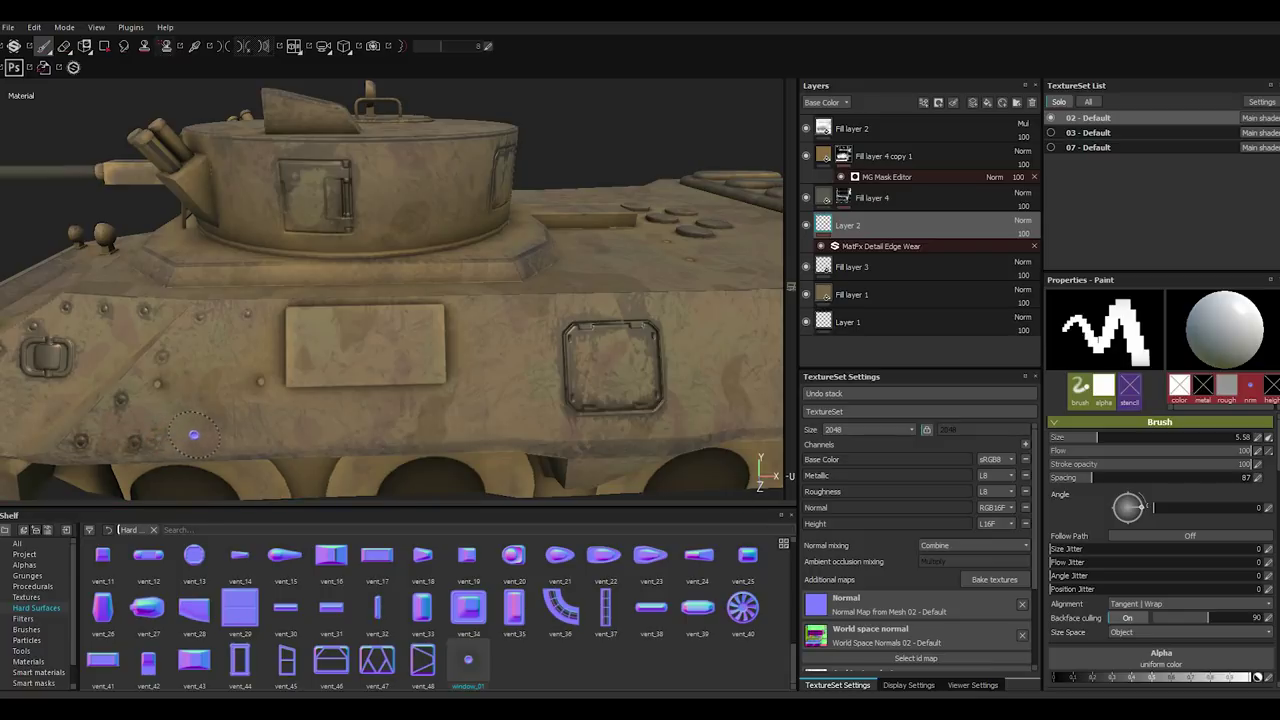
key(shift)
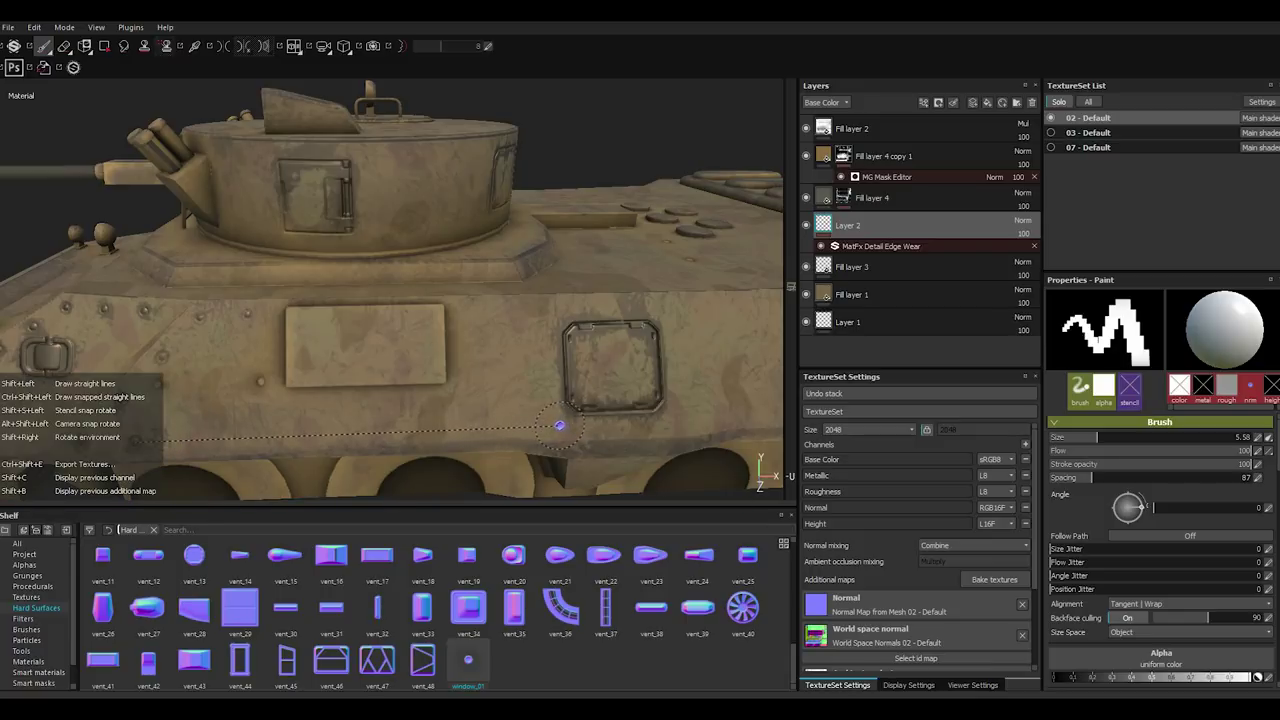
shift+click(559, 425)
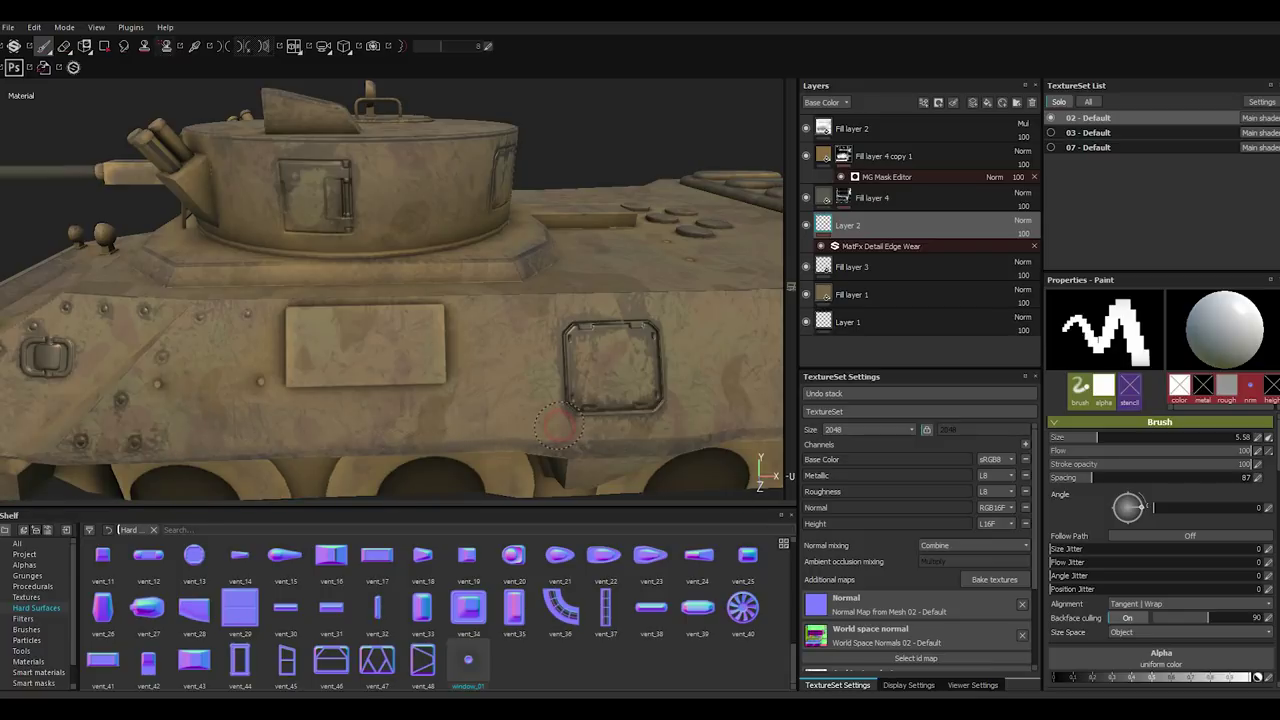
Give the MatFx Detail Edge Wear material a lighter greyish tan base colour.
click(854, 250)
click(1108, 460)
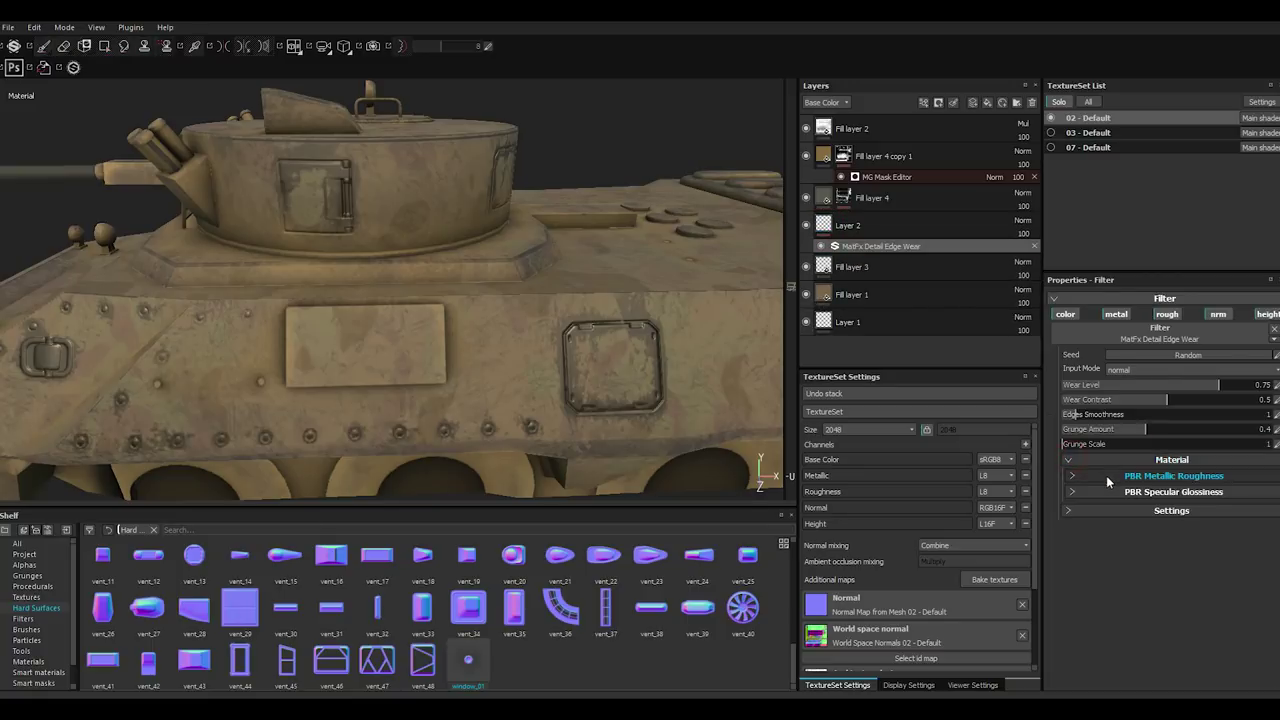
click(1106, 478)
click(1126, 494)
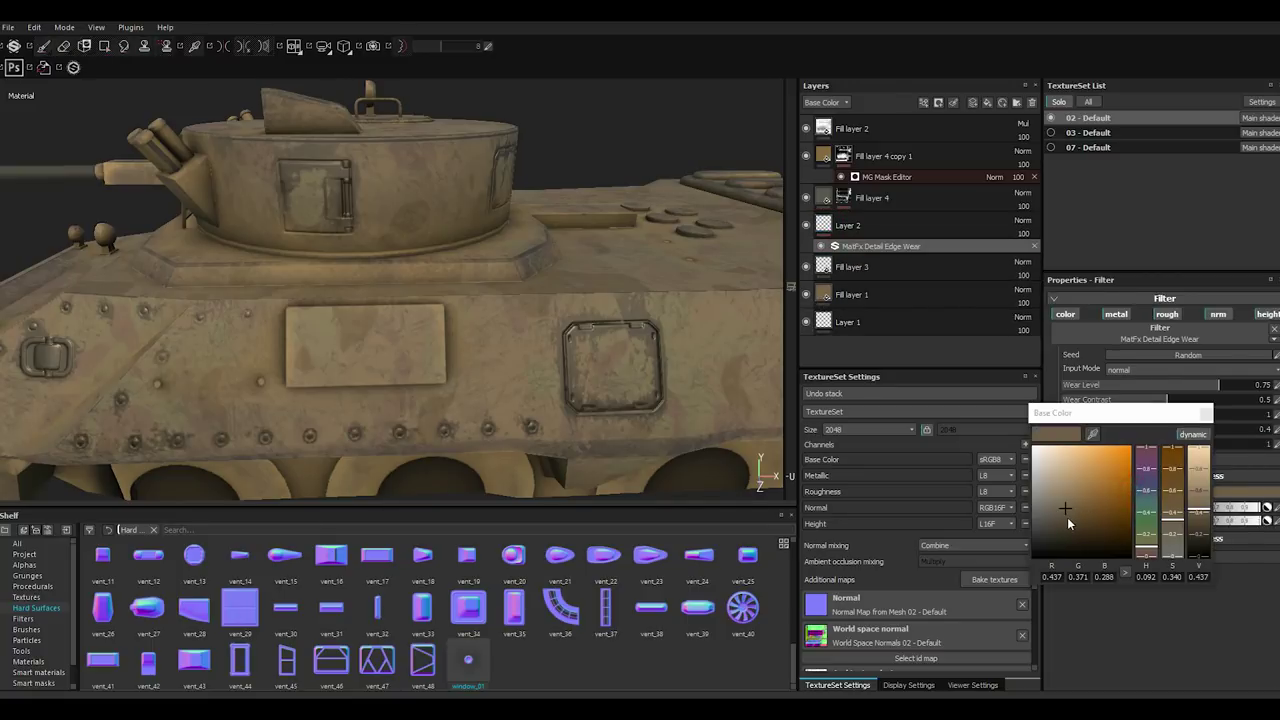
click(1055, 502)
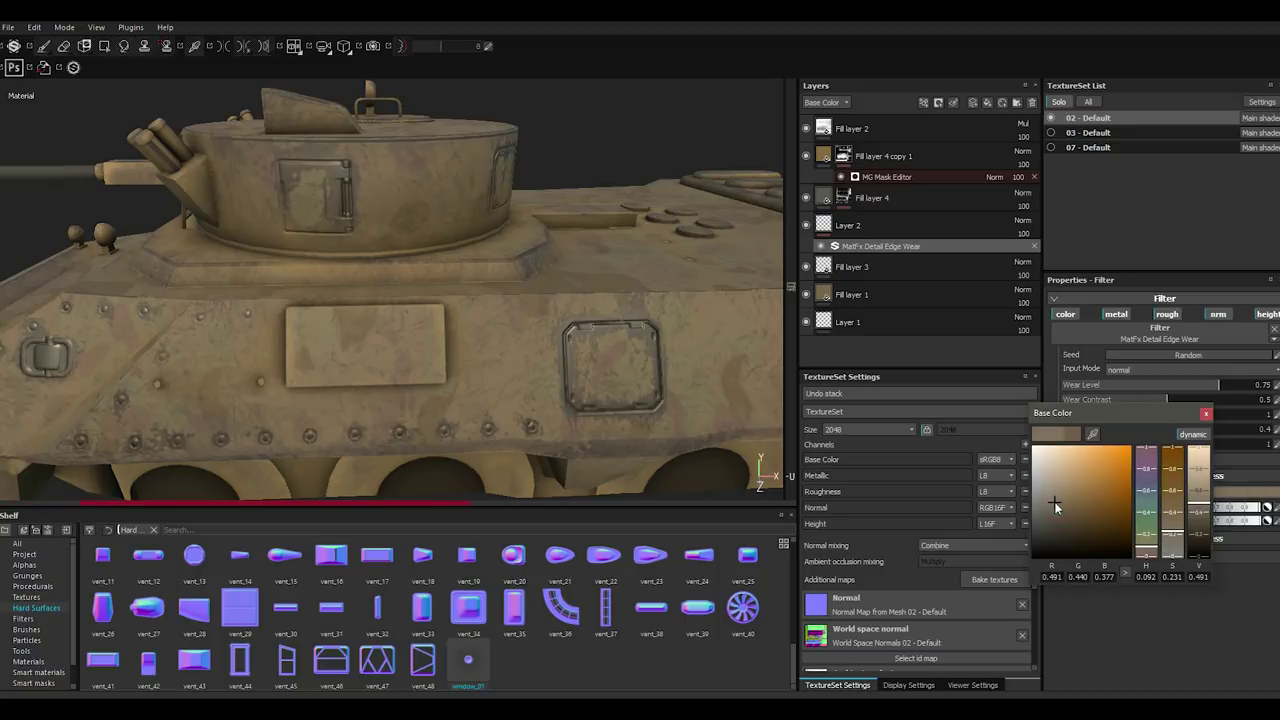
click(1206, 414)
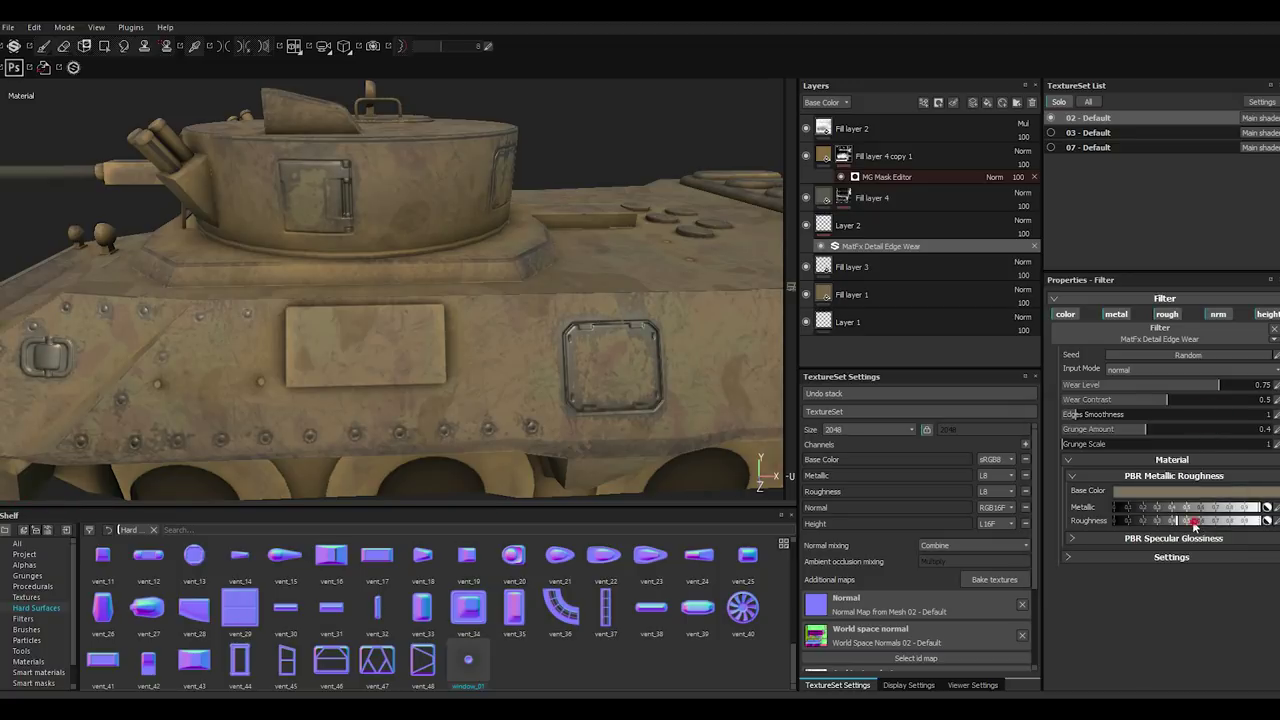
Adjust the edge wear roughness and go back to Layer 2.
click(1193, 522)
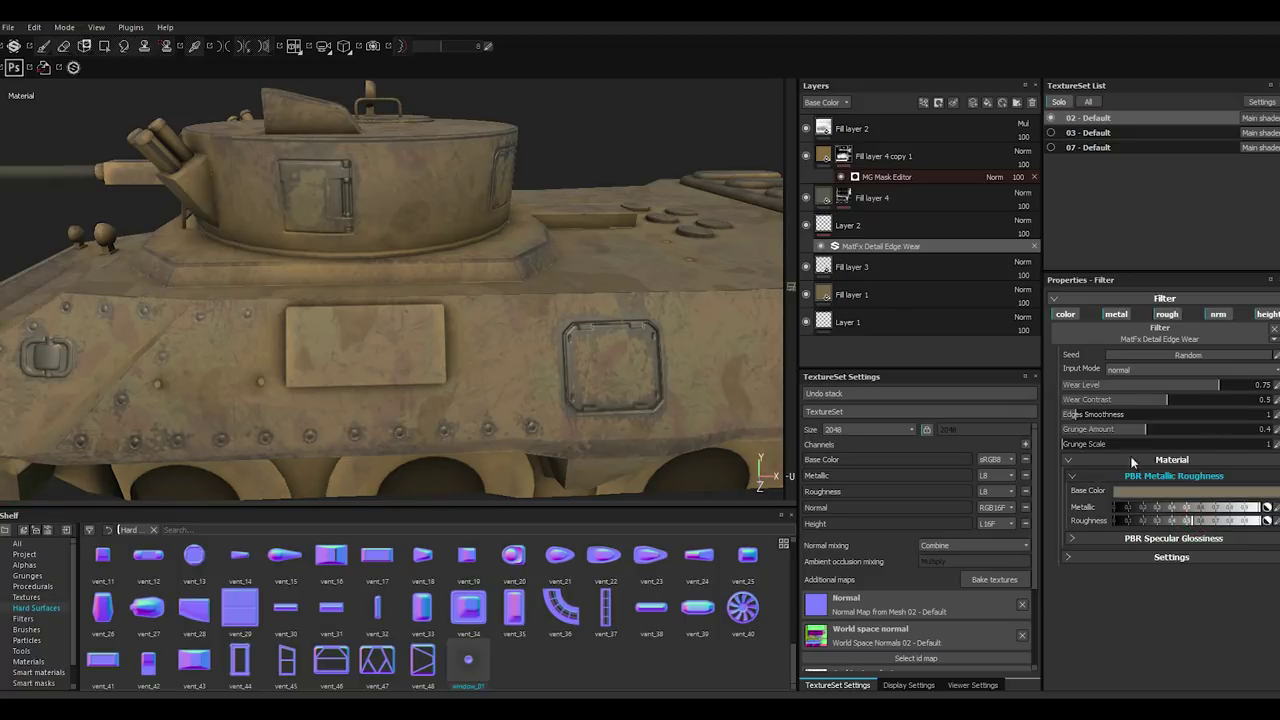
mouse_move(428, 400)
alt+mouse_down()
mouse_move(520, 420)
mouse_move(337, 400)
mouse_move(582, 340)
alt+mouse_up()
click(846, 228)
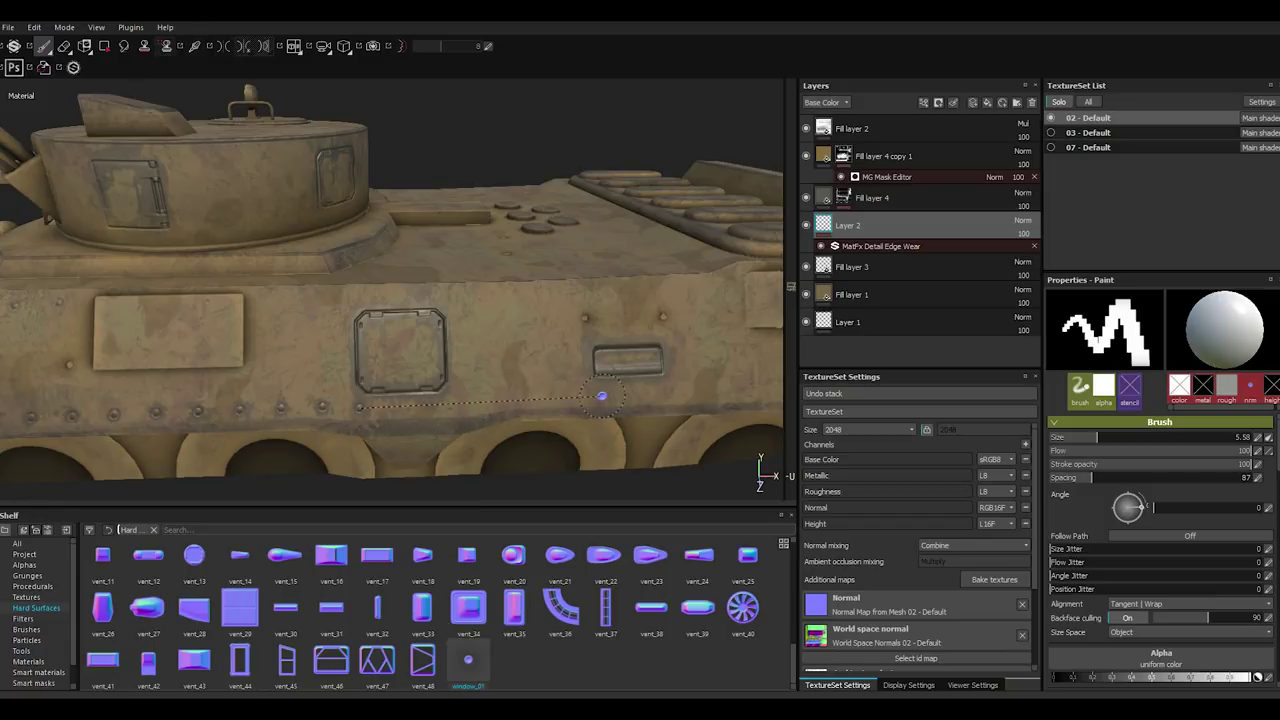
Stamp a straight rivet line along the hull side.
key(shift)
shift+click(650, 395)
alt+drag(701, 416, 272, 395)
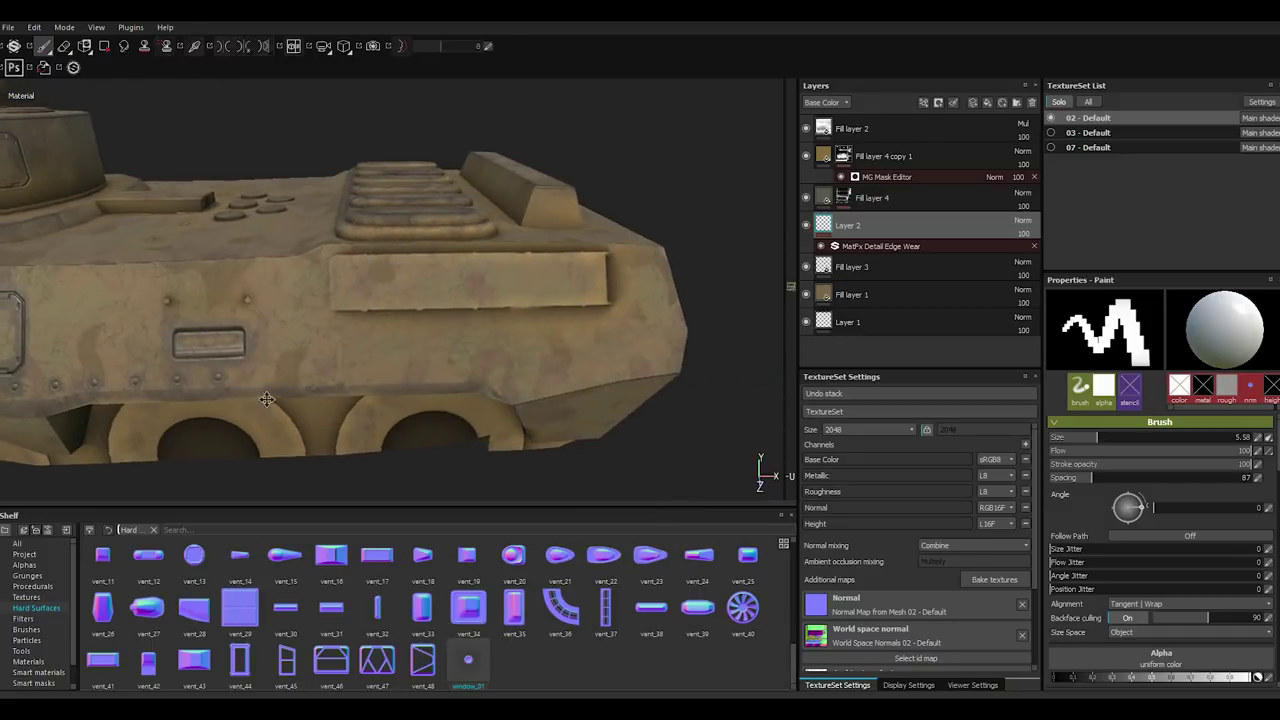
Add straight rivet rows across the front hull and along its lower edge.
click(249, 386)
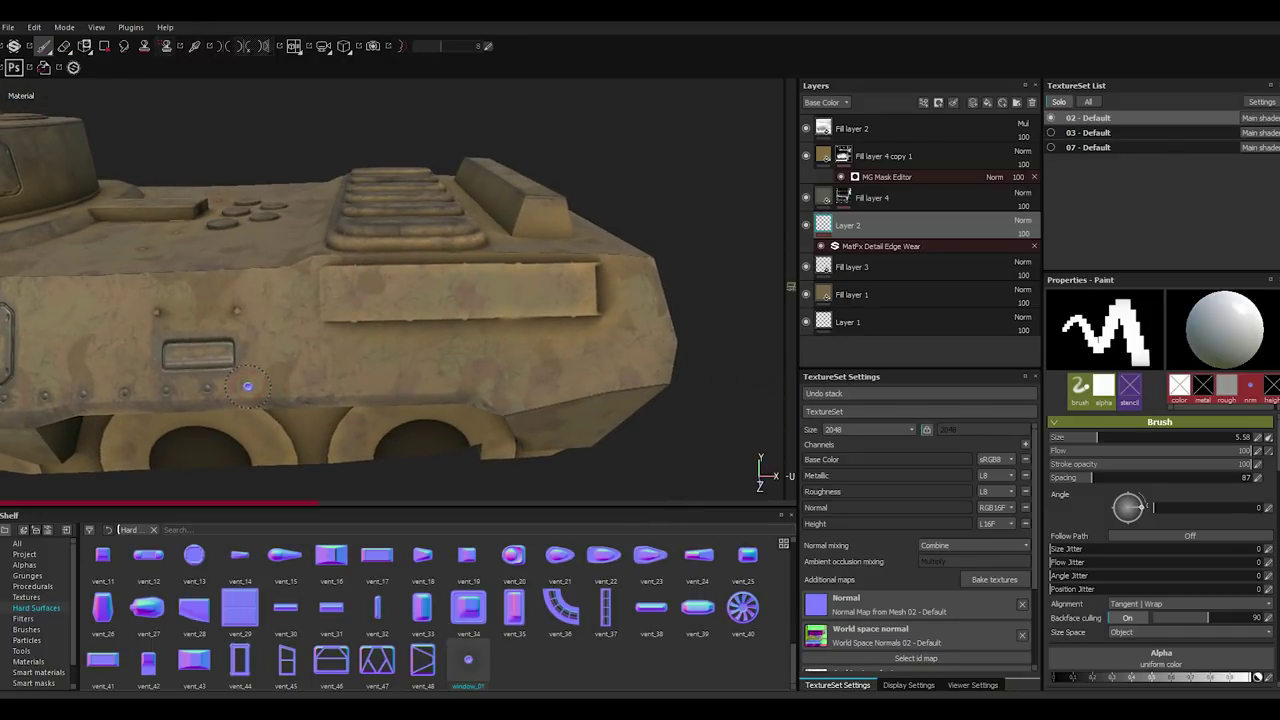
key(shift)
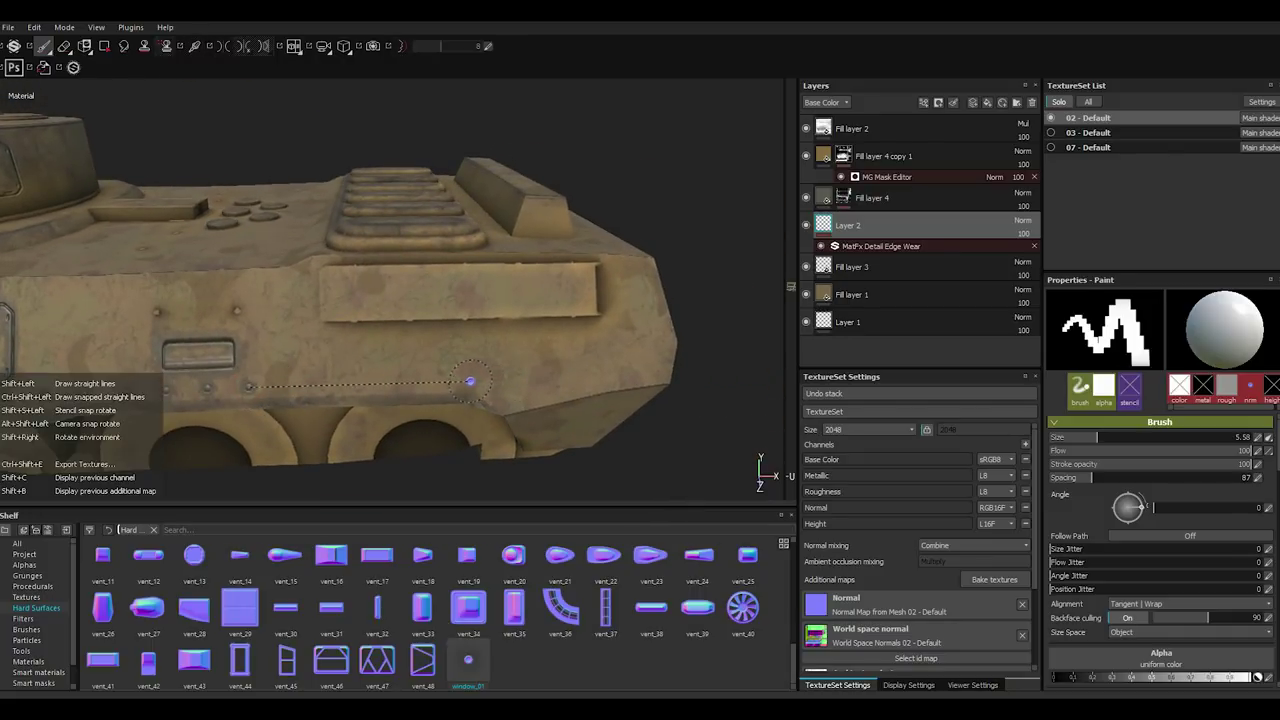
shift+click(463, 380)
scroll(480, 385, up, 3)
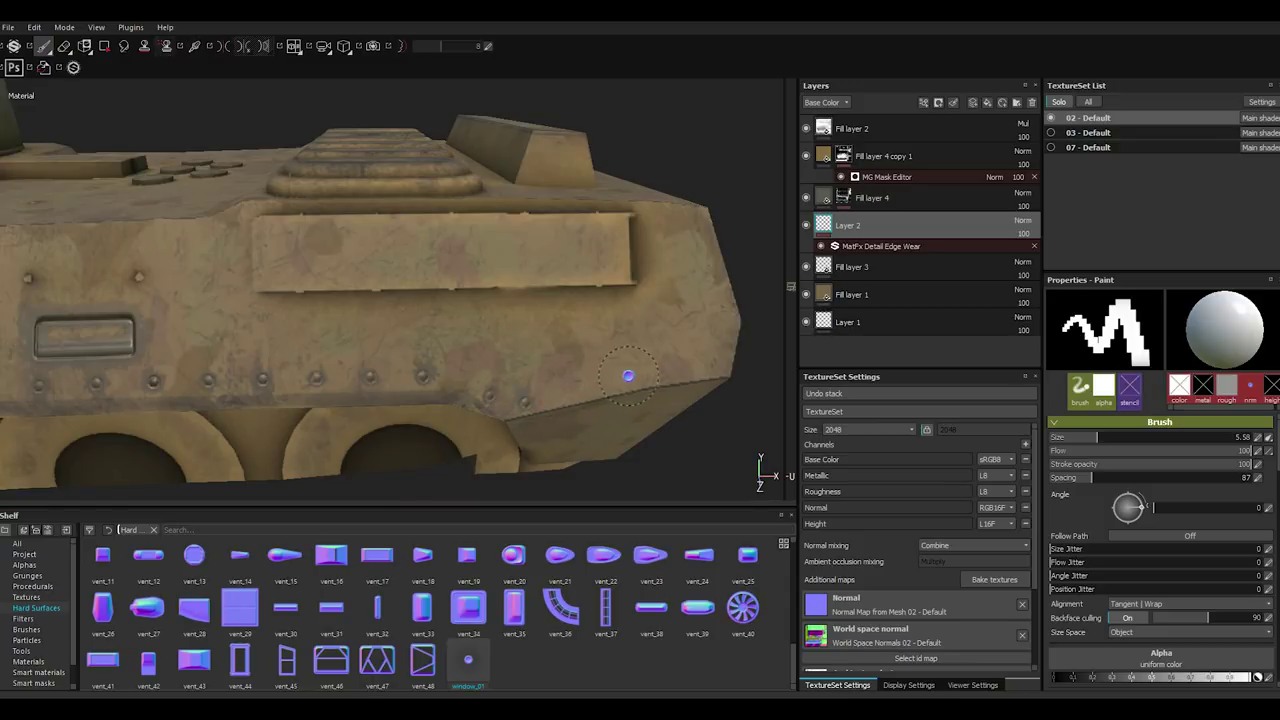
key(shift)
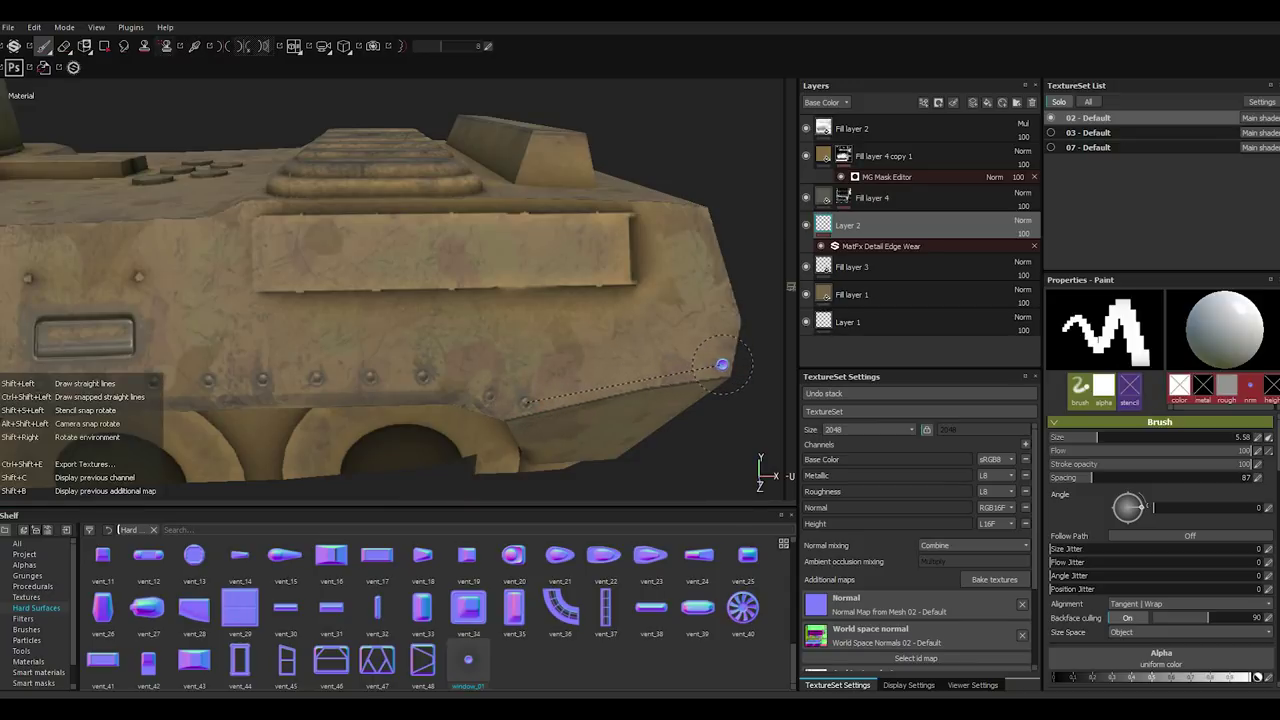
shift+click(721, 361)
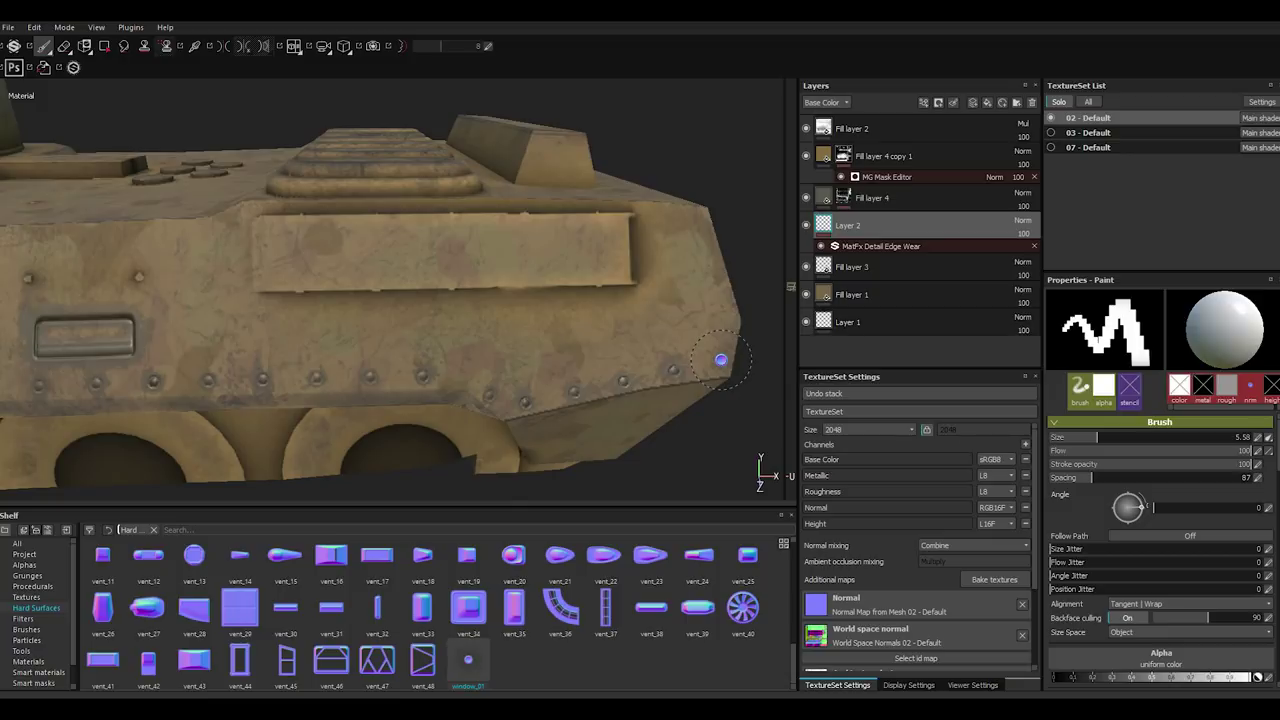
alt+drag(720, 360, 420, 354)
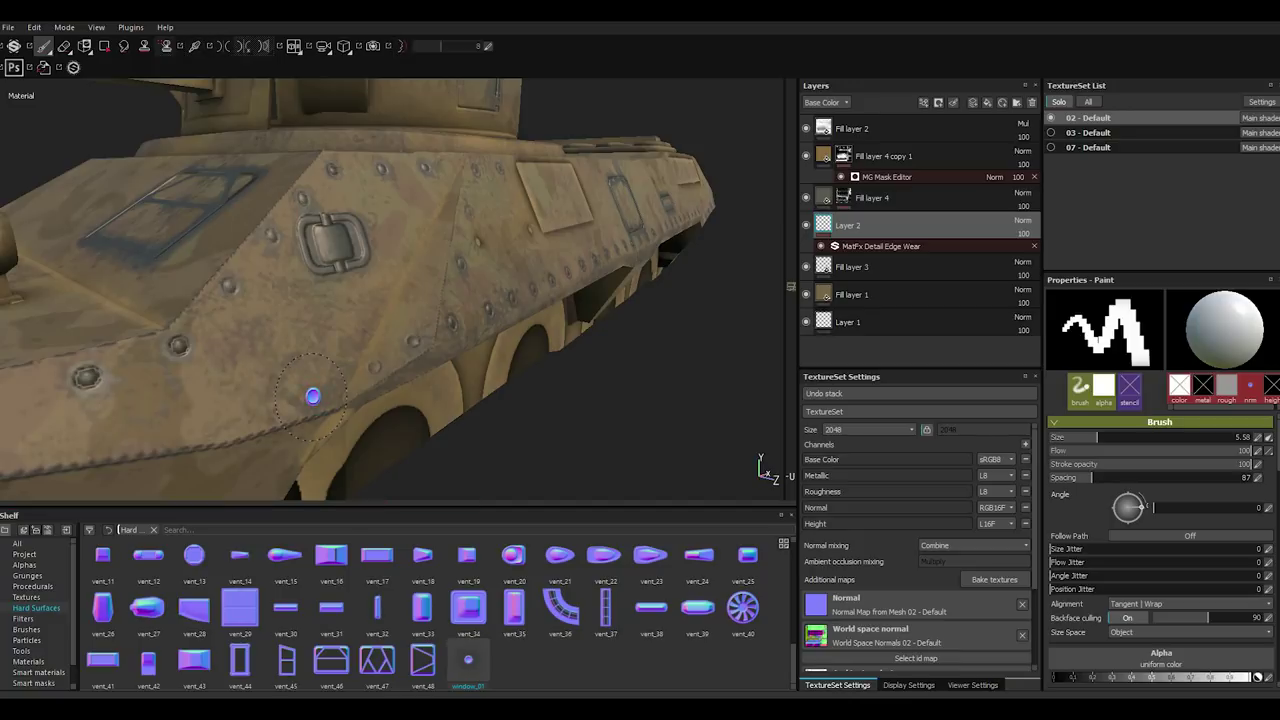
Stamp rivets along the hull seam beside the hatch.
scroll(313, 397, down, 3)
alt+drag(314, 403, 218, 405)
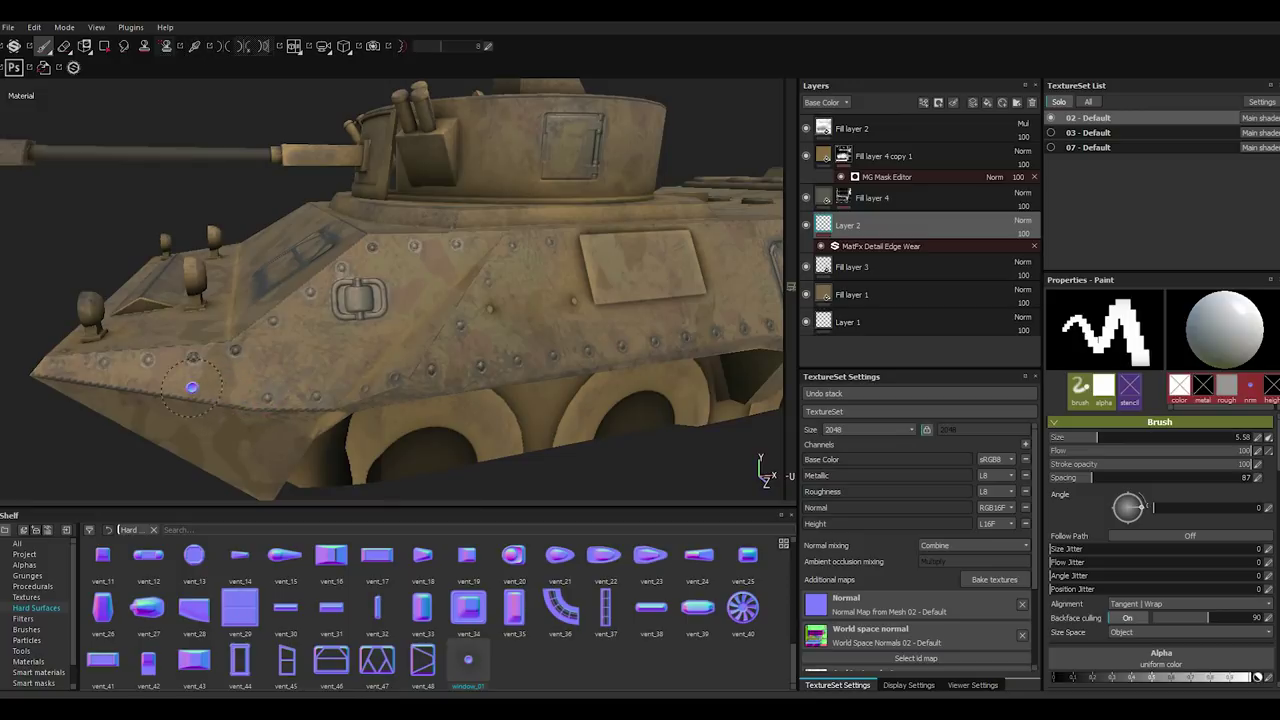
key(shift)
mouse_move(106, 378)
alt+mouse_down()
mouse_move(278, 420)
mouse_move(351, 380)
alt+mouse_up()
scroll(338, 331, up, 3)
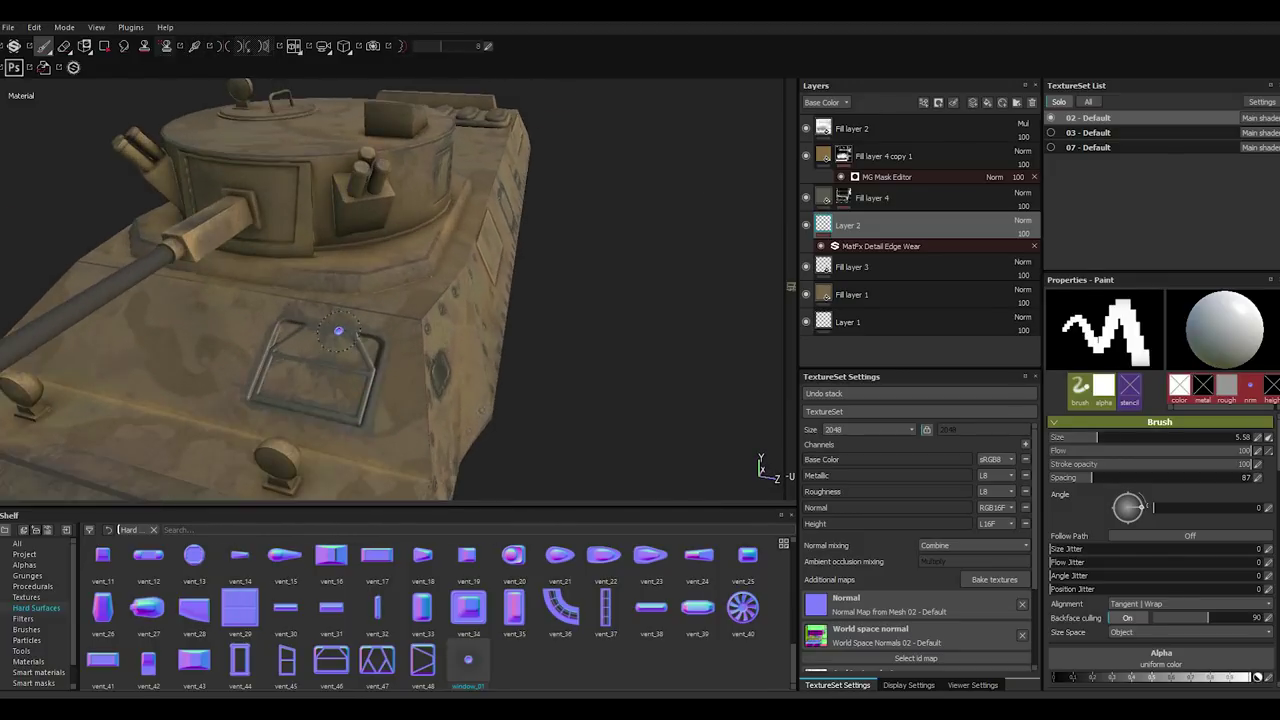
alt+drag(409, 329, 383, 316)
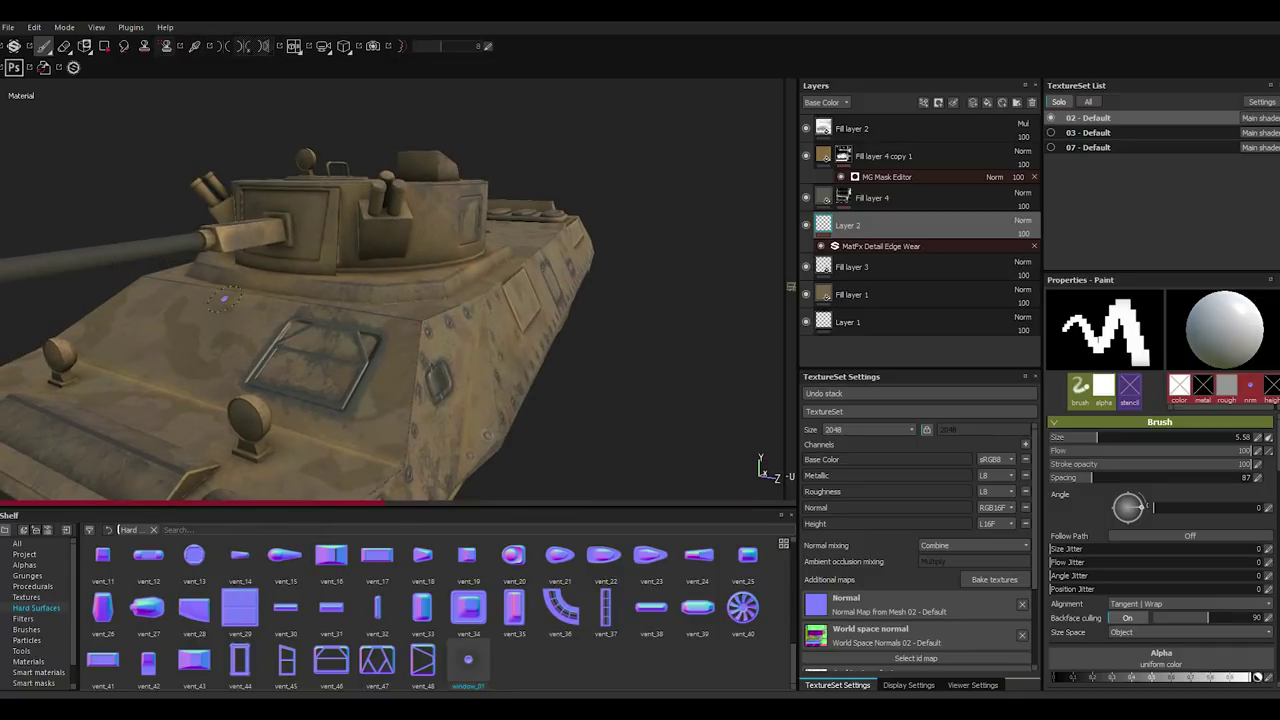
key(shift)
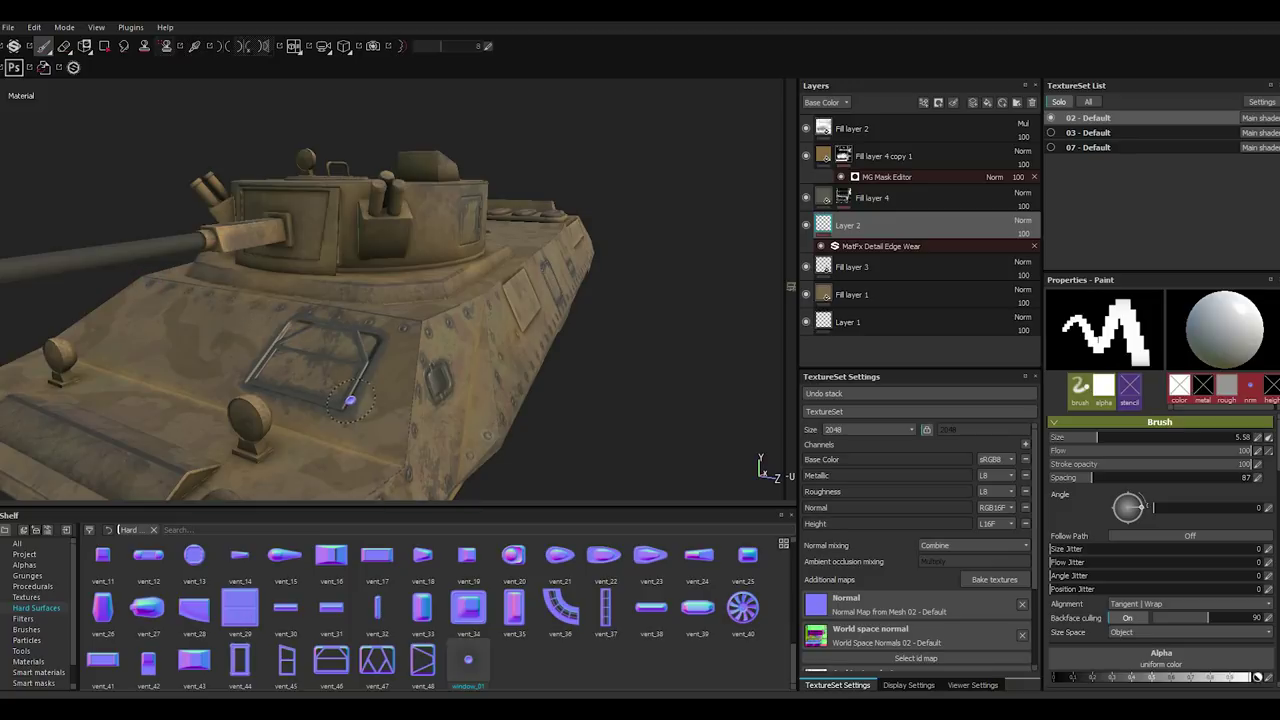
scroll(349, 400, up, 5)
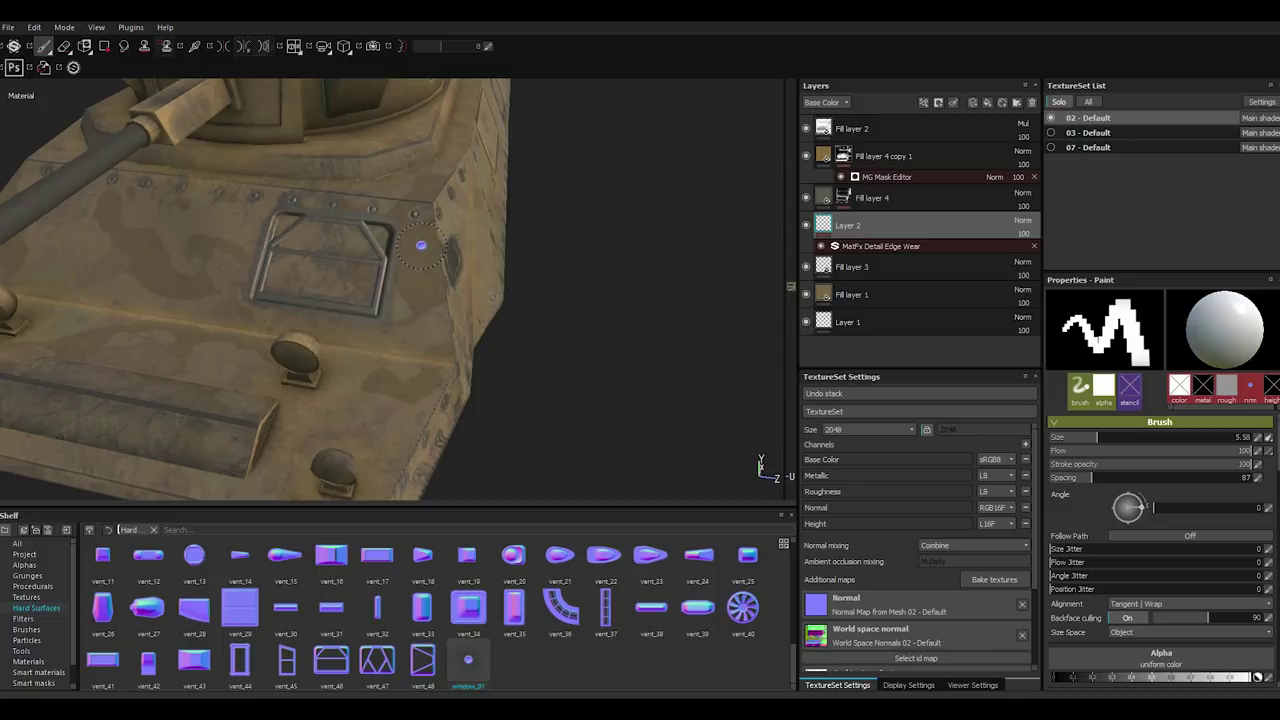
shift+click(438, 350)
shift+click(401, 345)
Add a rivet on the front hull plate near the hatch.
alt+drag(323, 325, 306, 347)
alt+drag(260, 346, 206, 326)
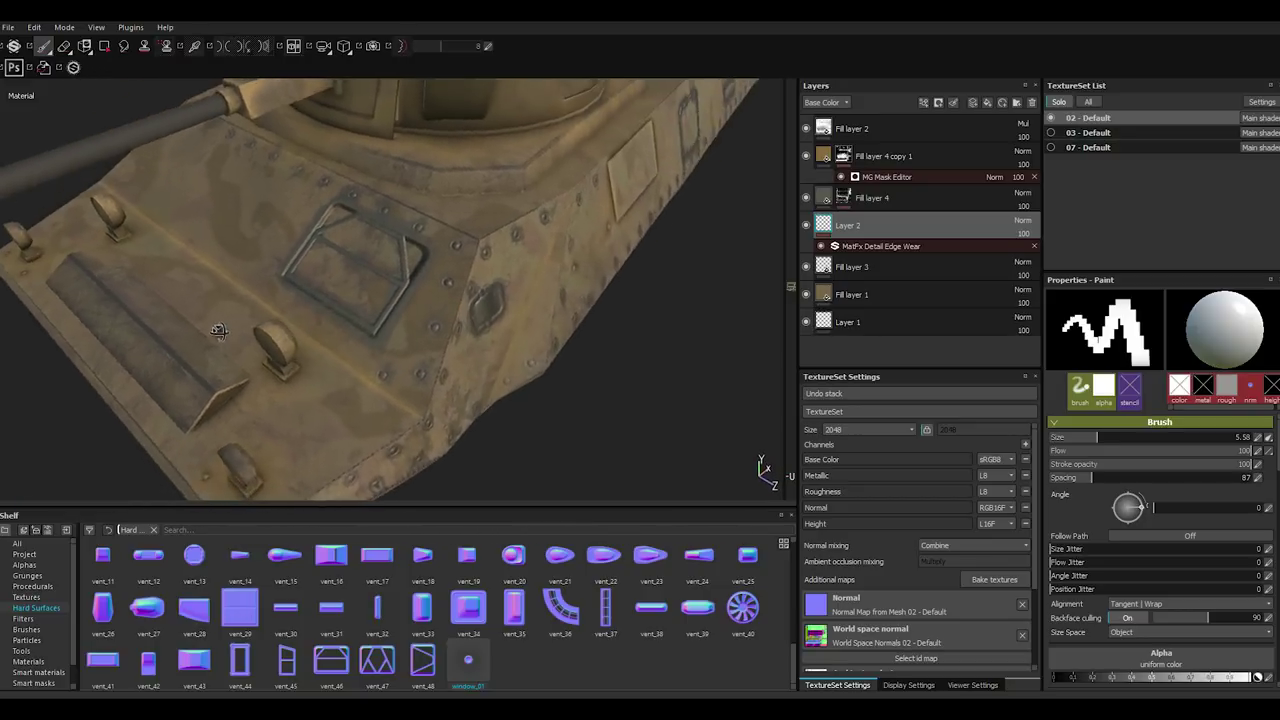
click(345, 359)
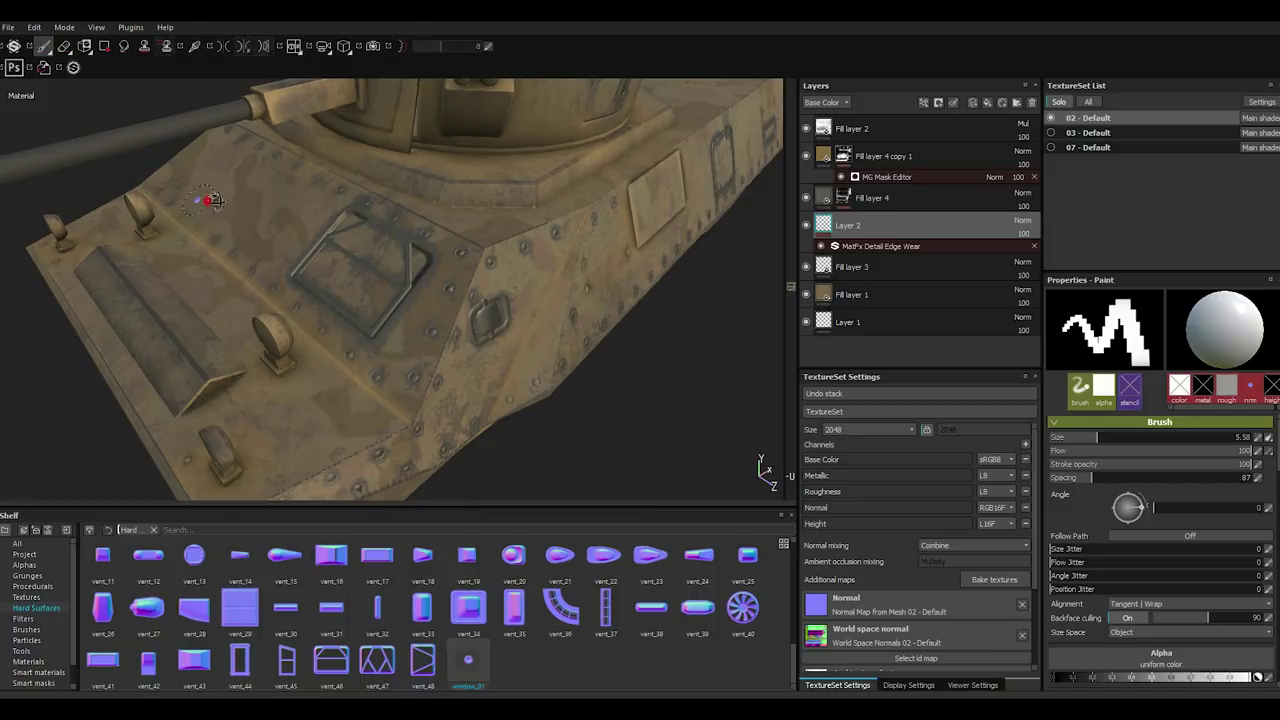
mouse_move(210, 200)
alt+mouse_down()
mouse_move(325, 271)
mouse_move(254, 316)
alt+mouse_up()
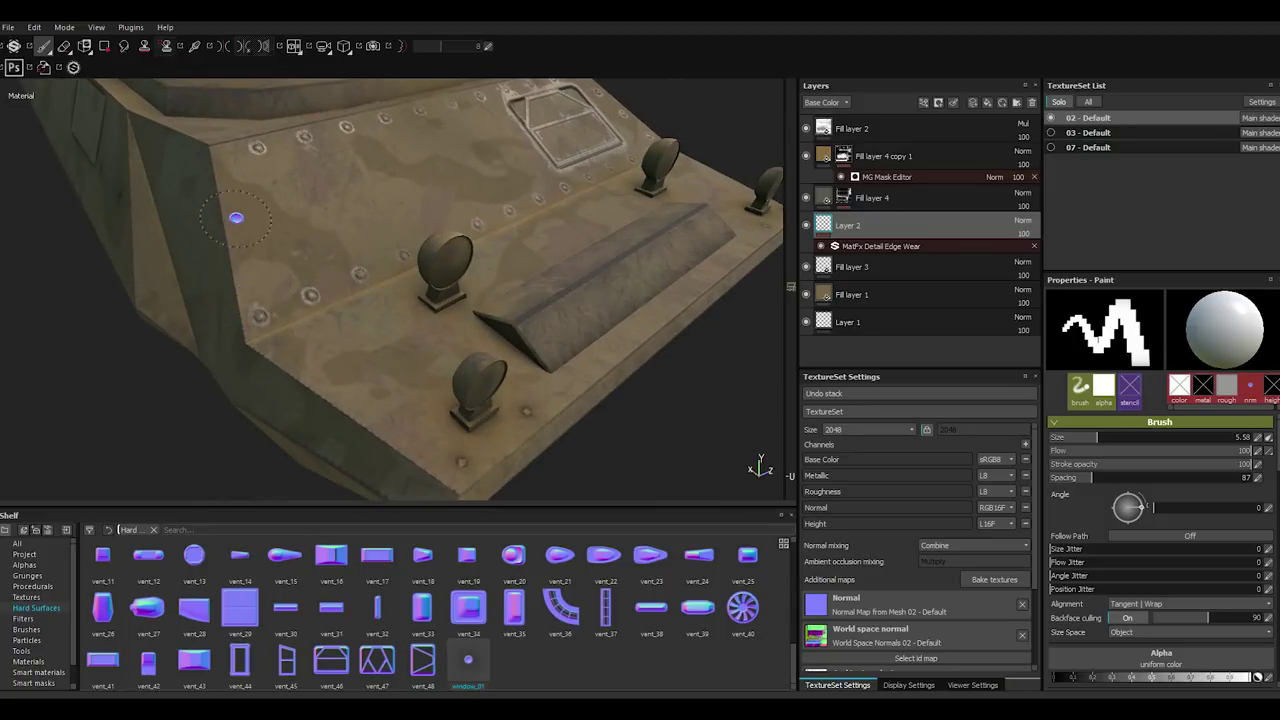
Stamp rivet rows down the hull corner and toward the lower light bracket.
key(shift)
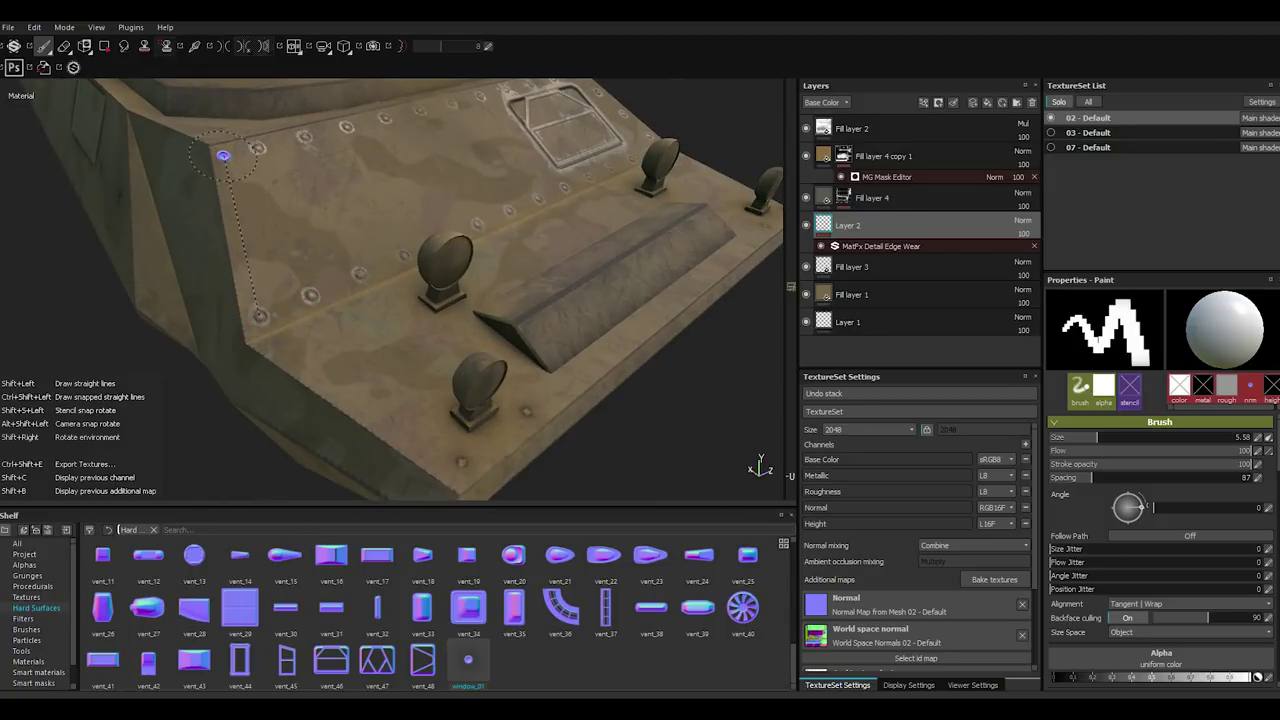
shift+click(224, 158)
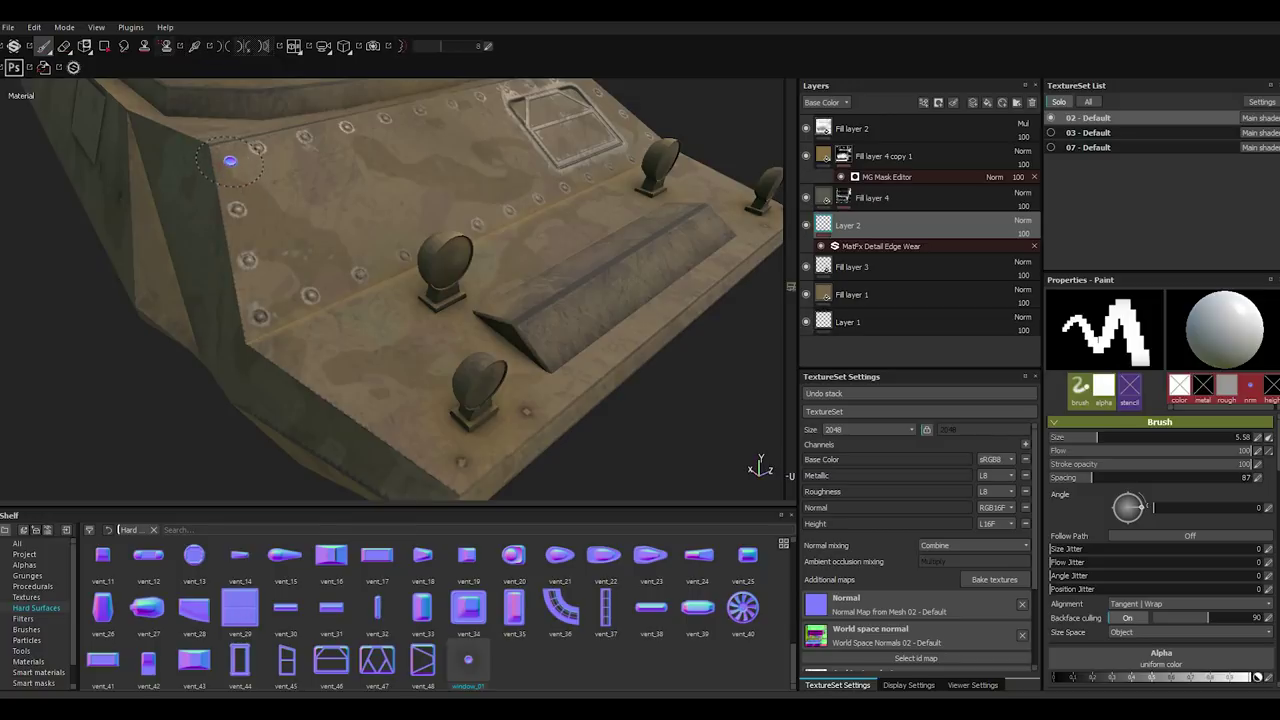
click(275, 346)
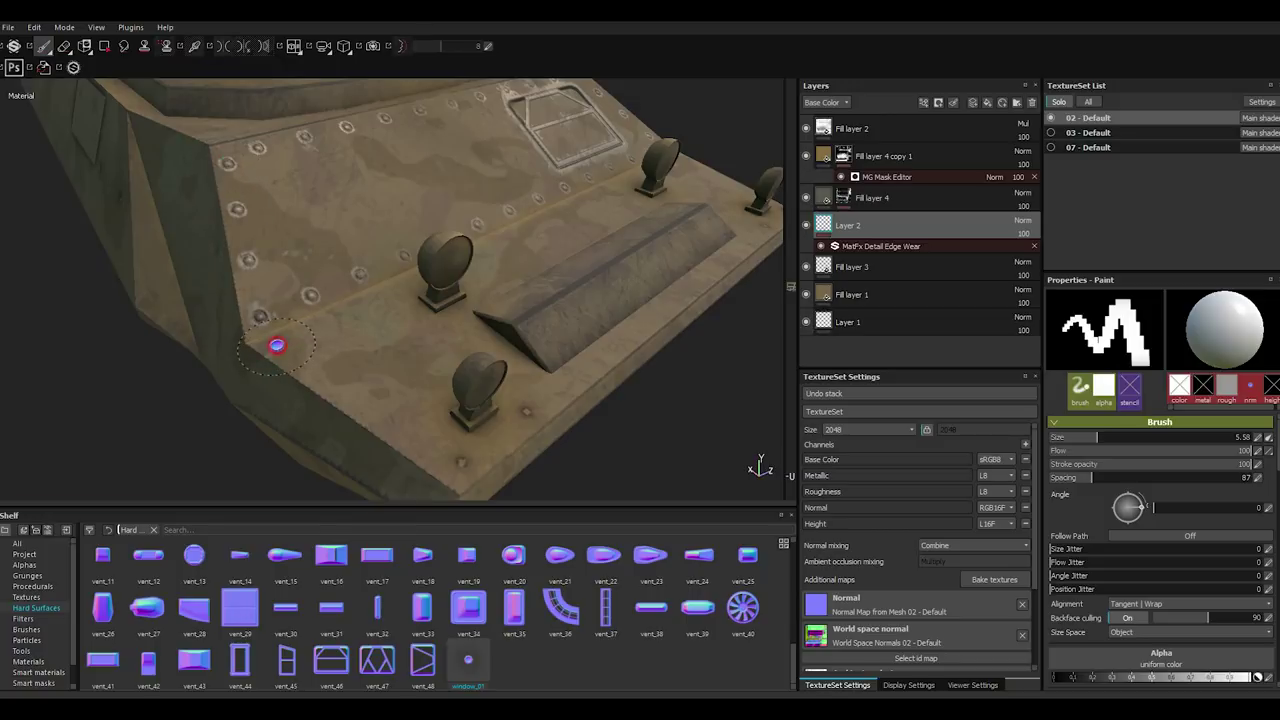
shift+click(460, 462)
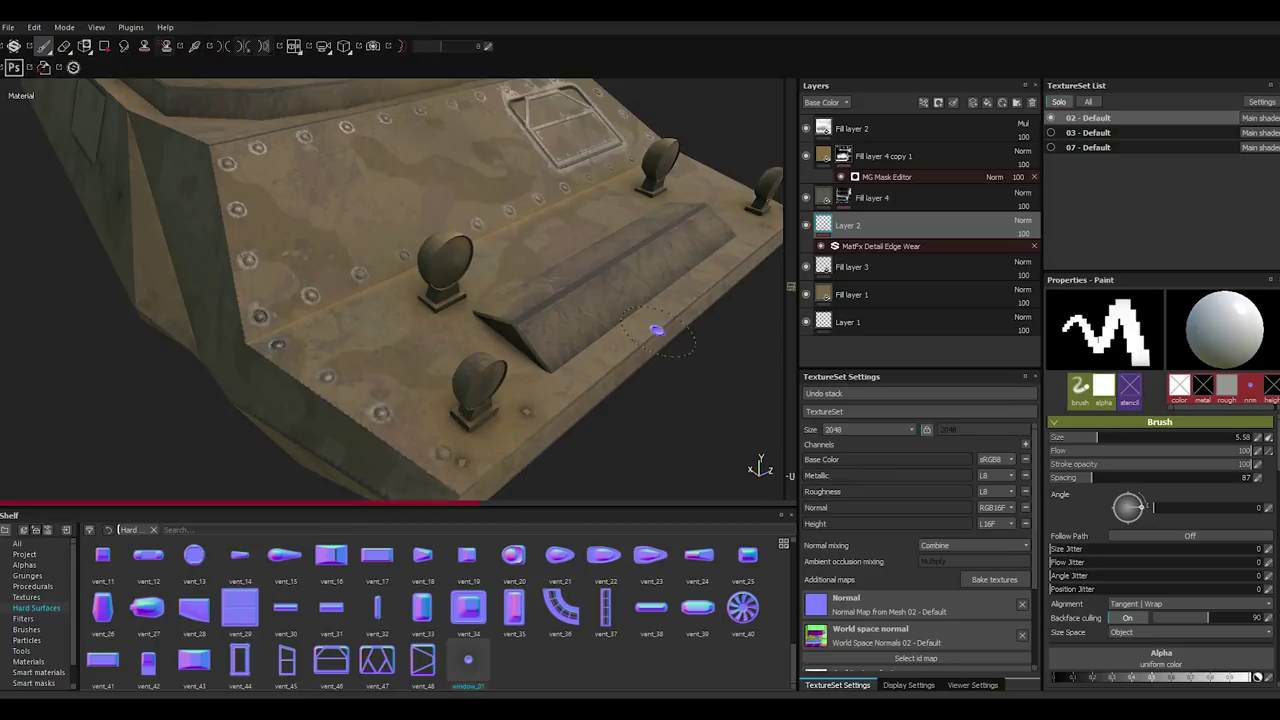
Rivet the lower hull edge and front plate edge, then zoom out to check the tank.
shift+click(748, 236)
alt+drag(752, 236, 428, 400)
scroll(435, 390, up, 5)
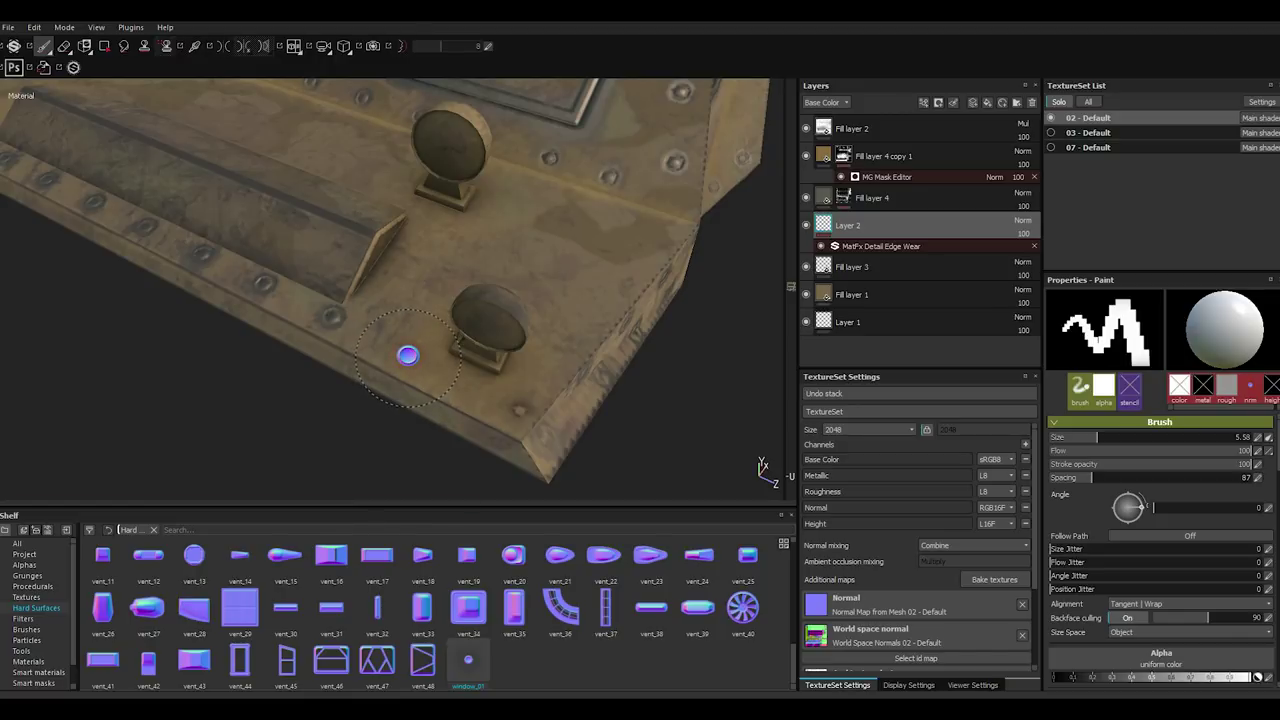
click(496, 401)
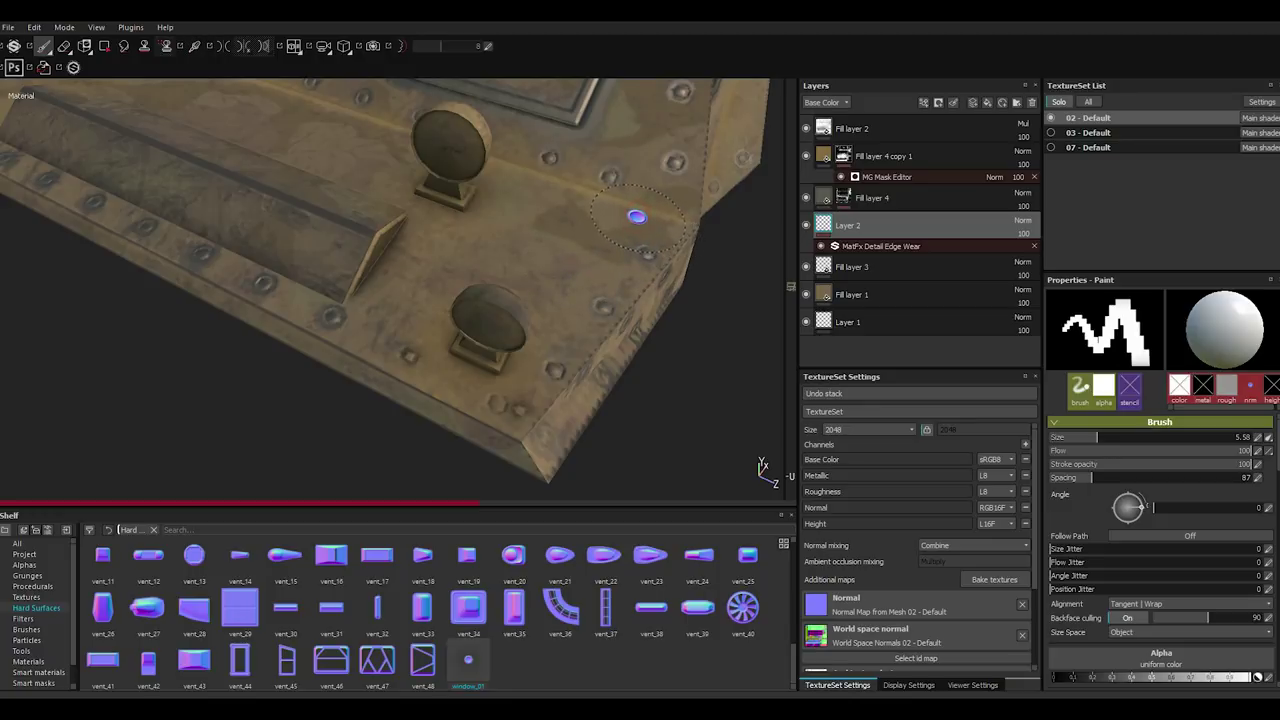
scroll(396, 349, down, 3)
scroll(380, 340, down, 3)
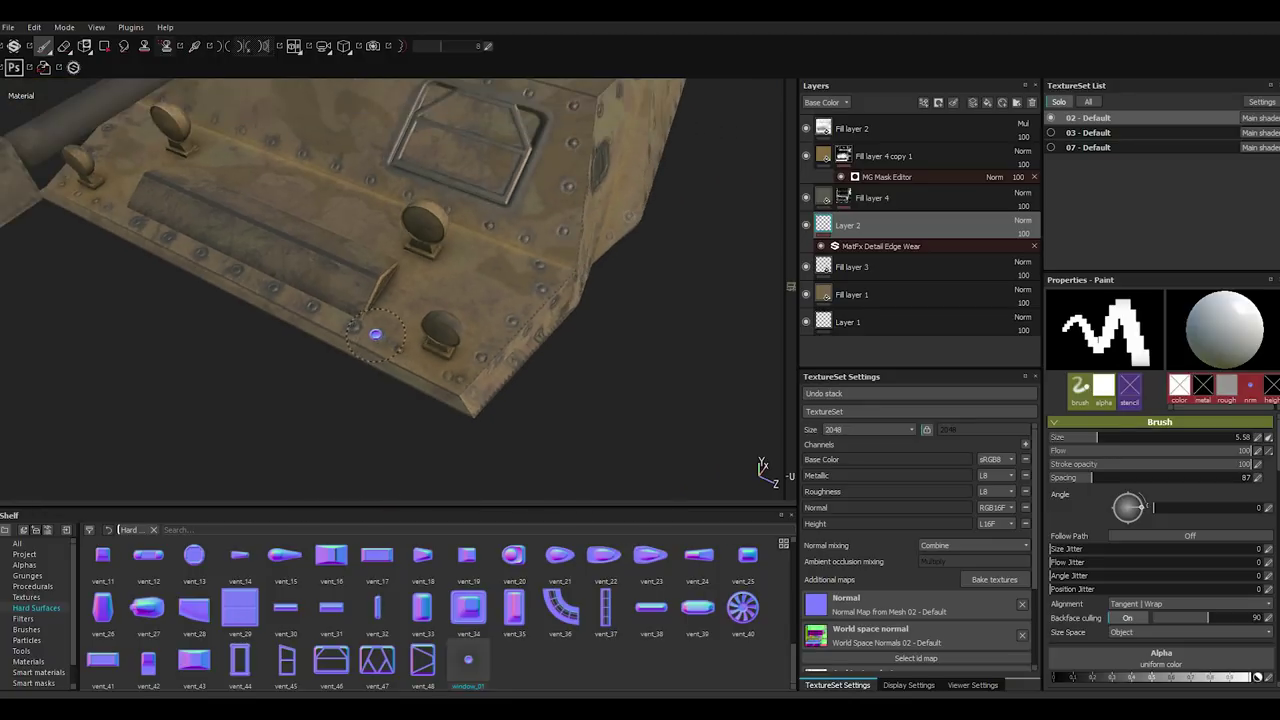
mouse_move(371, 337)
alt+mouse_down()
mouse_move(392, 302)
mouse_move(372, 340)
mouse_move(381, 388)
mouse_move(360, 370)
alt+mouse_up()
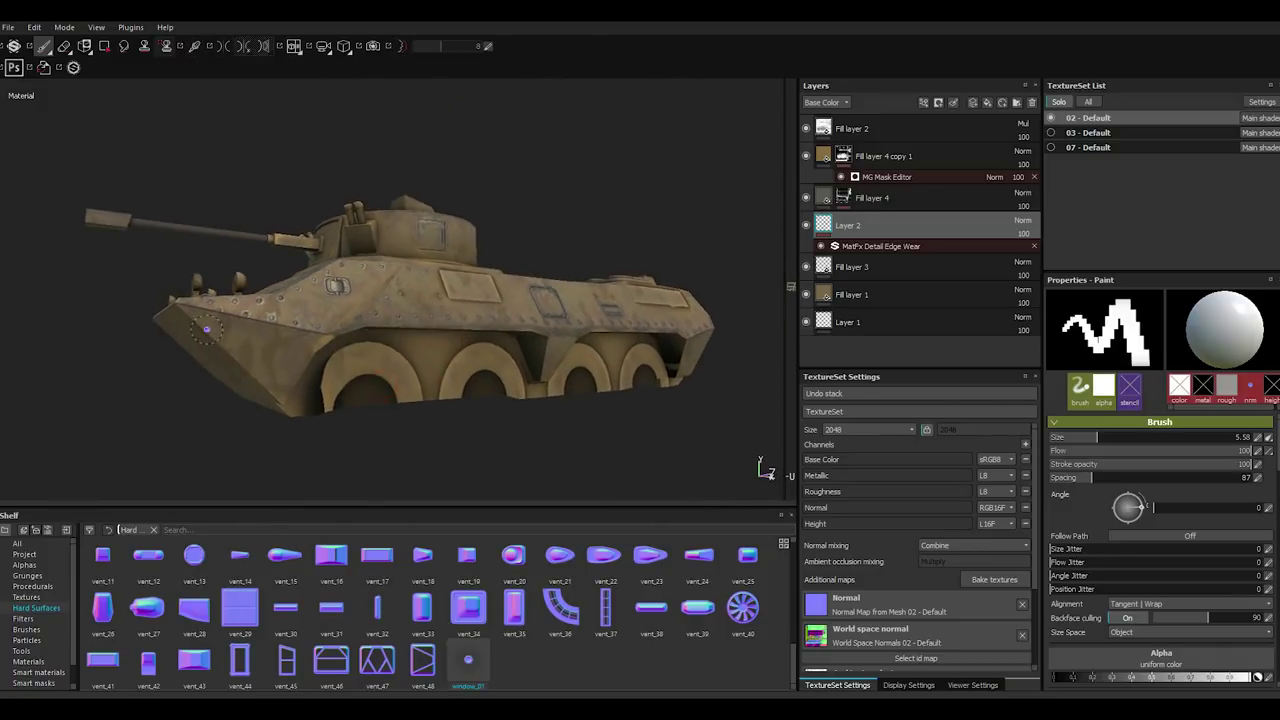
Save the project with File > Save.
scroll(207, 328, up, 3)
click(8, 33)
click(13, 140)
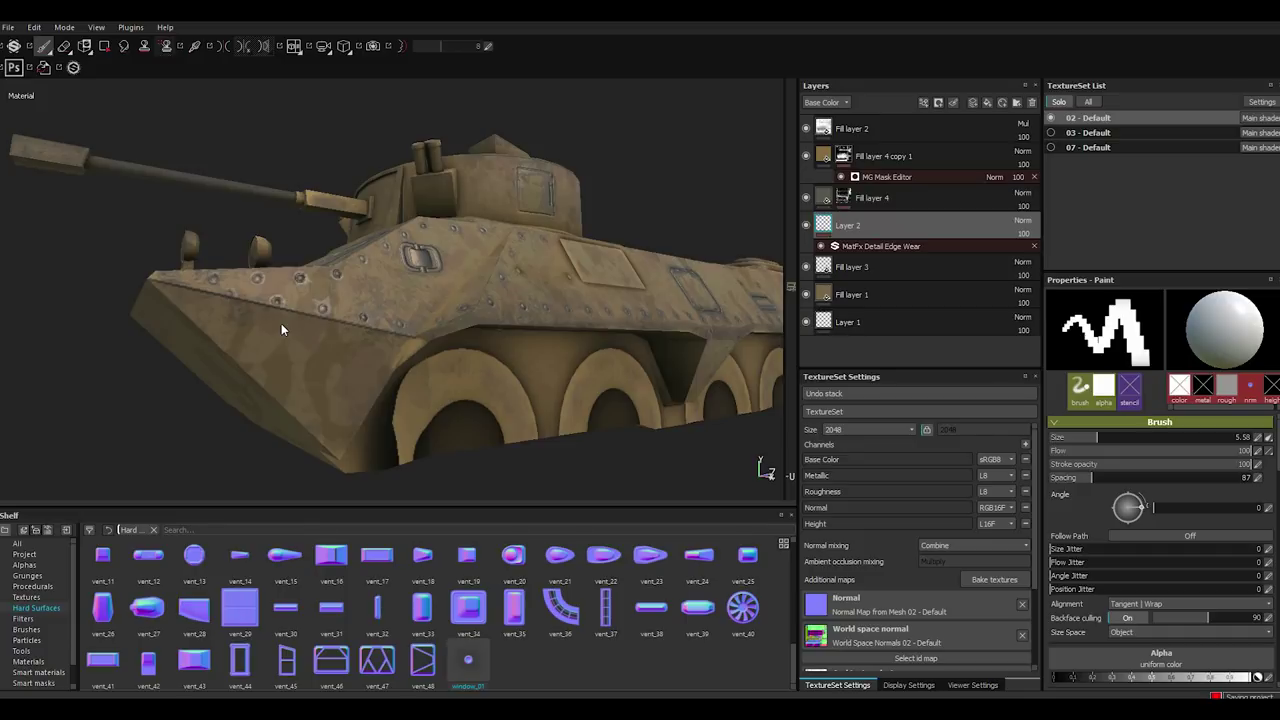
Stamp rivets along the front-left sloped plate and a straight line down the hull side.
alt+drag(194, 294, 171, 246)
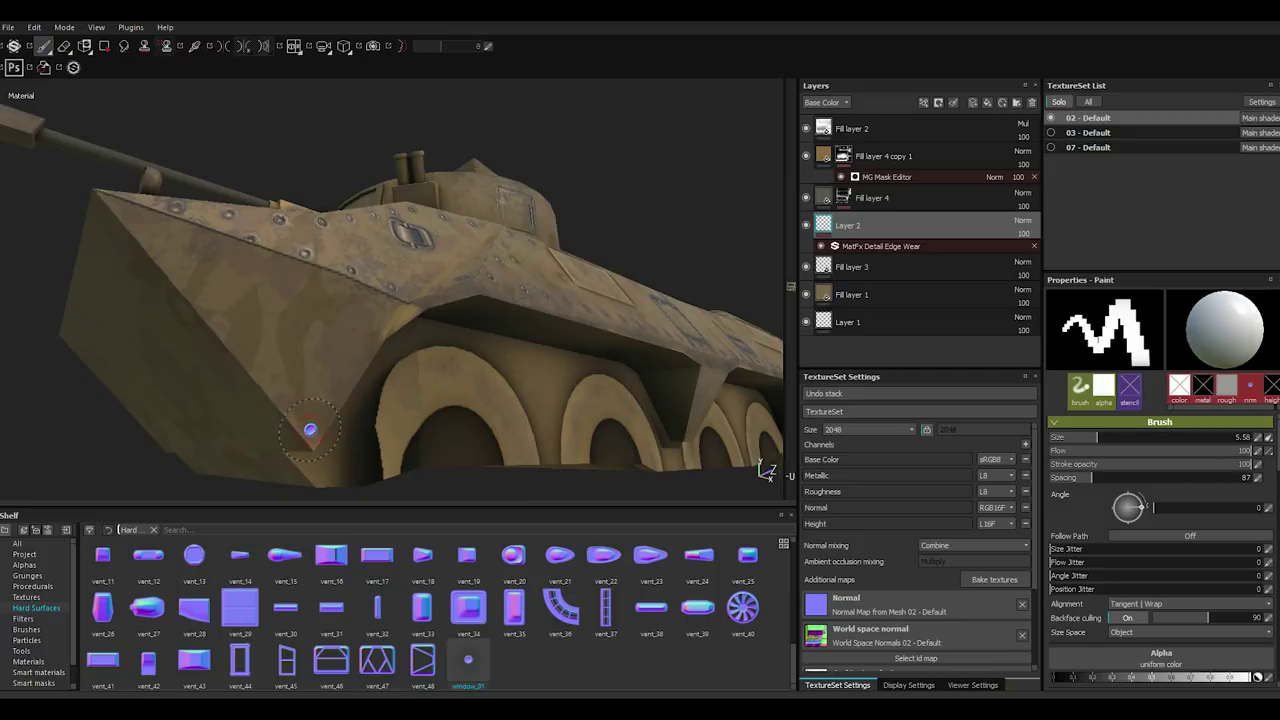
shift+click(138, 225)
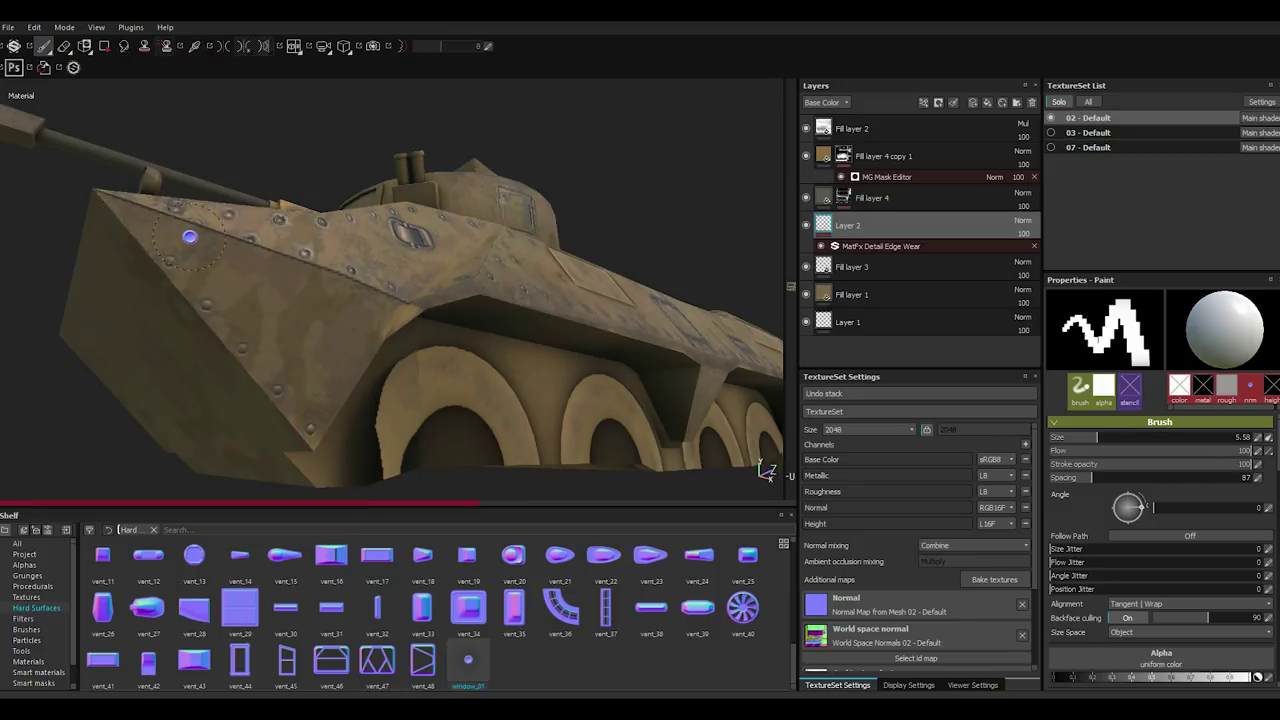
key(shift)
key(shift)
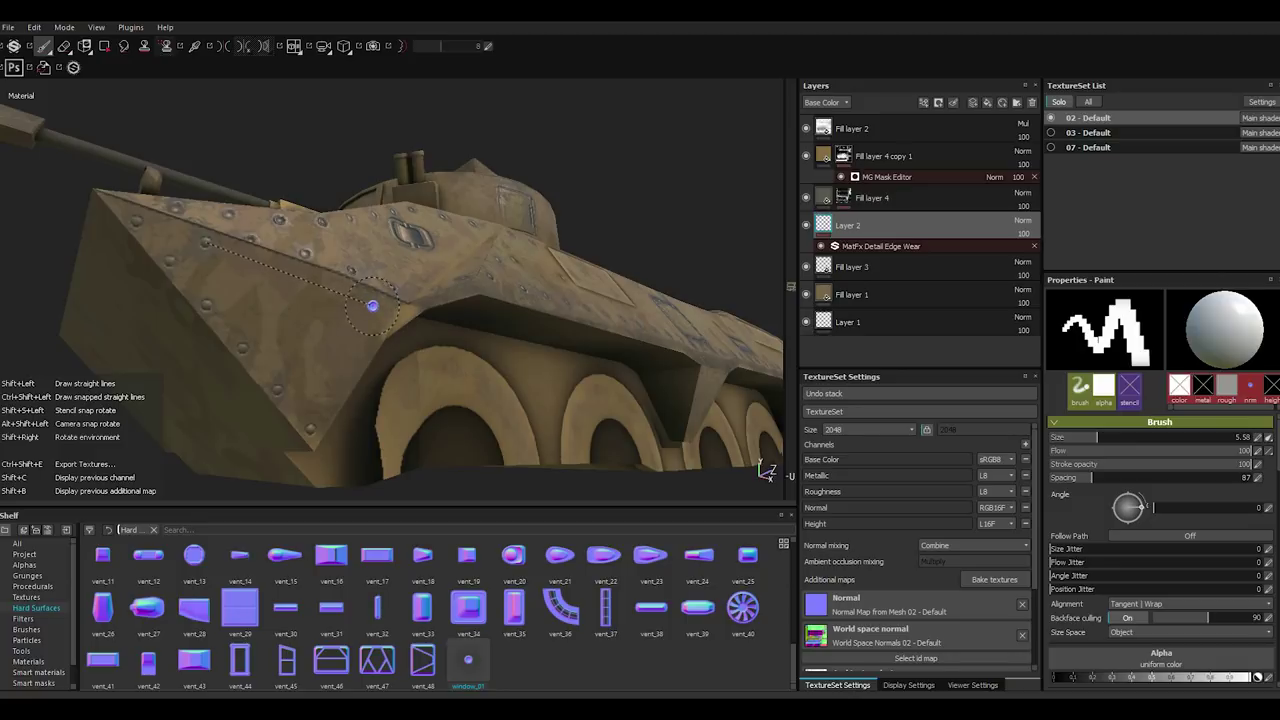
drag(375, 305, 363, 366)
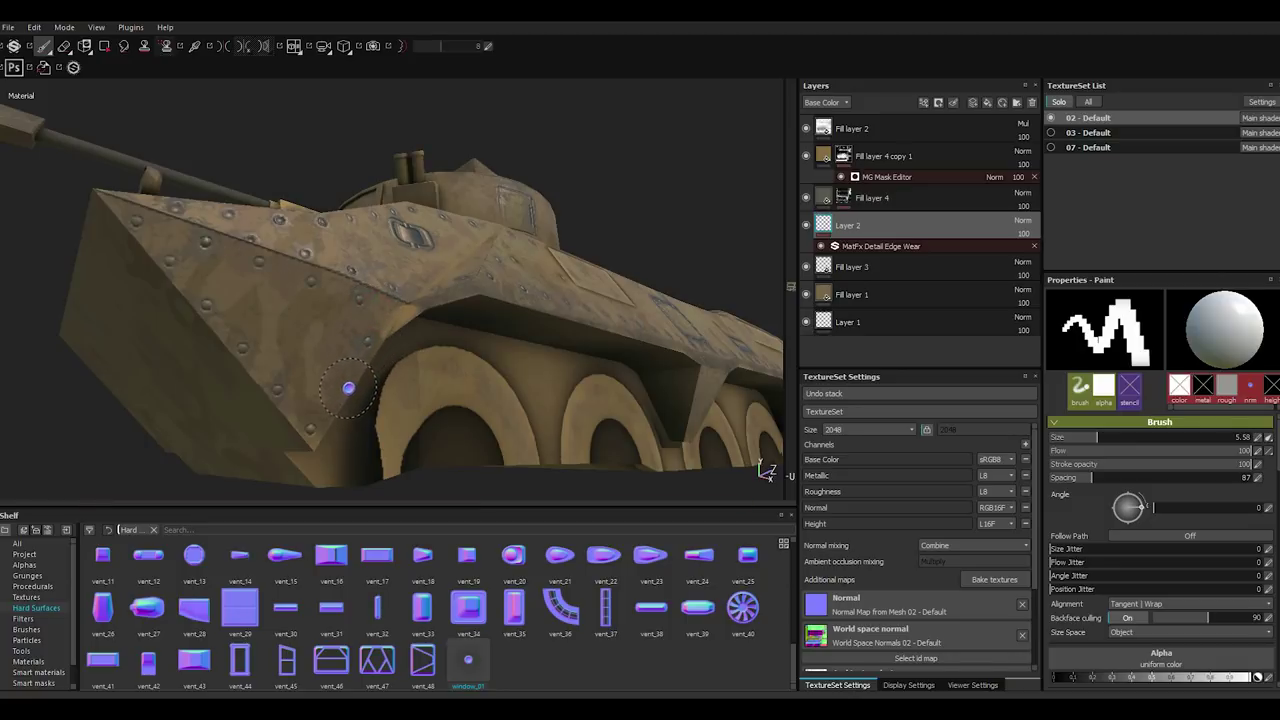
scroll(341, 383, down, 3)
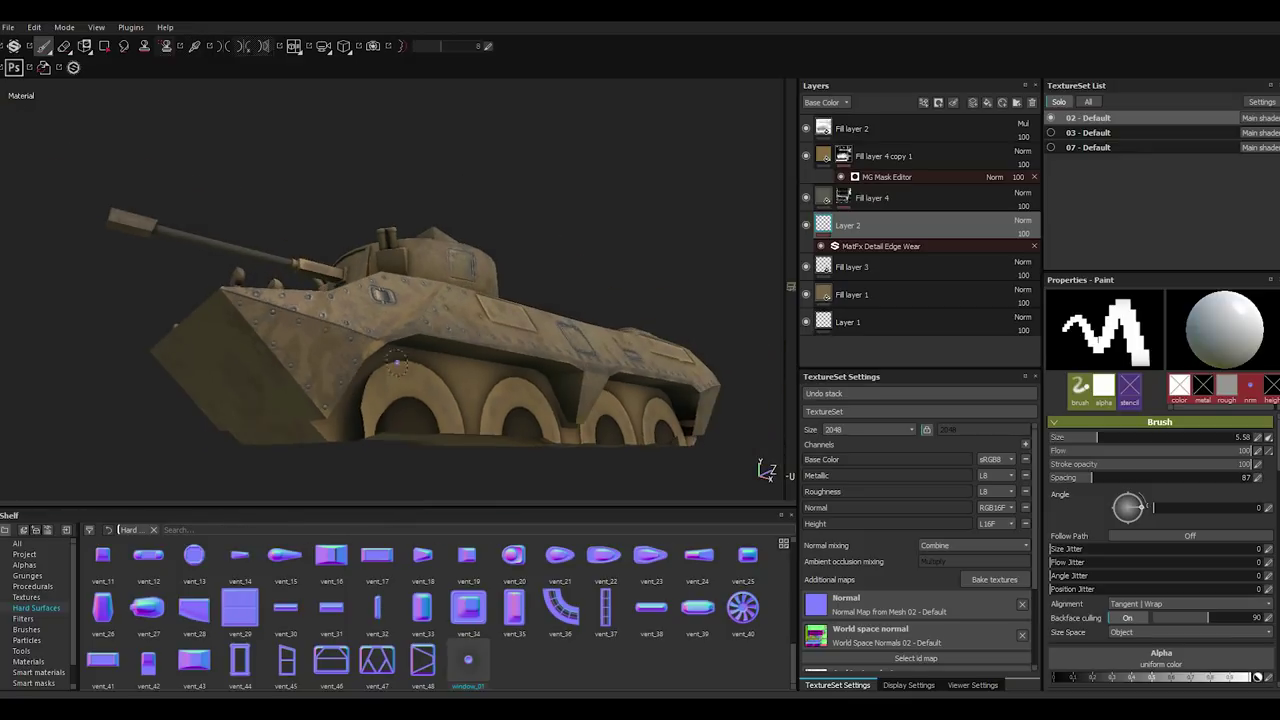
mouse_move(279, 334)
alt+mouse_down()
mouse_move(435, 425)
mouse_move(434, 449)
mouse_move(457, 457)
mouse_move(356, 430)
mouse_move(315, 400)
mouse_move(350, 375)
mouse_move(313, 374)
alt+mouse_up()
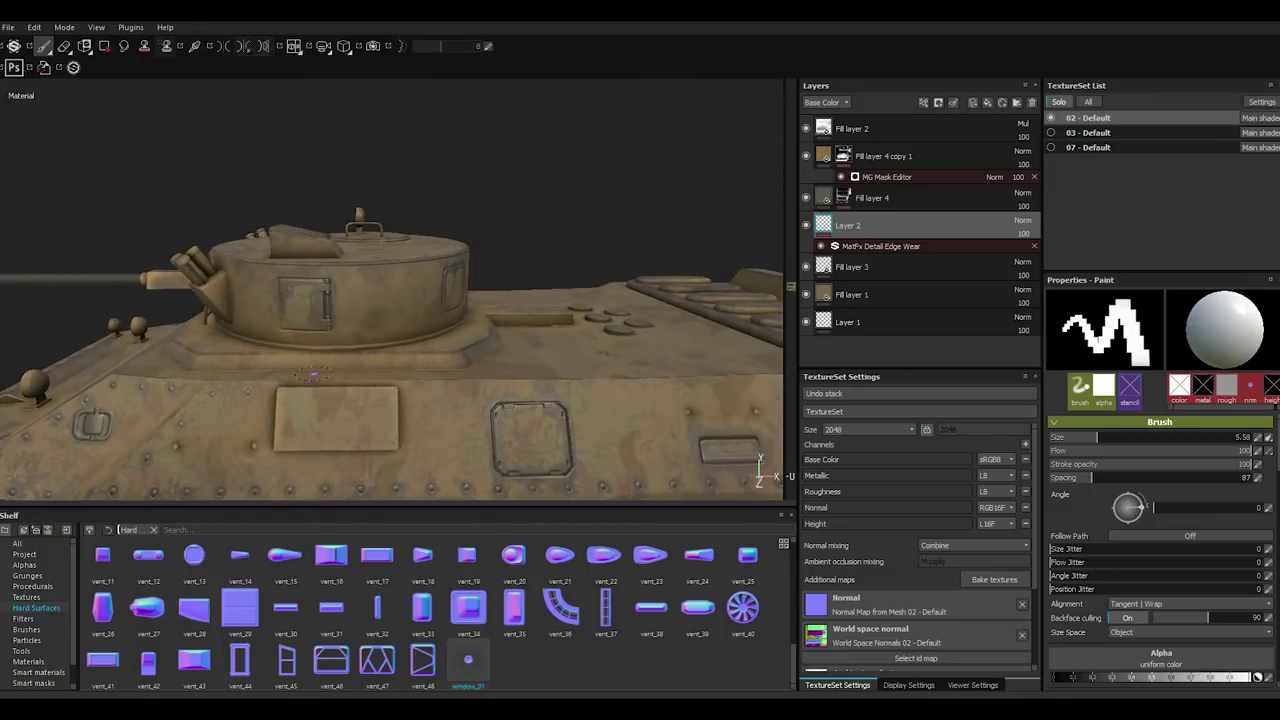
Stamp a first rivet line across the turret and a rivet at its lower edge.
scroll(313, 374, up, 3)
alt+drag(326, 274, 326, 272)
scroll(326, 272, up, 2)
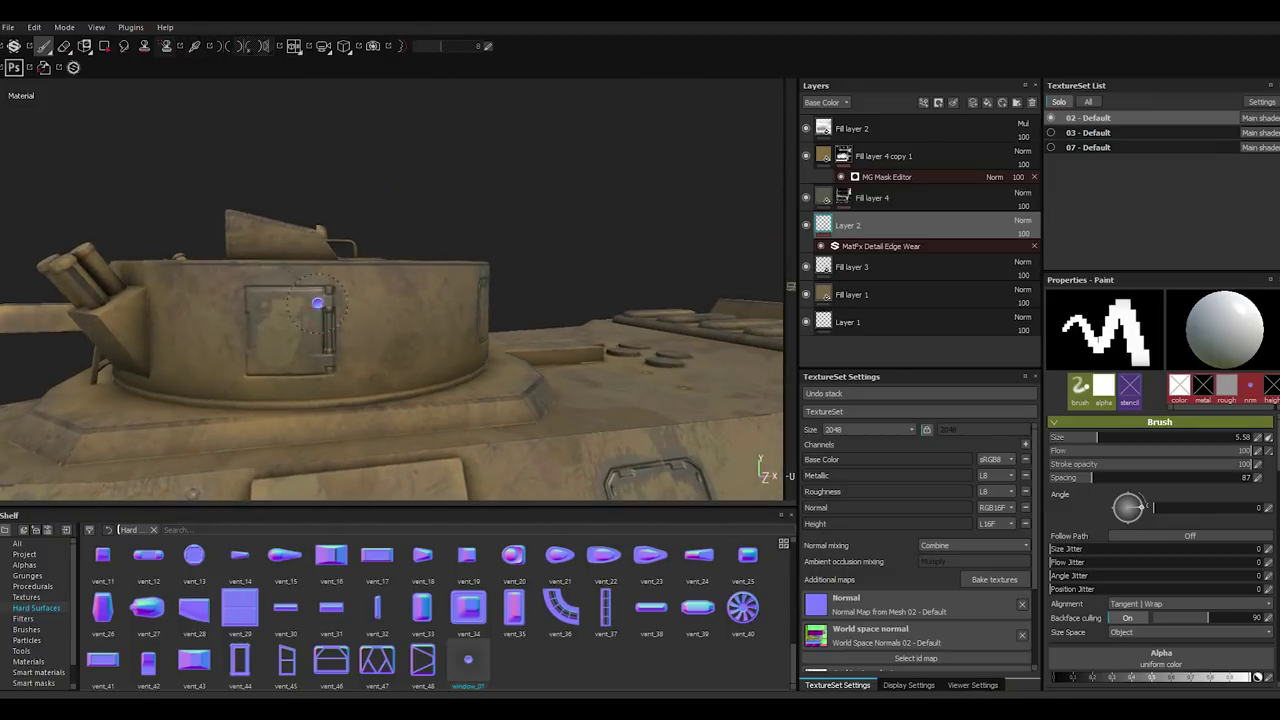
click(152, 274)
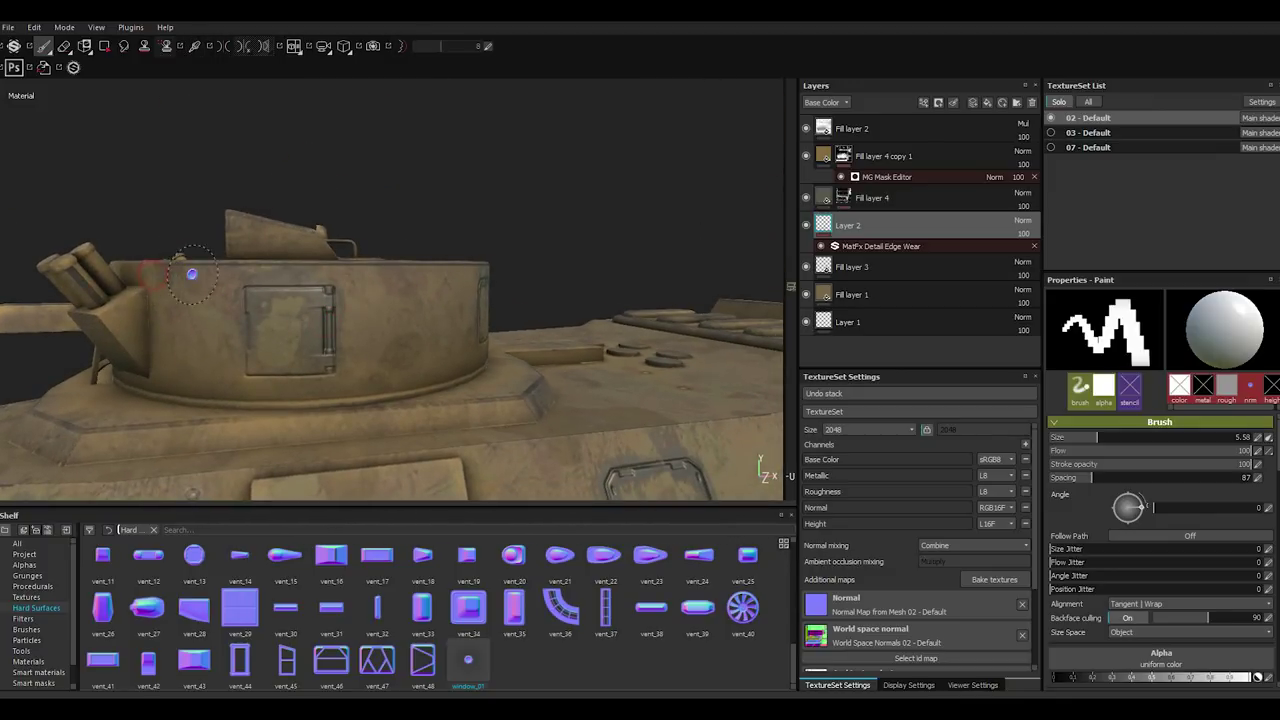
shift+click(413, 277)
click(160, 381)
Add straight rivet rows along the top rim of the turret.
mouse_move(470, 381)
alt+mouse_down()
mouse_move(374, 380)
mouse_move(480, 360)
mouse_move(468, 374)
mouse_move(333, 318)
alt+mouse_up()
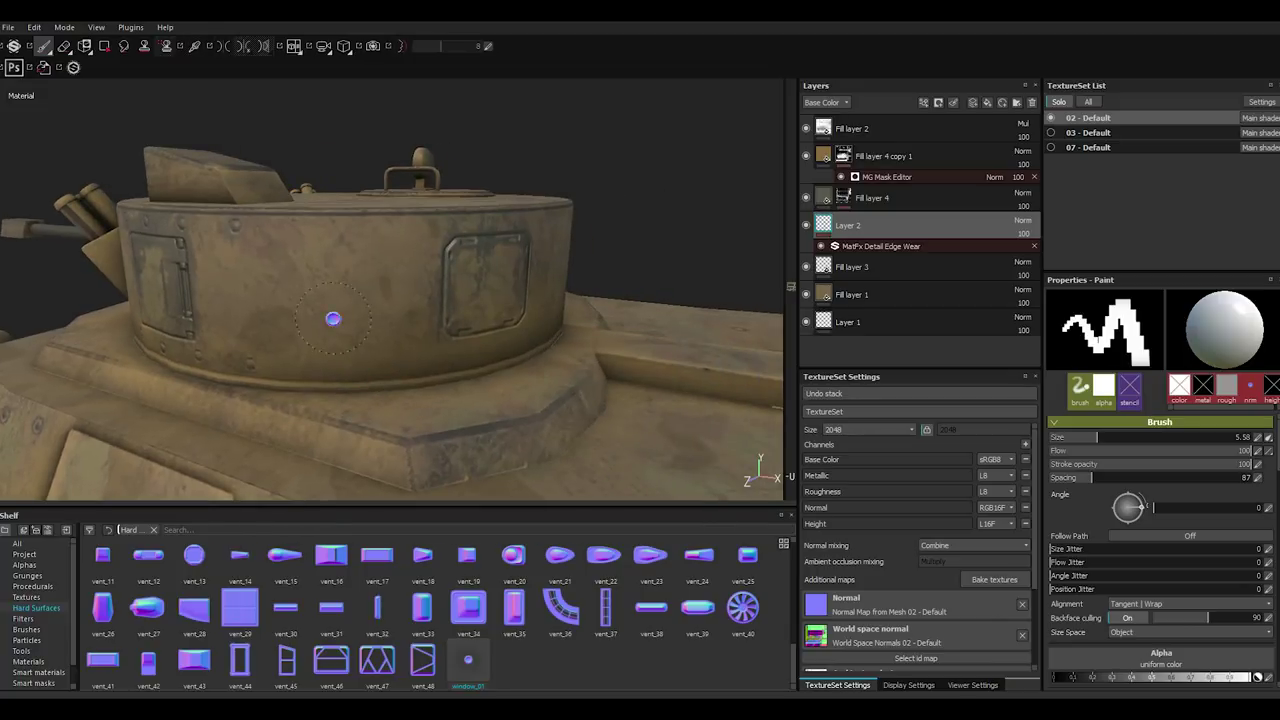
click(291, 231)
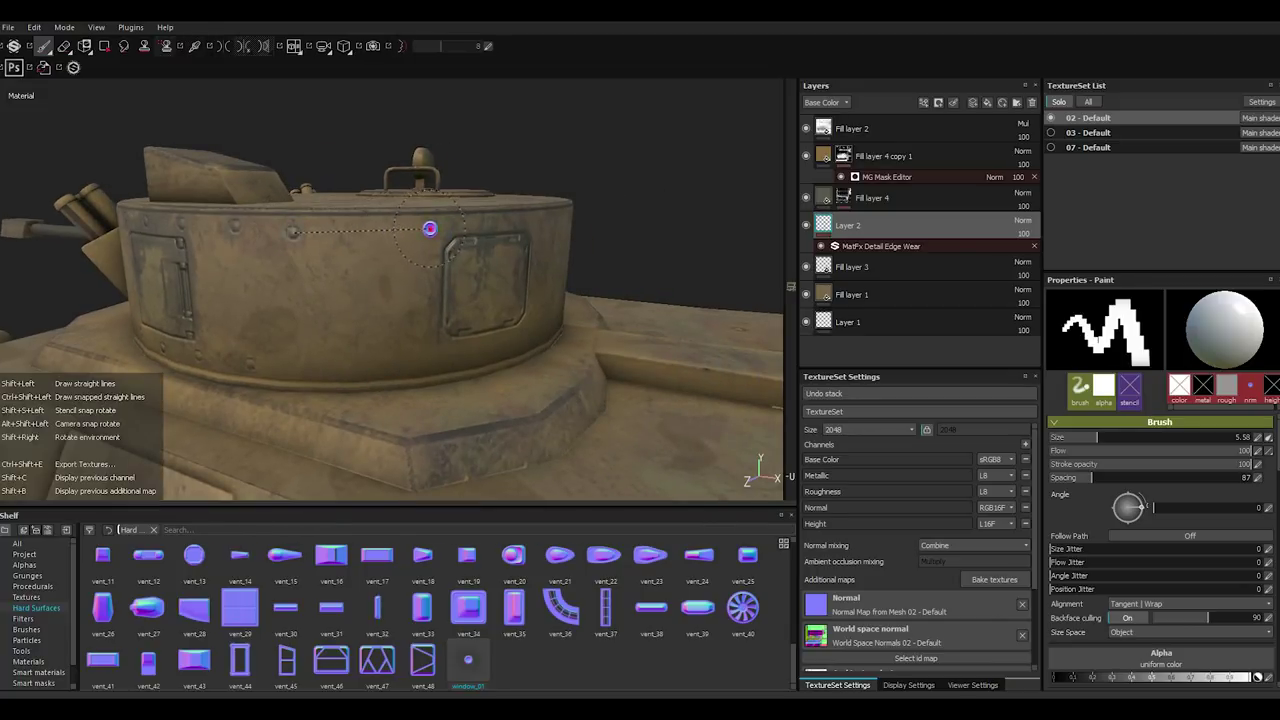
shift+click(429, 228)
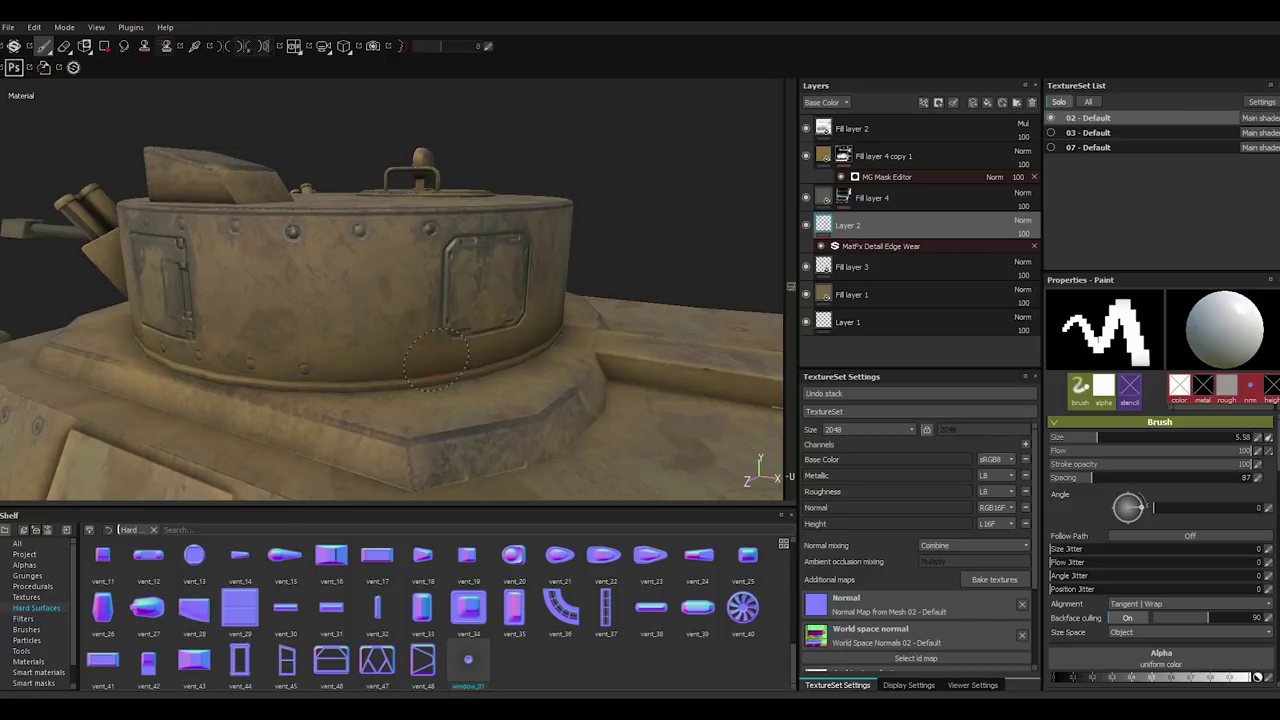
alt+drag(506, 360, 277, 411)
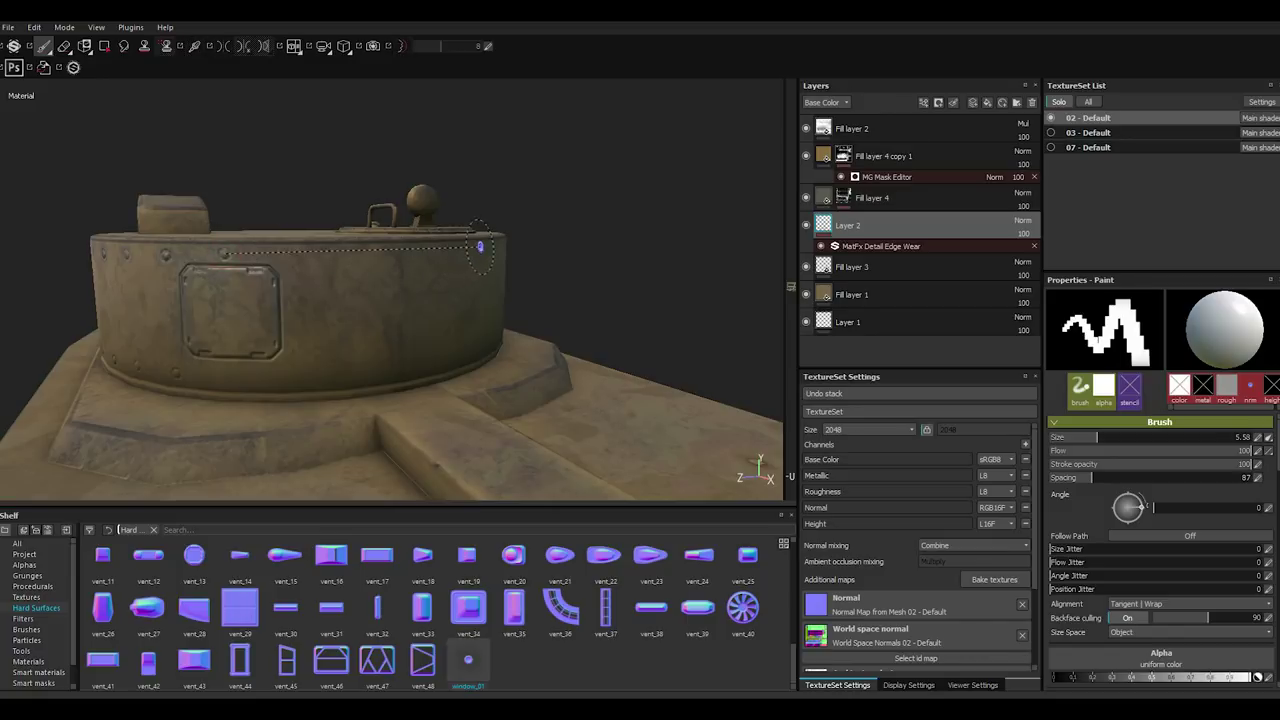
key(shift)
shift+click(498, 246)
alt+drag(498, 258, 358, 299)
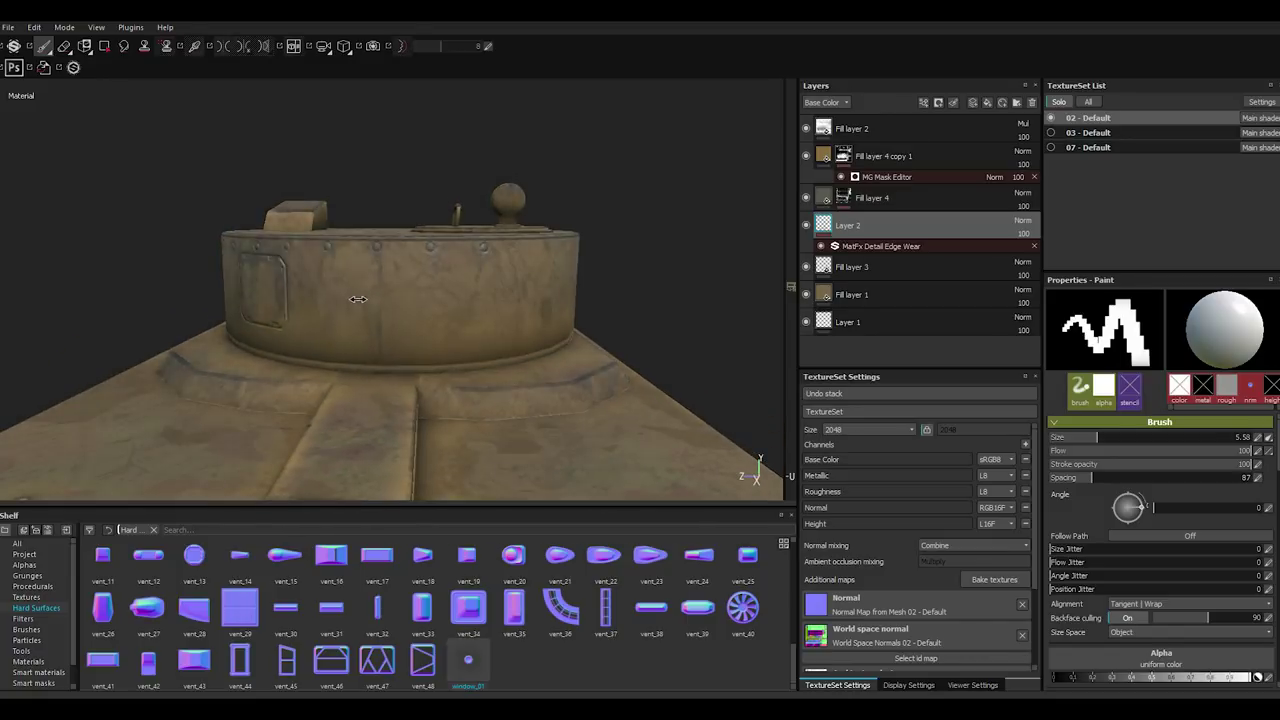
alt+drag(273, 345, 323, 346)
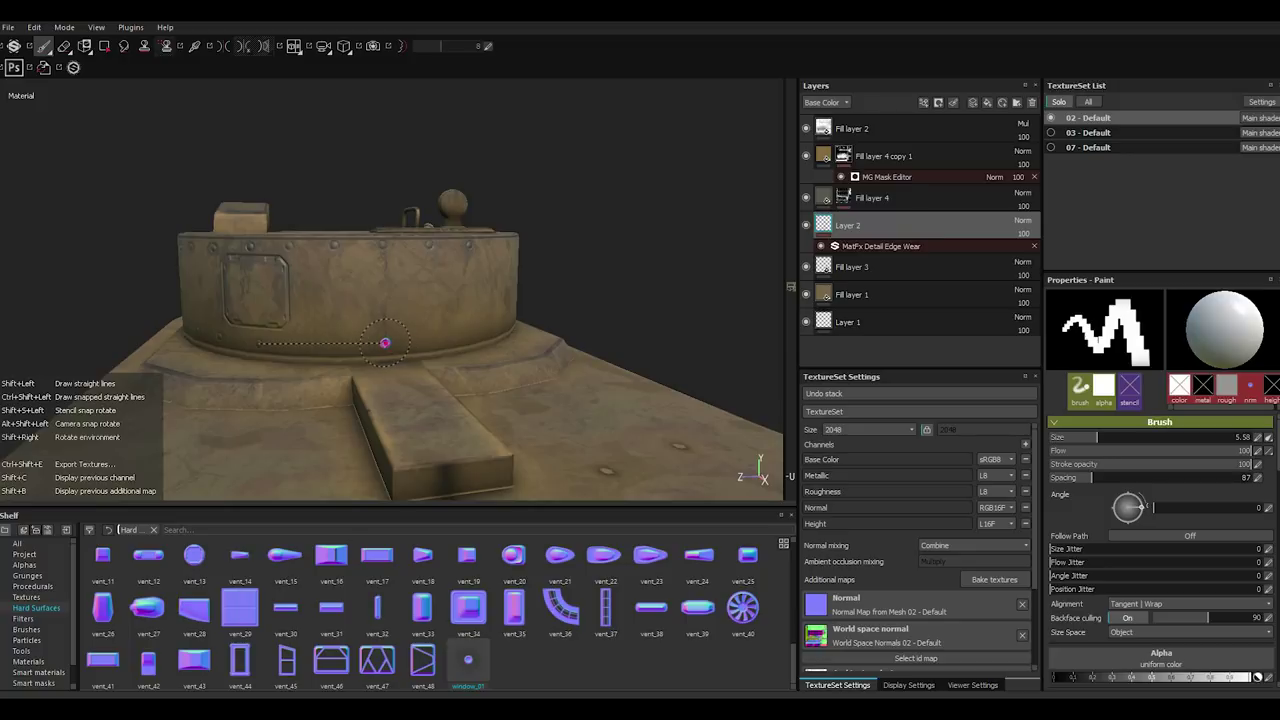
Orbit around the turret to view it from frontal, low side and higher angles.
mouse_move(477, 347)
alt+mouse_down()
mouse_move(319, 389)
mouse_move(289, 371)
alt+mouse_up()
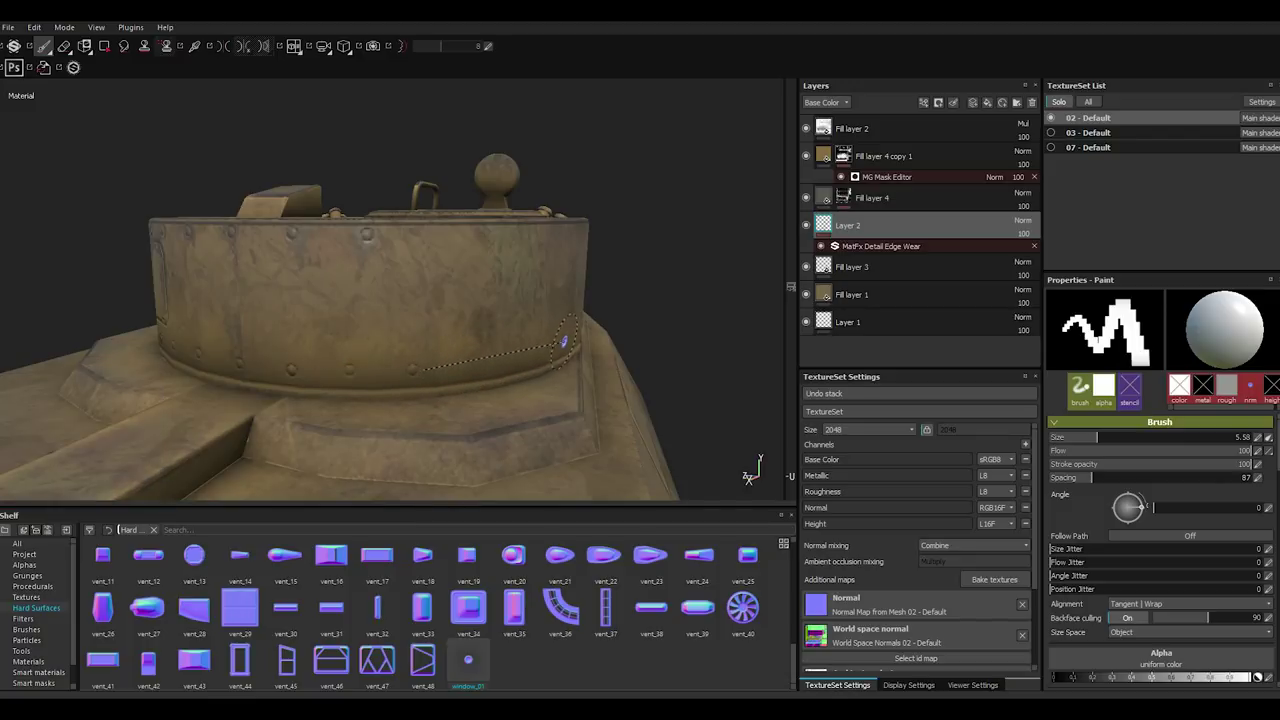
alt+drag(560, 345, 434, 366)
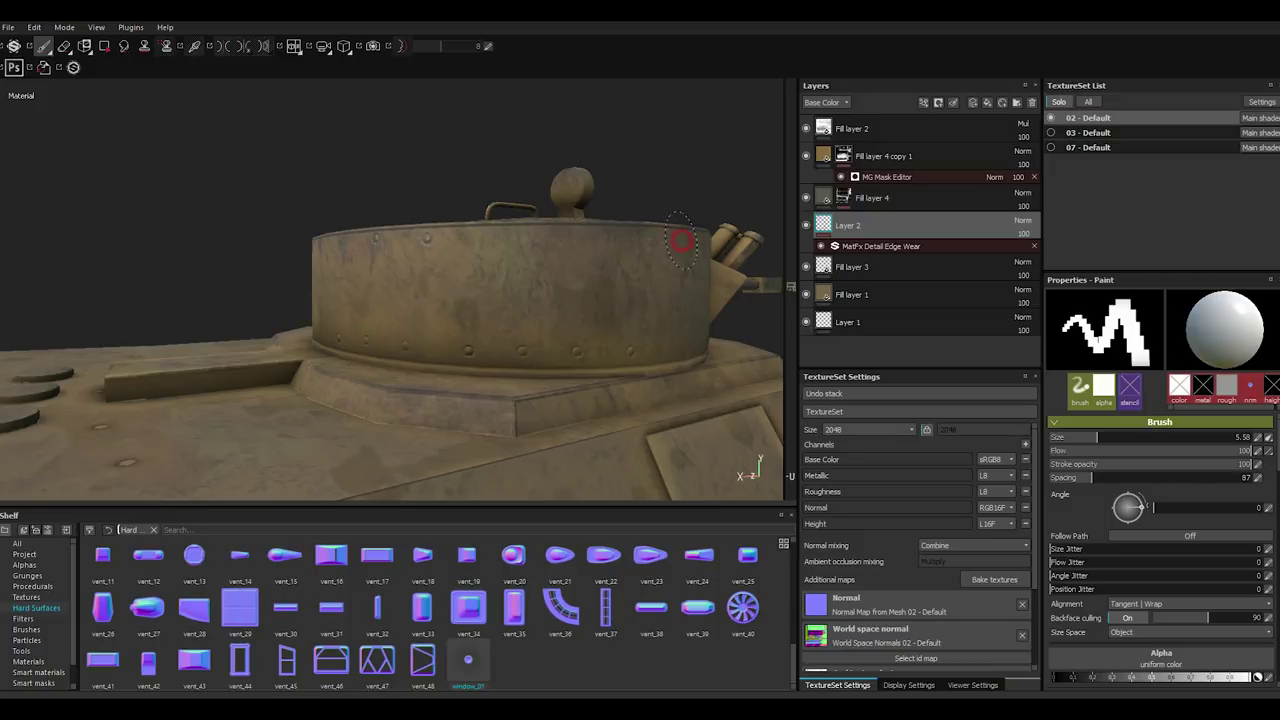
mouse_move(657, 340)
alt+mouse_down()
mouse_move(566, 364)
mouse_move(306, 368)
alt+mouse_up()
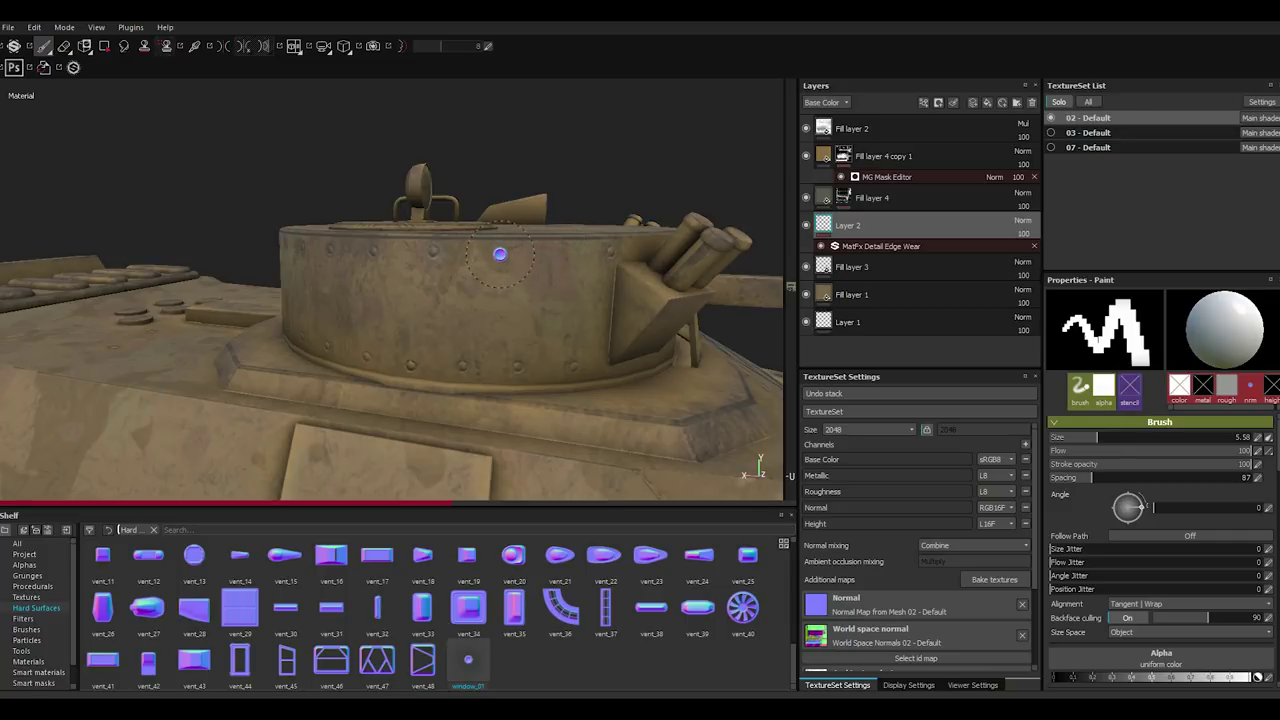
mouse_move(491, 331)
alt+mouse_down()
mouse_move(494, 358)
mouse_move(280, 354)
mouse_move(404, 271)
alt+mouse_up()
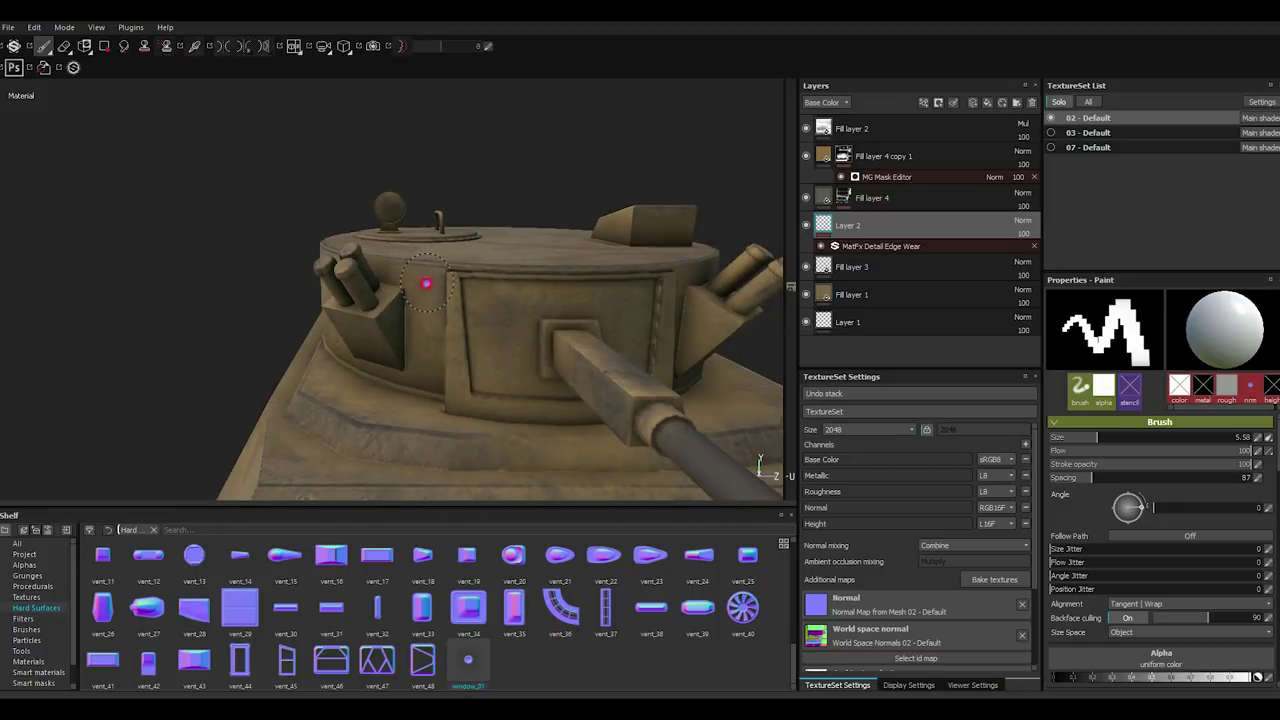
Stamp a rivet row along the right edge of the turret's front door panel.
alt+drag(429, 387, 429, 387)
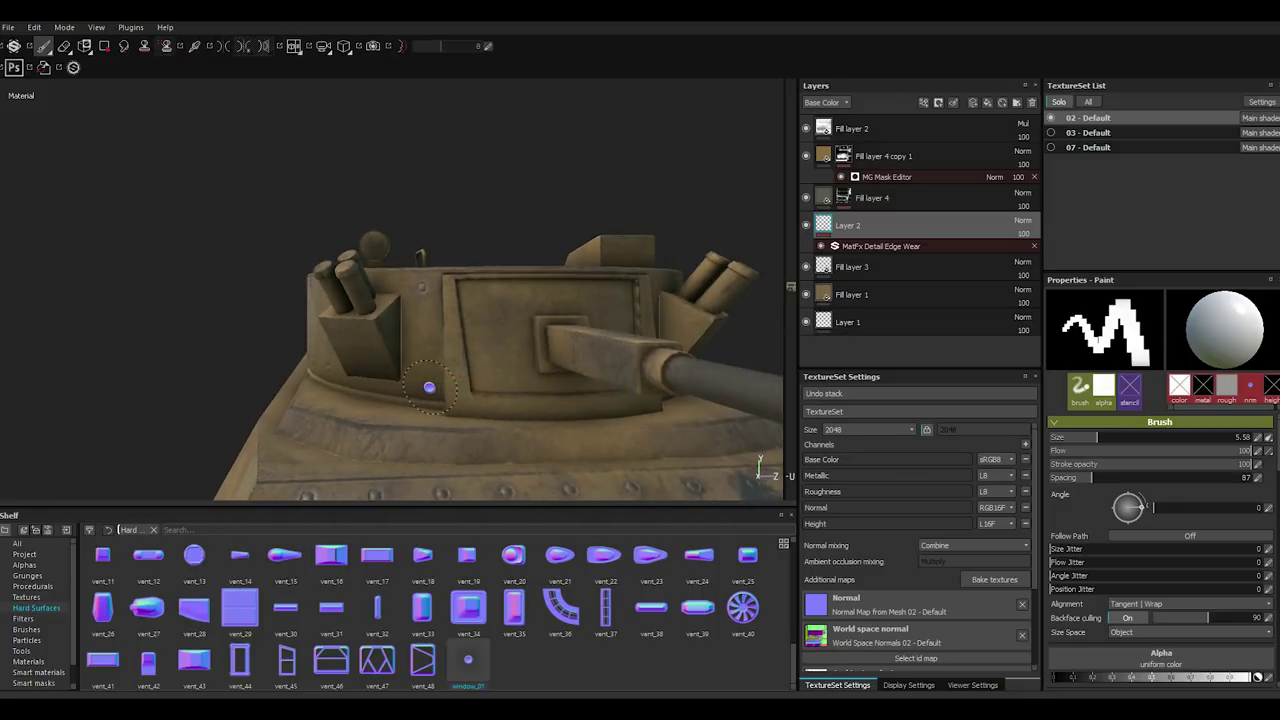
mouse_move(631, 378)
alt+mouse_down()
mouse_move(558, 401)
mouse_move(289, 329)
mouse_move(166, 343)
alt+mouse_up()
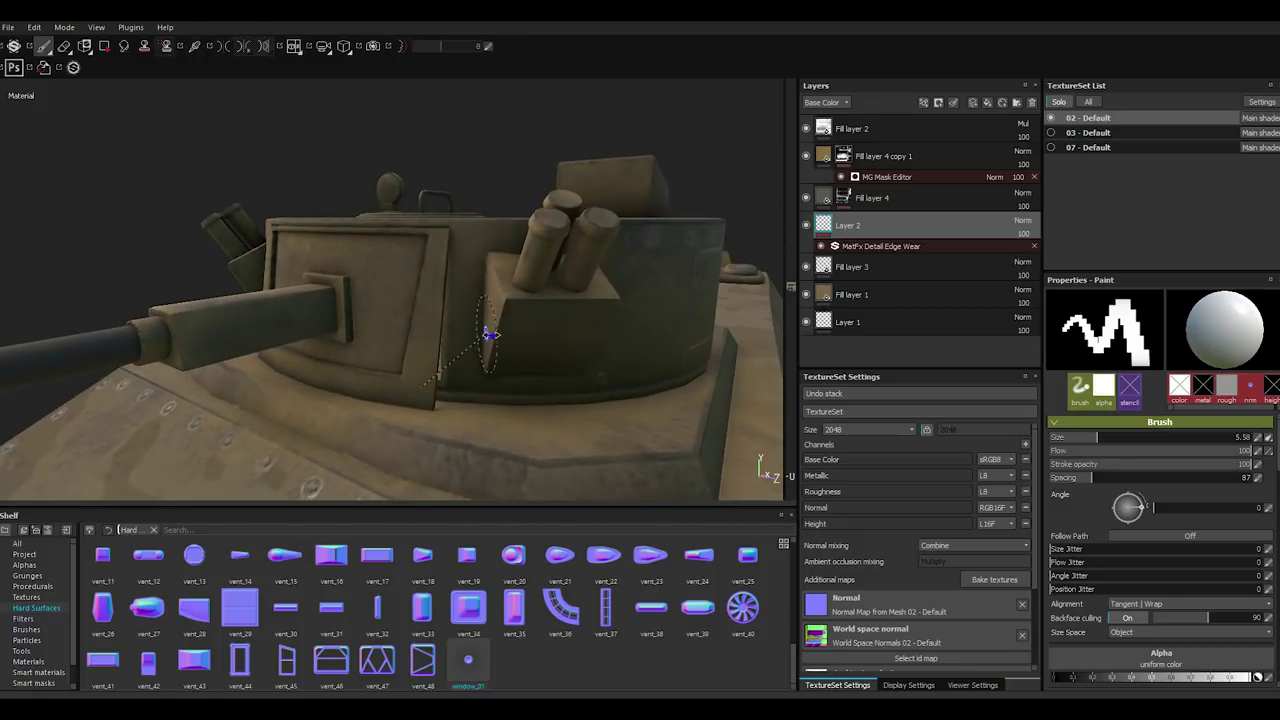
mouse_move(489, 334)
alt+mouse_down()
mouse_move(462, 345)
mouse_move(560, 349)
mouse_move(491, 360)
mouse_move(609, 366)
mouse_move(437, 246)
alt+mouse_up()
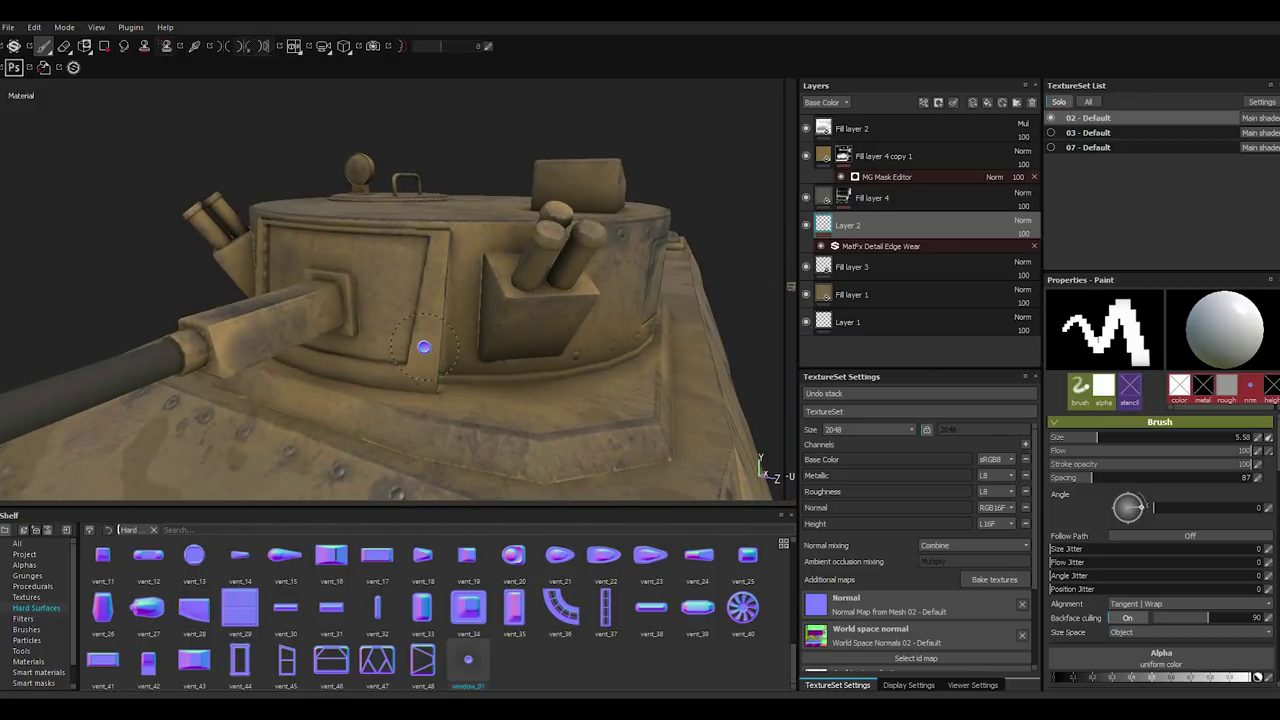
shift+click(437, 258)
Add a straight rivet line along the door panel's other edge.
alt+drag(398, 365, 333, 262)
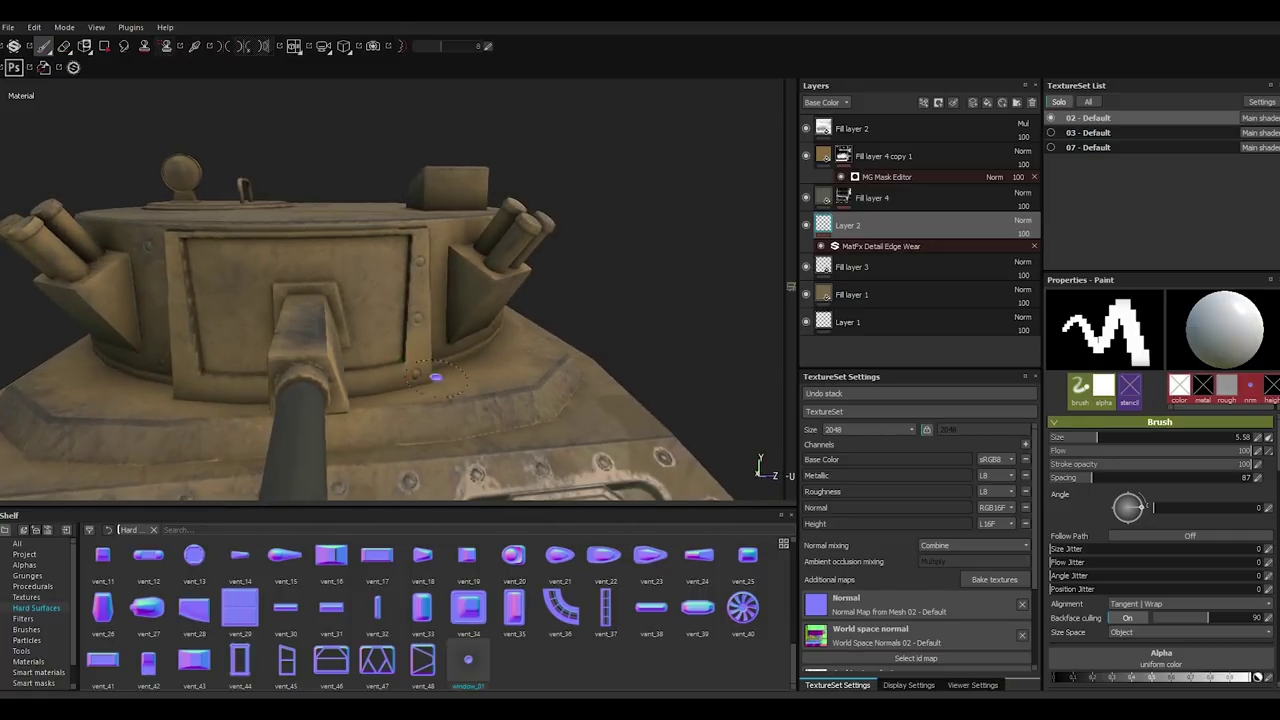
alt+drag(286, 226, 330, 228)
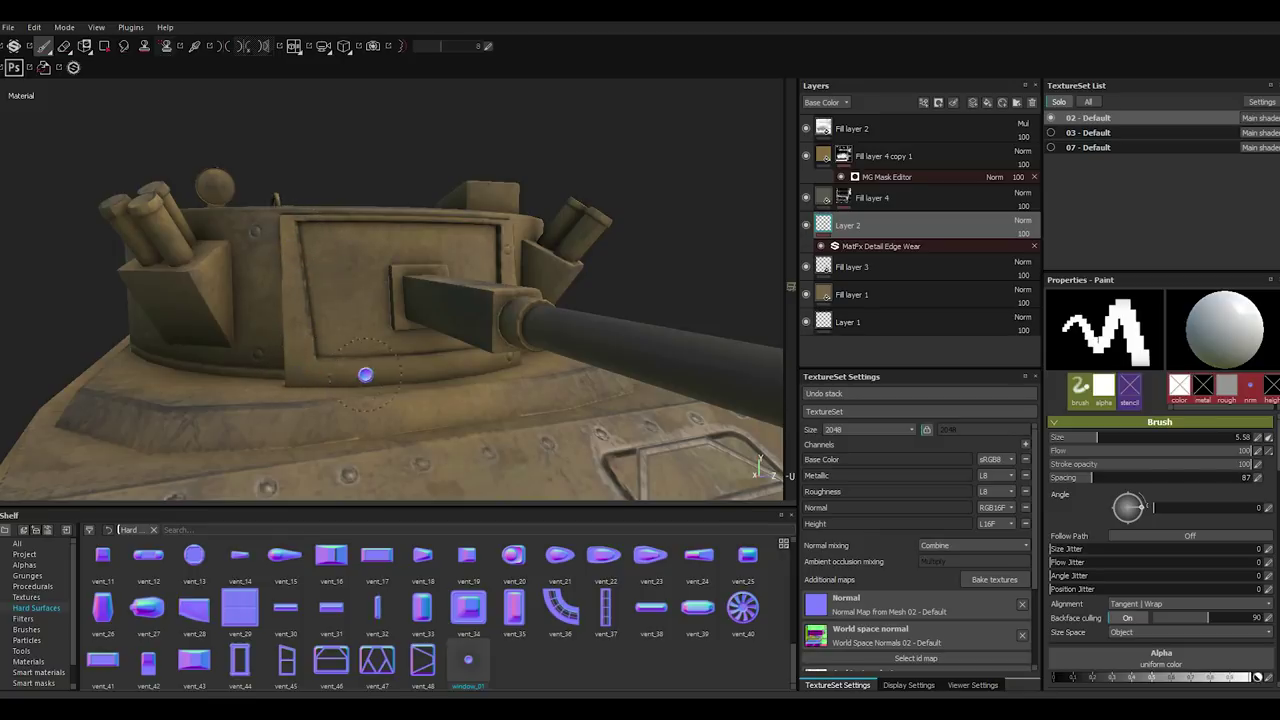
alt+drag(478, 362, 457, 351)
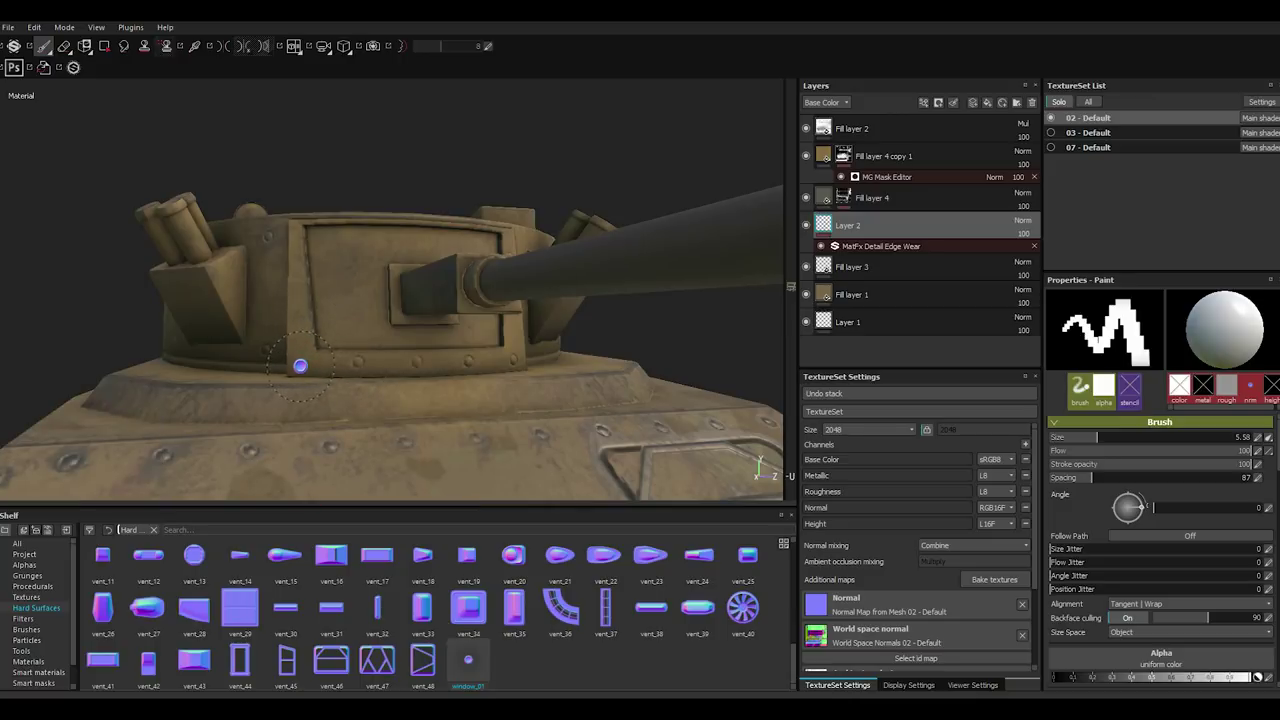
key(shift)
shift+click(296, 252)
alt+drag(386, 306, 193, 374)
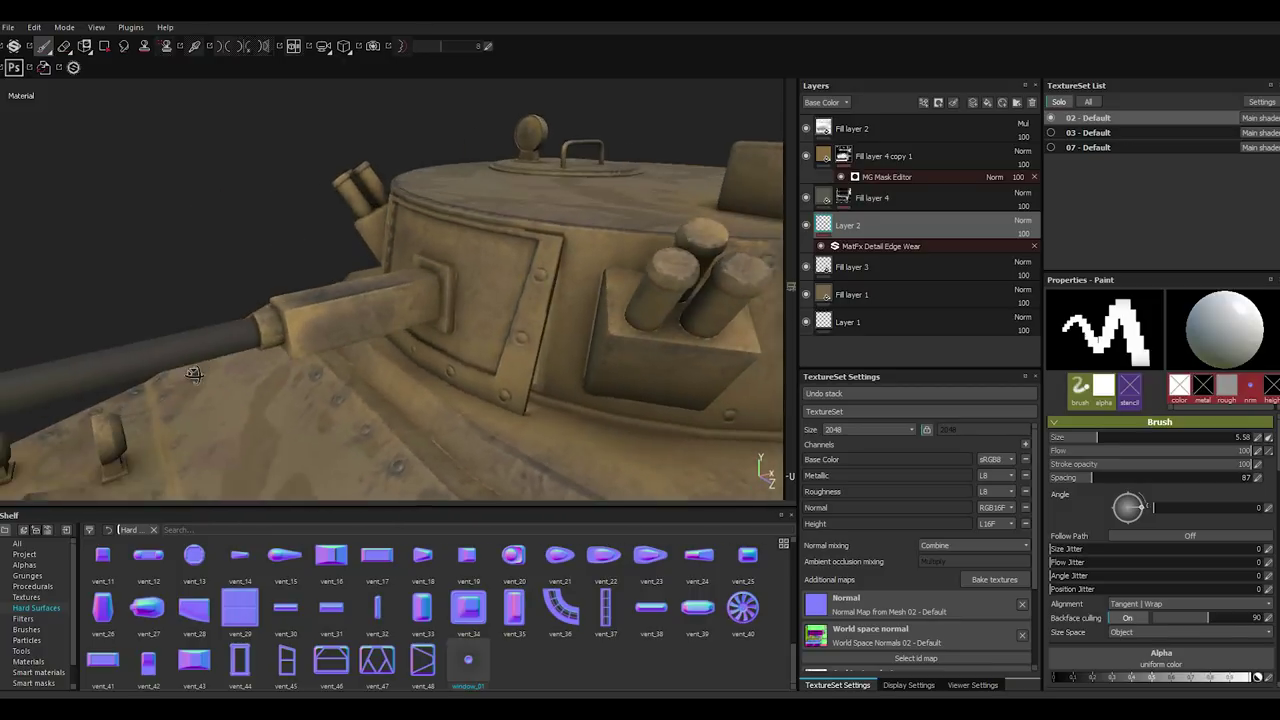
Stamp a straight rivet row along the top edge of the hull-side panel.
scroll(355, 330, down, 3)
scroll(398, 360, down, 2)
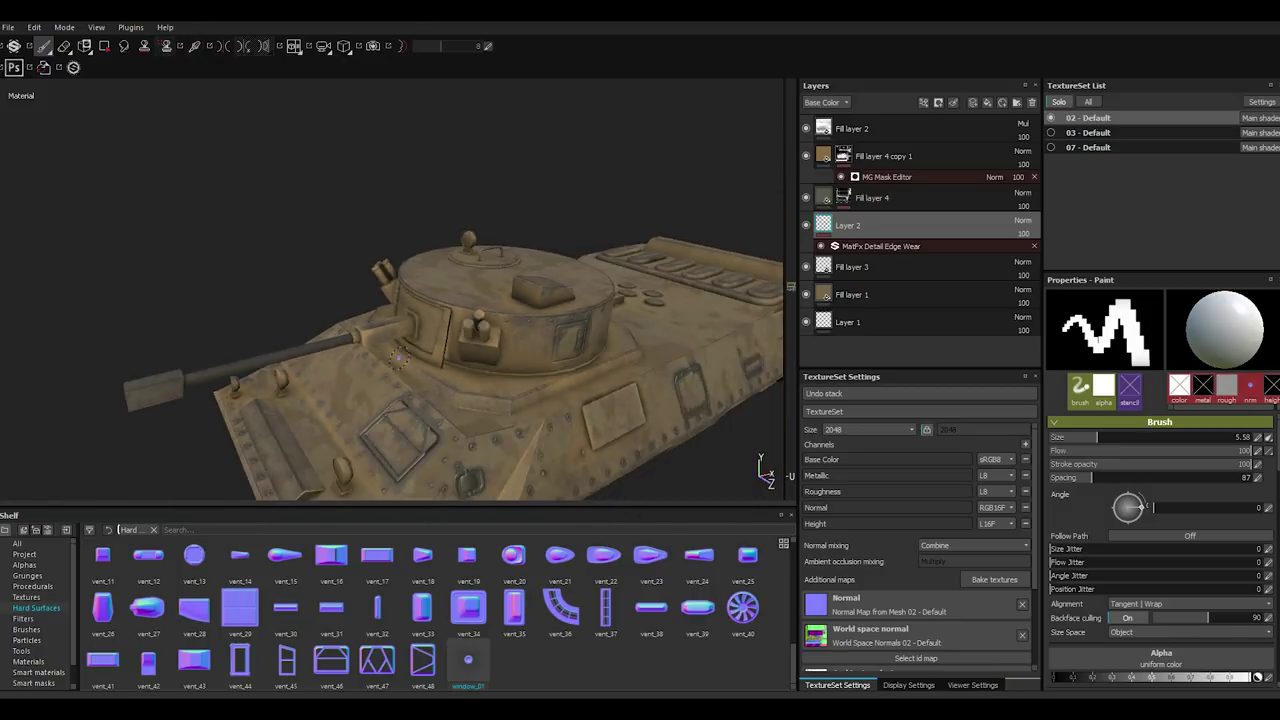
mouse_move(400, 359)
alt+mouse_down()
mouse_move(371, 363)
mouse_move(265, 319)
alt+mouse_up()
mouse_move(391, 347)
alt+mouse_down()
mouse_move(481, 400)
mouse_move(251, 377)
alt+mouse_up()
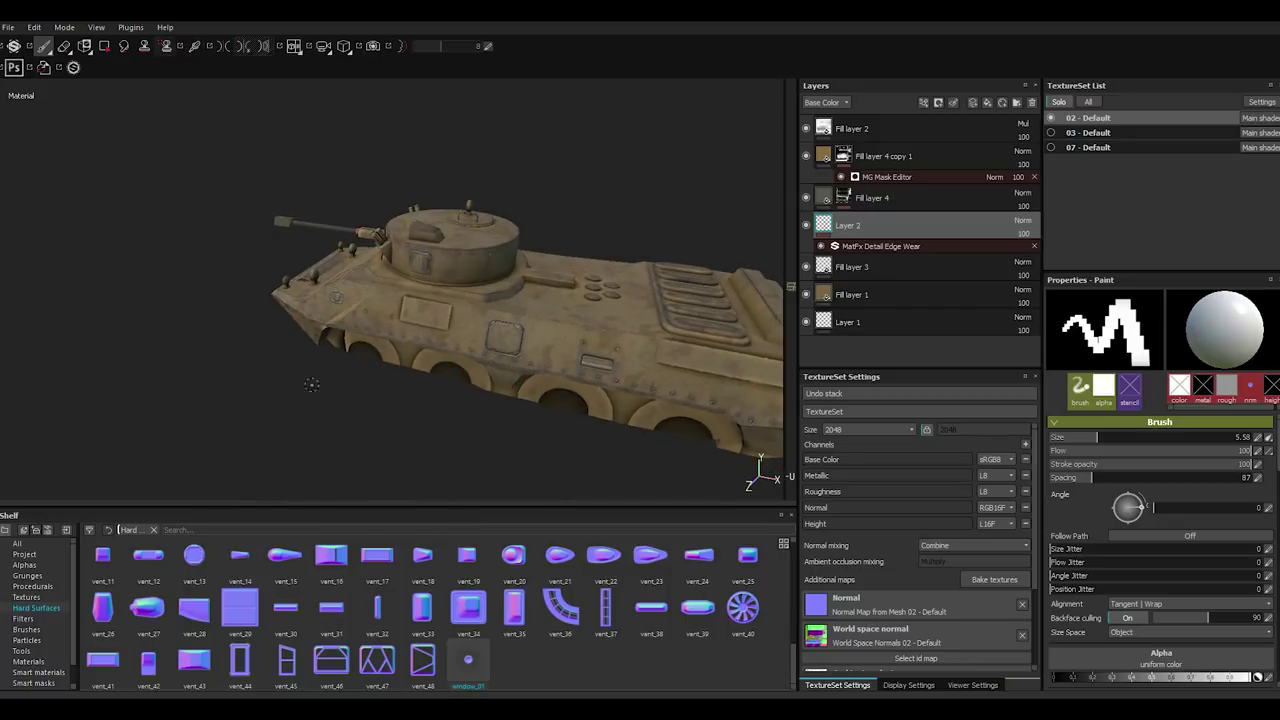
alt+drag(251, 377, 390, 356)
scroll(386, 360, up, 5)
scroll(386, 360, up, 3)
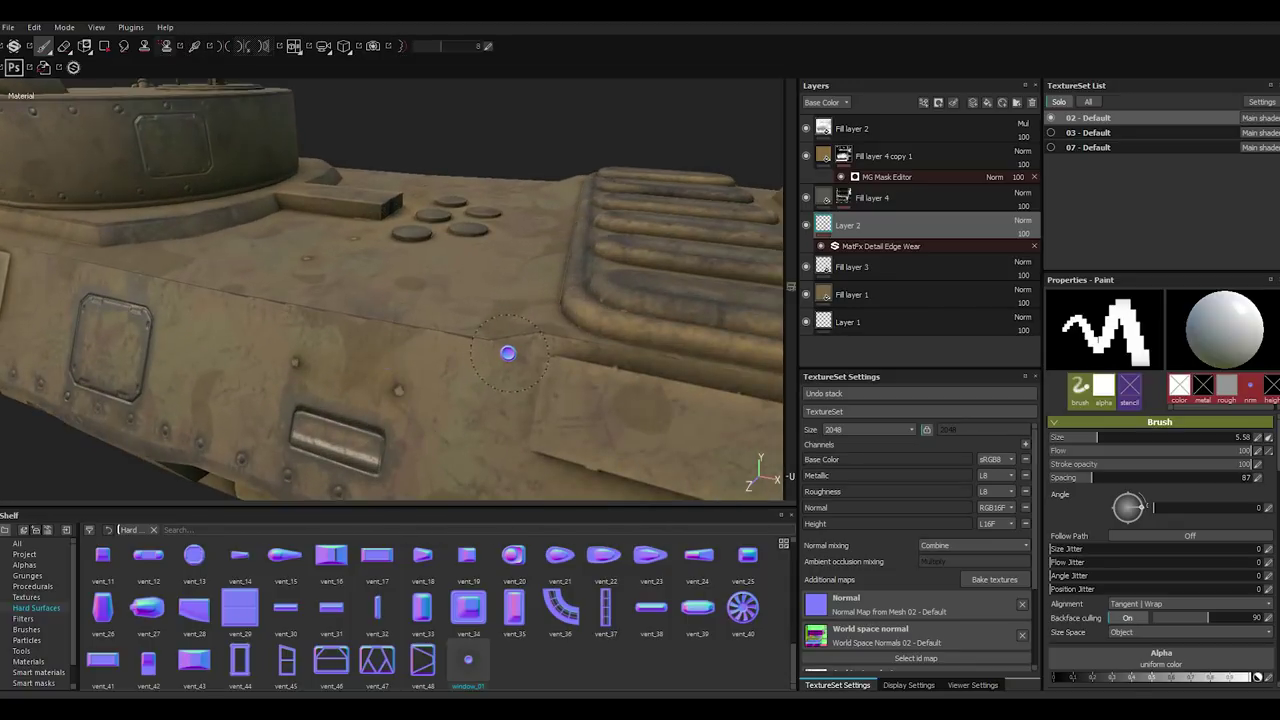
shift+click(190, 296)
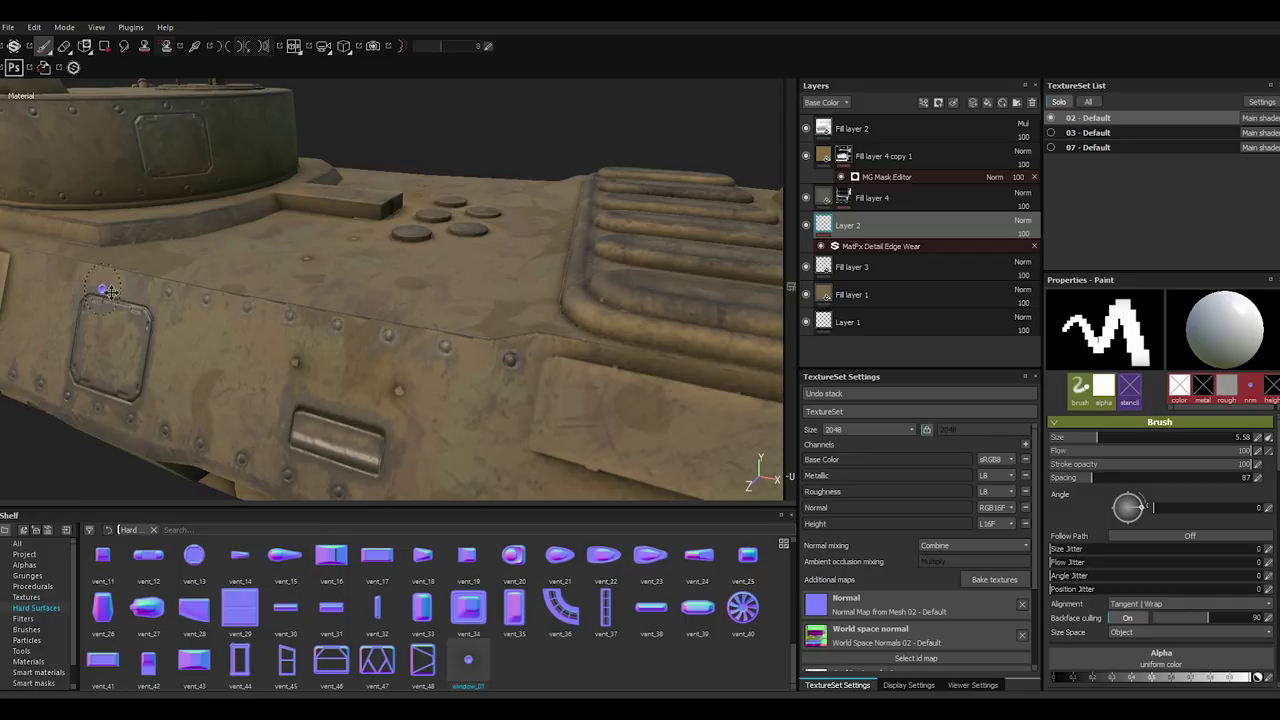
Orbit around the riveted hull side, then zoom out to see the whole vehicle.
alt+drag(106, 290, 343, 316)
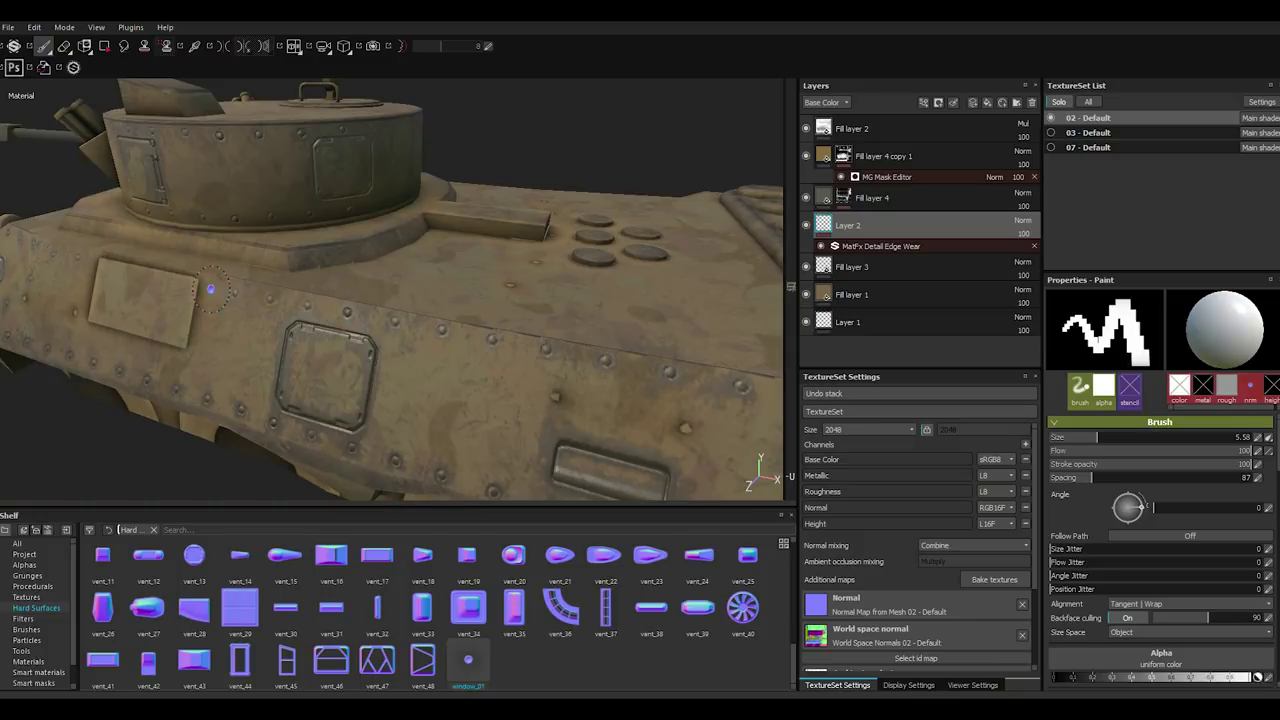
mouse_move(211, 289)
alt+mouse_down()
mouse_move(306, 320)
mouse_move(286, 329)
mouse_move(300, 329)
alt+mouse_up()
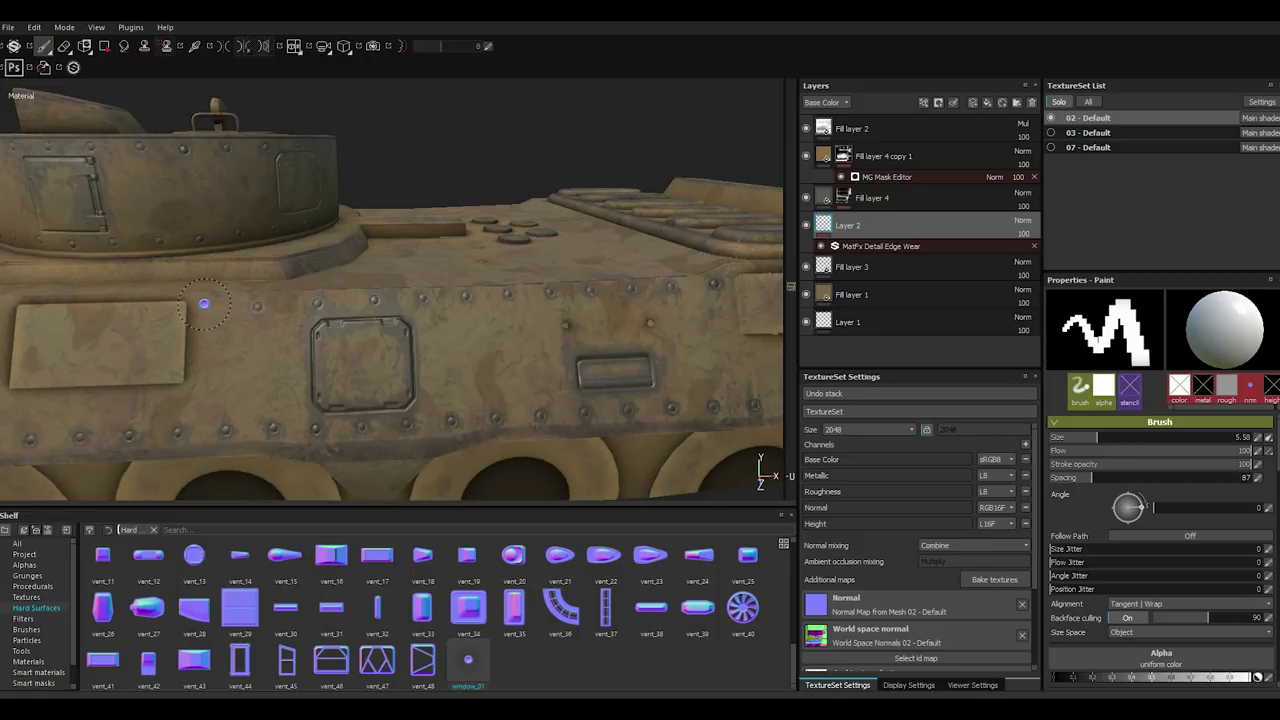
mouse_move(206, 306)
alt+mouse_down()
mouse_move(251, 334)
mouse_move(436, 364)
alt+mouse_up()
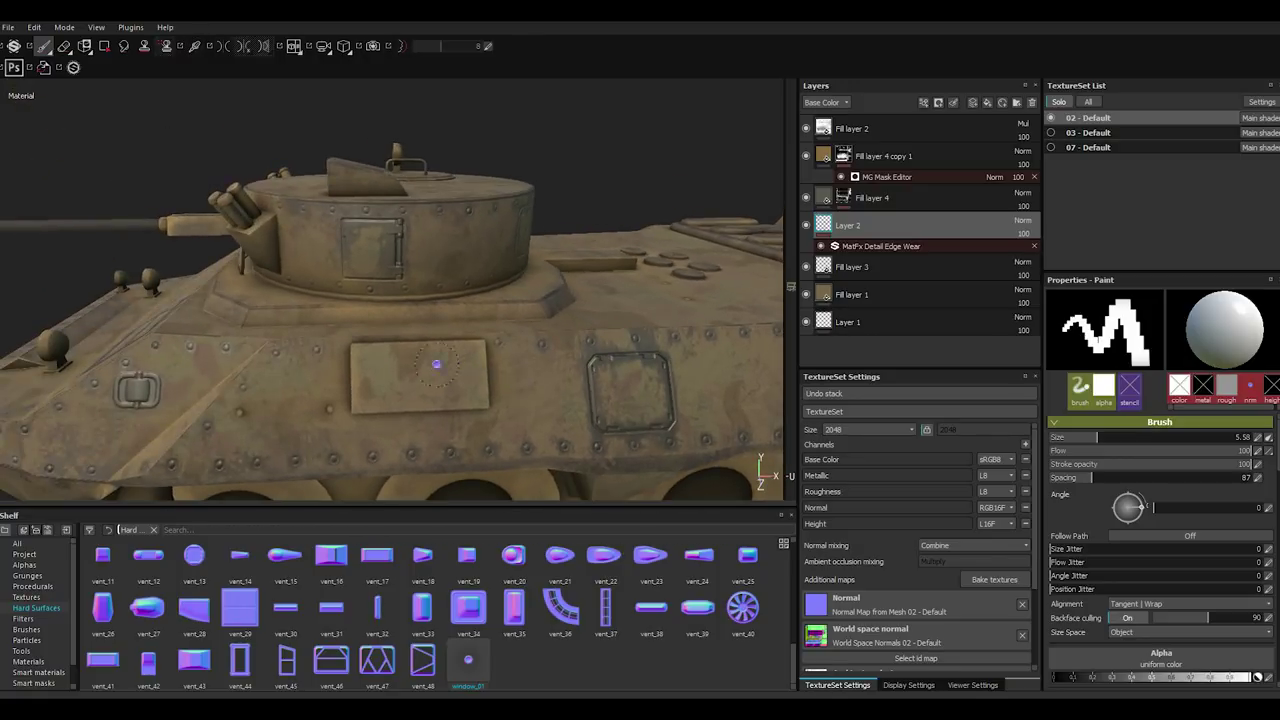
alt+right_drag(372, 356, 335, 370)
alt+drag(335, 370, 483, 366)
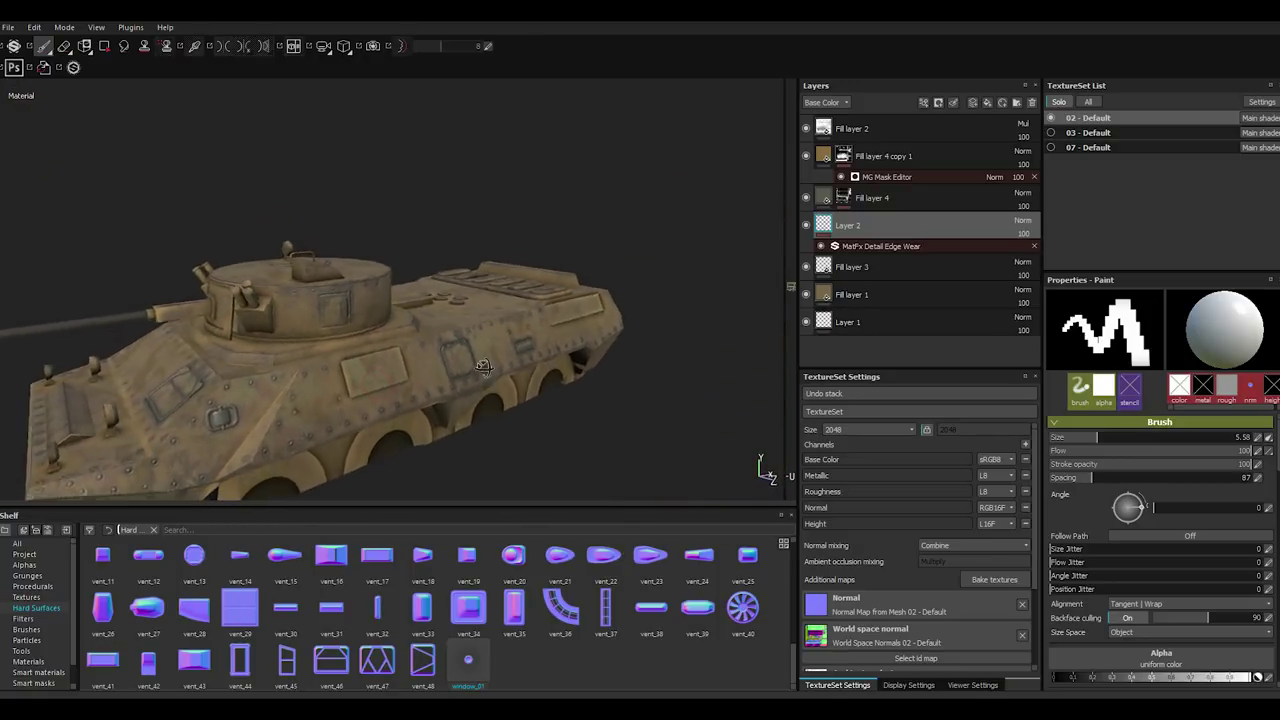
Display all three texture sets at once so the wheels and turret reappear.
shift+right_drag(483, 366, 520, 366)
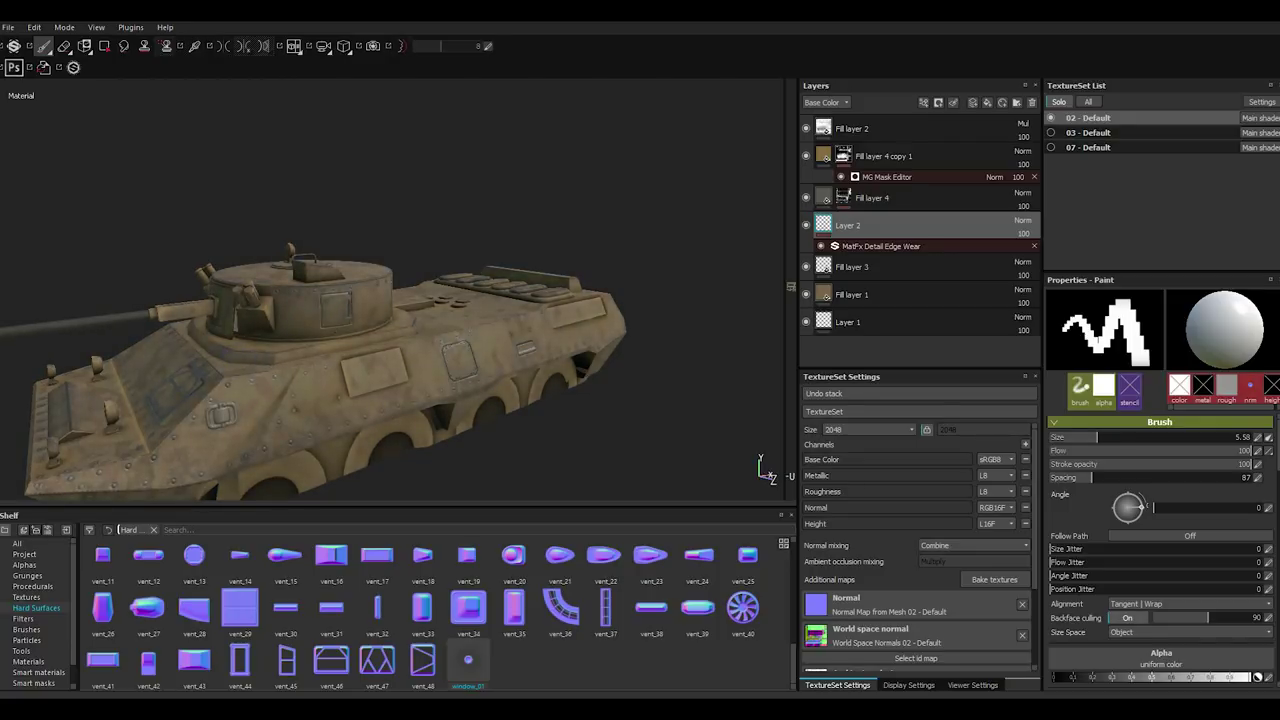
alt+drag(520, 366, 600, 362)
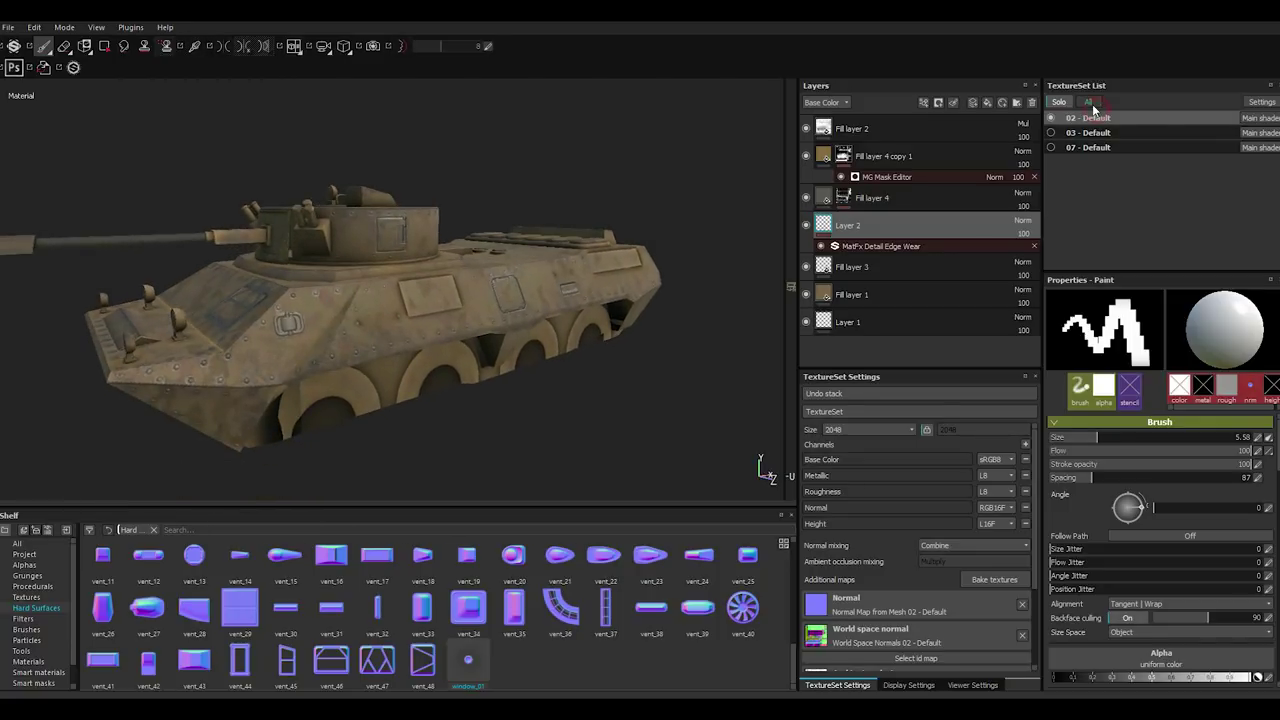
click(1094, 108)
alt+drag(497, 322, 508, 413)
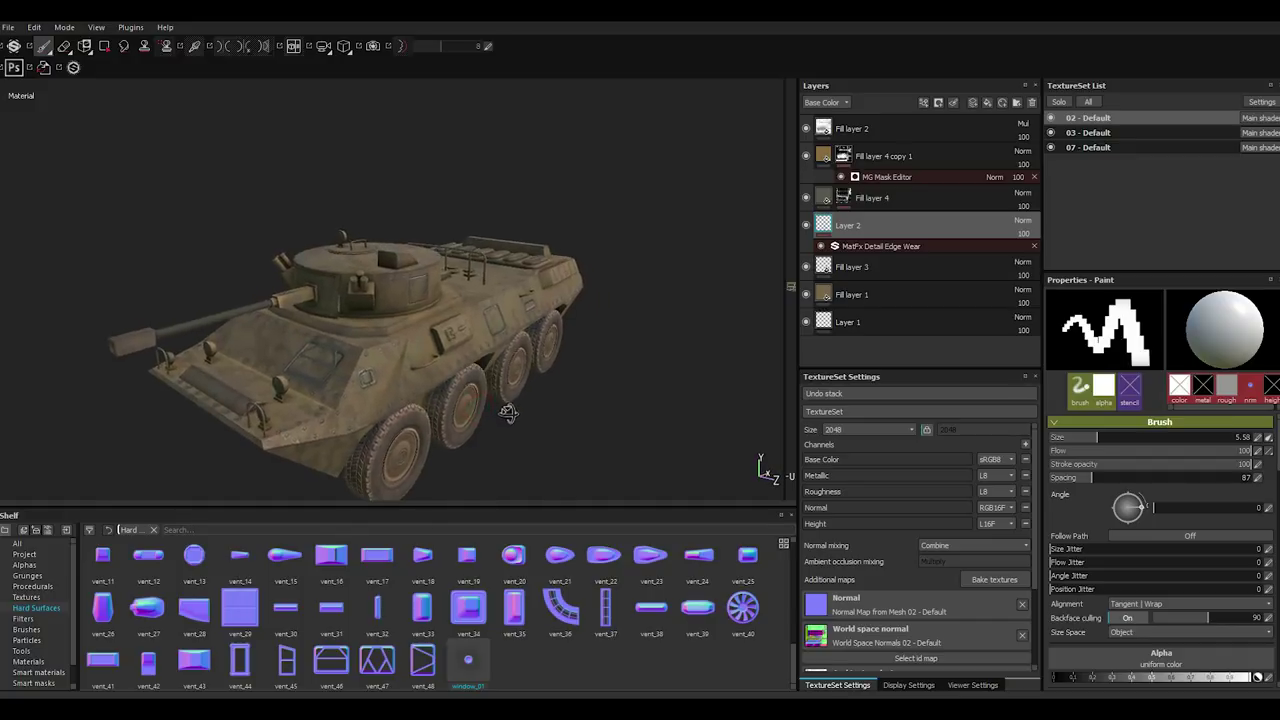
In the MatFx Detail Edge Wear filter, set a darker tan base colour.
click(905, 246)
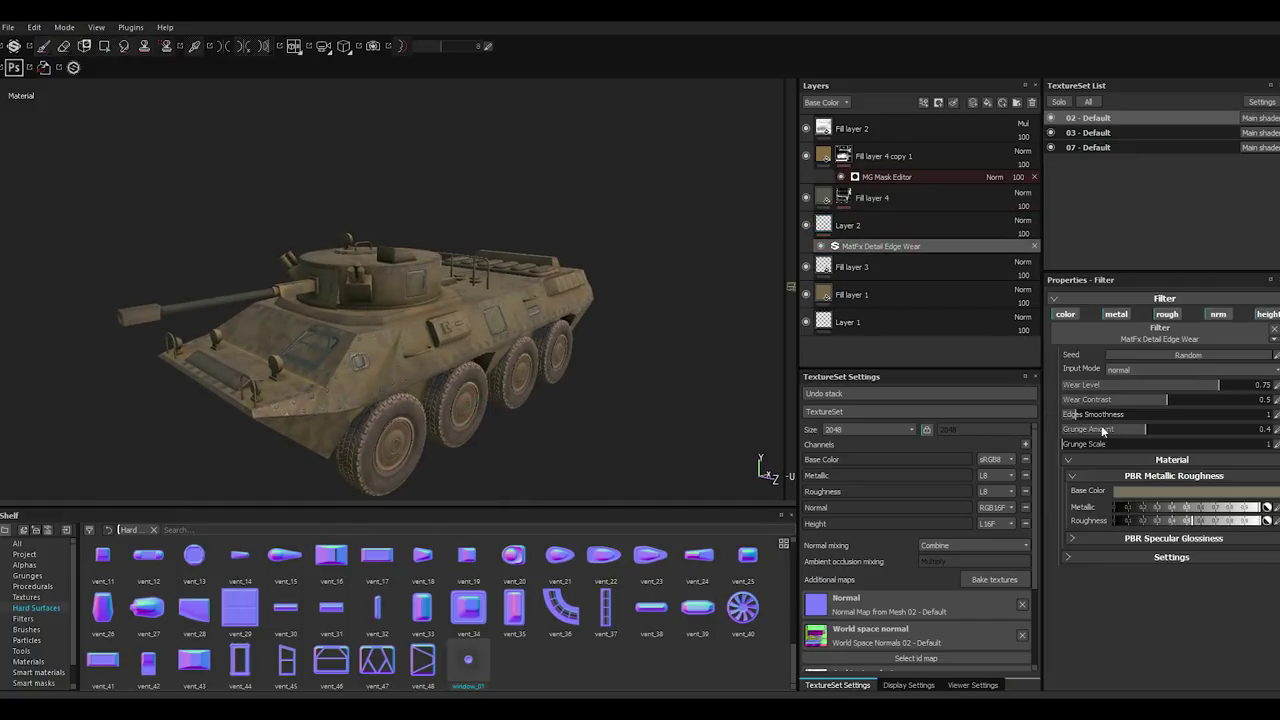
click(1159, 494)
click(1070, 520)
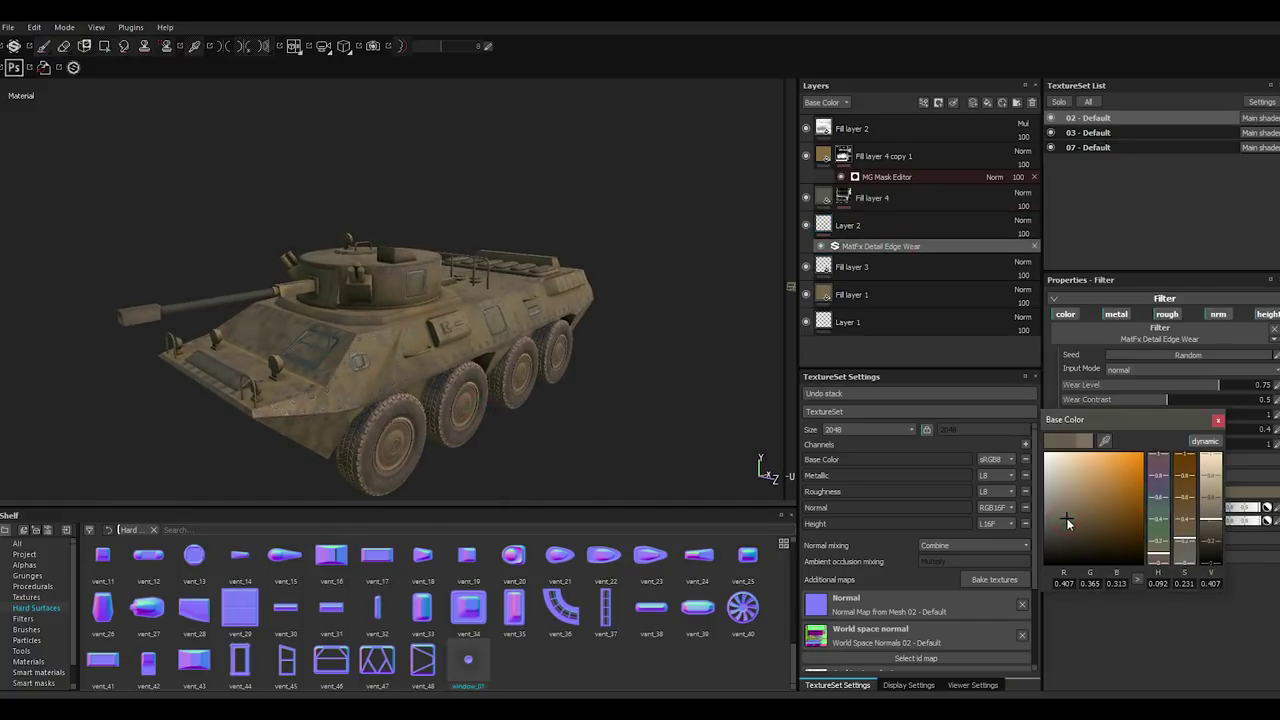
click(1071, 517)
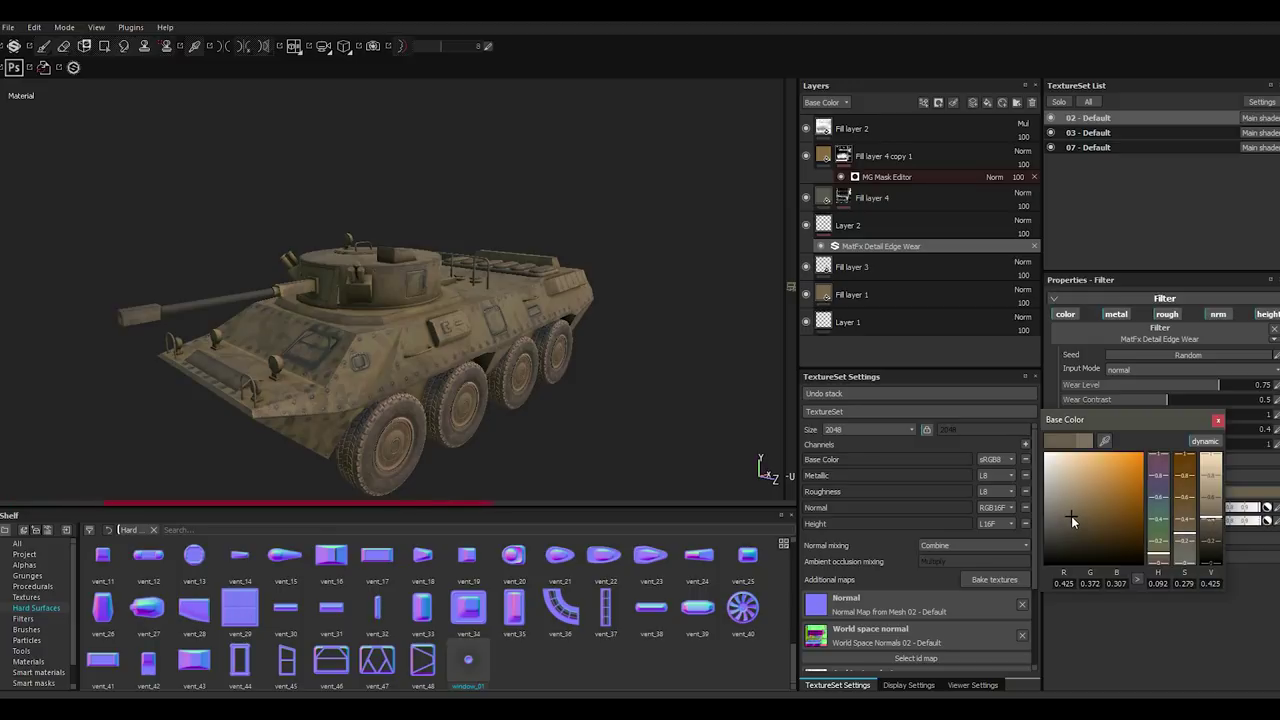
click(1073, 513)
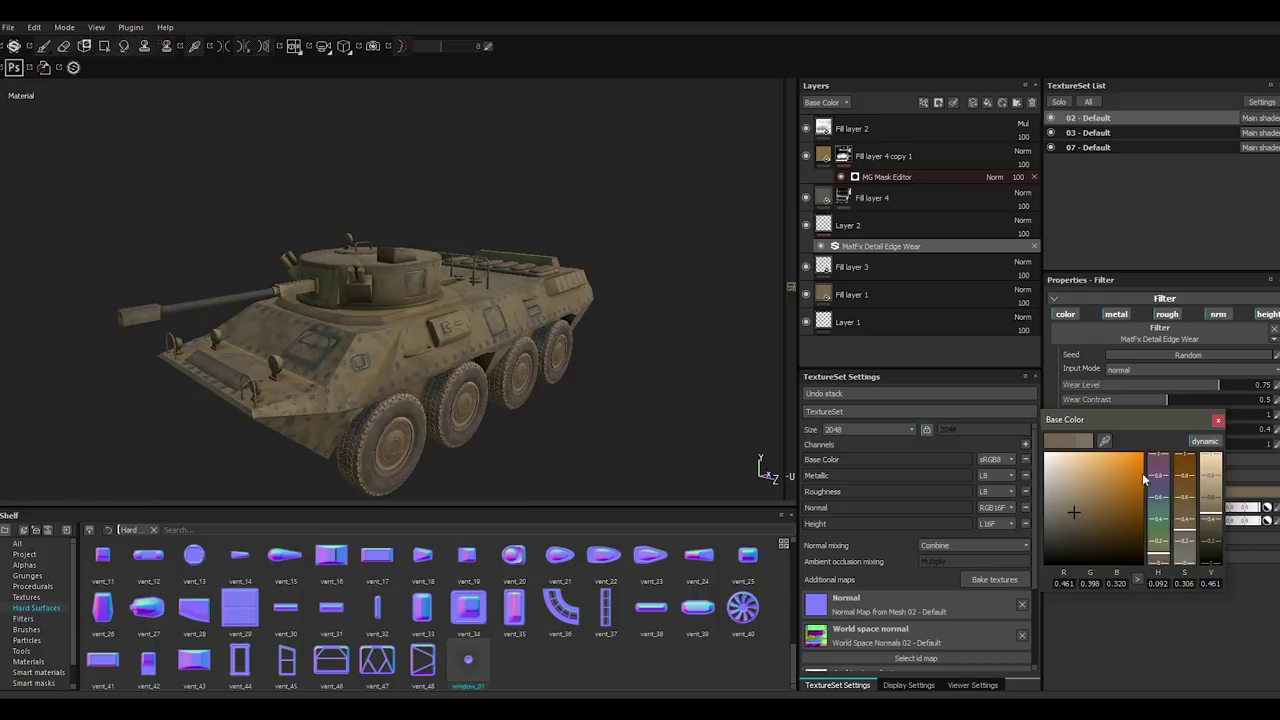
click(1217, 419)
alt+drag(491, 409, 340, 430)
Refine the edge wear base colour to a darker brown, RGB 0.407, 0.340, 0.258.
click(1121, 491)
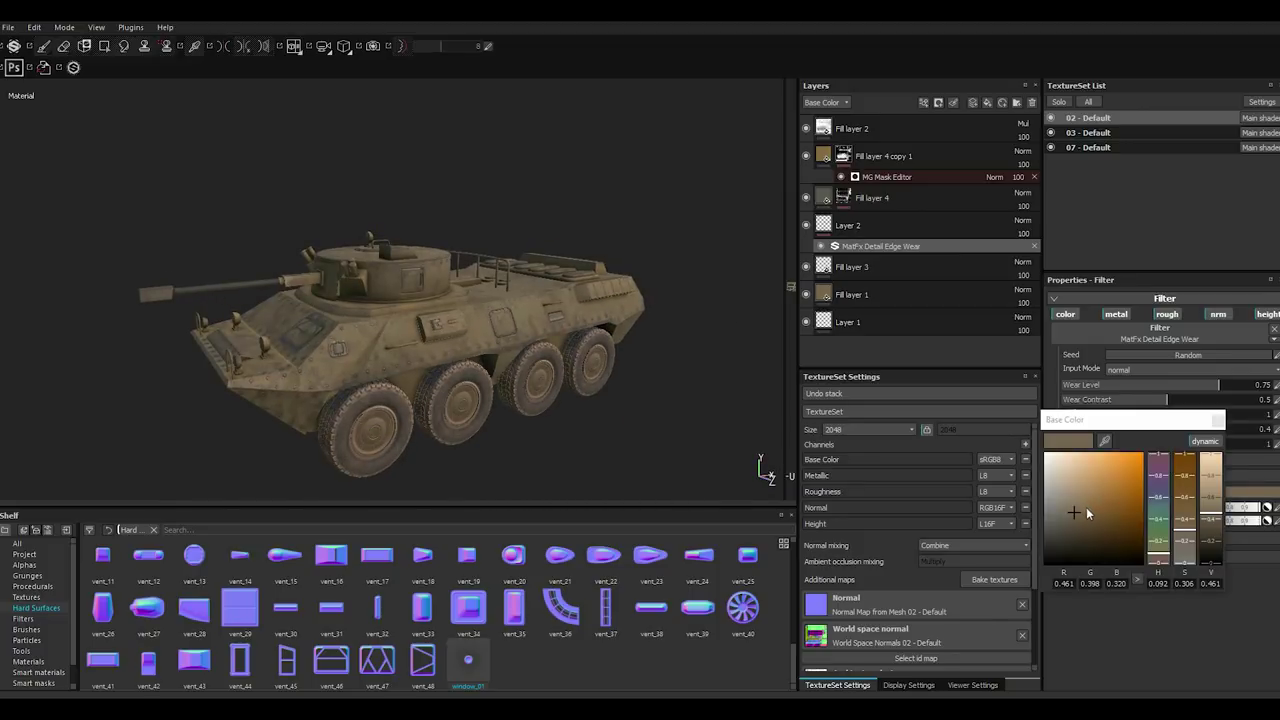
click(1081, 521)
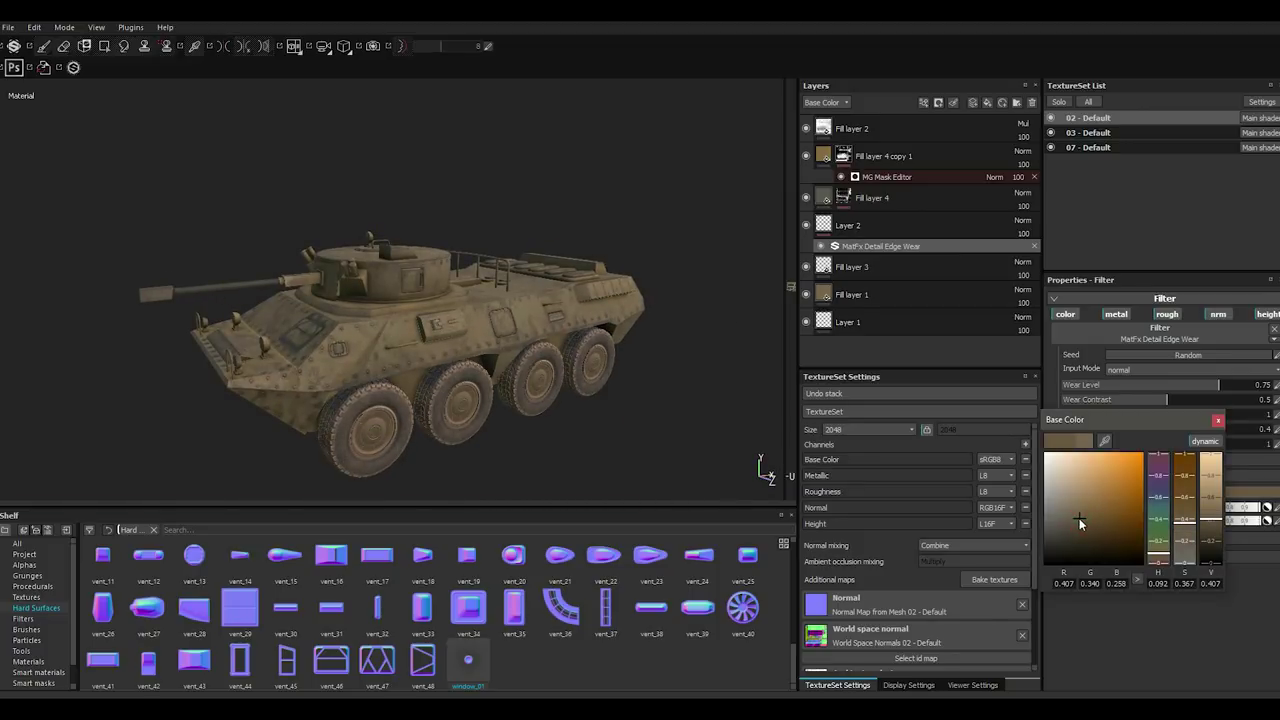
click(1217, 419)
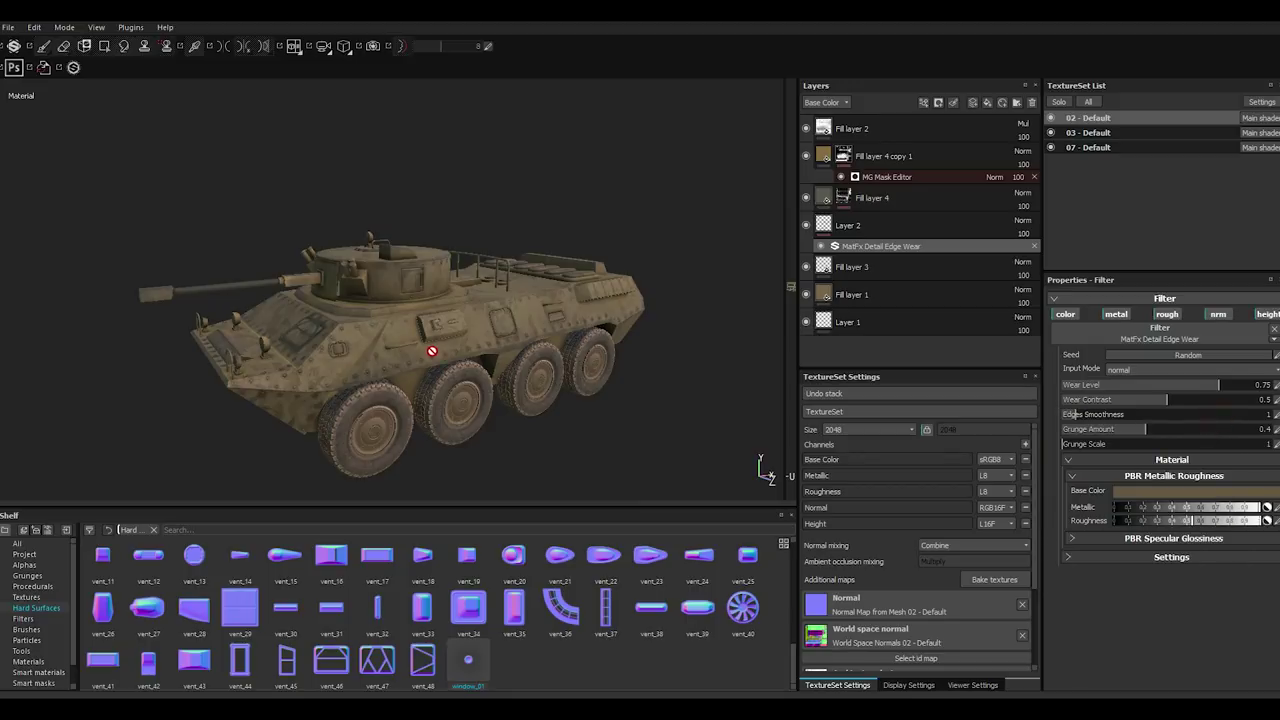
alt+drag(600, 378, 447, 377)
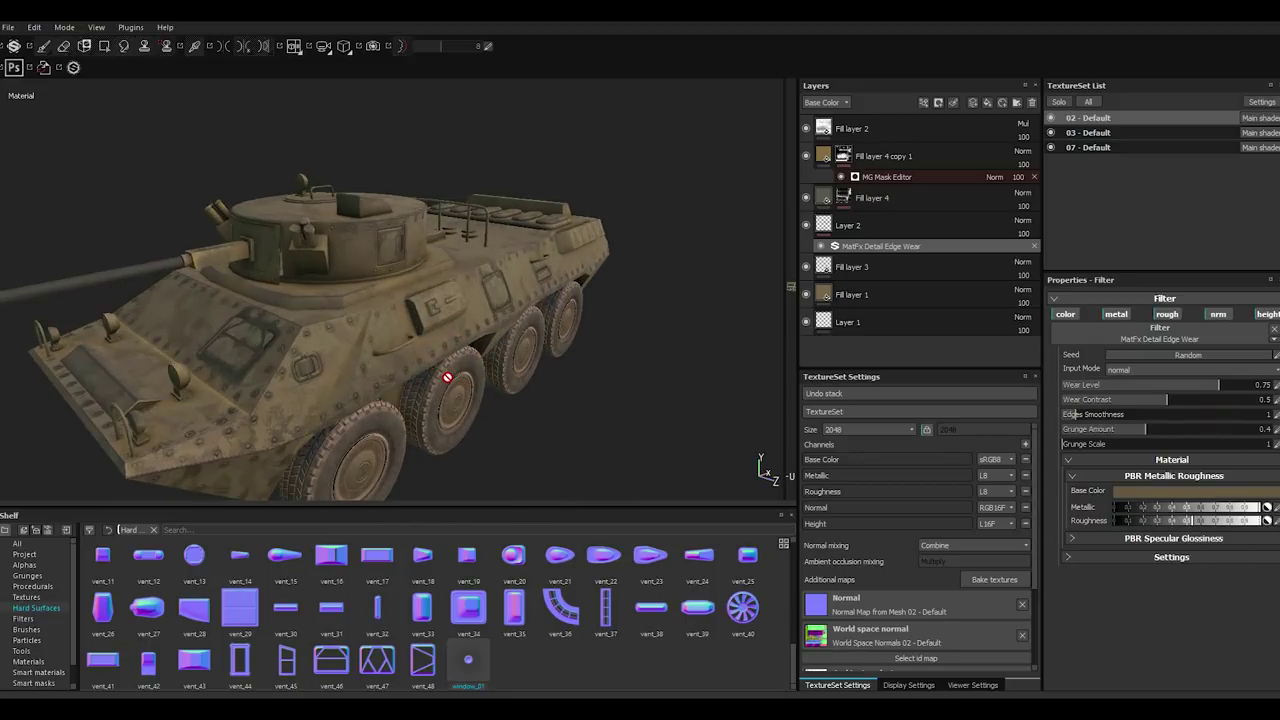
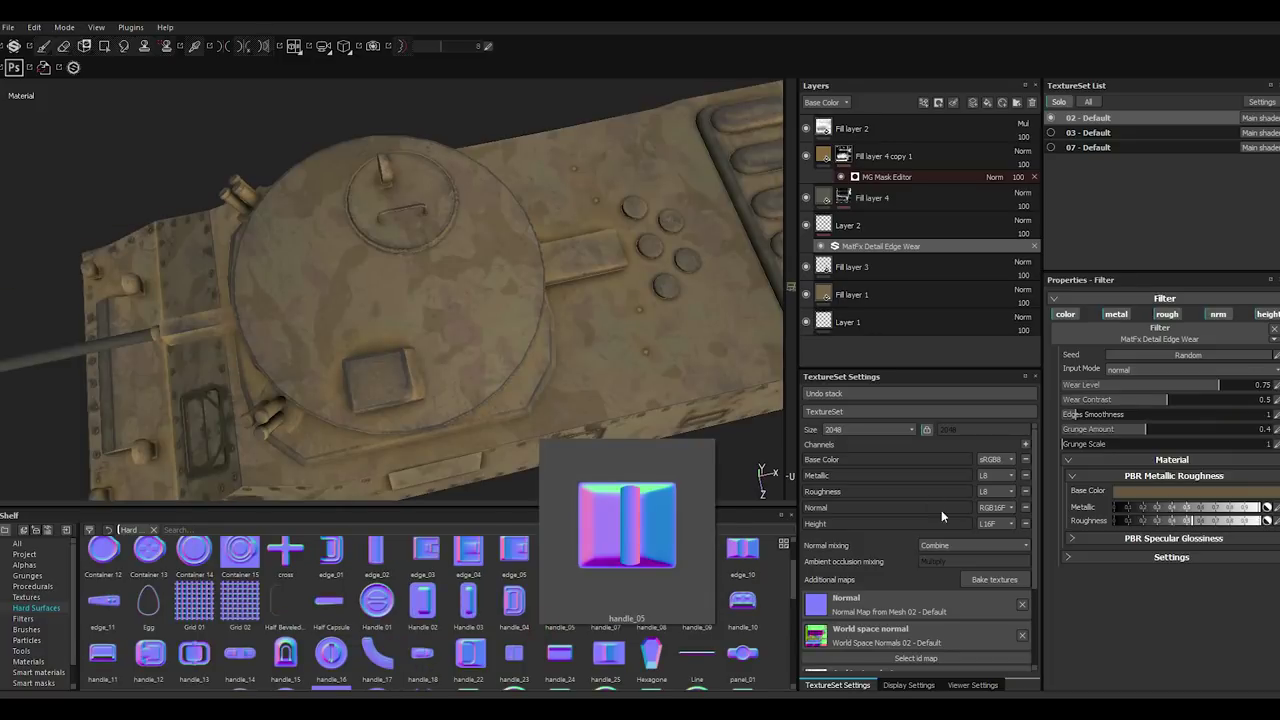
On Layer 2, stamp Container 15 ring details onto the turret top as normal detail.
click(866, 228)
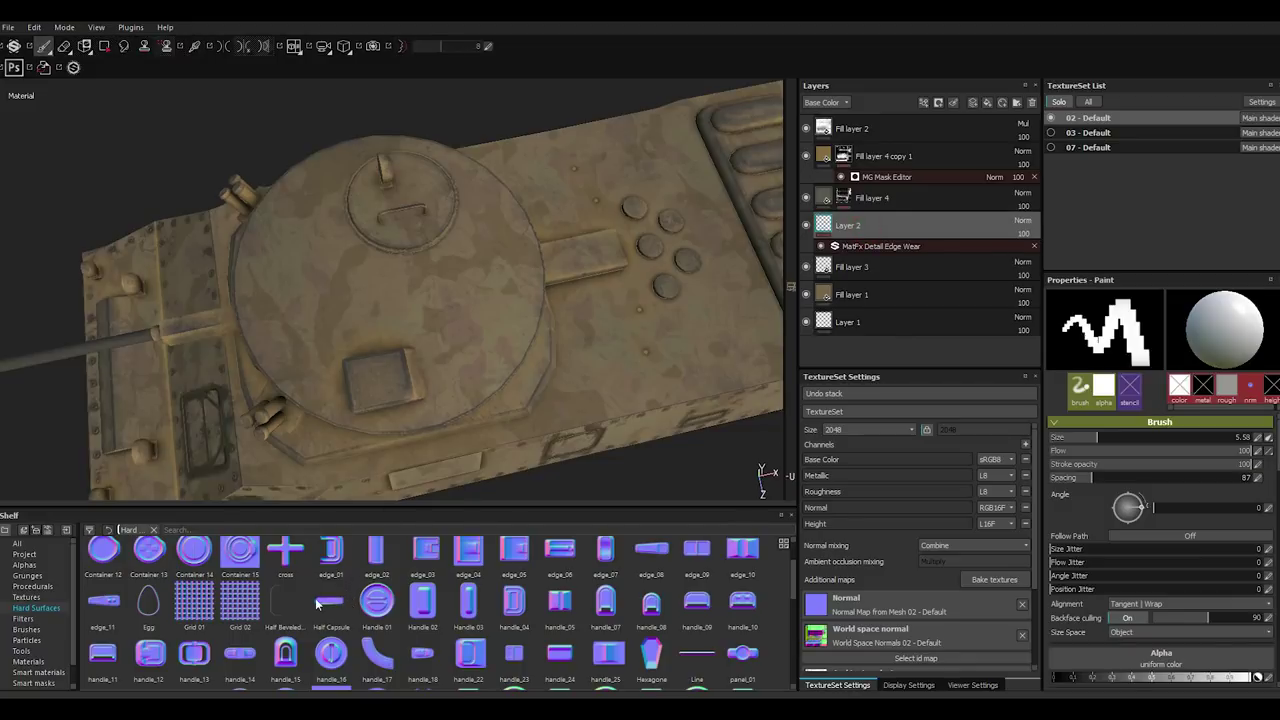
click(240, 550)
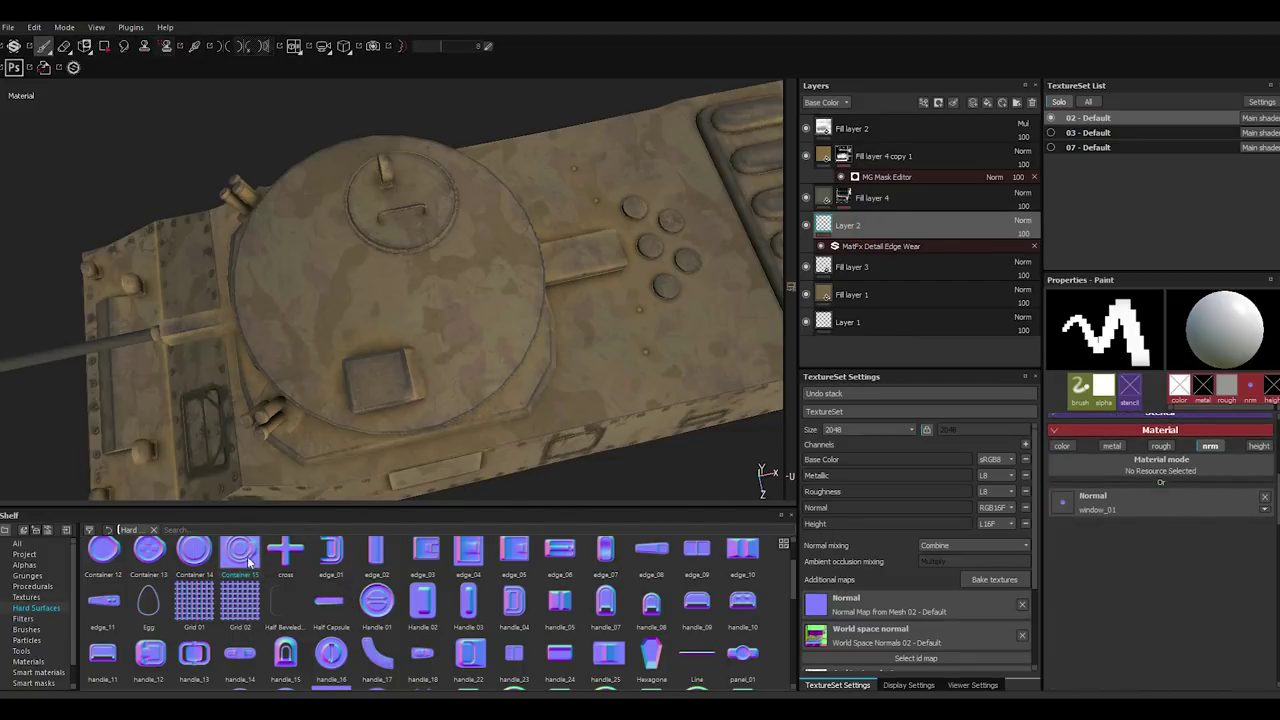
drag(250, 563, 1115, 497)
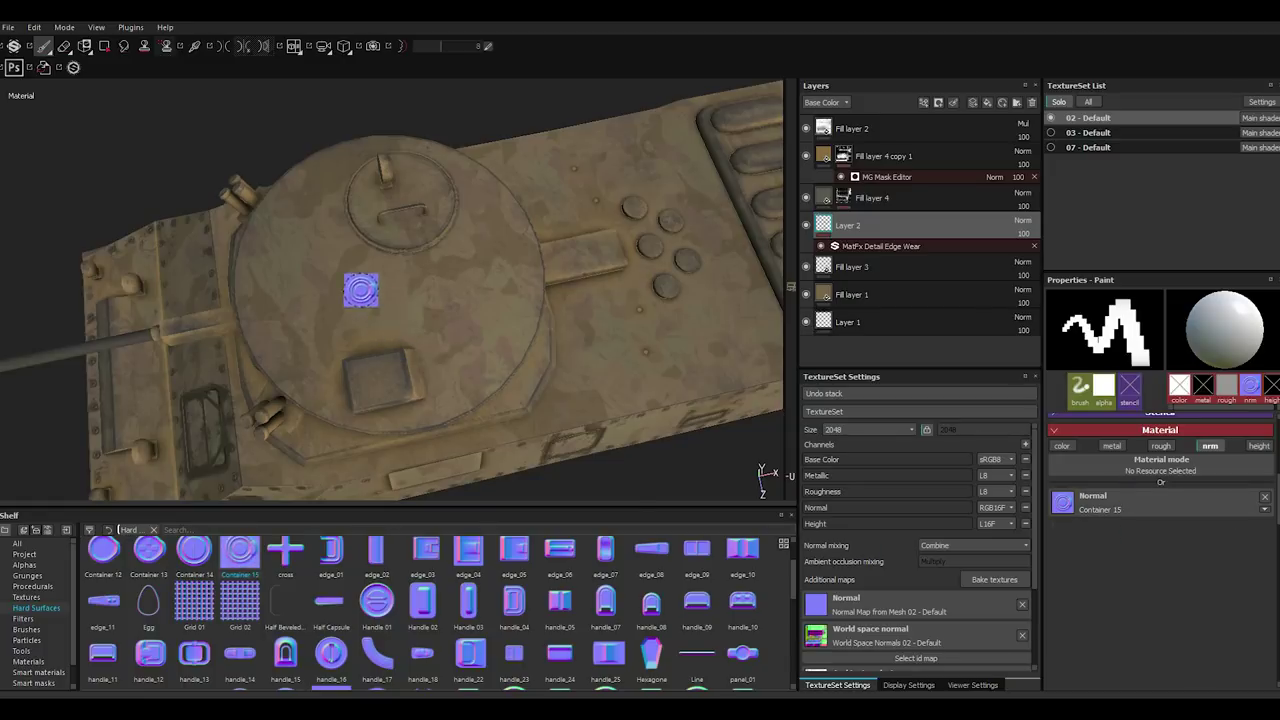
alt+drag(361, 290, 415, 349)
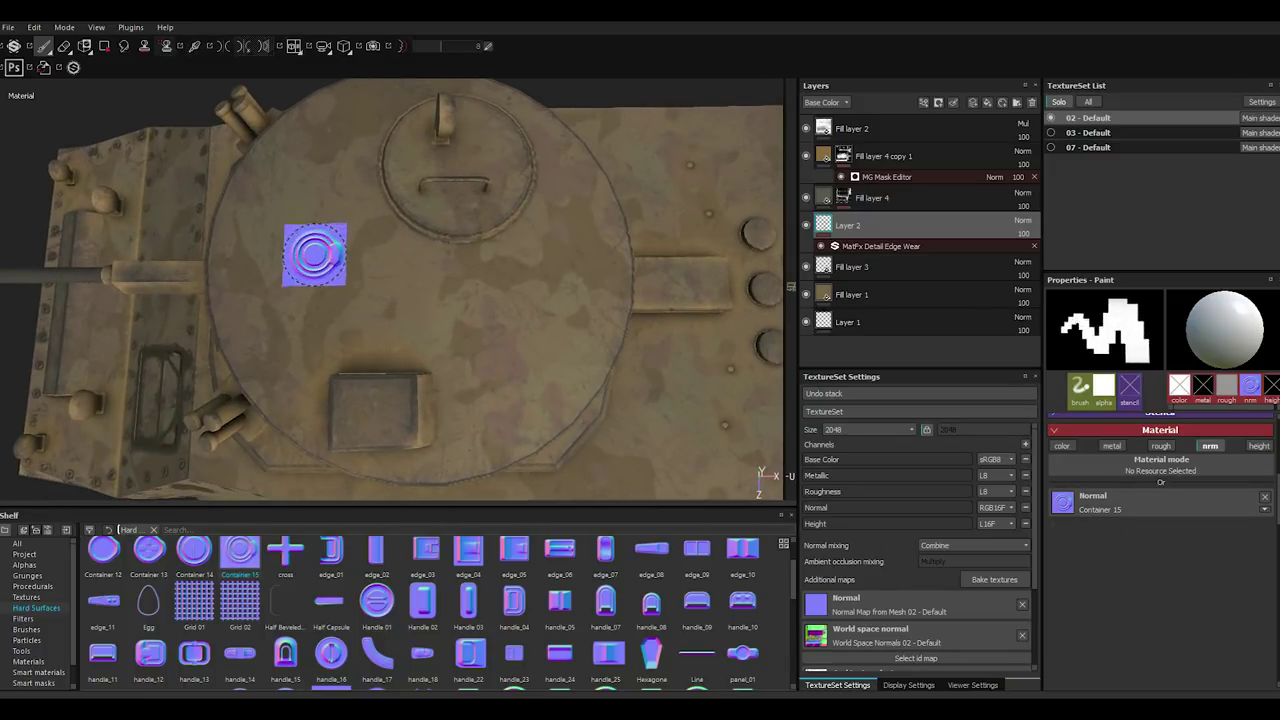
scroll(618, 618, up, 1)
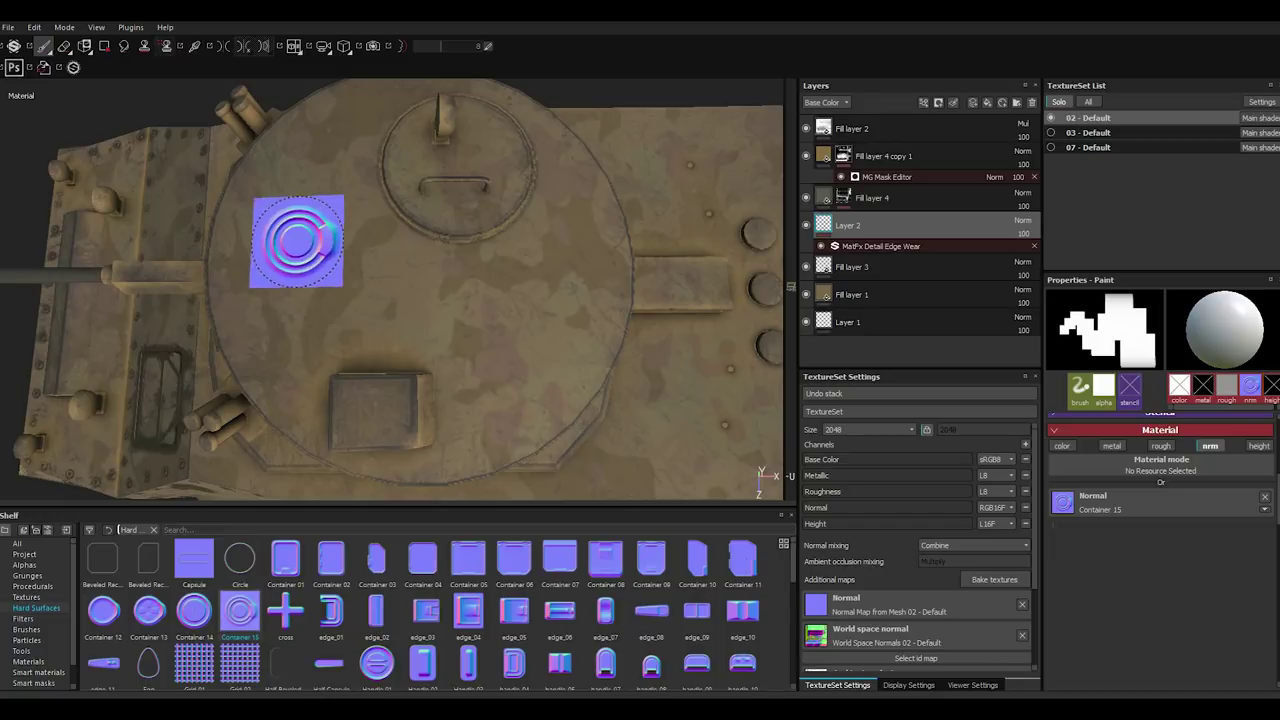
ctrl+right_drag(296, 241, 330, 241)
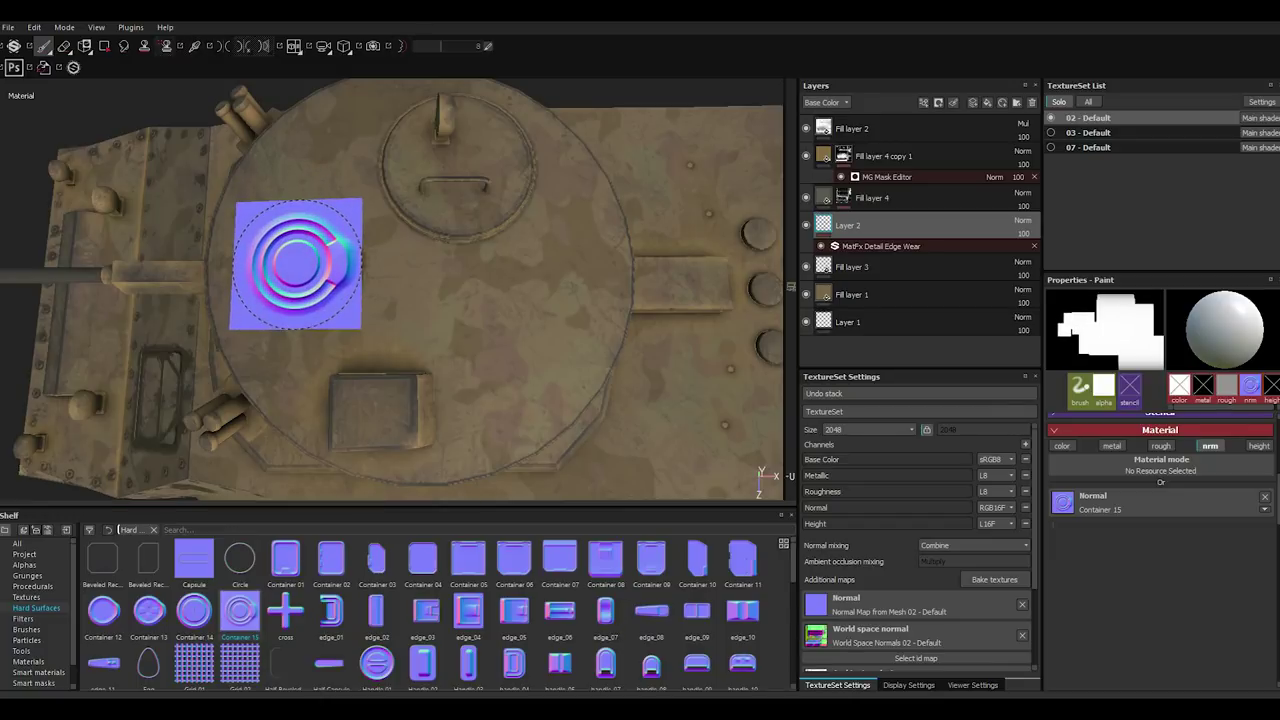
click(296, 262)
mouse_move(514, 371)
alt+mouse_down()
mouse_move(655, 268)
mouse_move(480, 315)
alt+mouse_up()
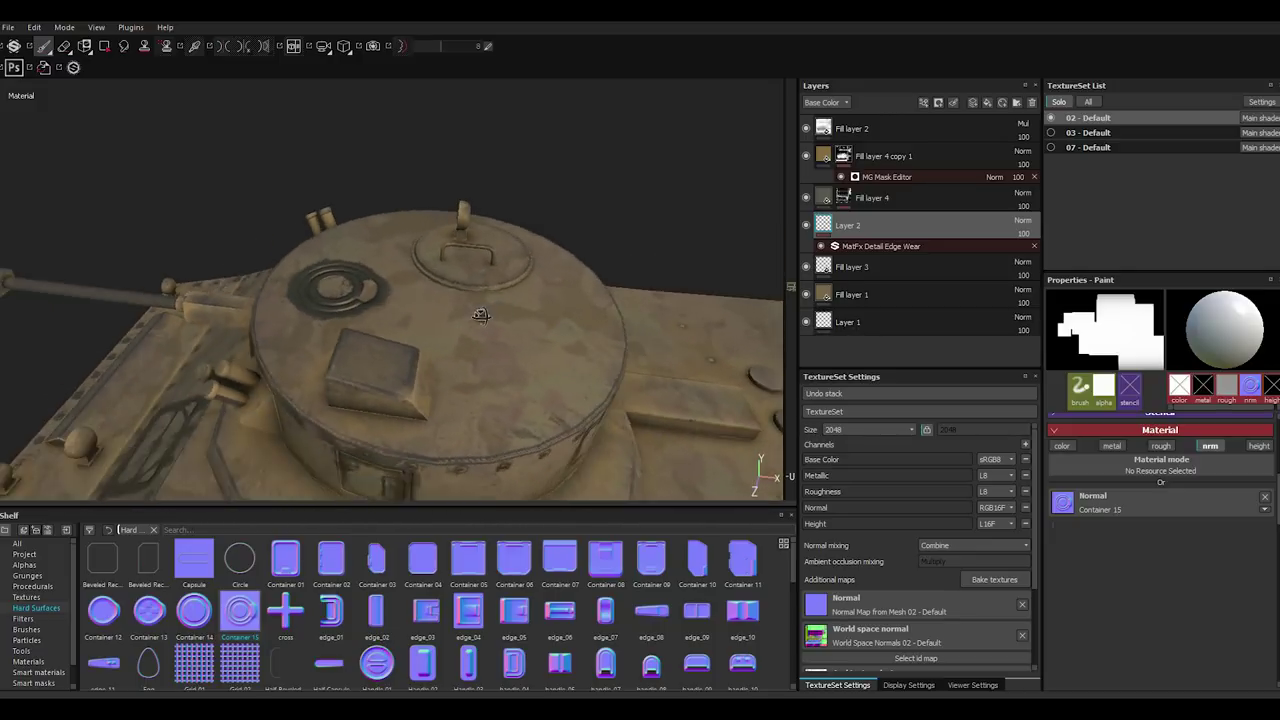
alt+drag(486, 314, 528, 457)
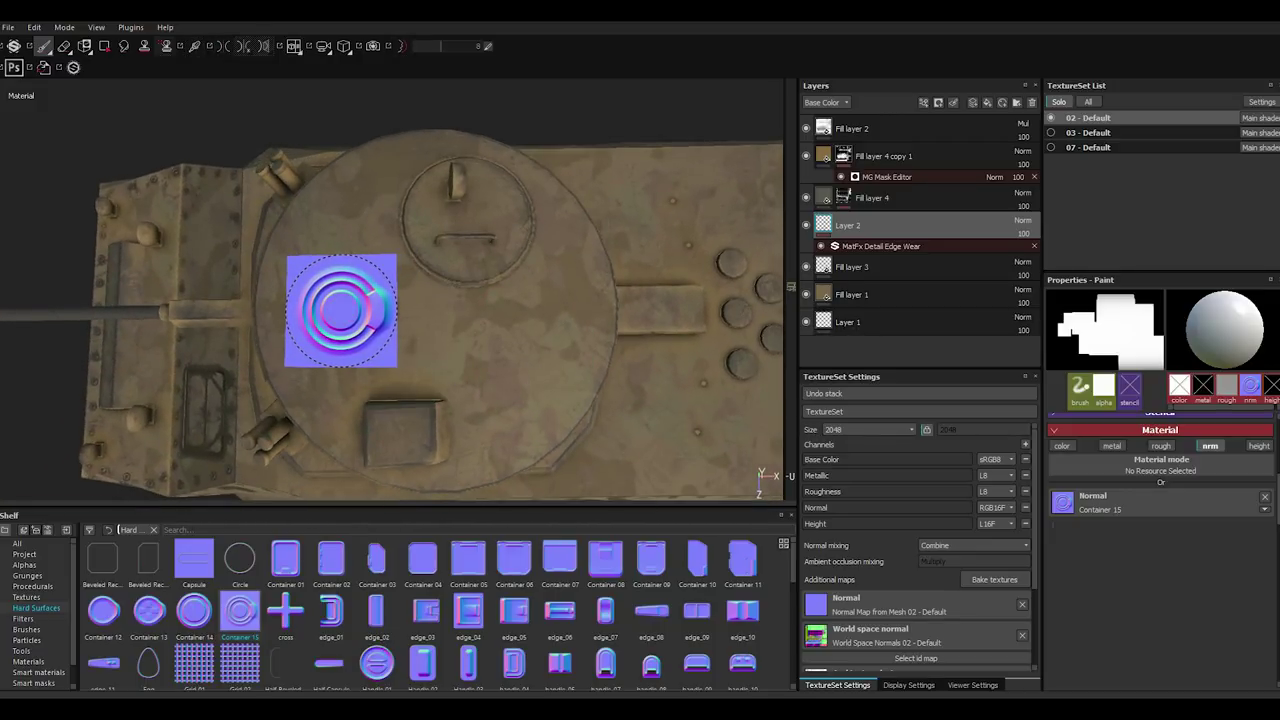
click(341, 310)
alt+drag(457, 271, 568, 310)
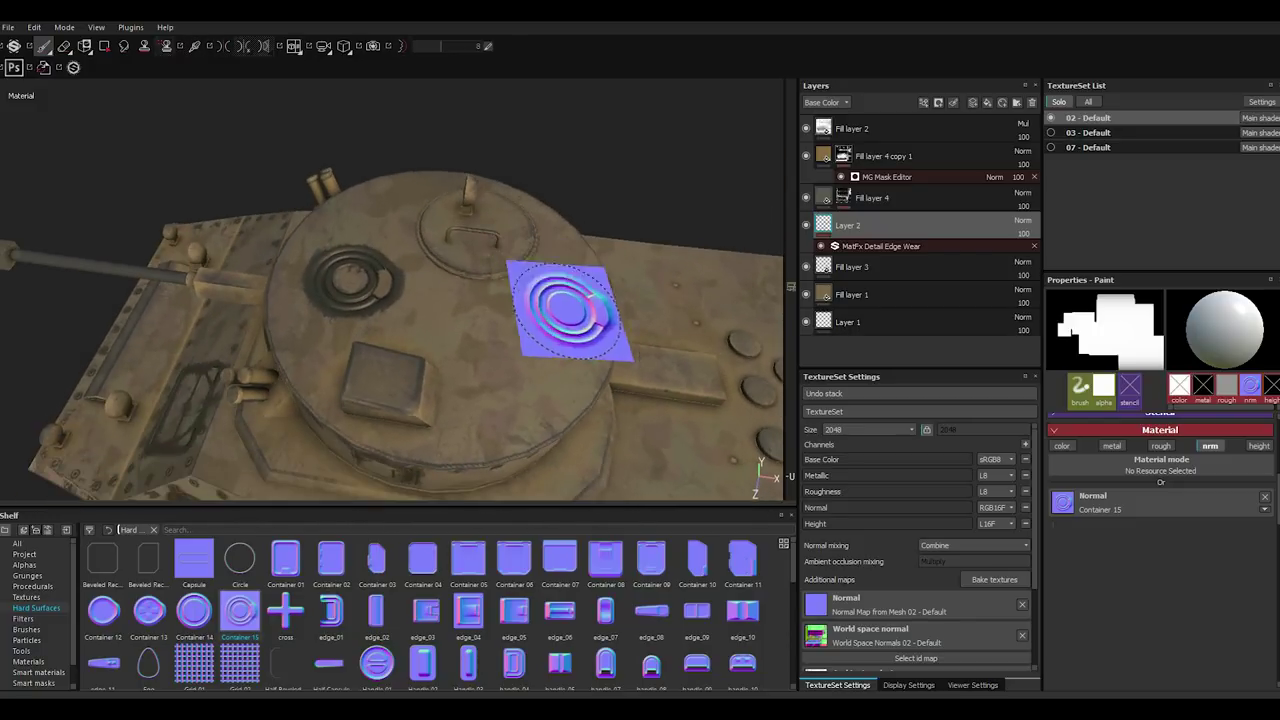
Swap the normal stamp to Container 08 and shrink it to about 55 px.
drag(607, 560, 1104, 480)
alt+drag(614, 414, 591, 386)
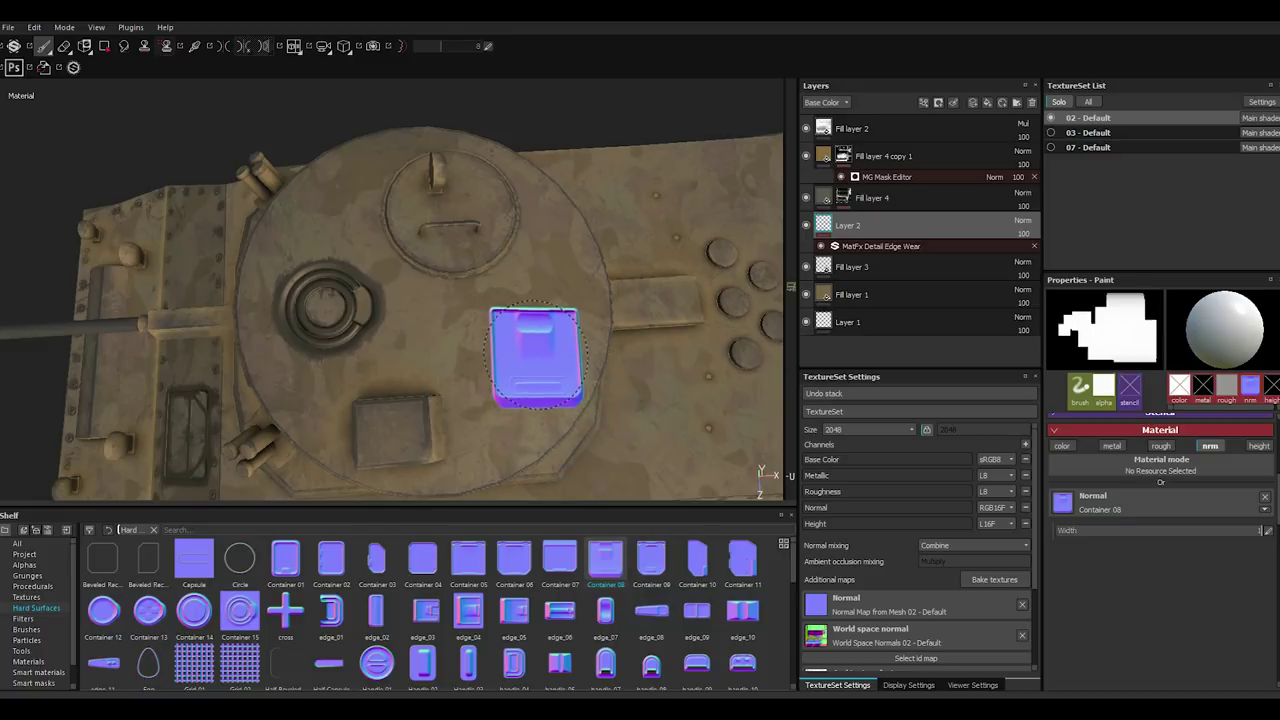
ctrl+right_drag(535, 355, 545, 333)
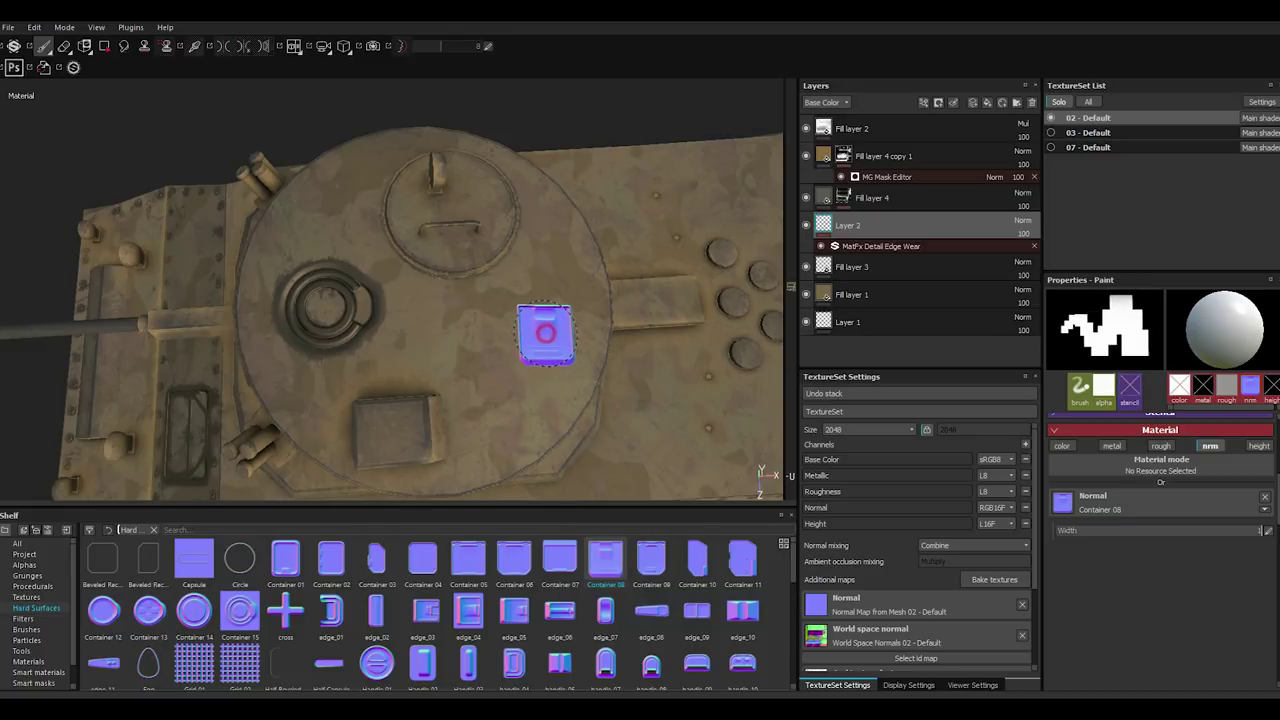
mouse_move(543, 271)
alt+mouse_down()
mouse_move(525, 250)
mouse_move(498, 256)
mouse_move(531, 322)
alt+mouse_up()
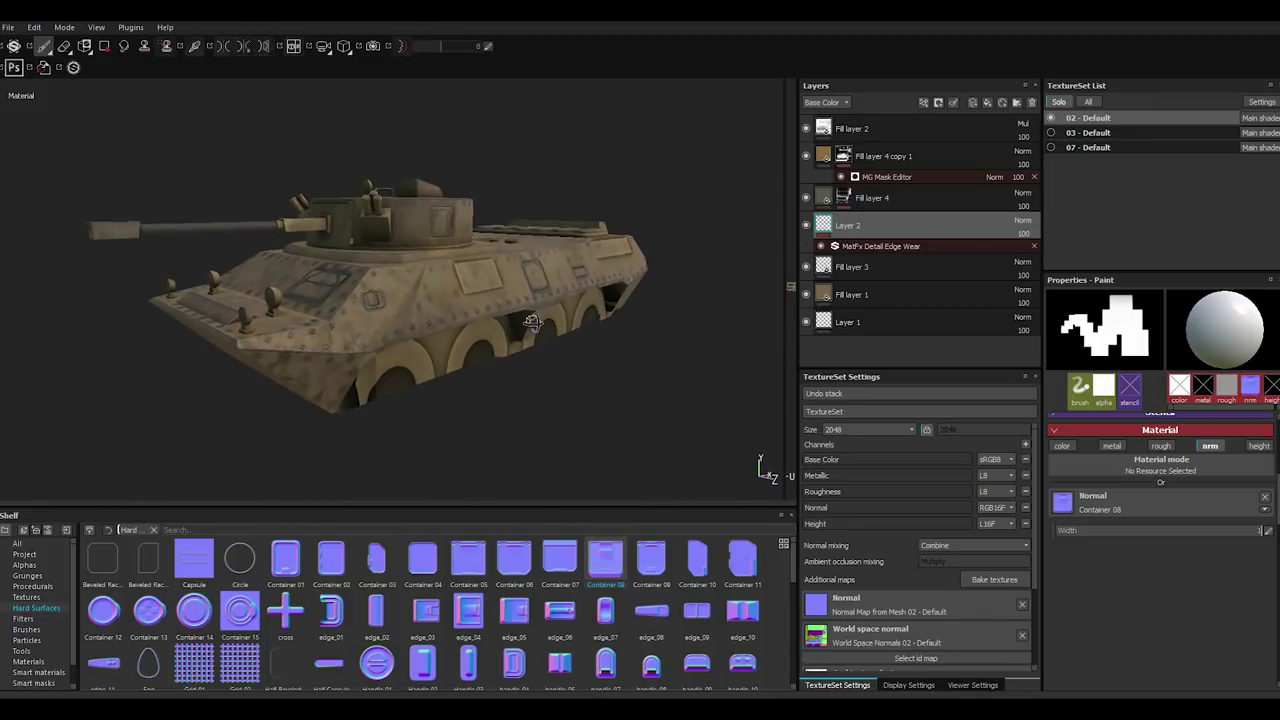
Show all texture sets in the TextureSet List so the wheels reappear.
click(1088, 102)
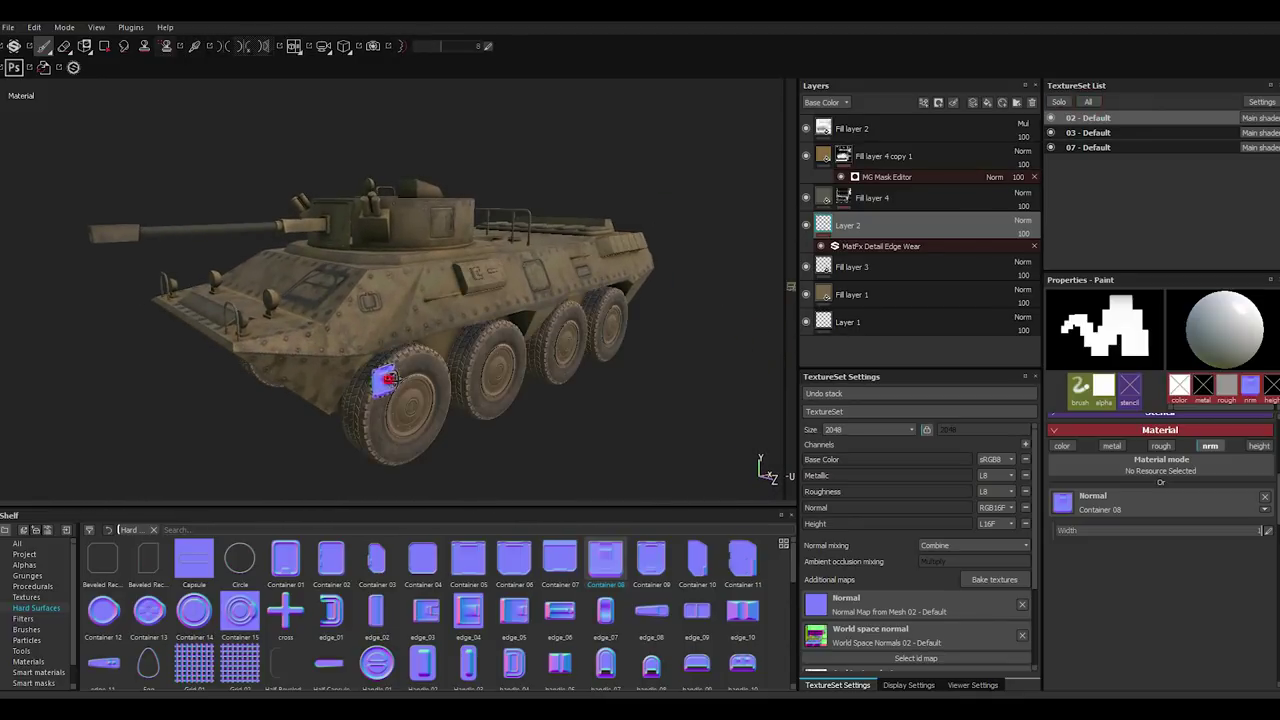
mouse_move(388, 378)
alt+mouse_down()
mouse_move(436, 398)
mouse_move(424, 398)
alt+mouse_up()
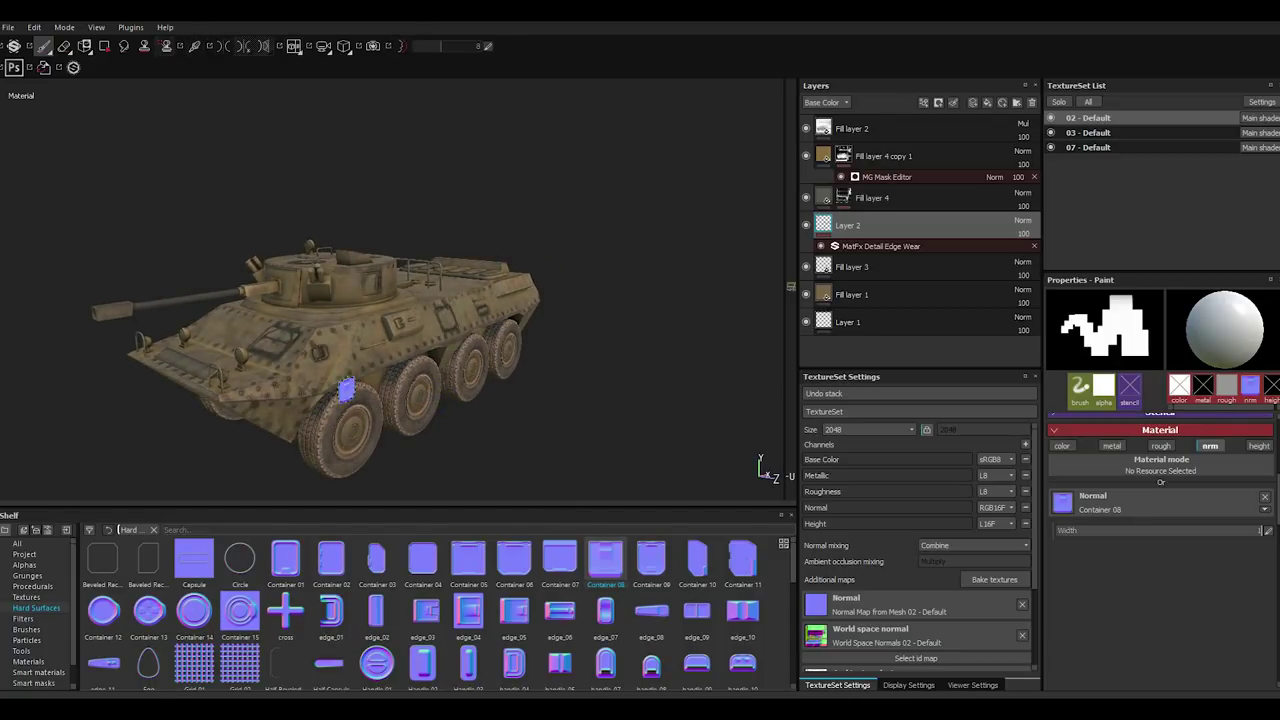
scroll(346, 390, up, 3)
scroll(346, 390, up, 2)
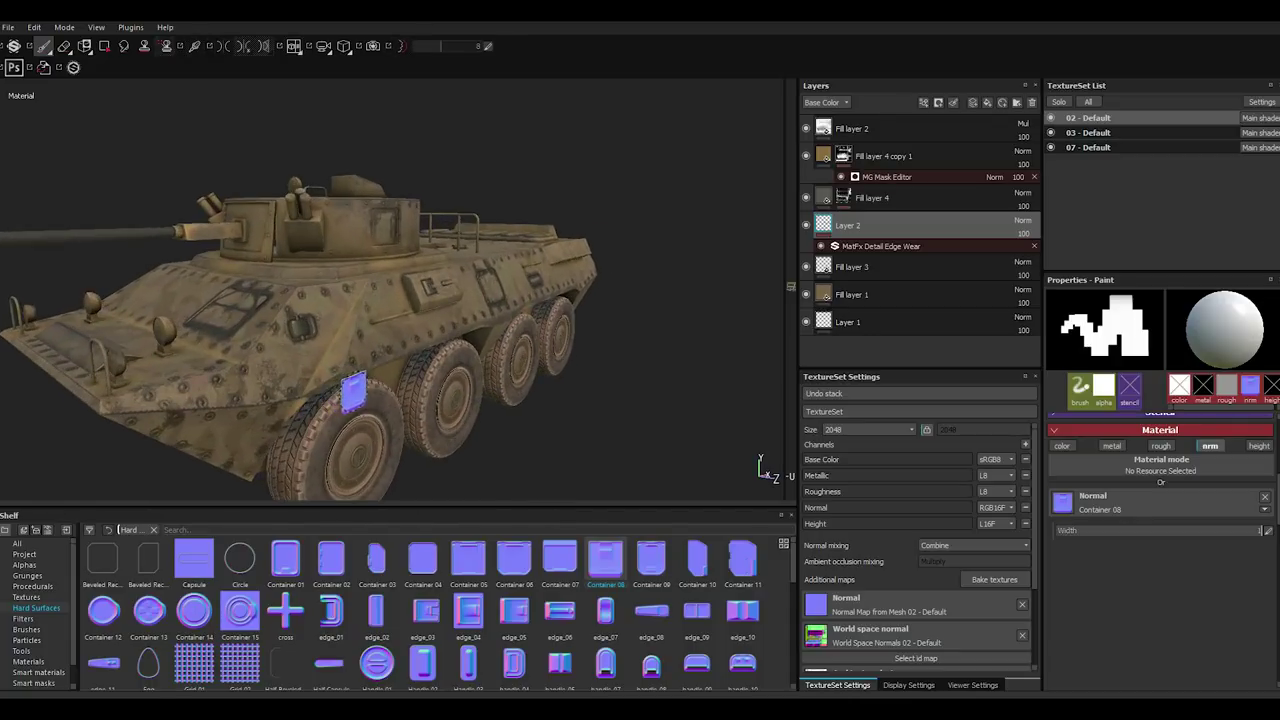
Shift the MatFx Detail Edge Wear base colour to a lighter tan.
click(865, 253)
click(1132, 494)
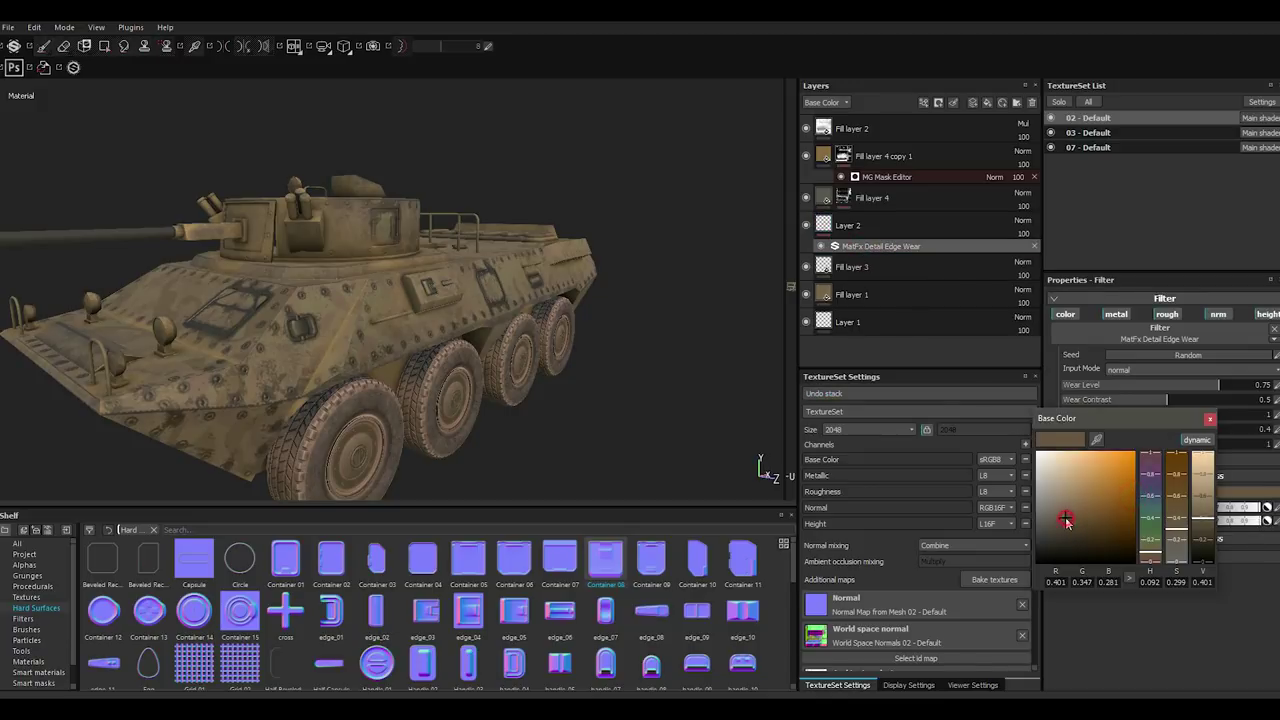
mouse_move(1069, 518)
mouse_down()
mouse_move(1058, 509)
mouse_move(1069, 499)
mouse_up()
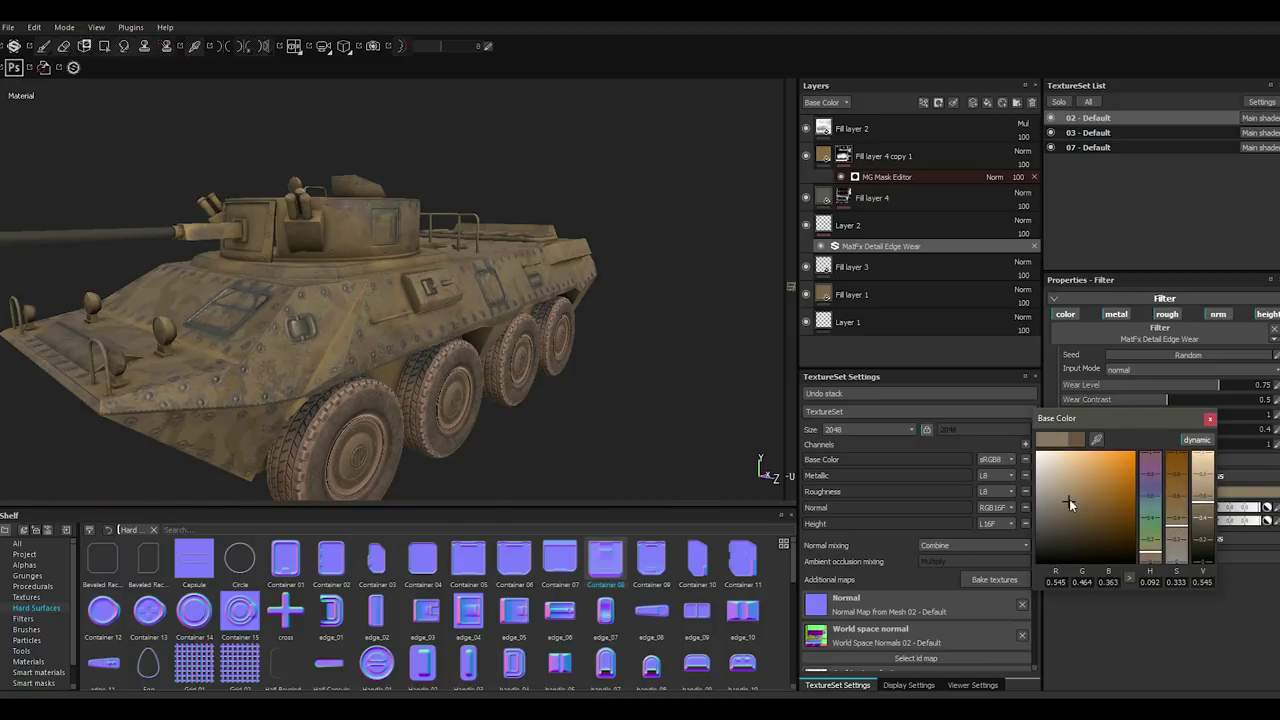
click(1210, 420)
scroll(374, 407, down, 3)
scroll(380, 410, down, 2)
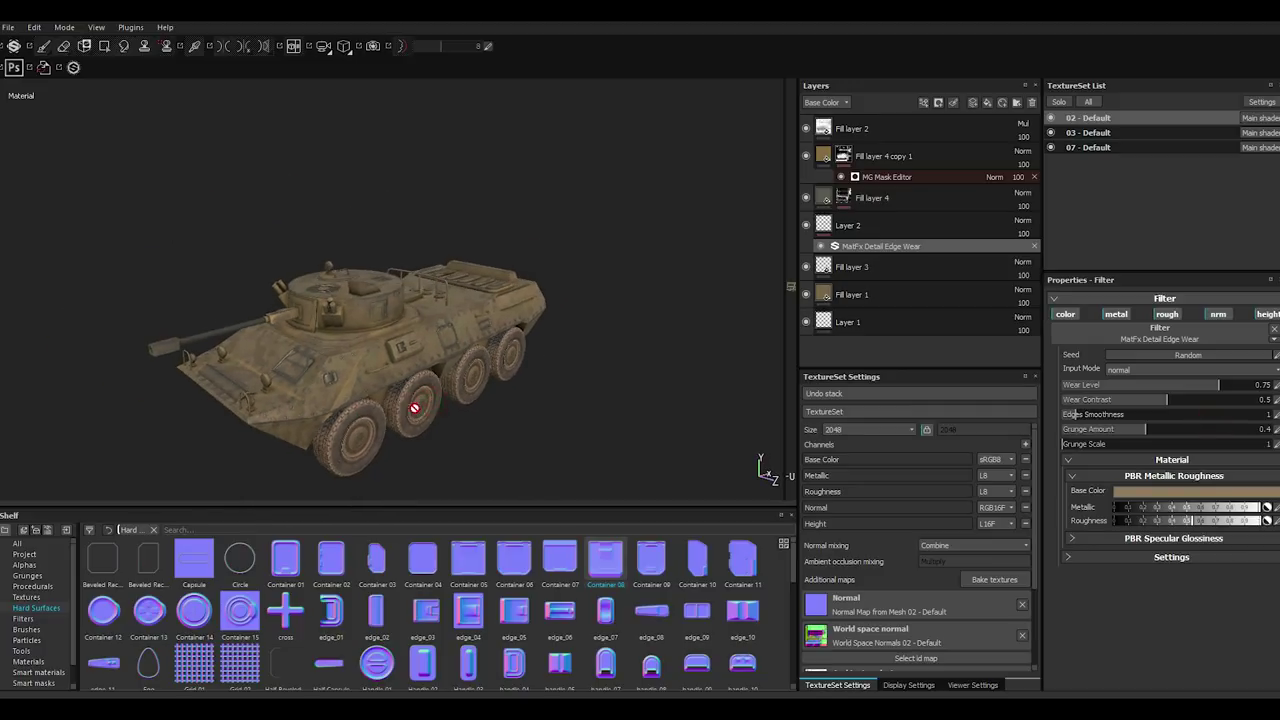
scroll(407, 400, up, 3)
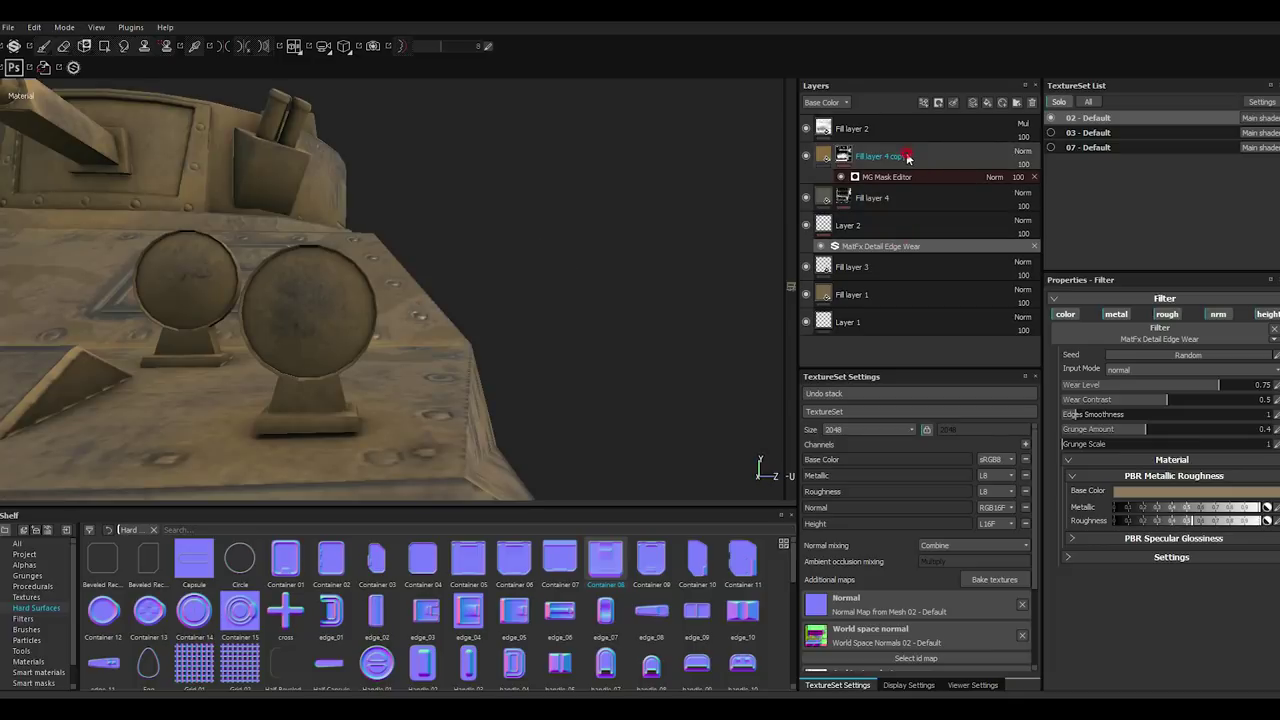
Add Fill layer 5 above Layer 2 with a black mask.
click(905, 158)
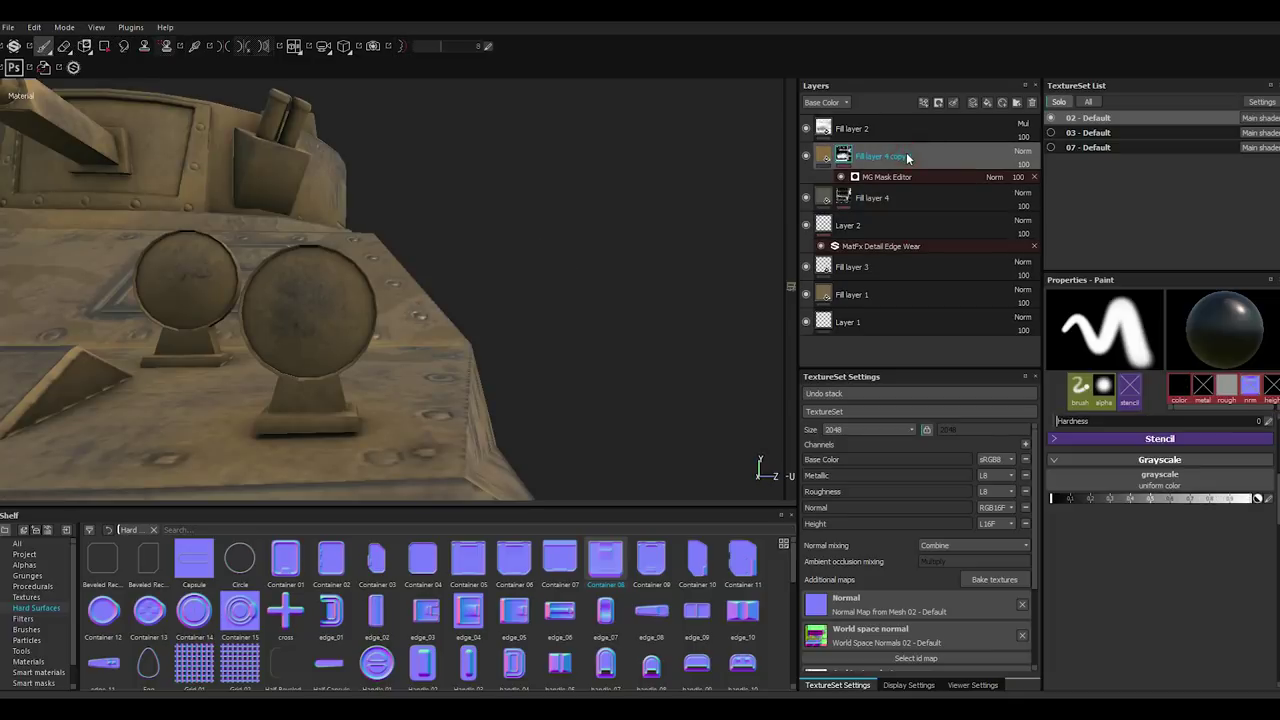
click(848, 225)
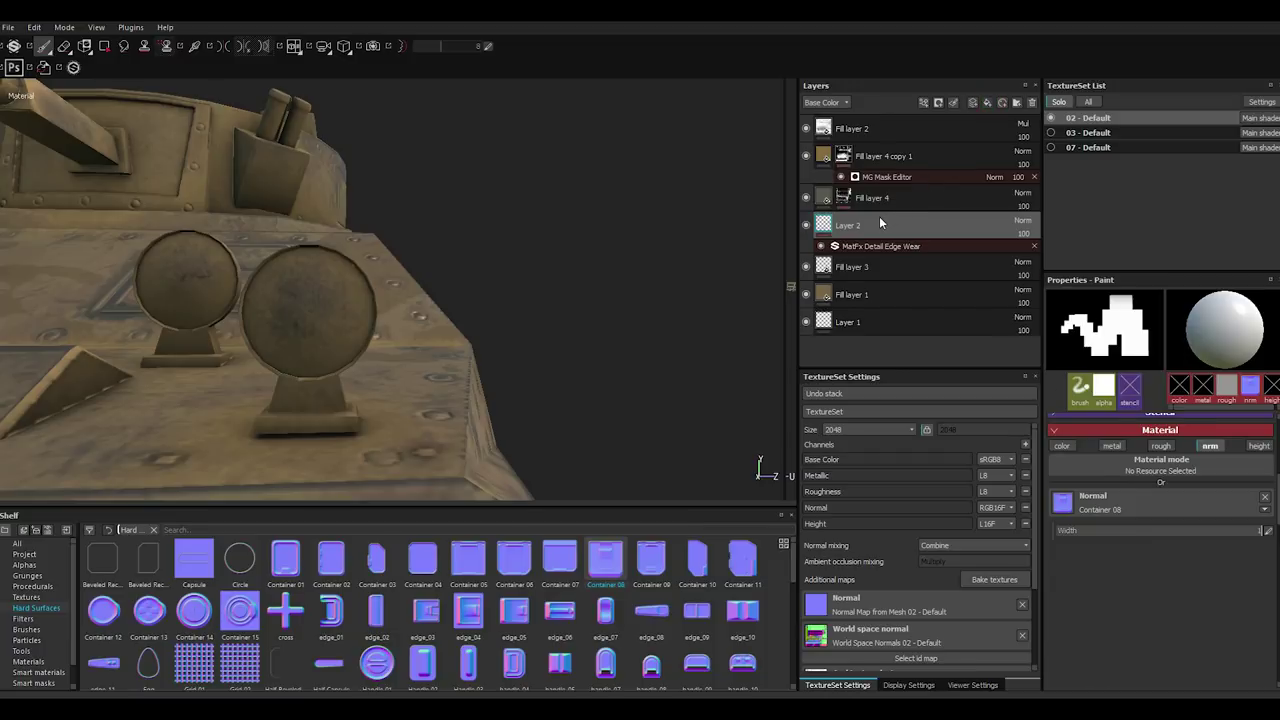
right_click(880, 222)
click(916, 240)
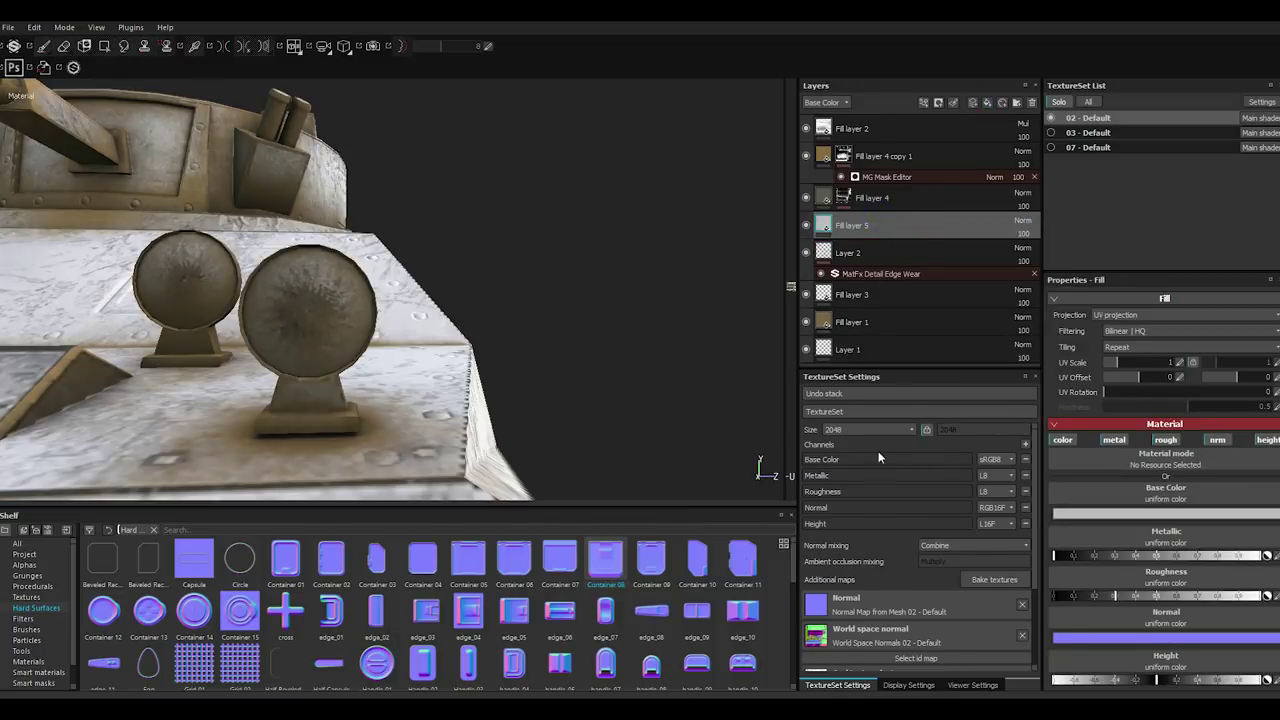
key(1)
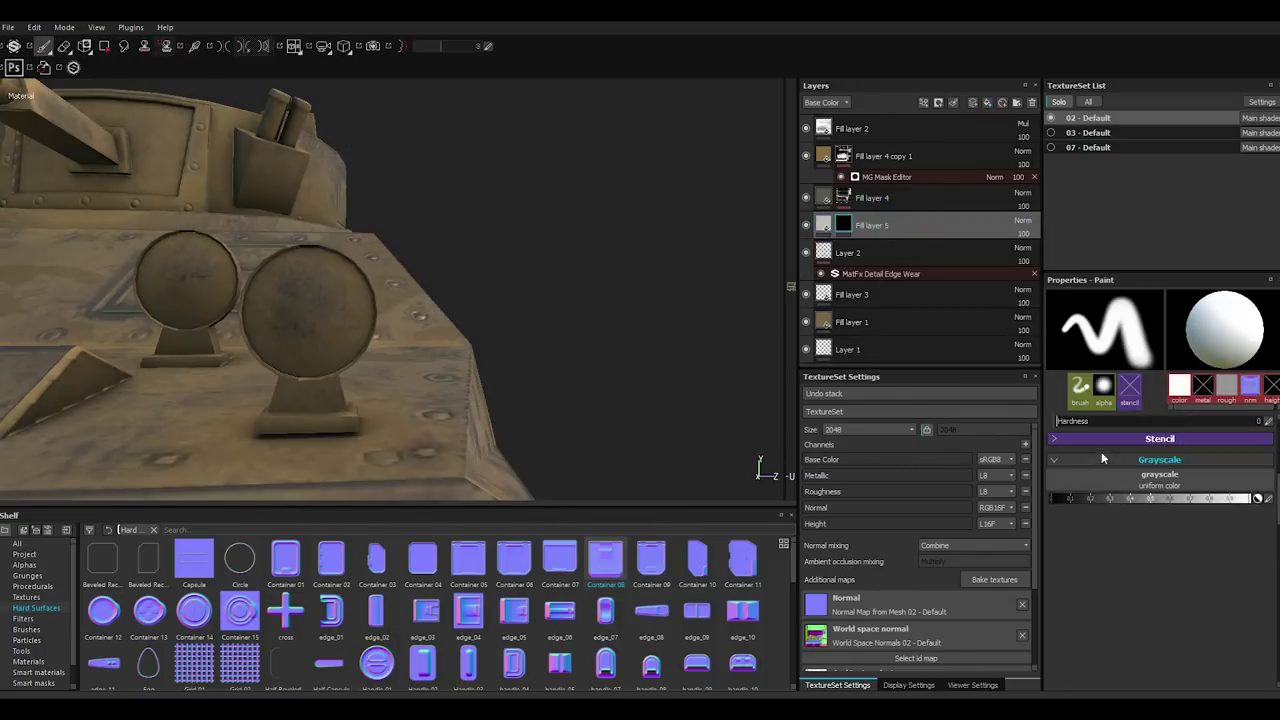
Set brush hardness to 0.91 and size the brush to cover a headlight.
scroll(1108, 500, up, 3)
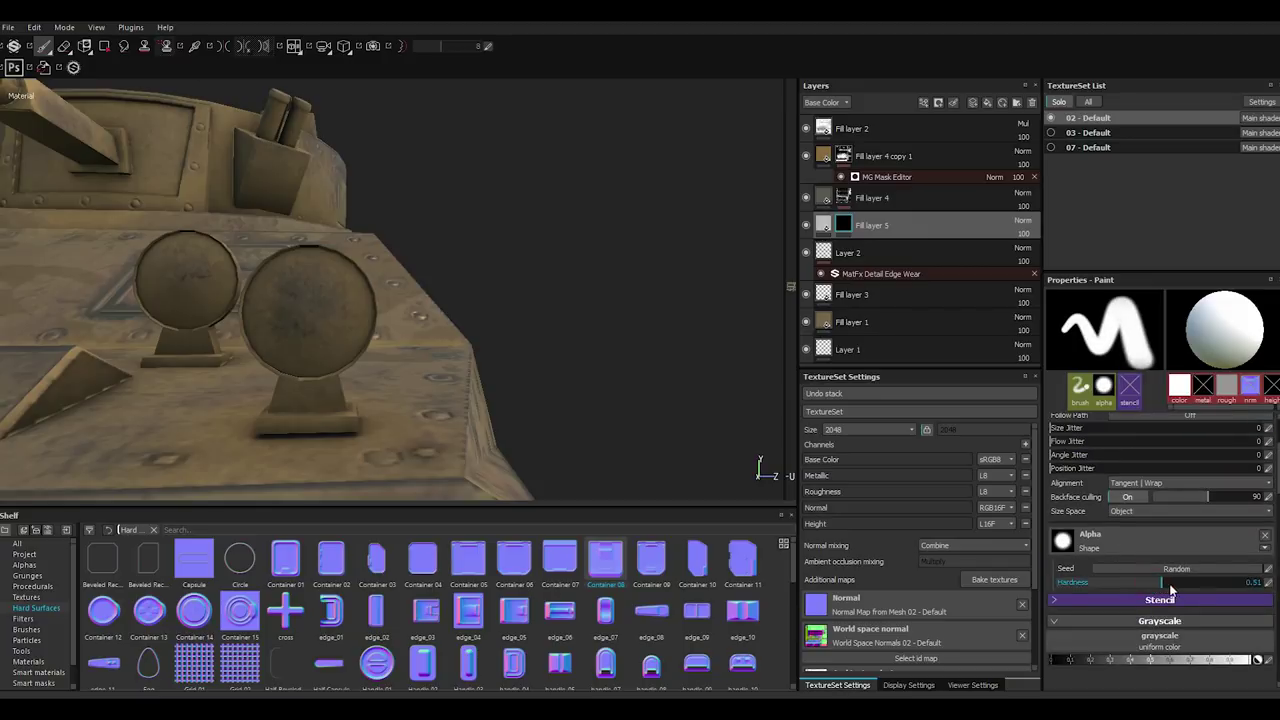
click(1214, 582)
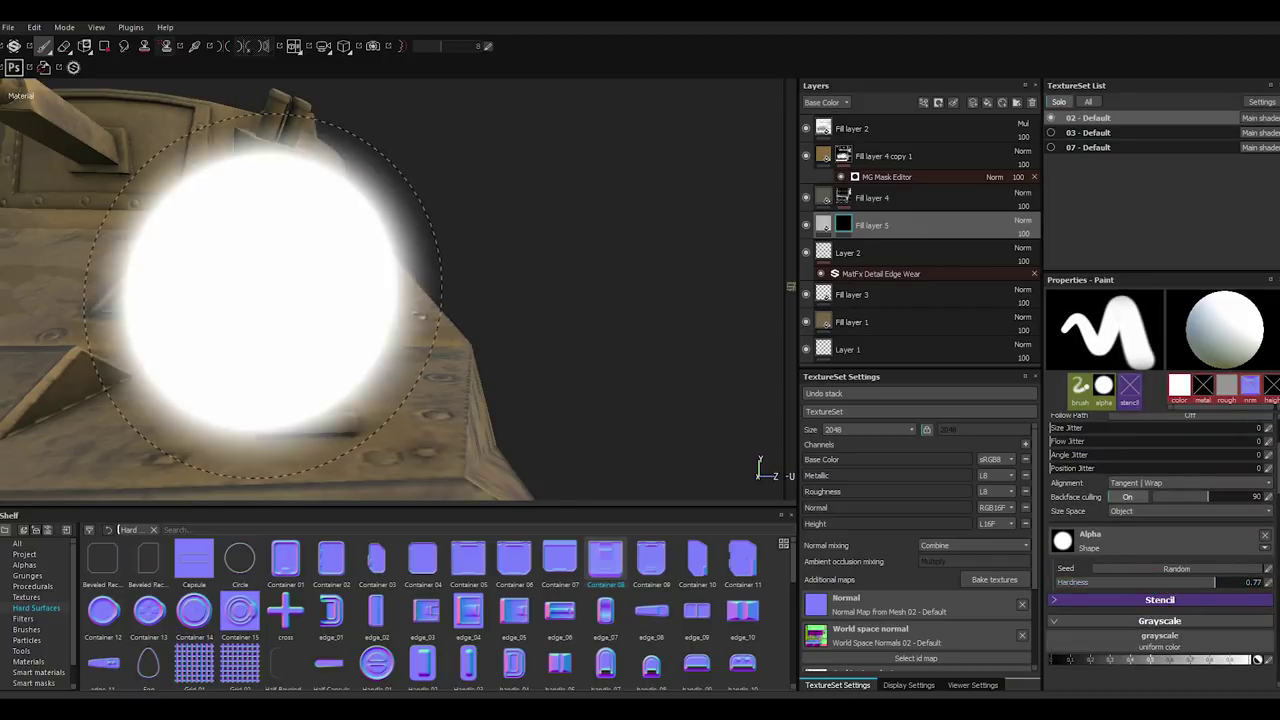
alt+drag(263, 295, 280, 290)
ctrl+right_drag(286, 291, 557, 377)
scroll(300, 306, up, 2)
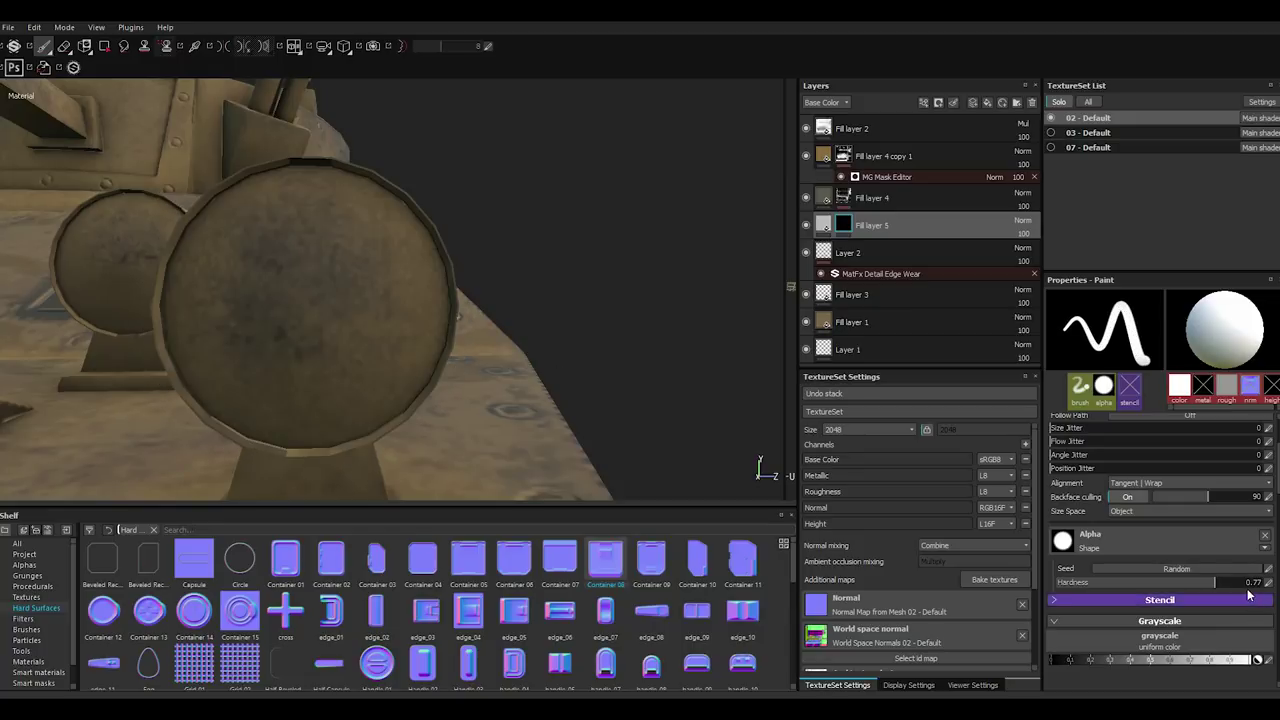
click(1240, 582)
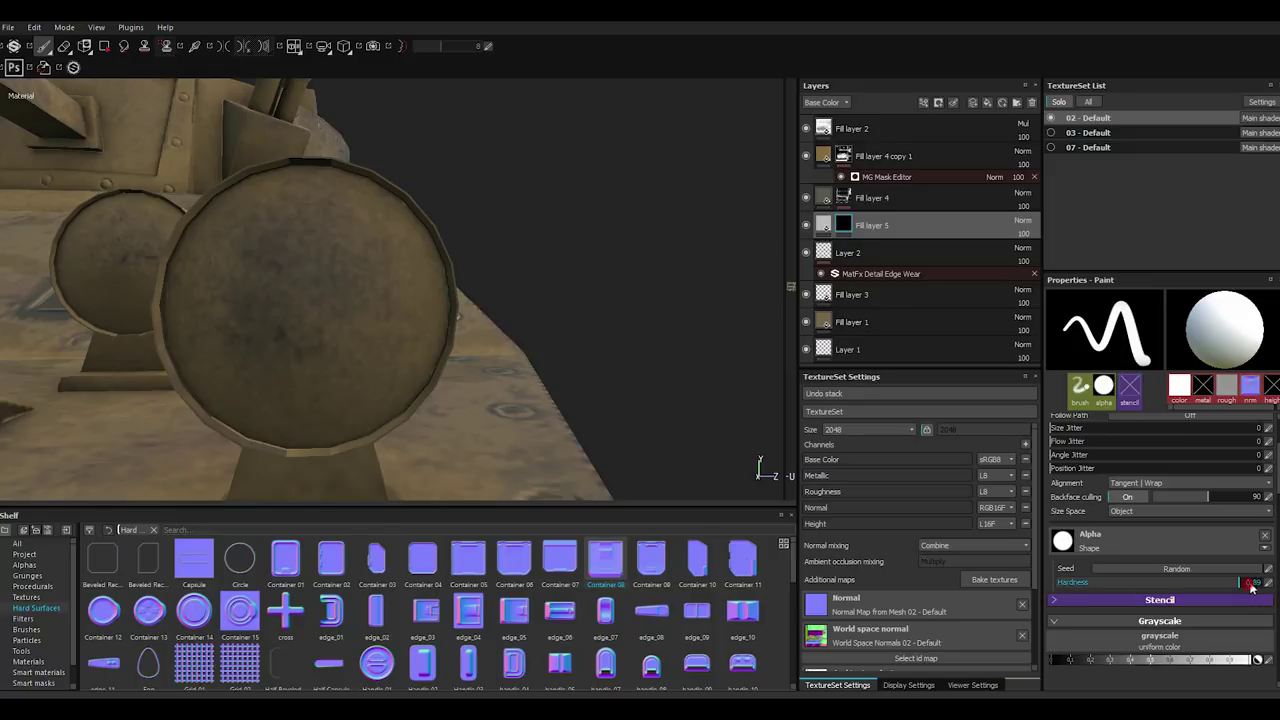
ctrl+right_drag(673, 417, 720, 440)
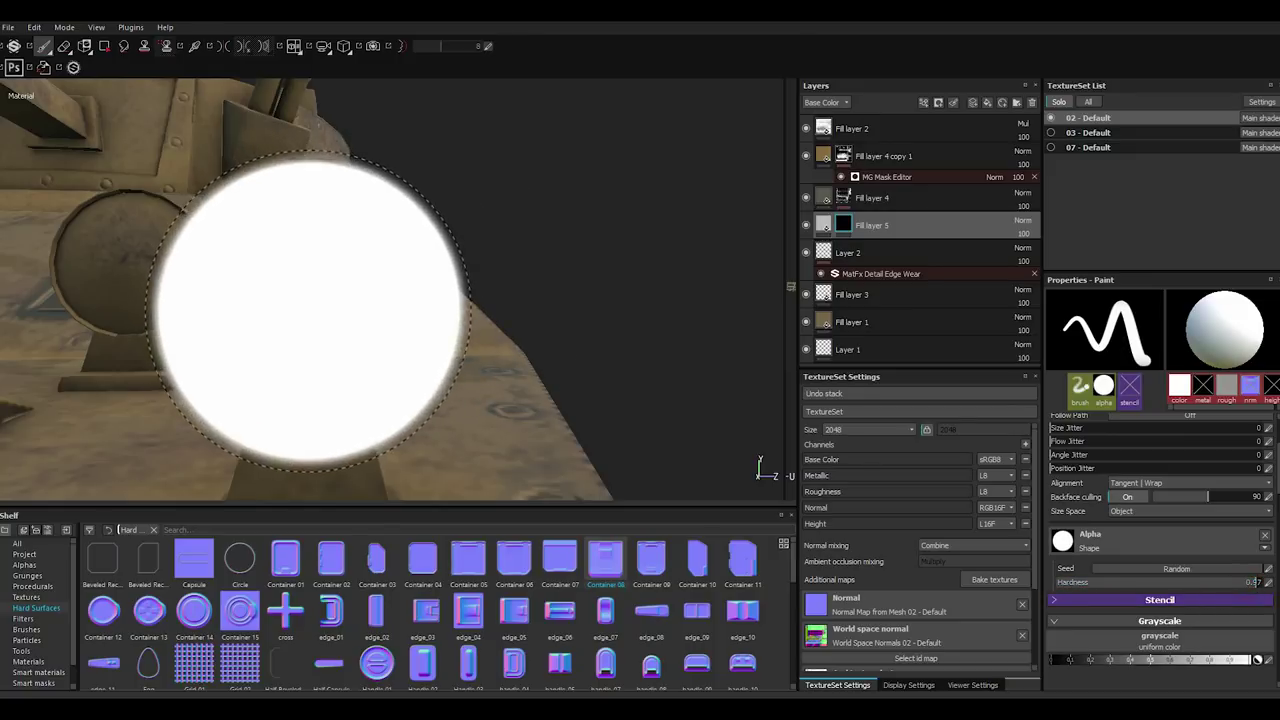
alt+drag(310, 310, 317, 305)
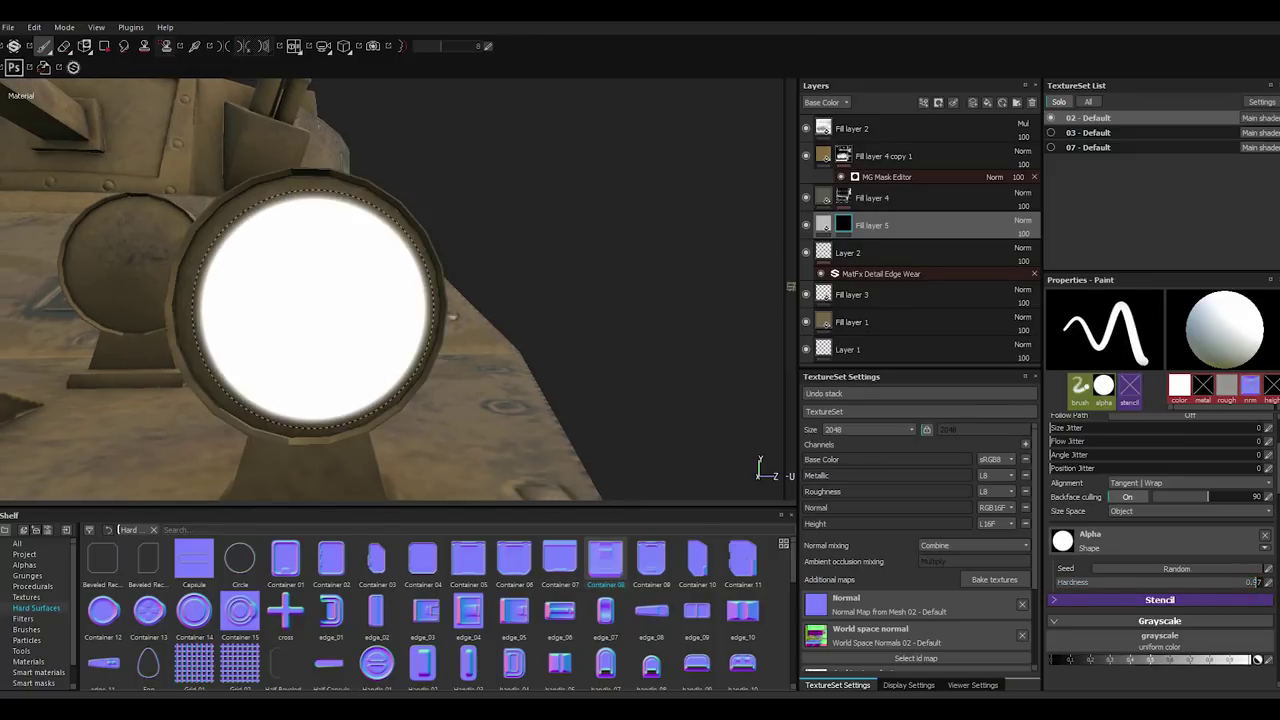
click(1250, 585)
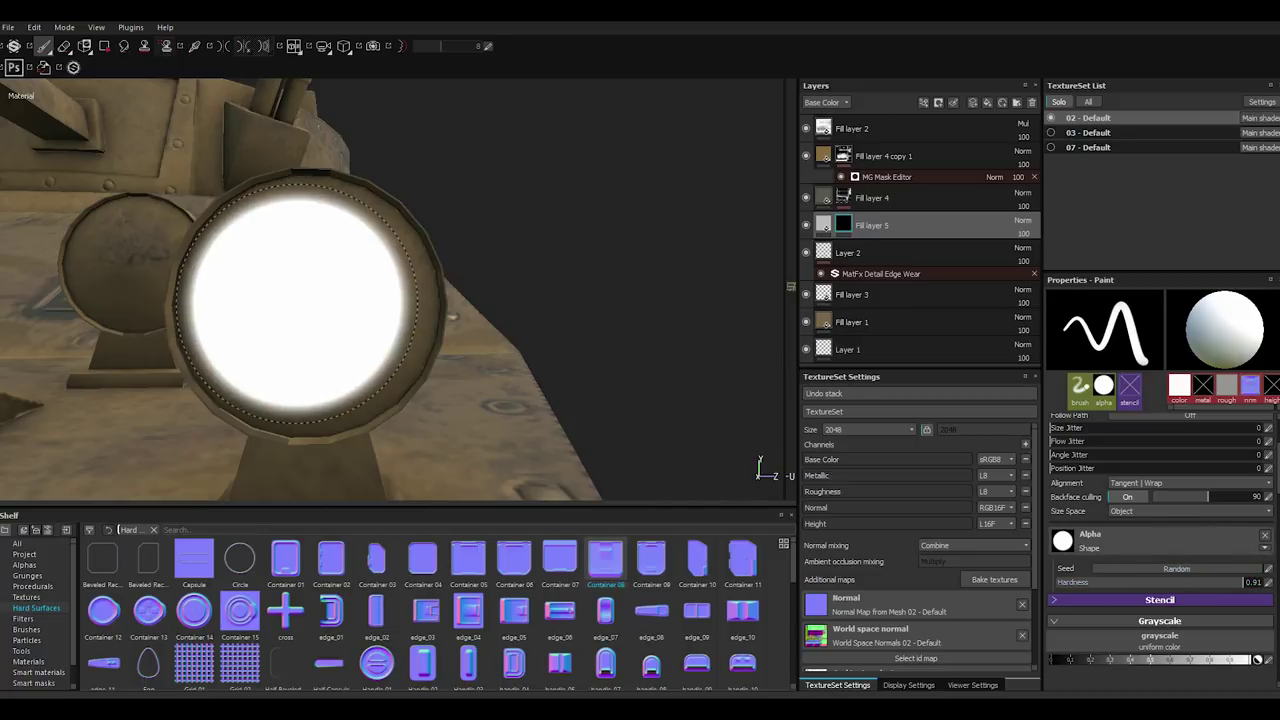
mouse_move(305, 300)
ctrl+right_down()
mouse_move(345, 302)
mouse_move(285, 300)
ctrl+right_up()
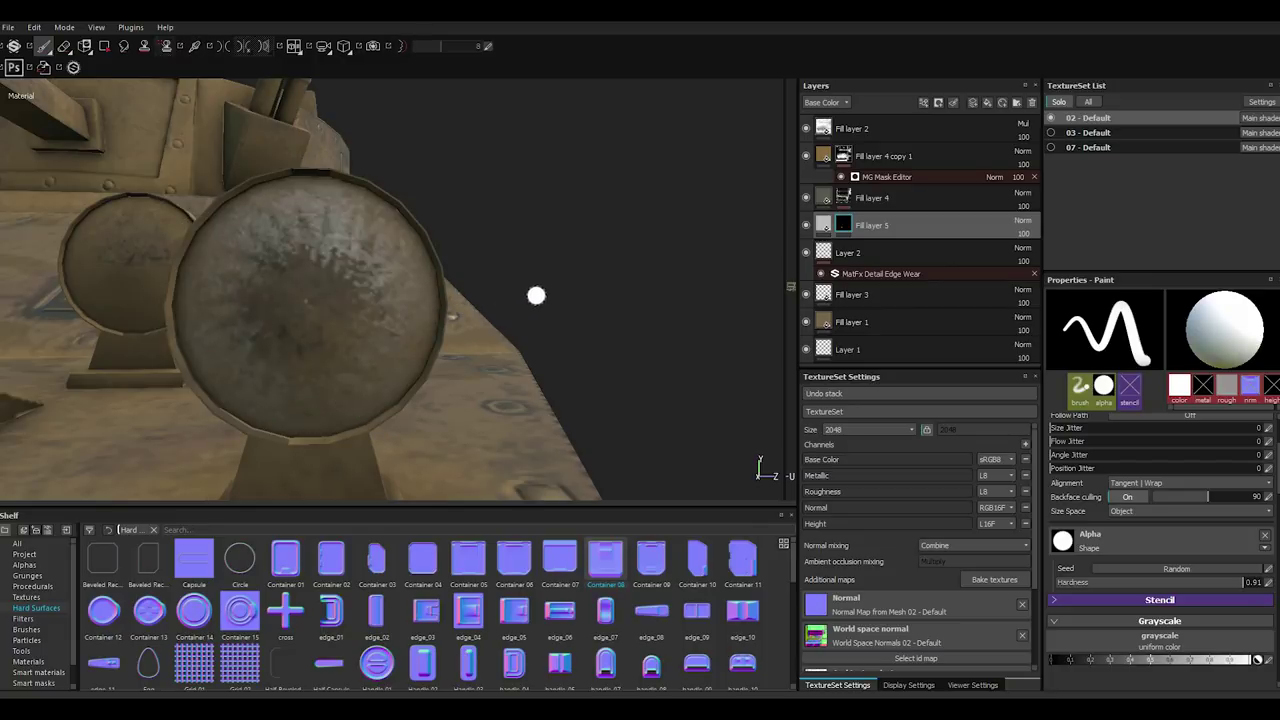
scroll(529, 297, down, 3)
mouse_move(529, 297)
alt+mouse_down()
mouse_move(418, 302)
mouse_move(490, 318)
alt+mouse_up()
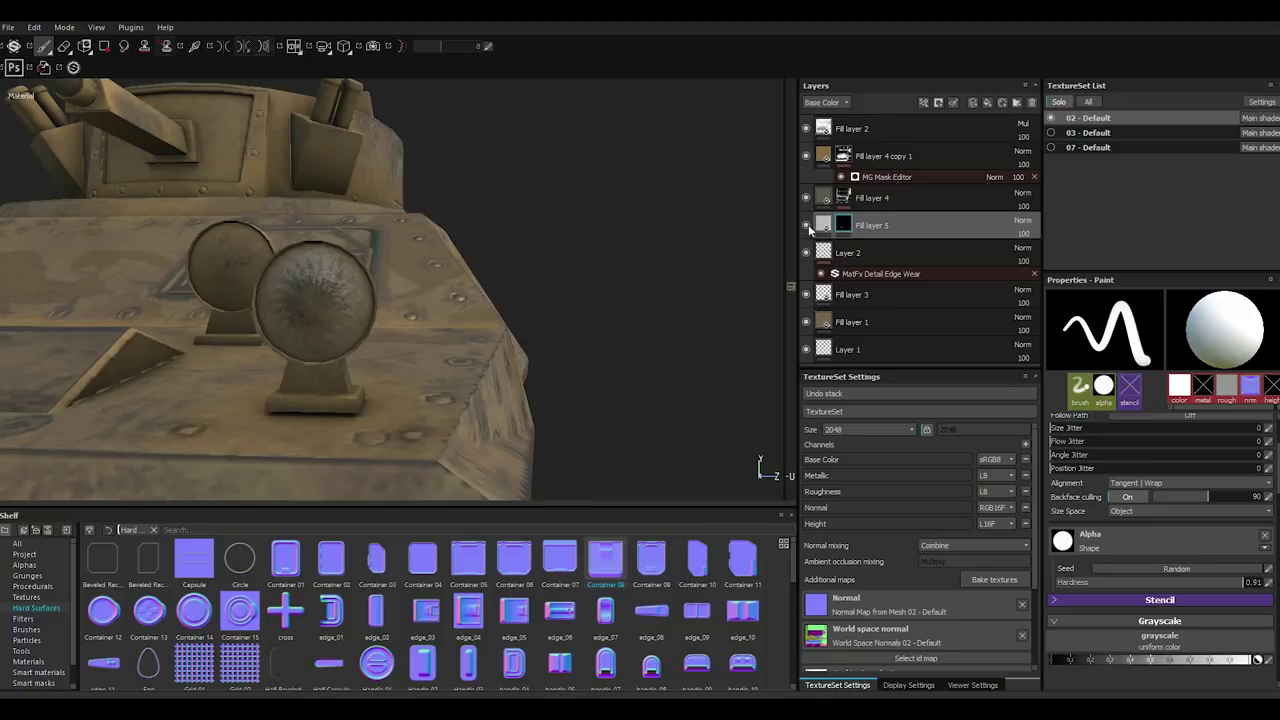
Open the 2D texture view beside the model and test, then undo, a dab on a lens.
click(810, 229)
click(810, 229)
drag(780, 337, 360, 310)
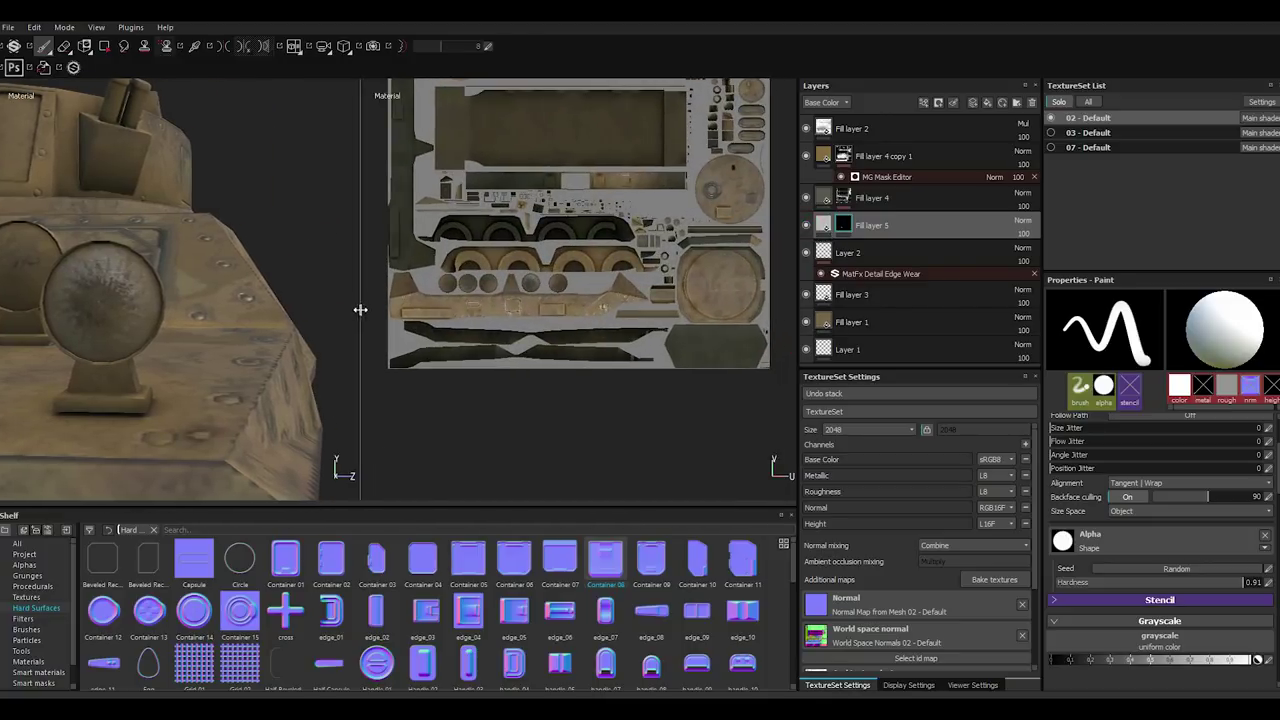
scroll(445, 285, up, 3)
scroll(449, 290, up, 3)
scroll(455, 282, up, 3)
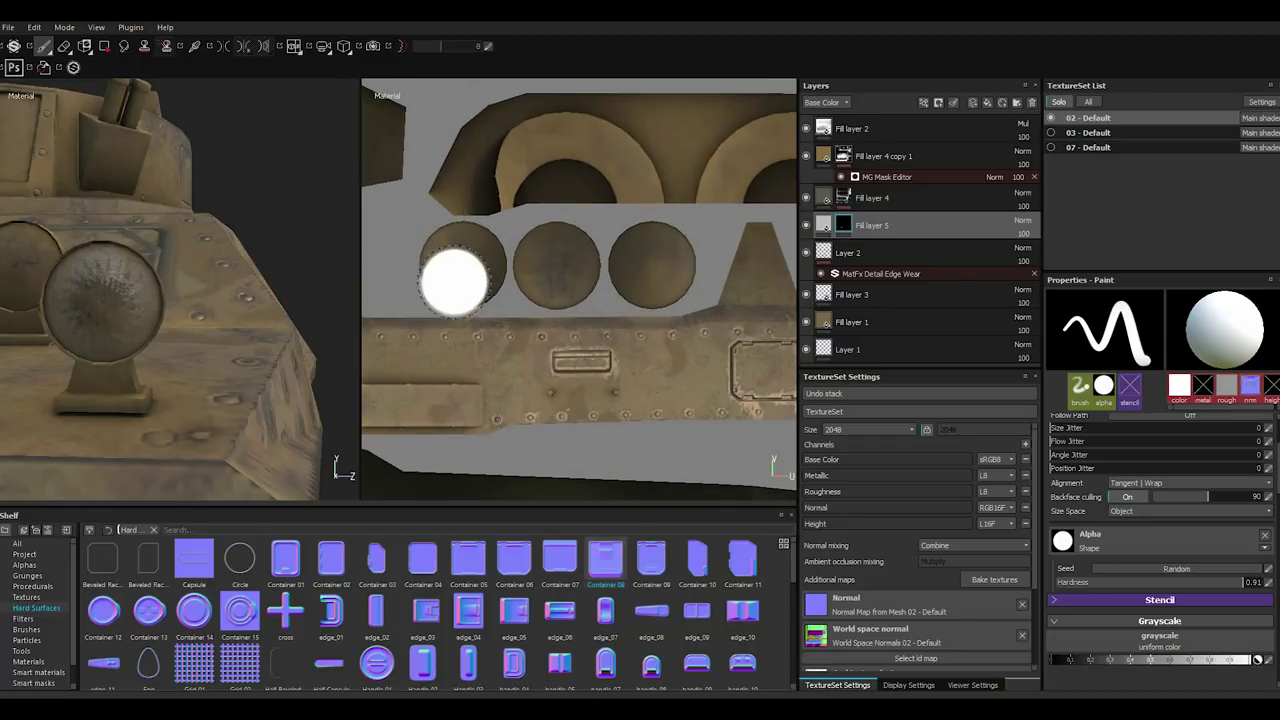
ctrl+right_drag(455, 282, 462, 258)
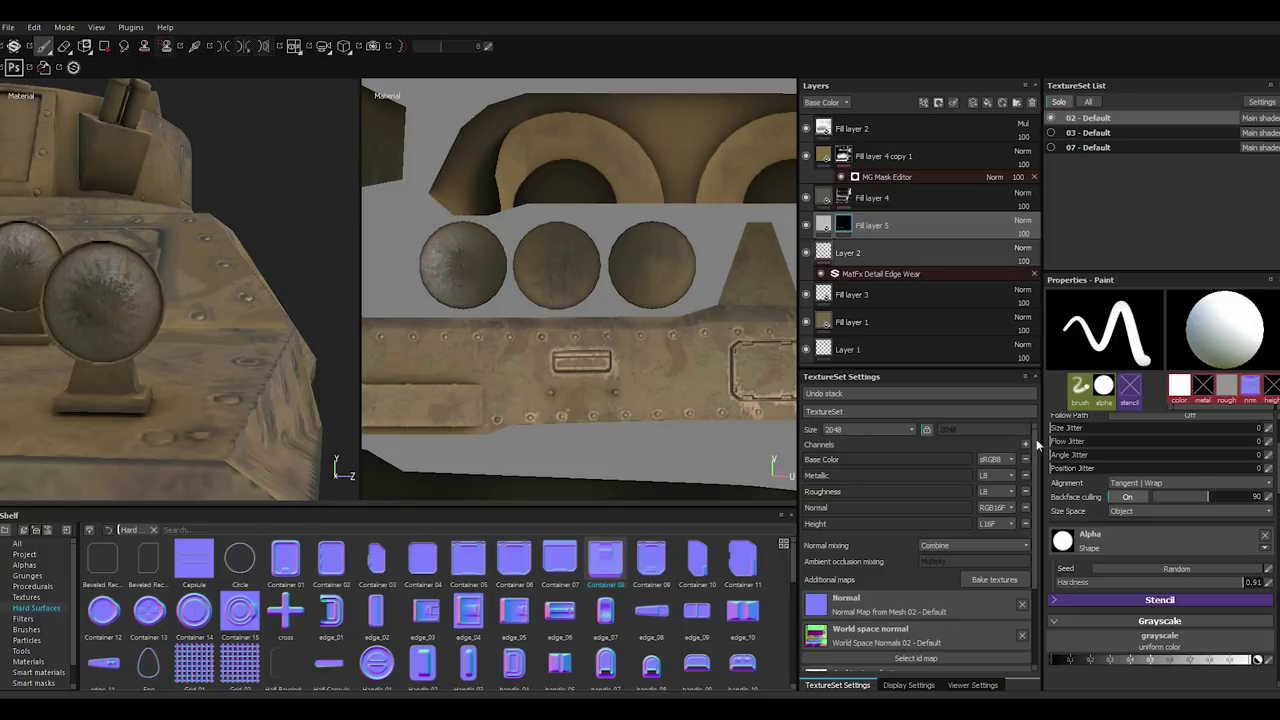
scroll(1101, 588, up, 2)
scroll(1101, 588, up, 2)
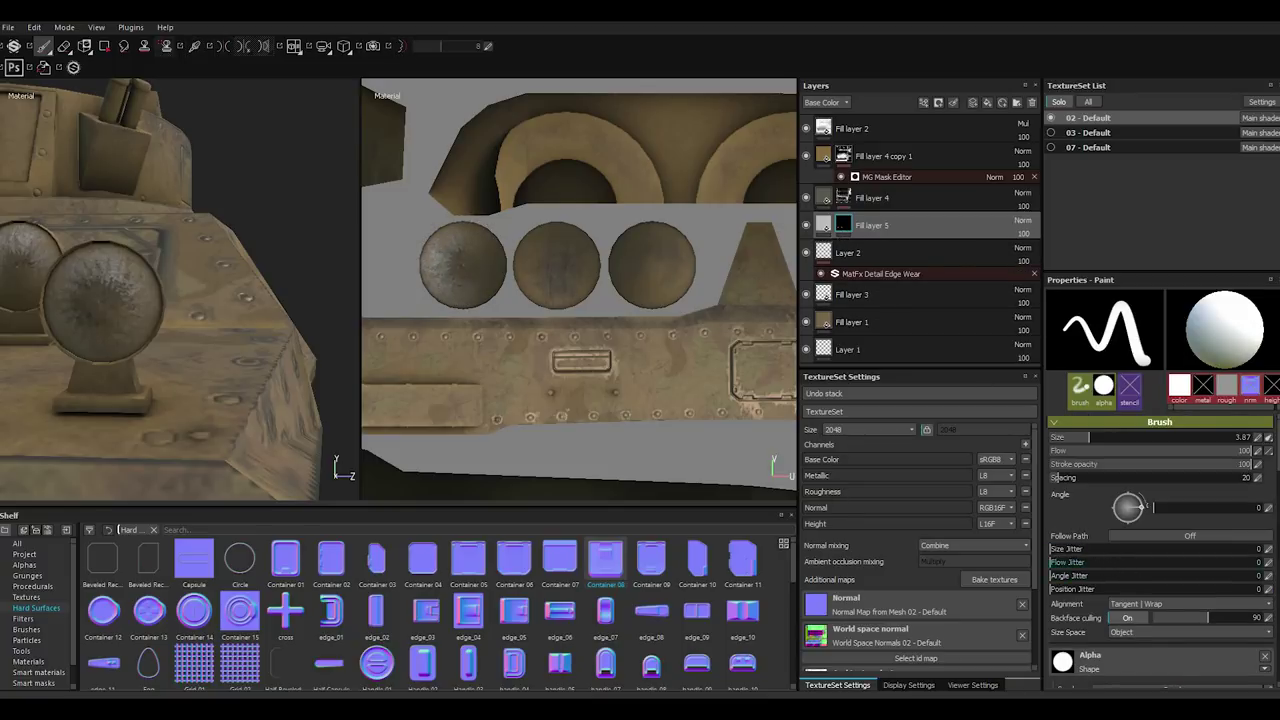
click(453, 265)
key(ctrl+z)
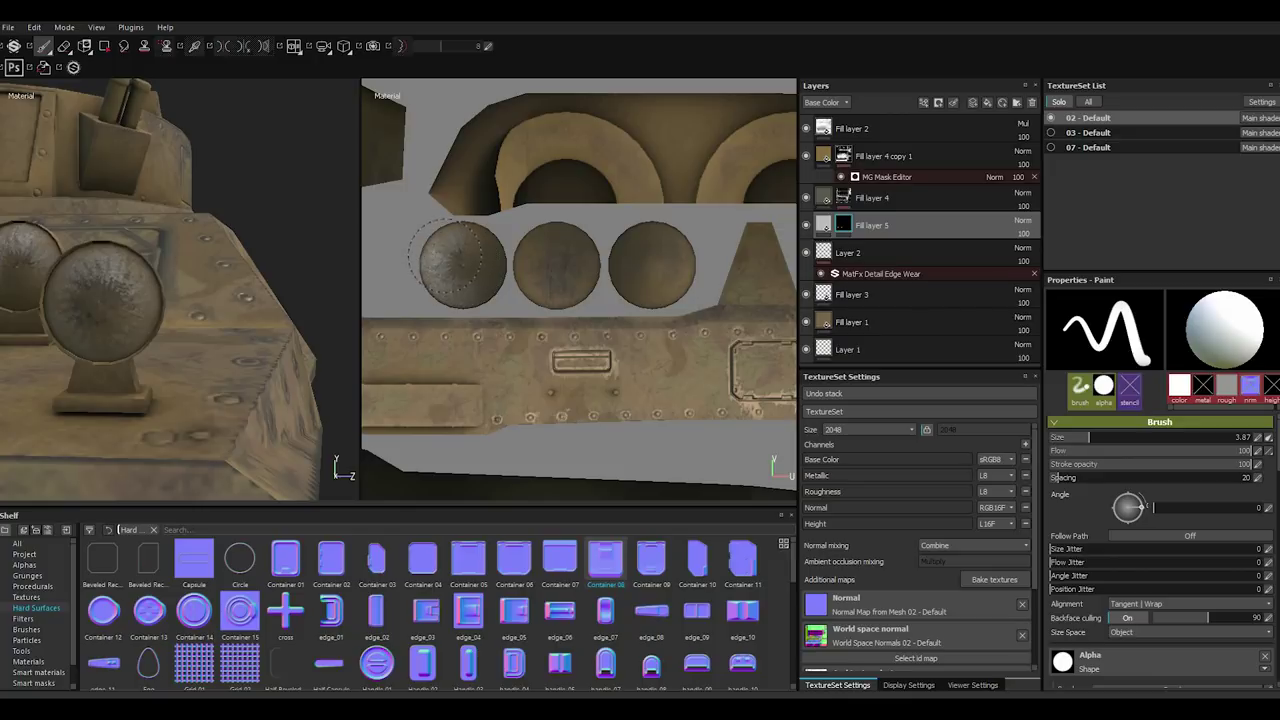
click(457, 255)
key(ctrl+z)
Move Fill layer 5 up just below Fill layer 2 so the lenses turn grey-white.
drag(895, 224, 875, 152)
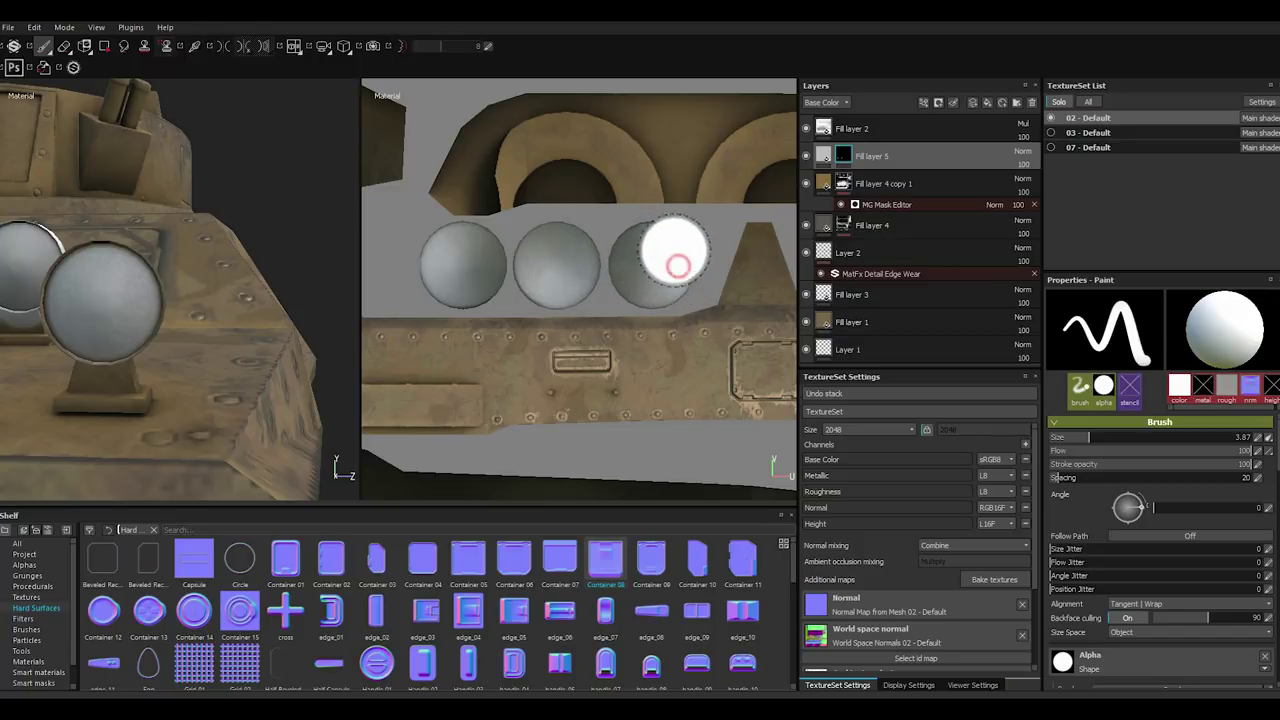
mouse_move(624, 290)
middle_down()
mouse_move(454, 300)
mouse_move(608, 271)
mouse_move(566, 275)
middle_up()
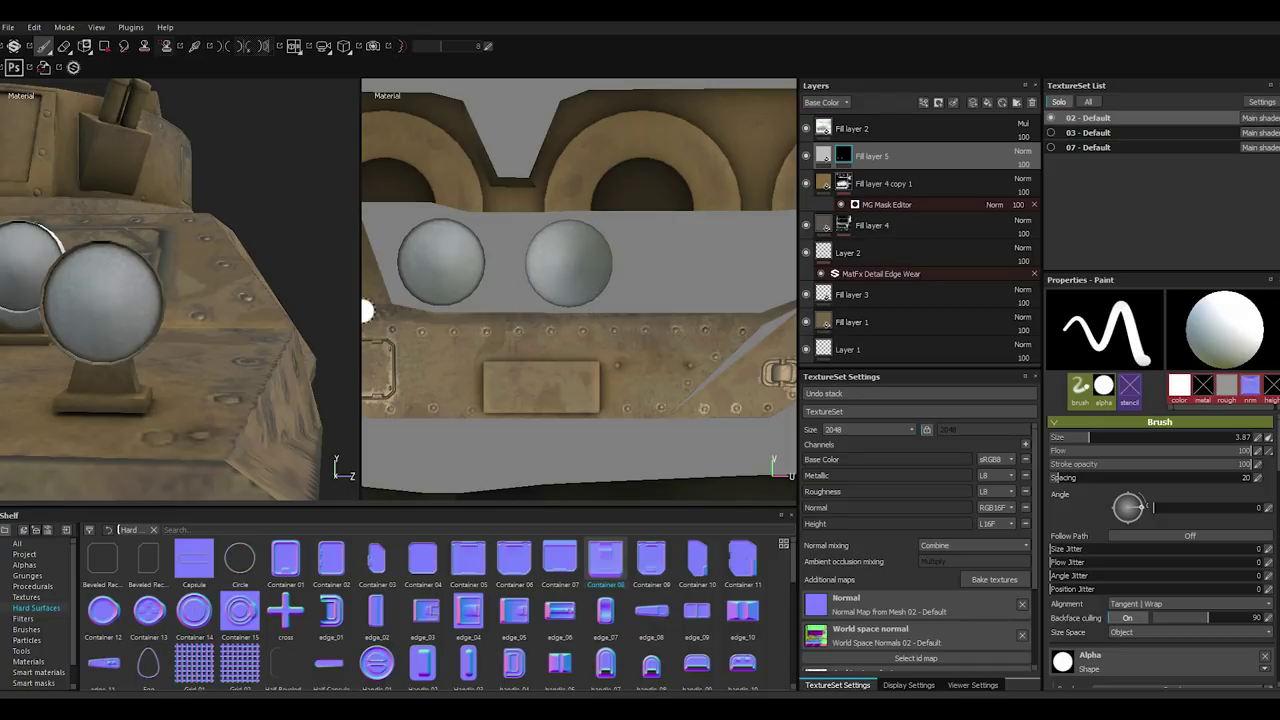
drag(362, 310, 789, 280)
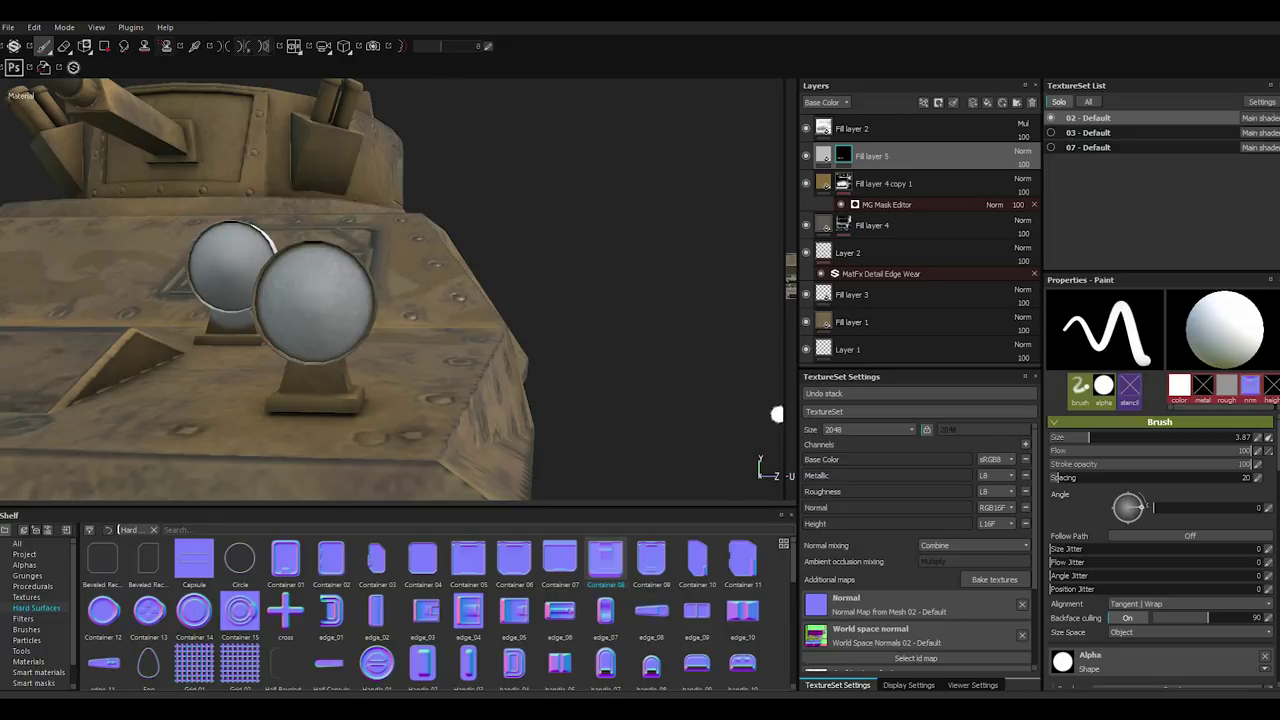
drag(789, 410, 453, 395)
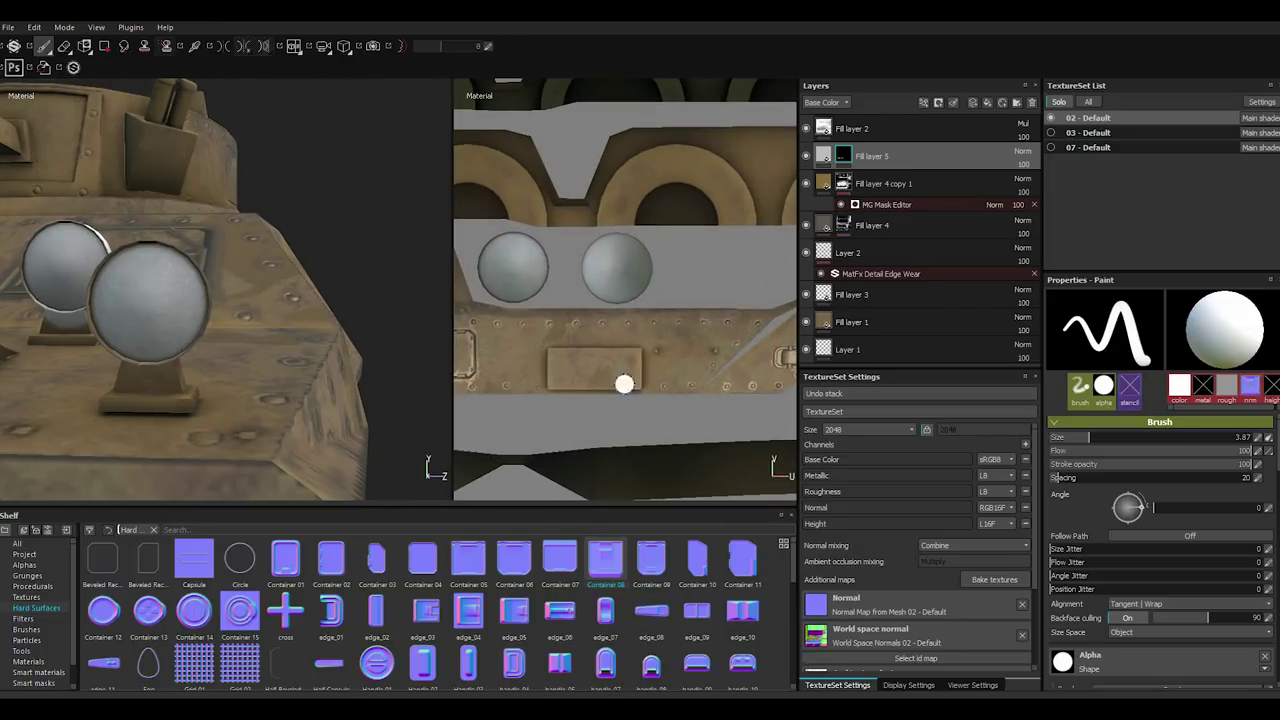
alt+drag(624, 384, 661, 373)
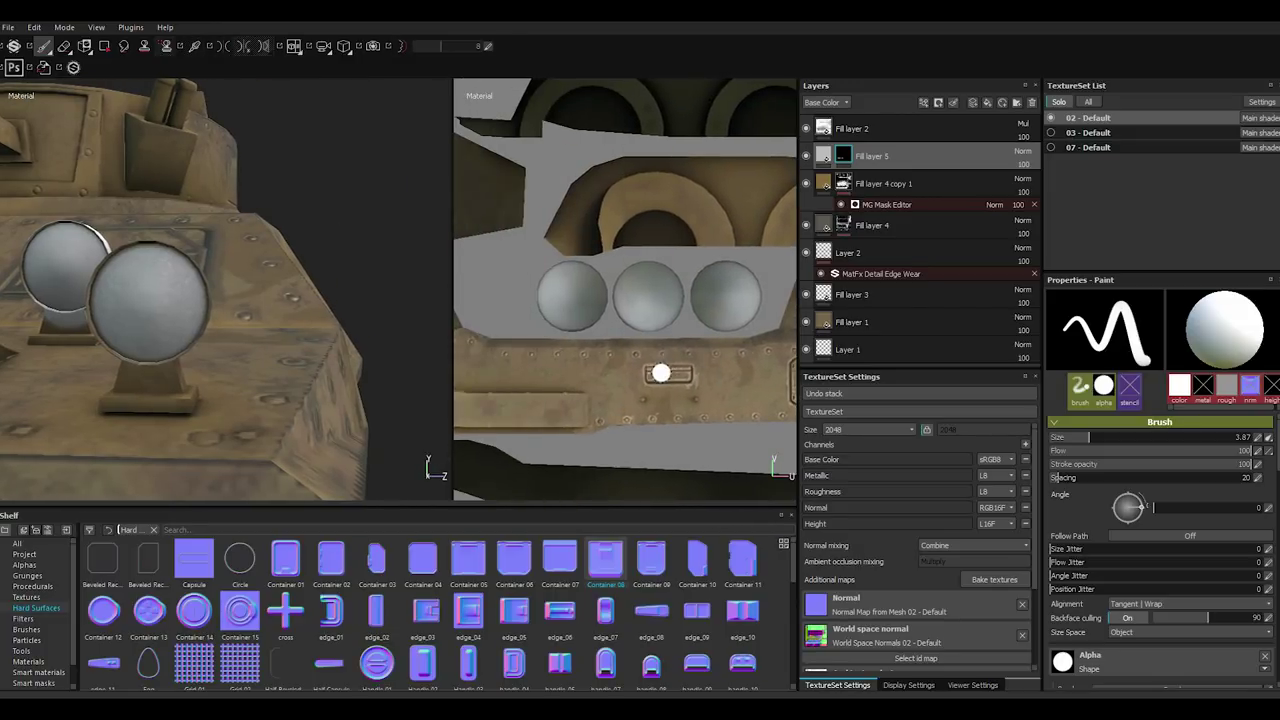
drag(453, 400, 903, 385)
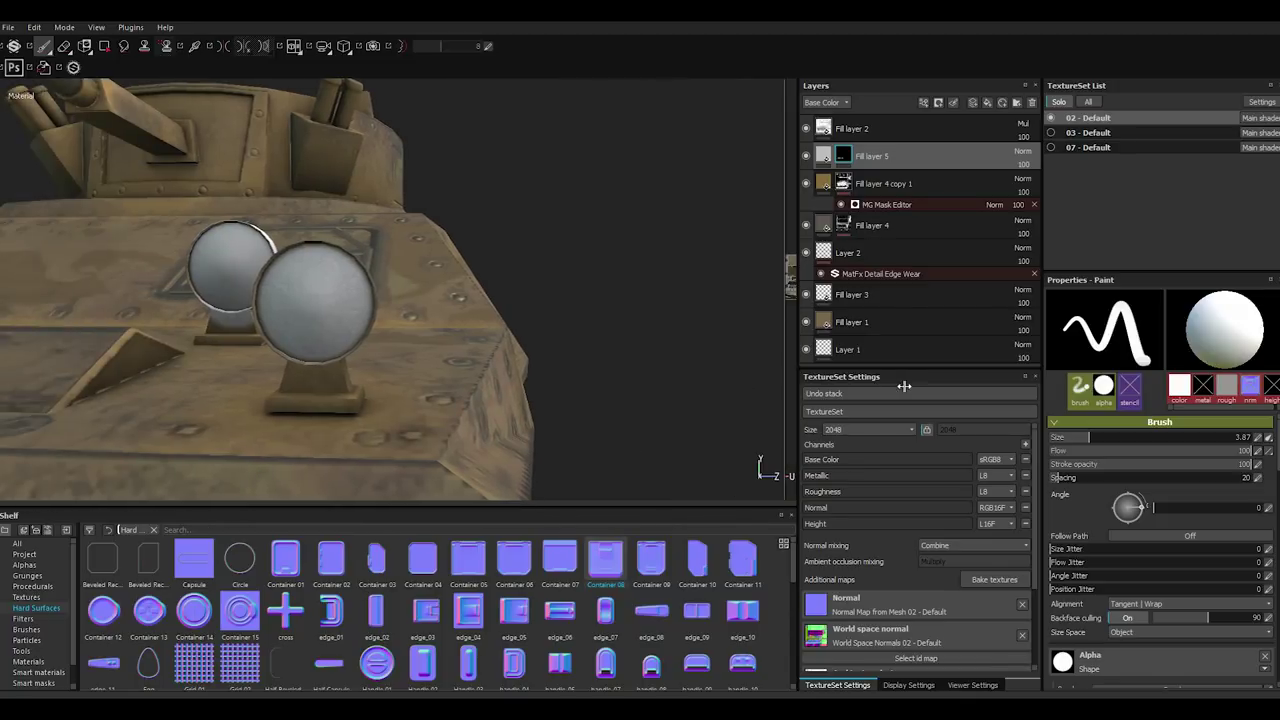
Reduce the brush size to 0.93 for fine work on the headlamps.
alt+drag(260, 323, 366, 335)
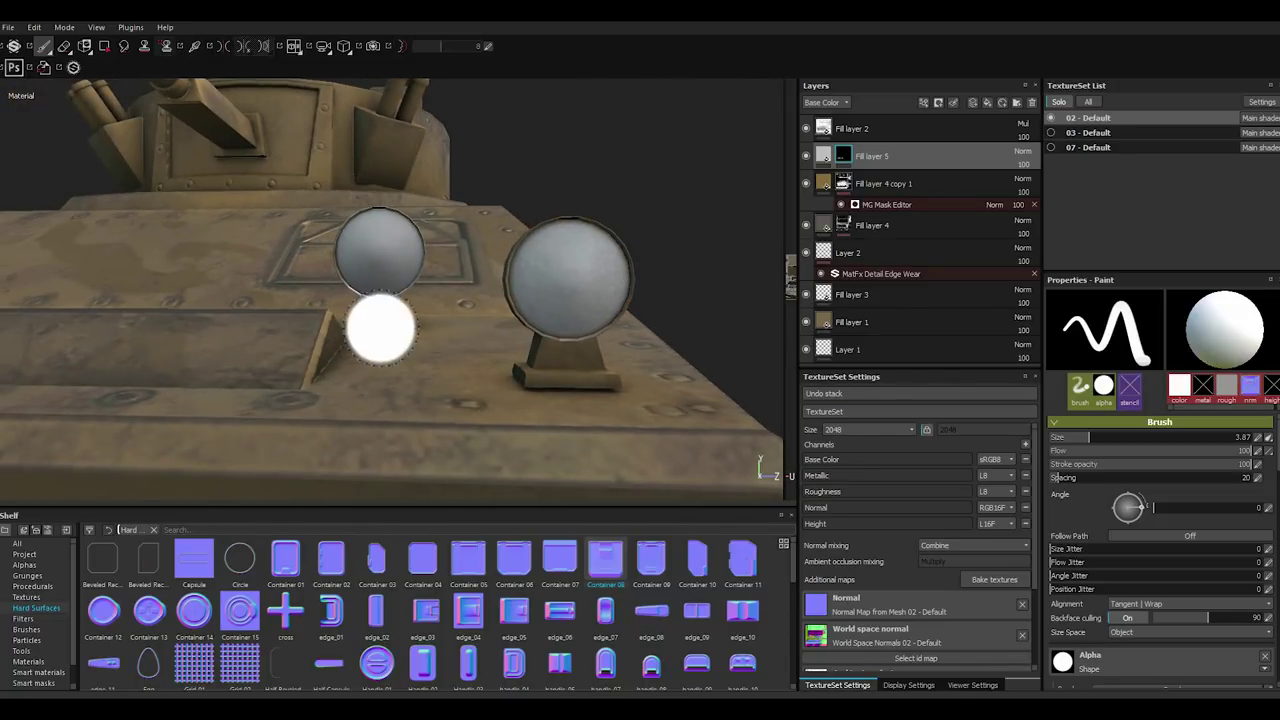
scroll(380, 328, up, 3)
key(bracketleft)
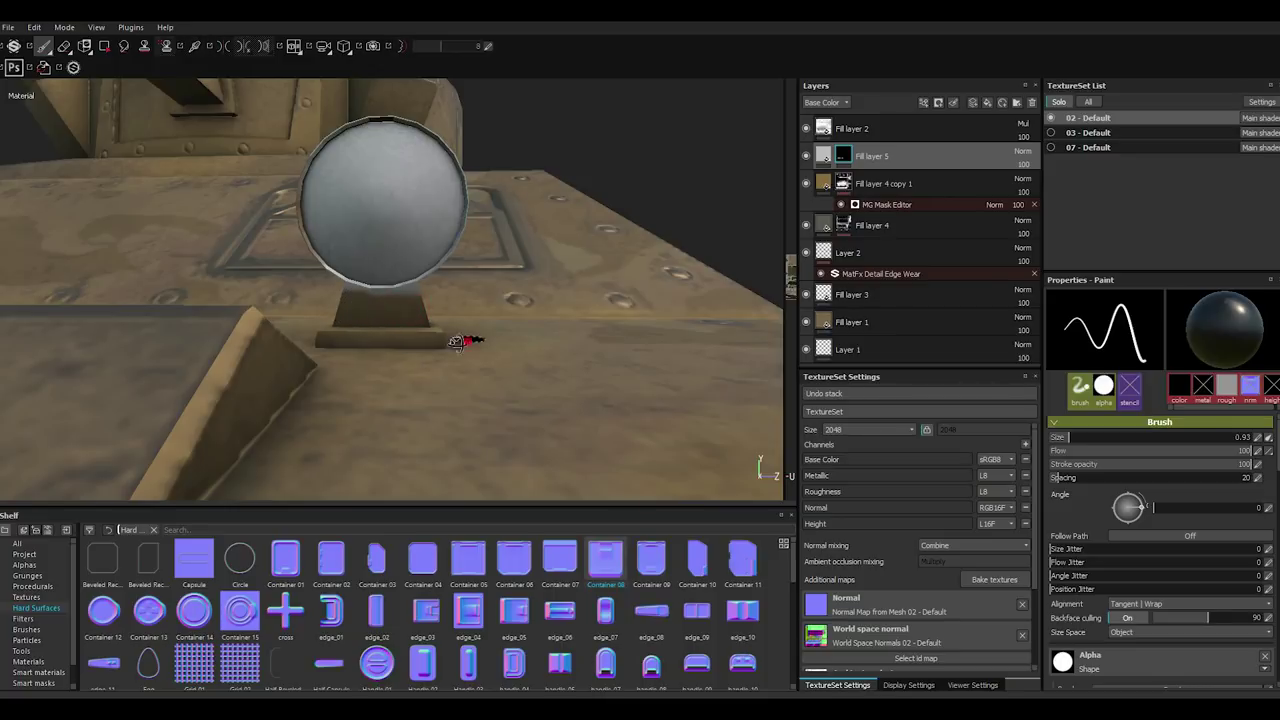
alt+drag(455, 343, 449, 314)
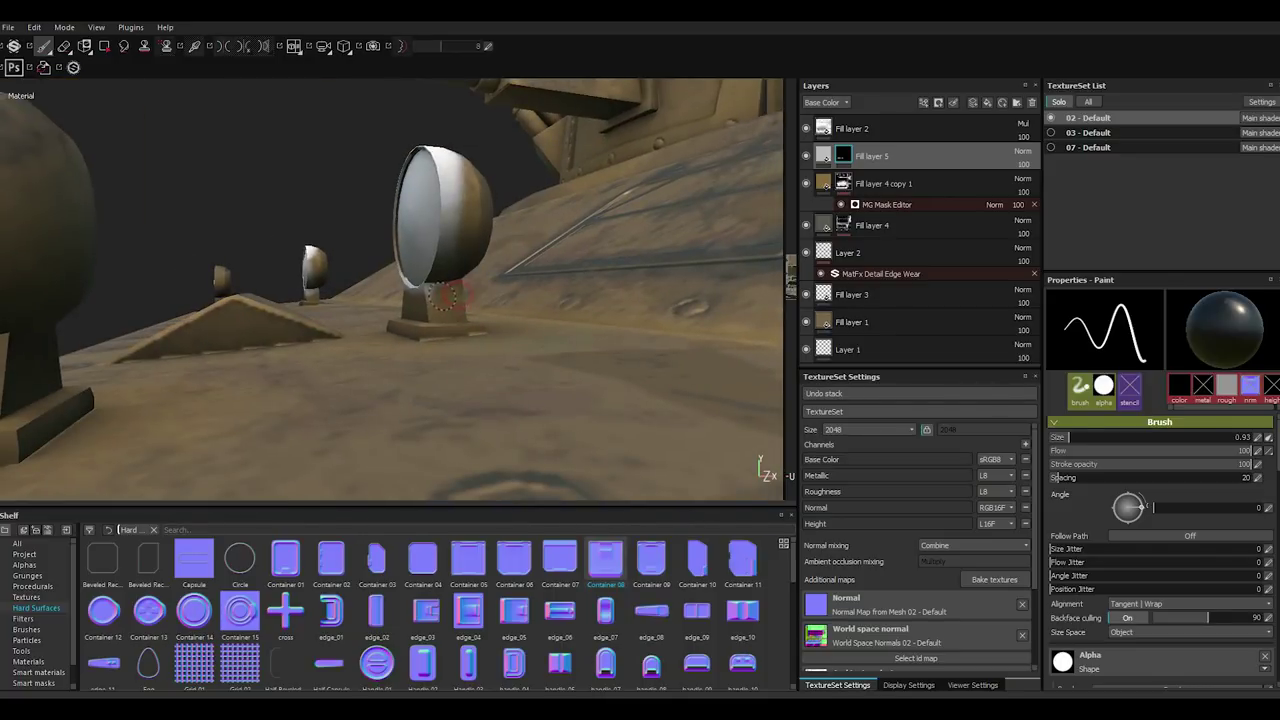
alt+drag(433, 305, 586, 343)
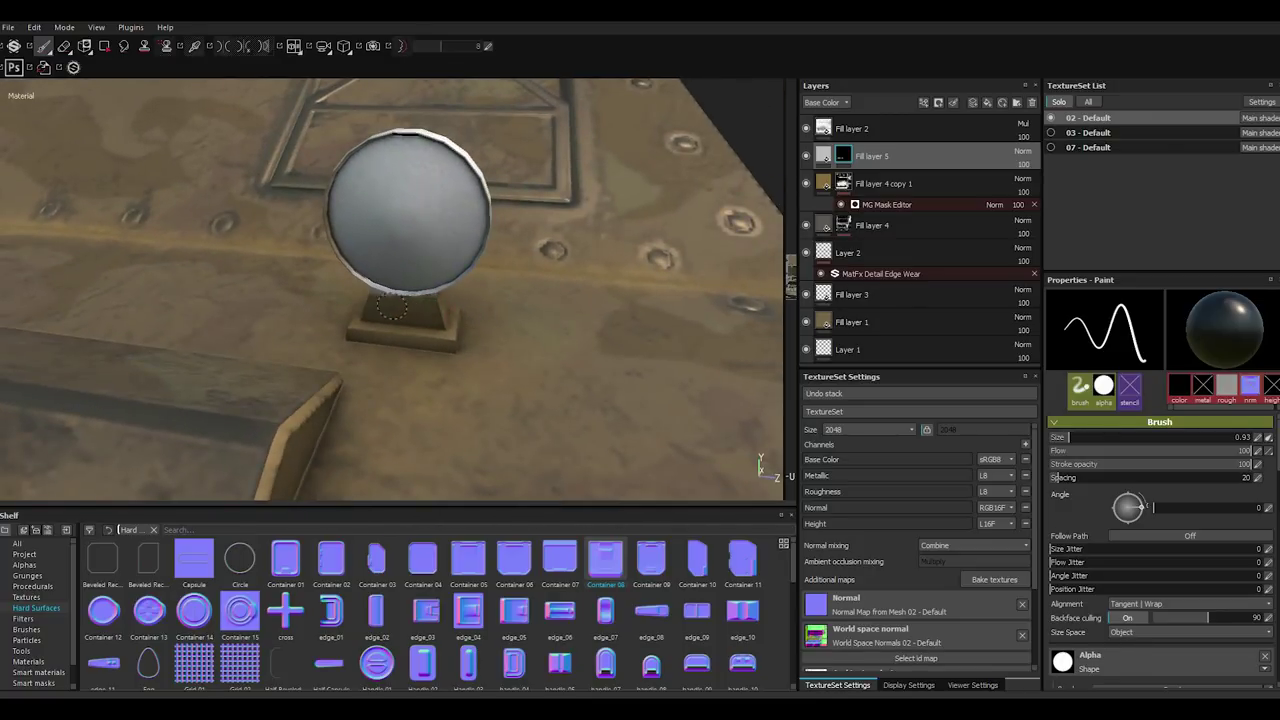
Mask the grey-white fill off the first lamp's housing and base.
mouse_move(365, 300)
alt+mouse_down()
mouse_move(281, 333)
mouse_move(351, 449)
alt+mouse_up()
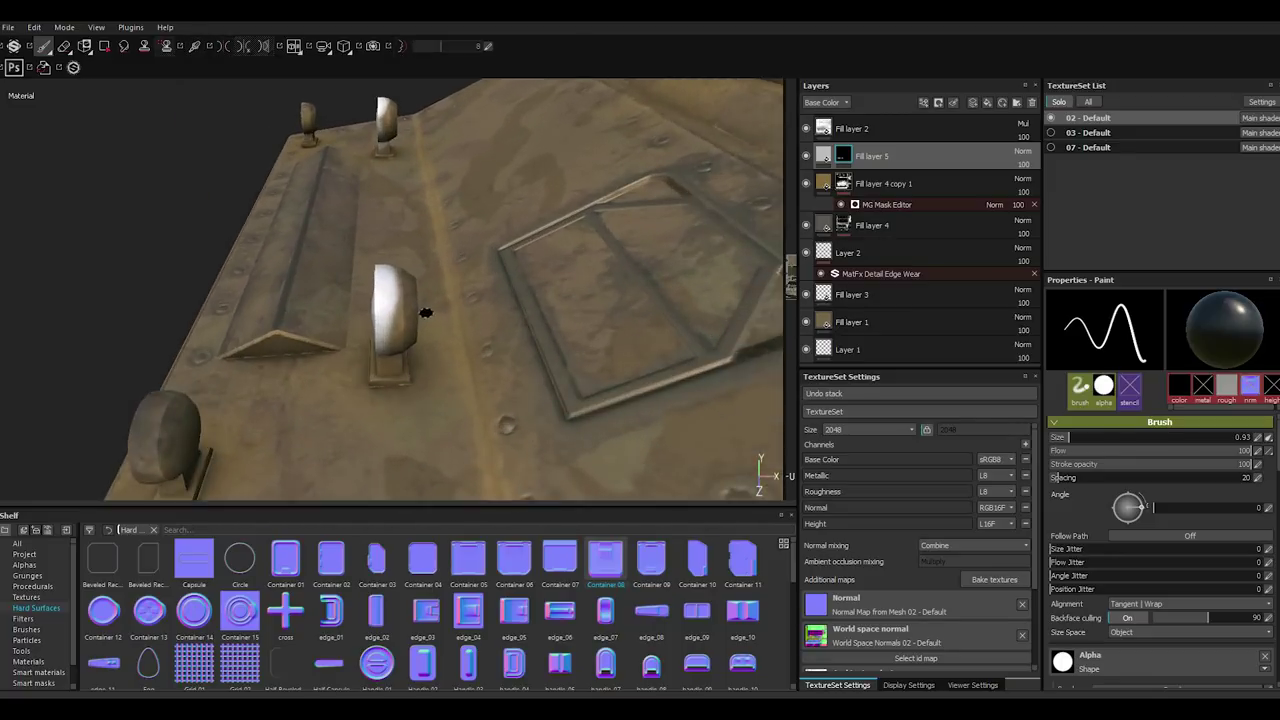
alt+right_drag(428, 308, 390, 347)
alt+drag(390, 350, 370, 380)
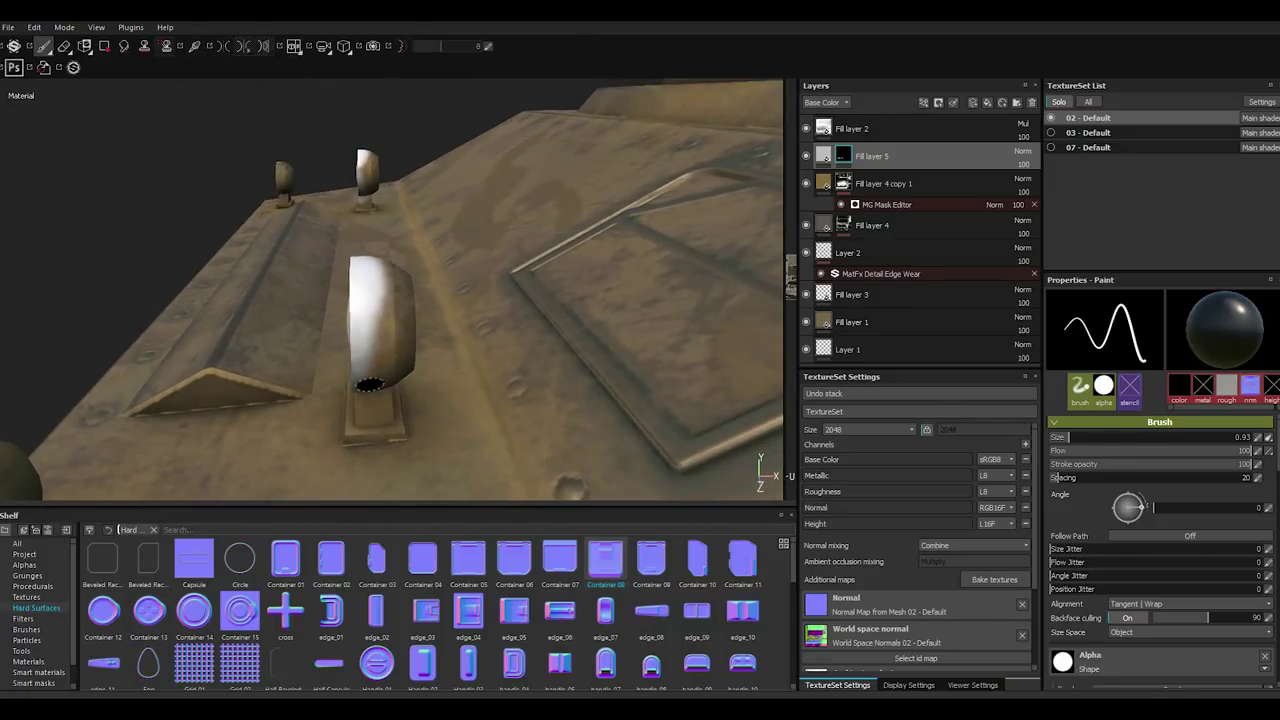
click(364, 389)
shift+click(362, 265)
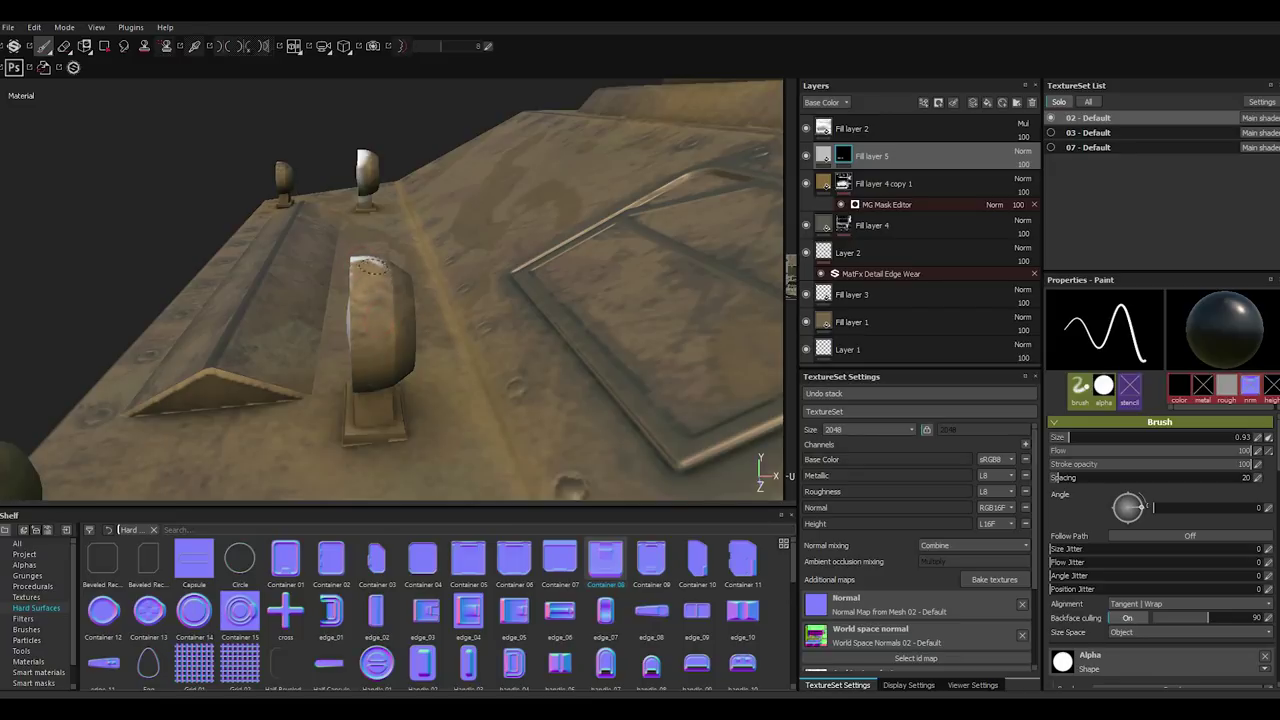
mouse_move(368, 265)
alt+mouse_down()
mouse_move(425, 272)
mouse_move(362, 308)
alt+mouse_up()
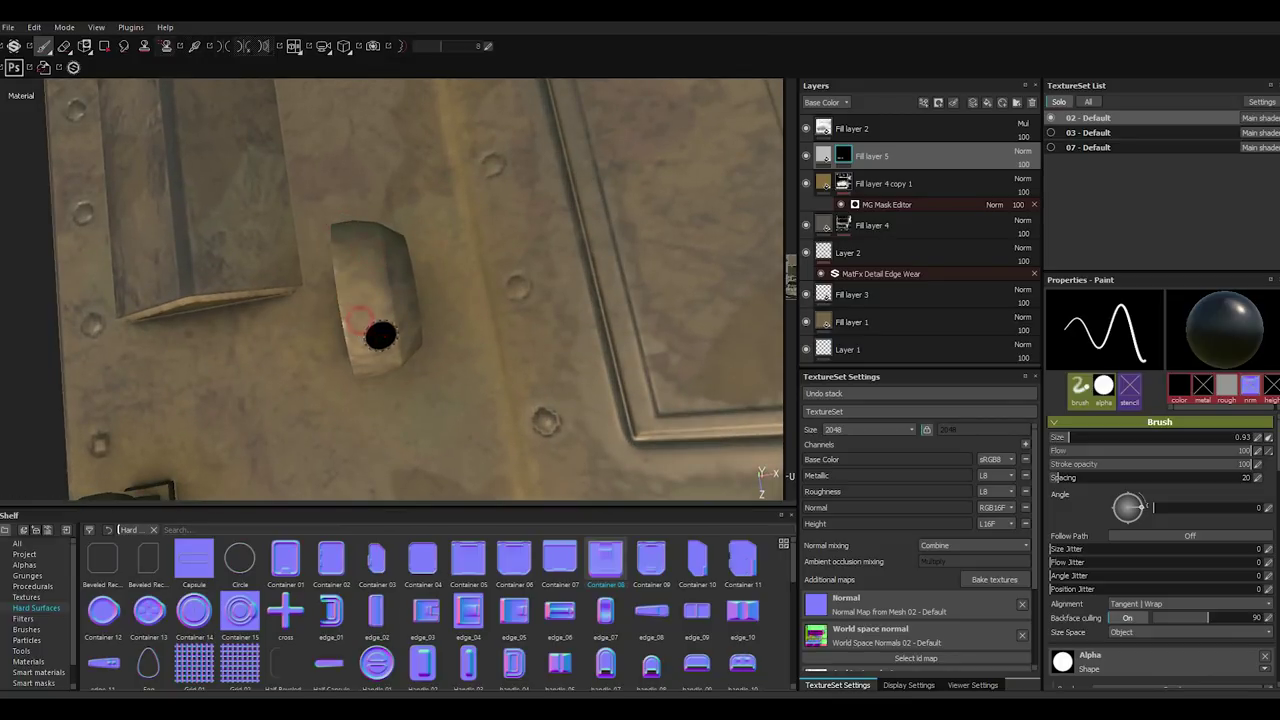
mouse_move(362, 318)
alt+mouse_down()
mouse_move(554, 308)
mouse_move(470, 300)
mouse_move(416, 396)
alt+mouse_up()
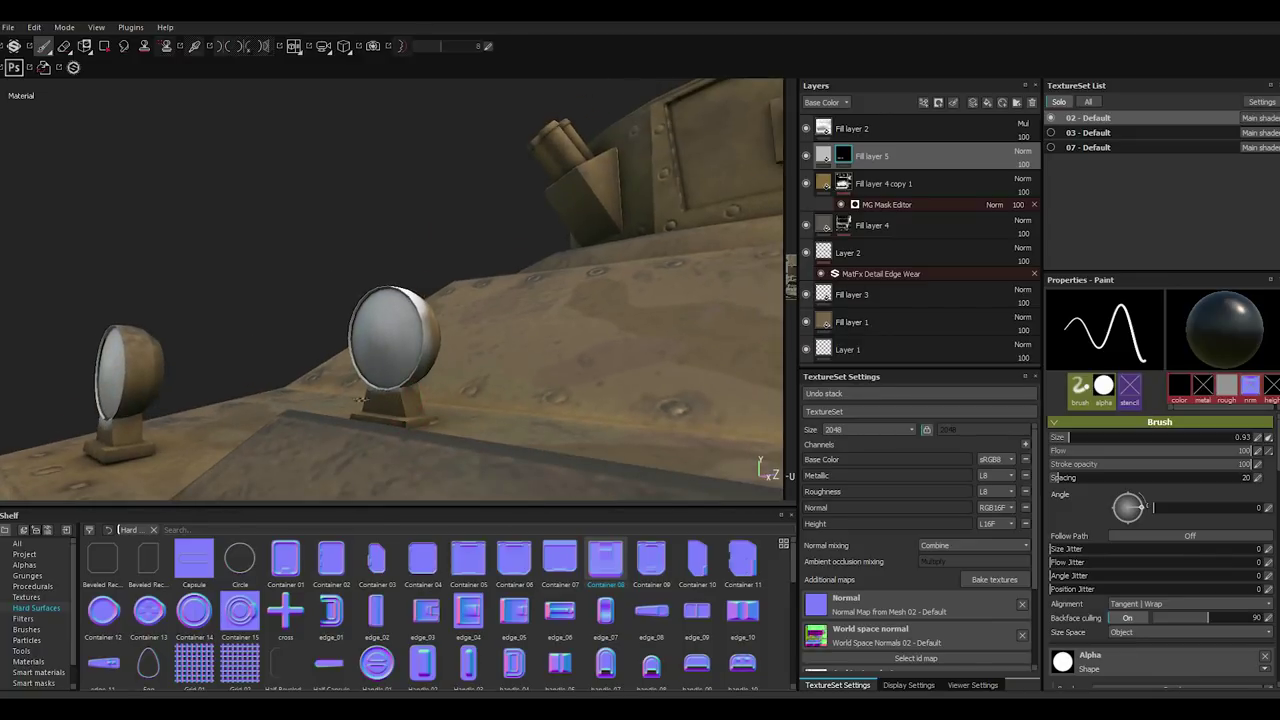
Touch up the next headlight's base and restore grey fill across its lens.
mouse_move(412, 398)
alt+mouse_down()
mouse_move(449, 391)
mouse_move(375, 405)
alt+mouse_up()
click(372, 393)
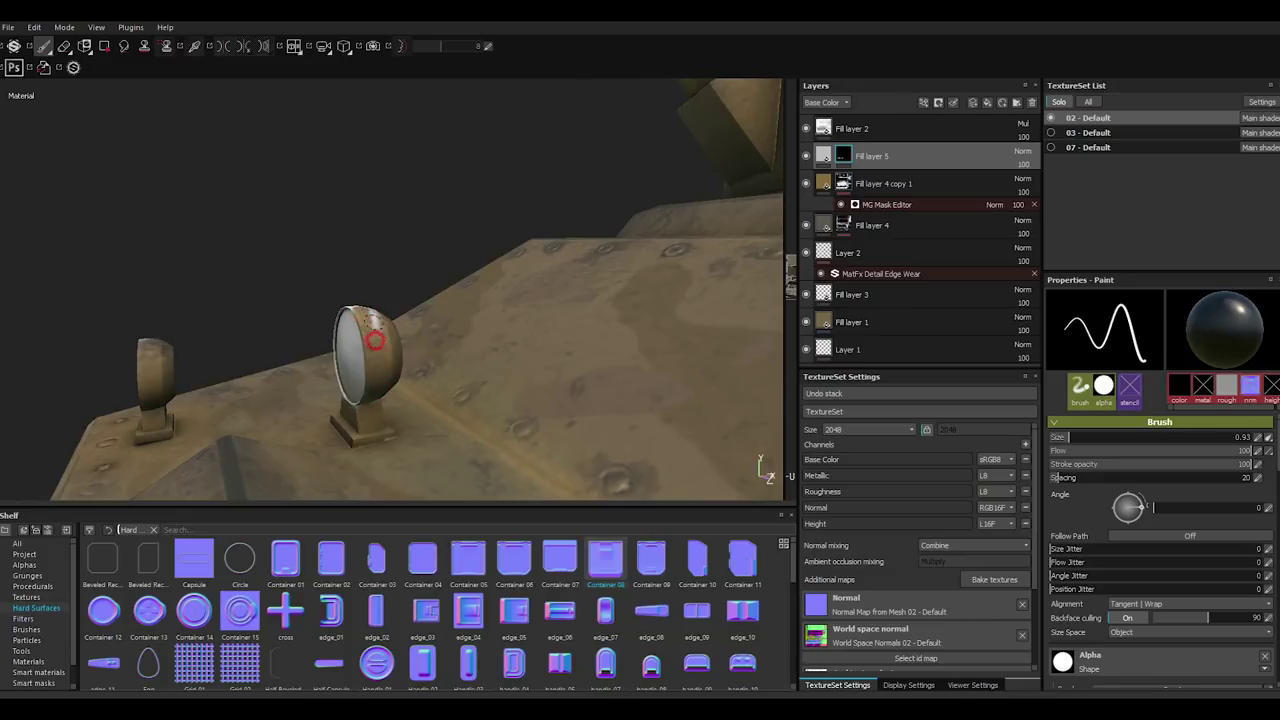
mouse_move(375, 341)
alt+mouse_down()
mouse_move(397, 309)
mouse_move(357, 457)
alt+mouse_up()
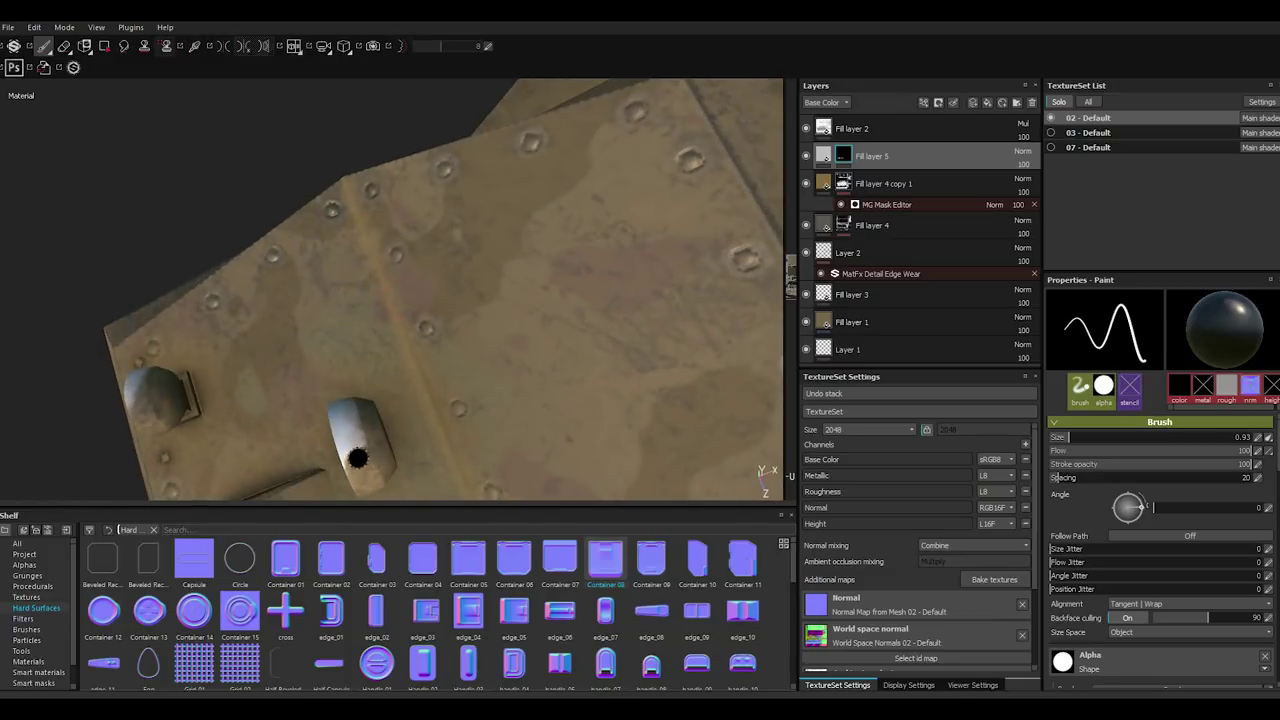
key(ctrl+z)
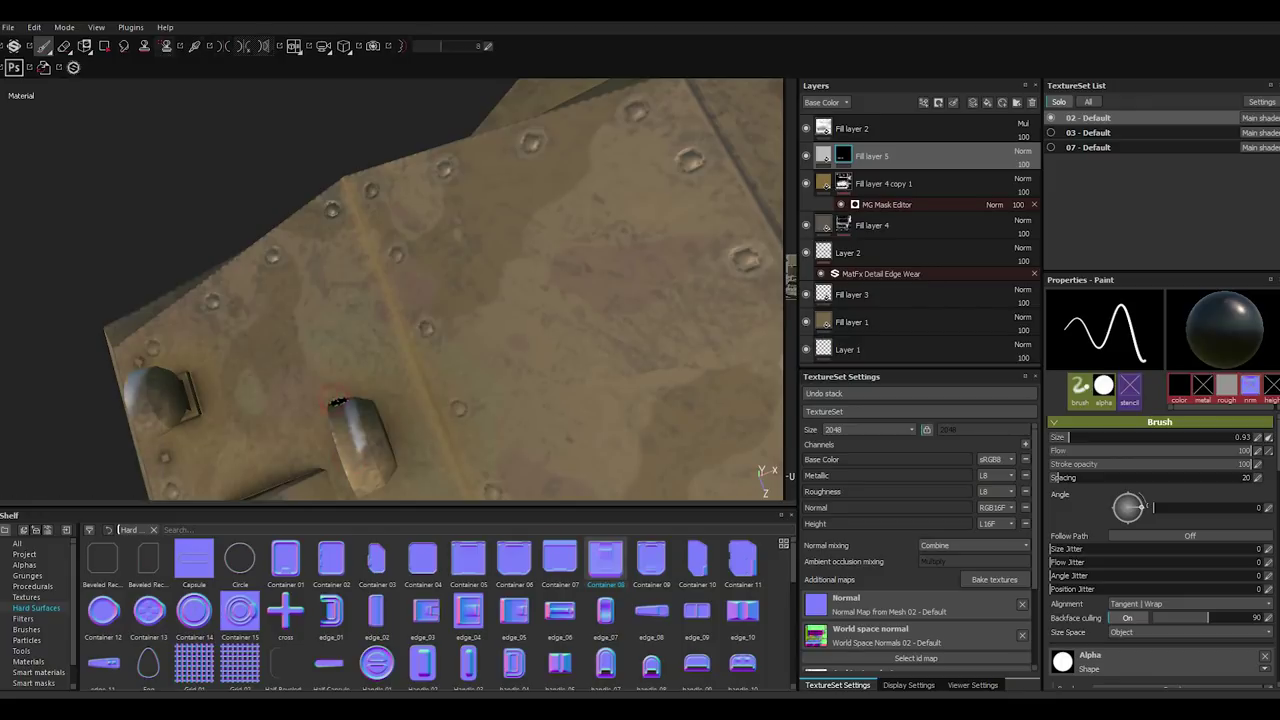
drag(338, 403, 355, 437)
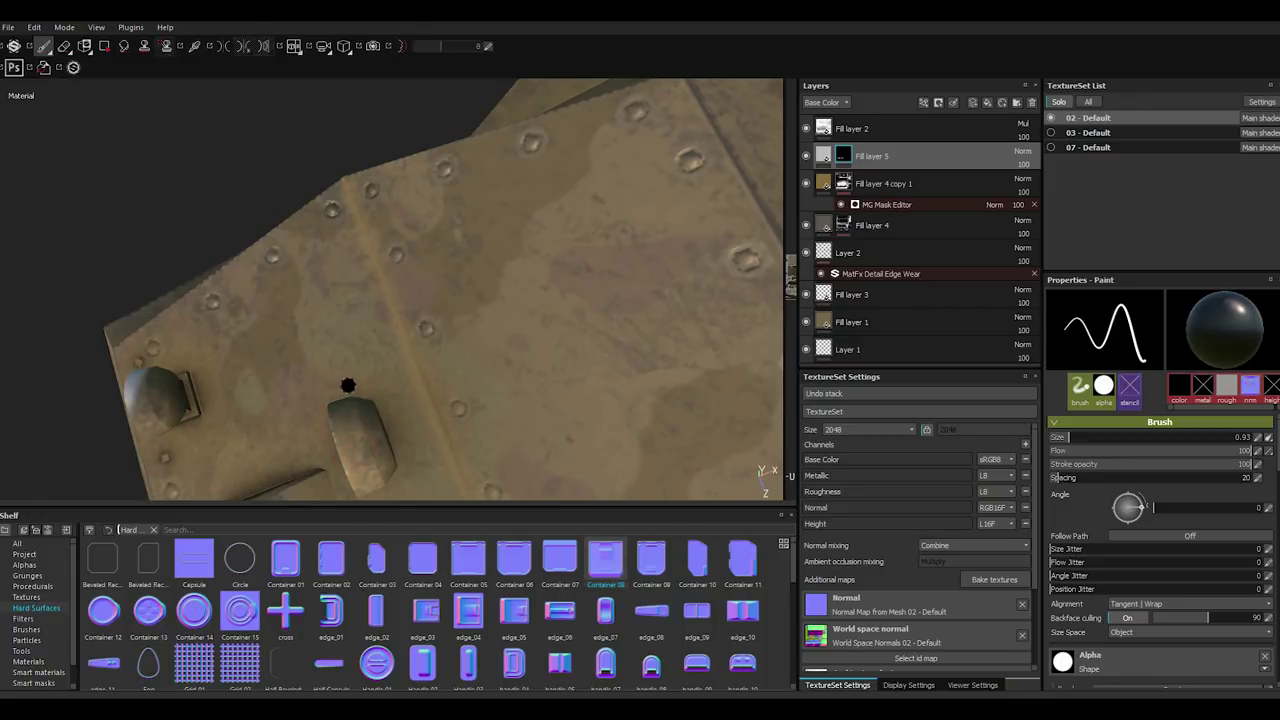
mouse_move(347, 385)
alt+mouse_down()
mouse_move(539, 324)
mouse_move(339, 338)
mouse_move(314, 208)
alt+mouse_up()
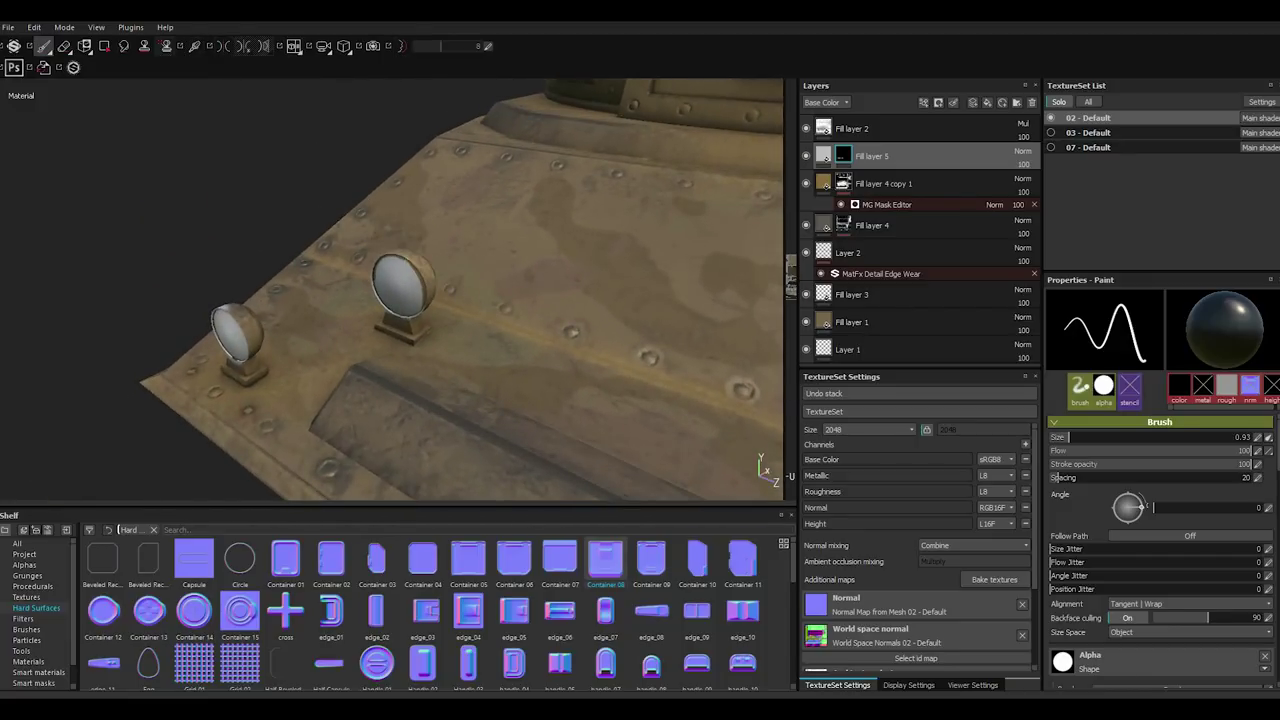
shift+right_drag(314, 208, 300, 210)
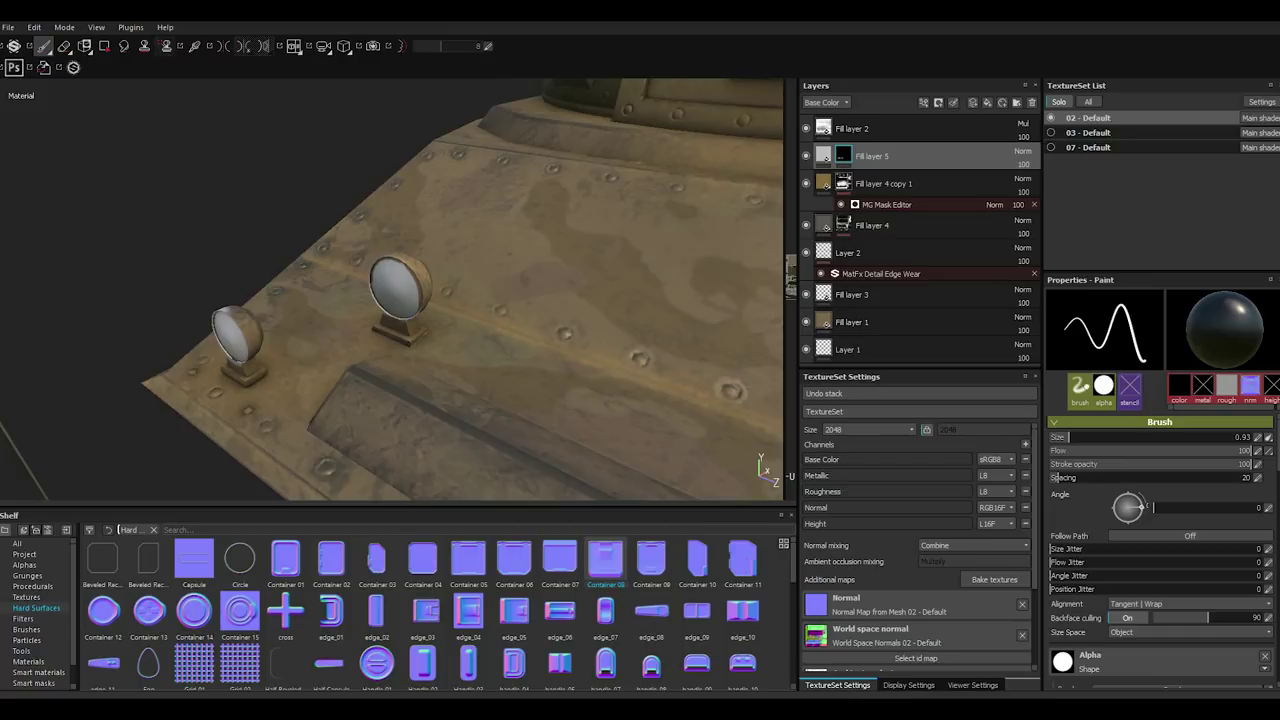
Make Fill layer 5's lenses near-black with lower roughness for a glossier finish.
click(823, 155)
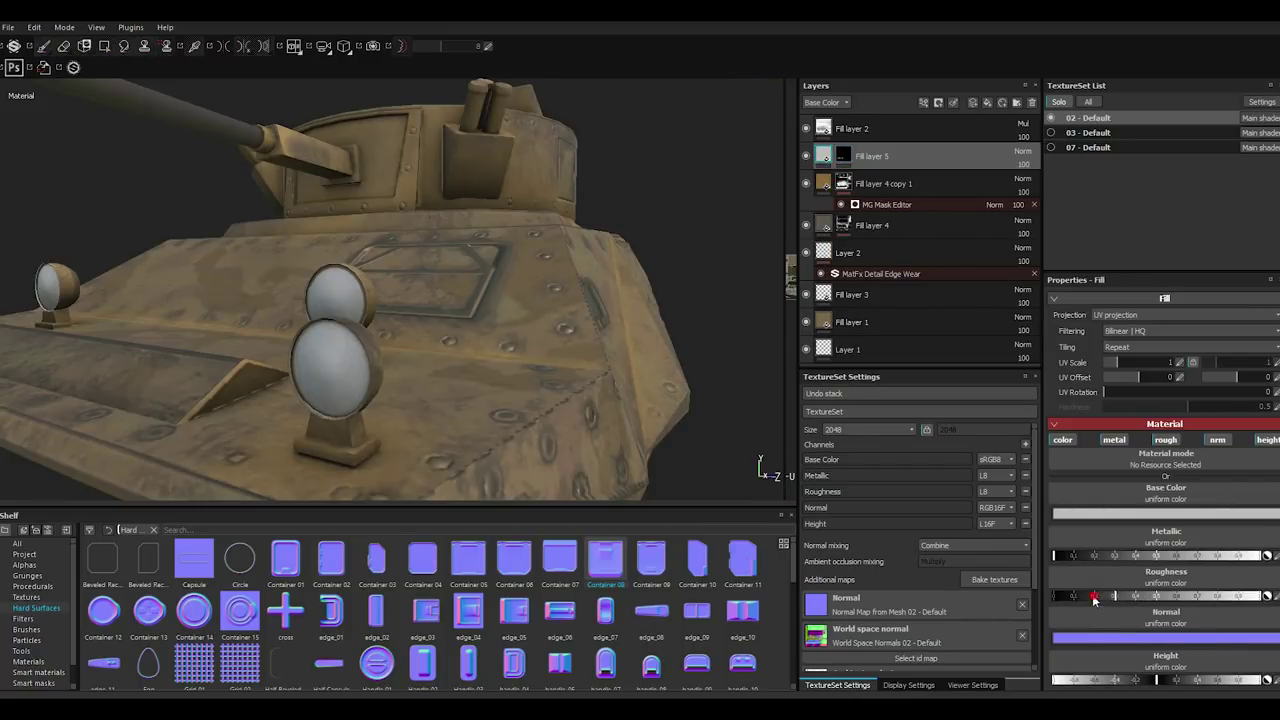
drag(1094, 600, 1079, 597)
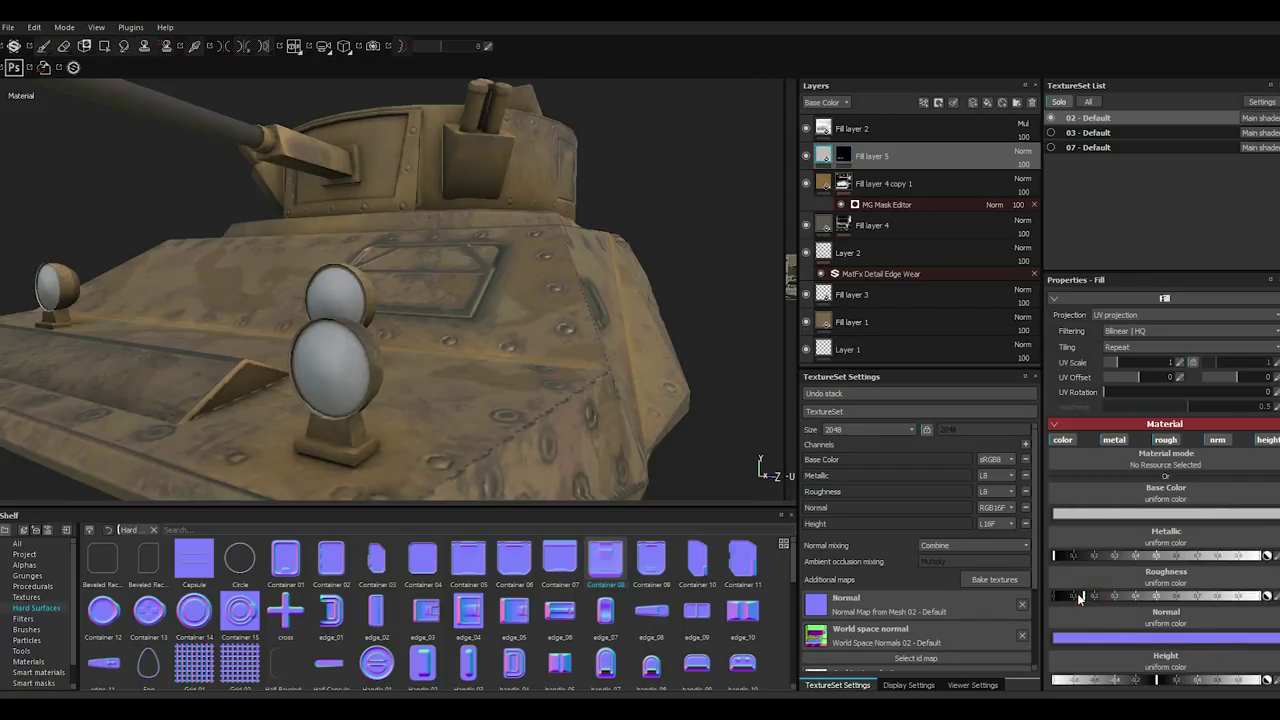
click(1068, 514)
drag(983, 537, 979, 550)
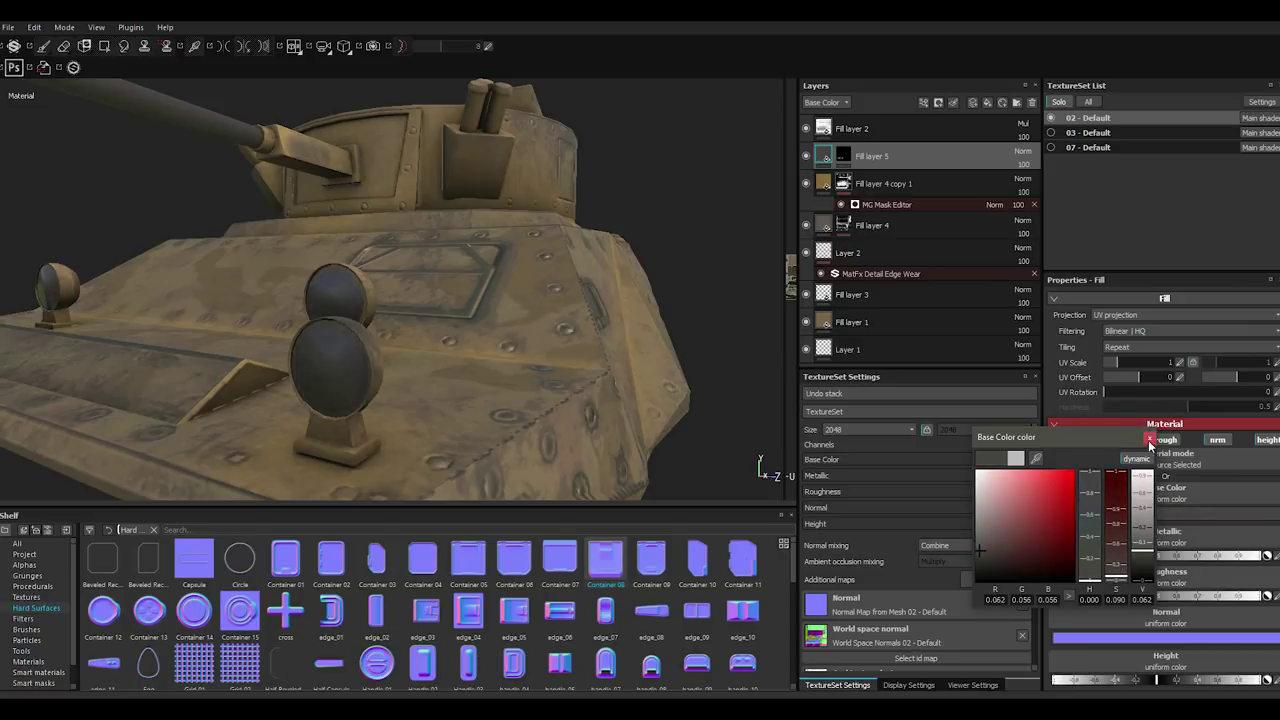
Add a Filter effect to Fill layer 5 and browse MatFinish filters in the shelf.
click(845, 156)
click(925, 103)
click(966, 175)
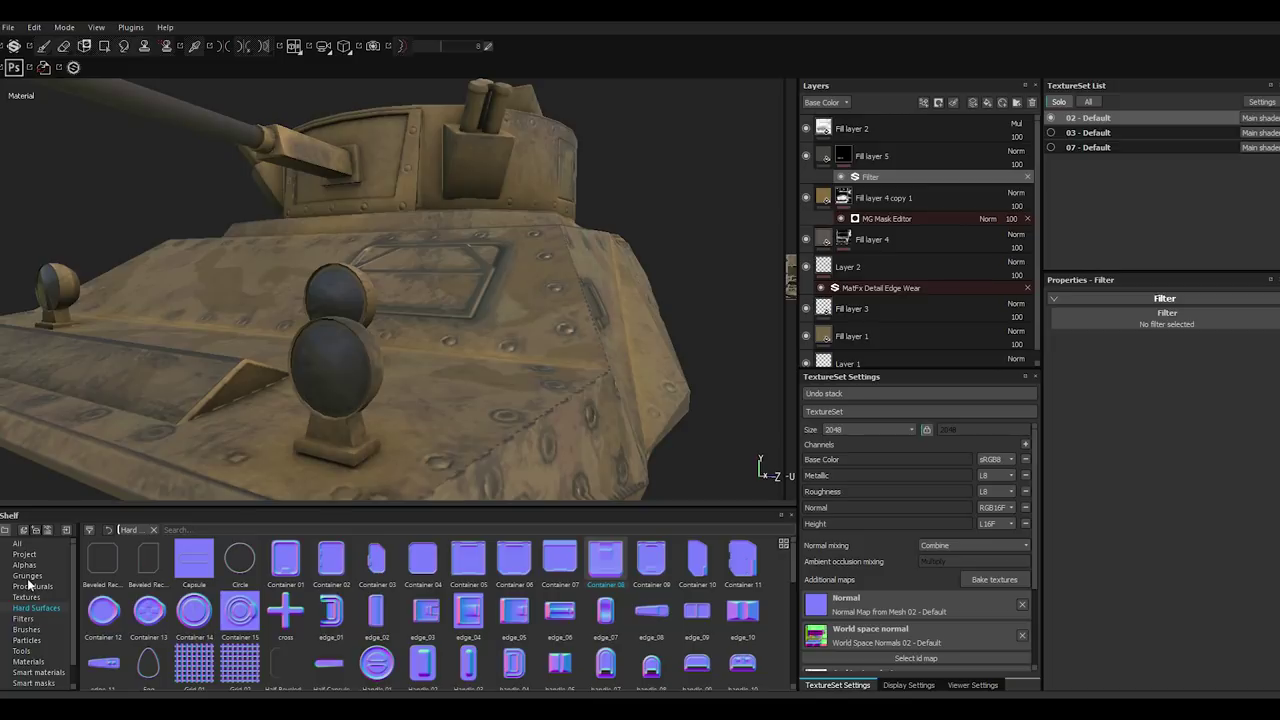
click(24, 620)
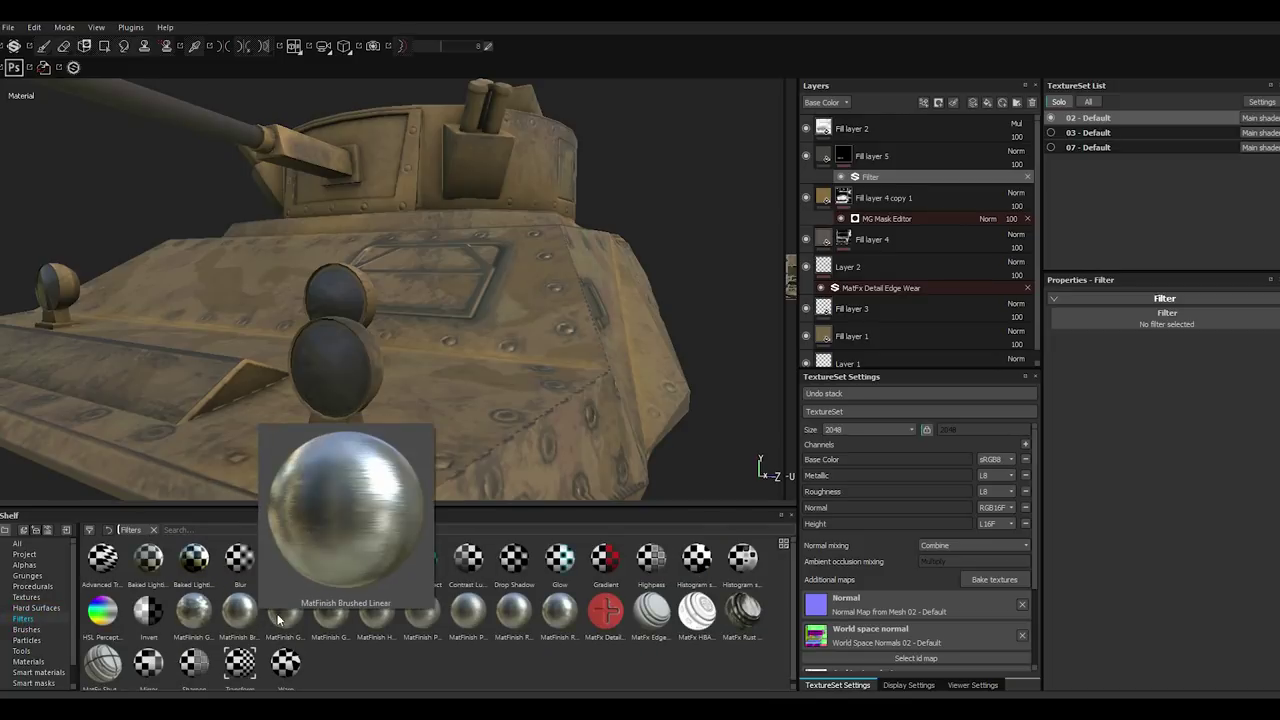
mouse_move(421, 610)
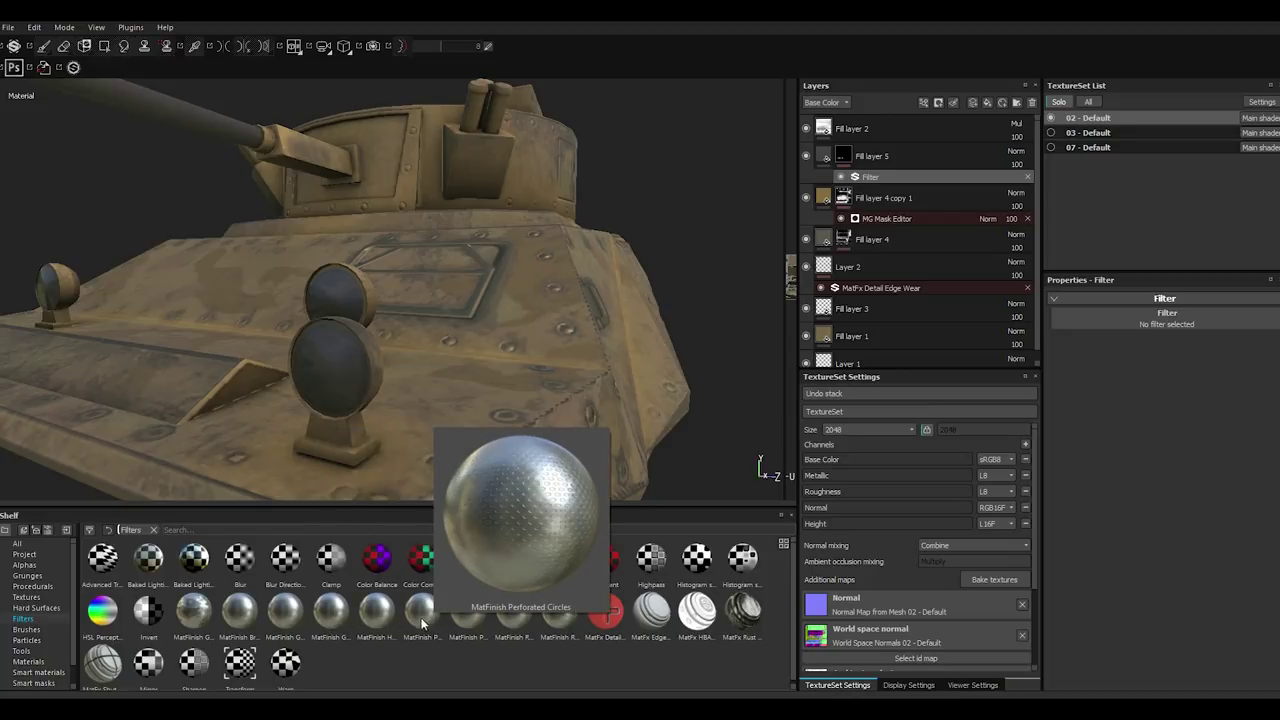
click(378, 612)
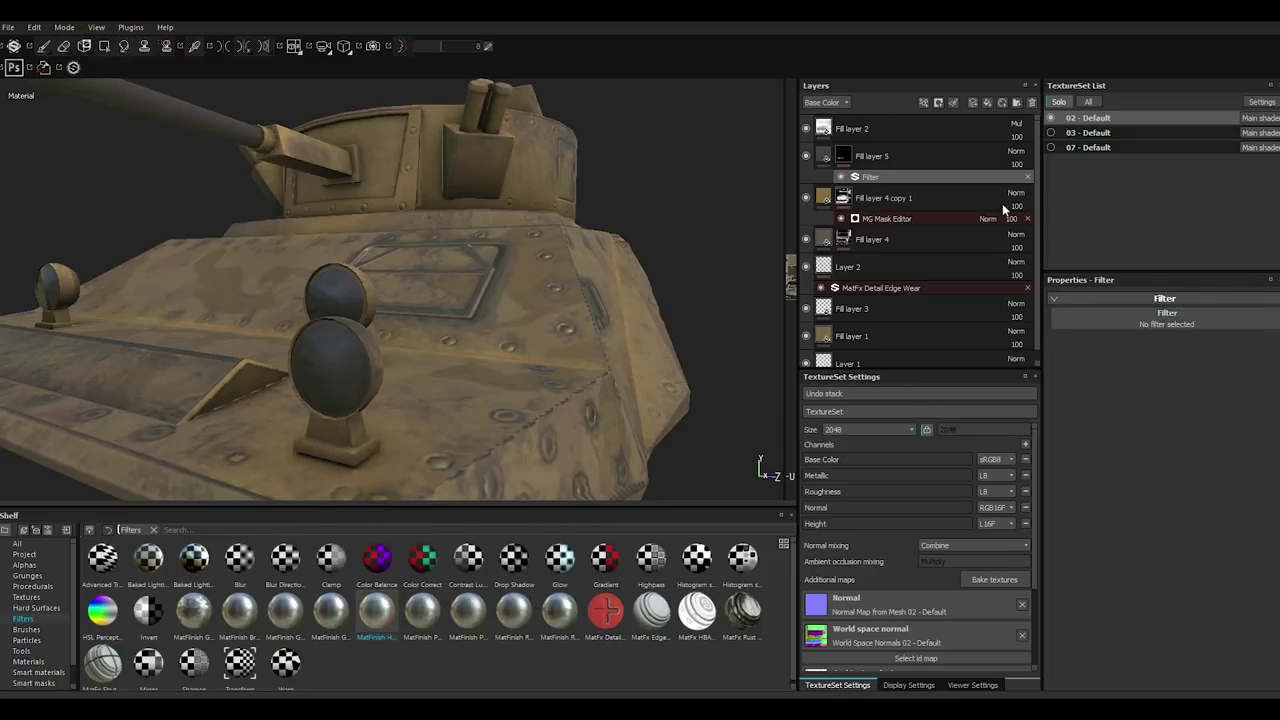
Apply the MatFinish Hammered filter to Fill layer 5.
drag(877, 173, 825, 160)
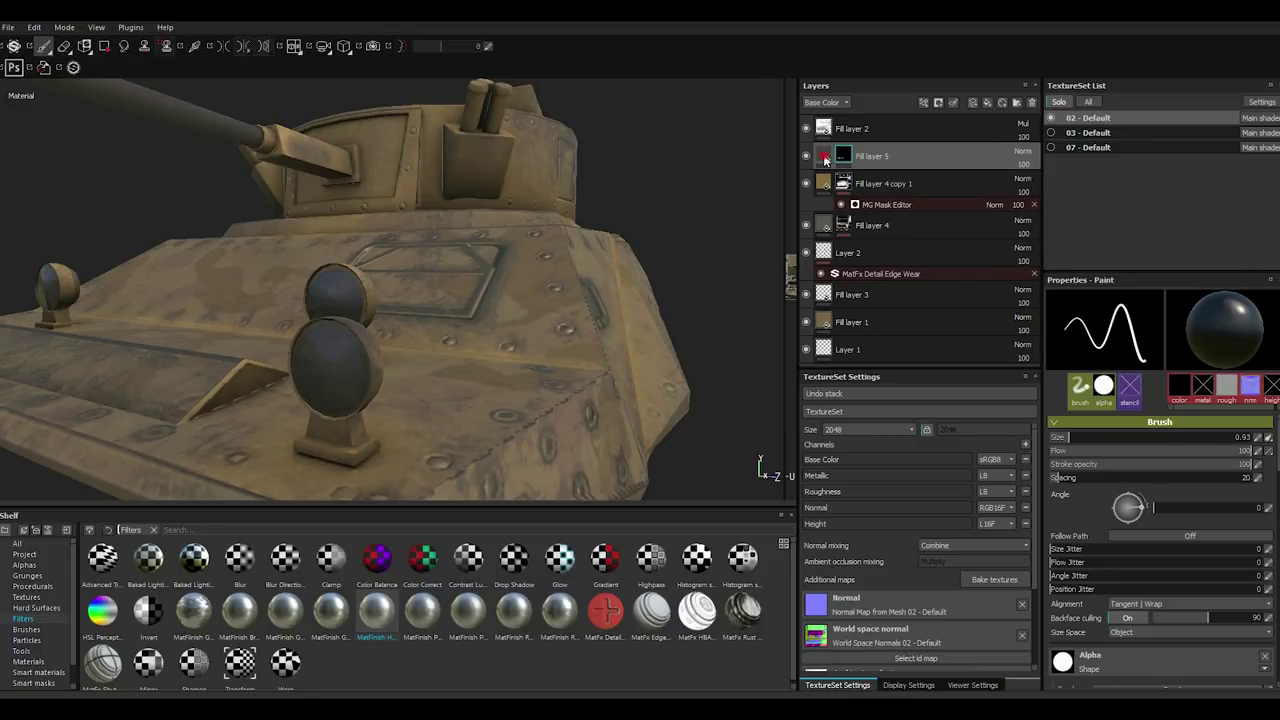
click(923, 104)
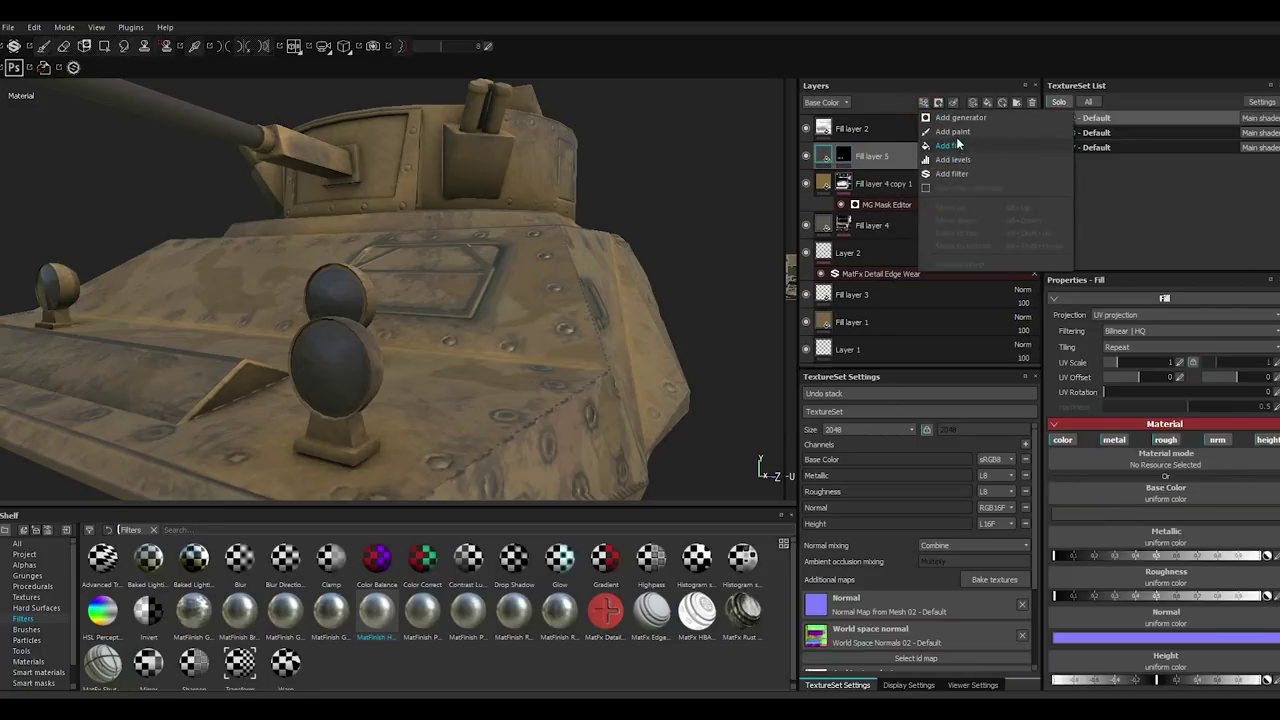
click(966, 174)
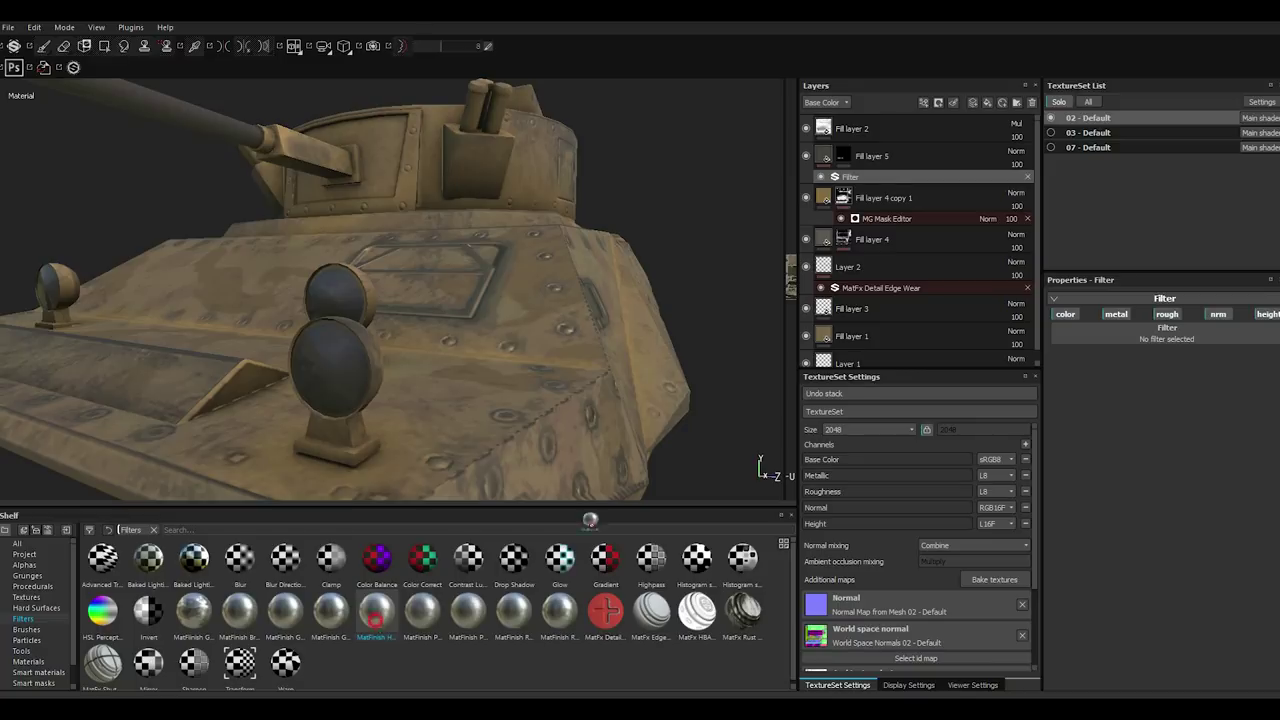
drag(1124, 322, 1122, 314)
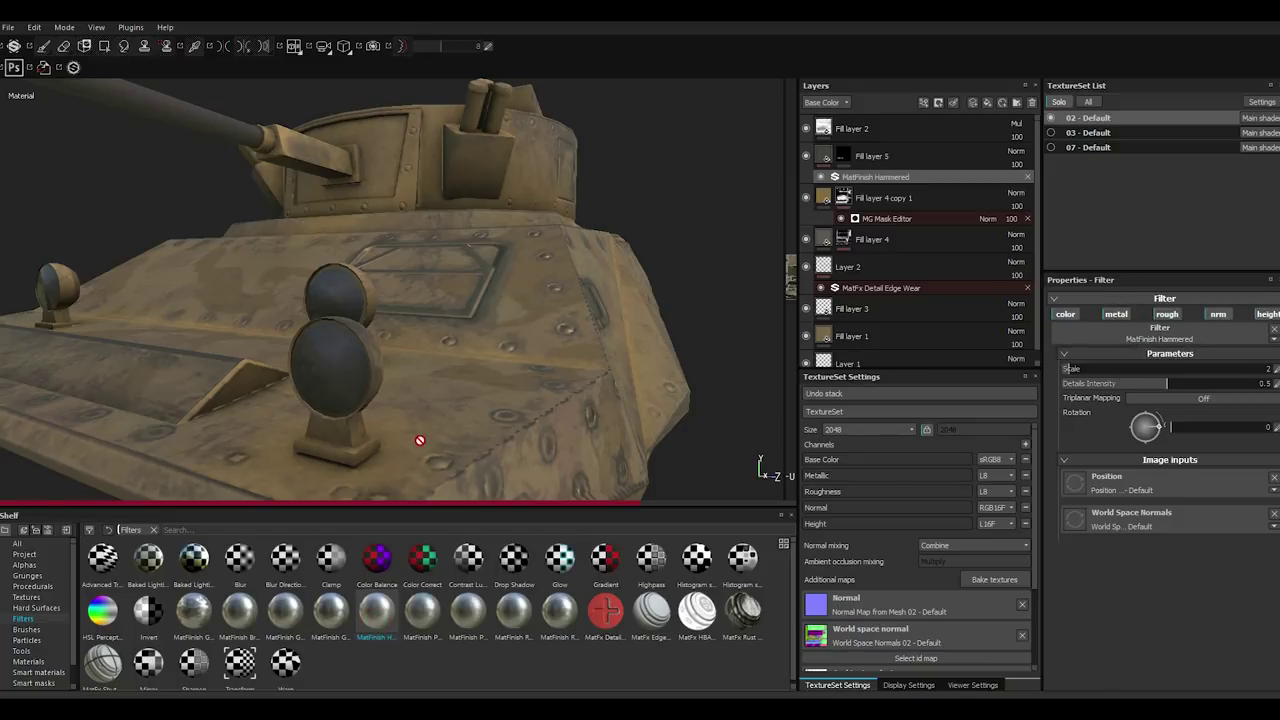
alt+drag(364, 414, 401, 378)
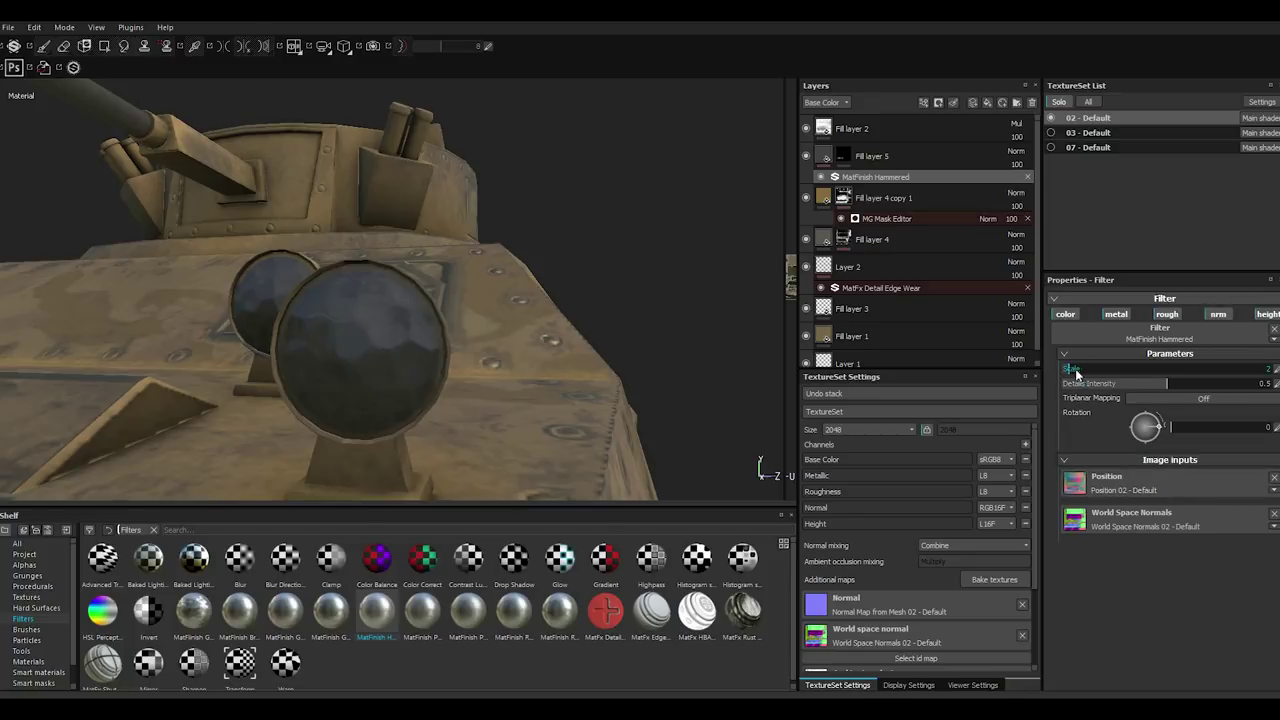
click(1158, 398)
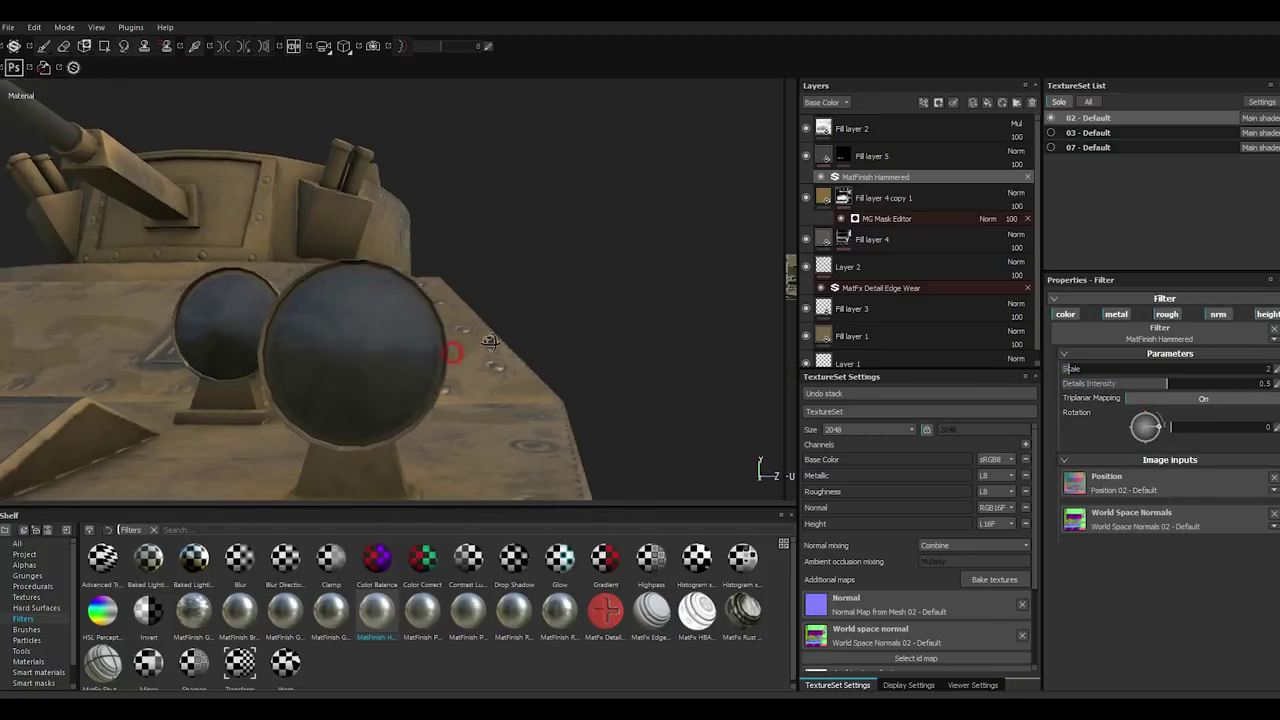
mouse_move(608, 366)
alt+mouse_down()
mouse_move(669, 335)
mouse_move(686, 343)
alt+mouse_up()
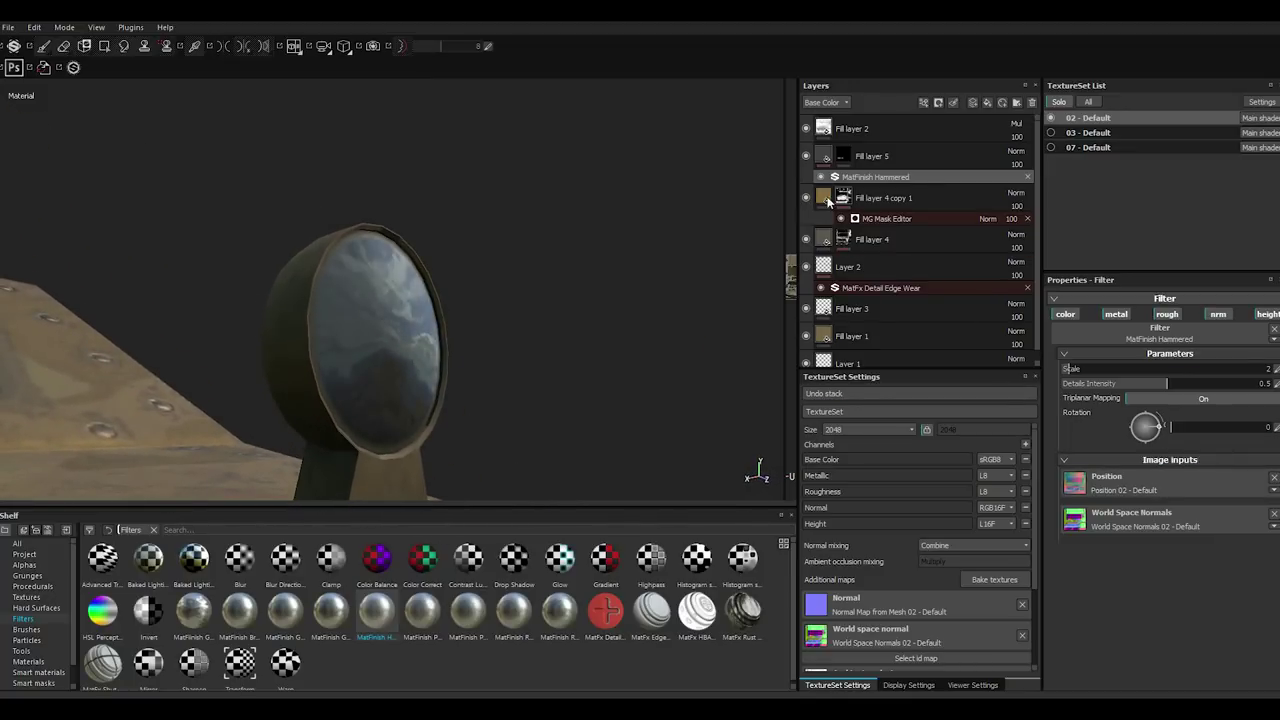
Set the hammered pattern to scale 6 with detail intensity 0.08, triplanar off.
click(825, 156)
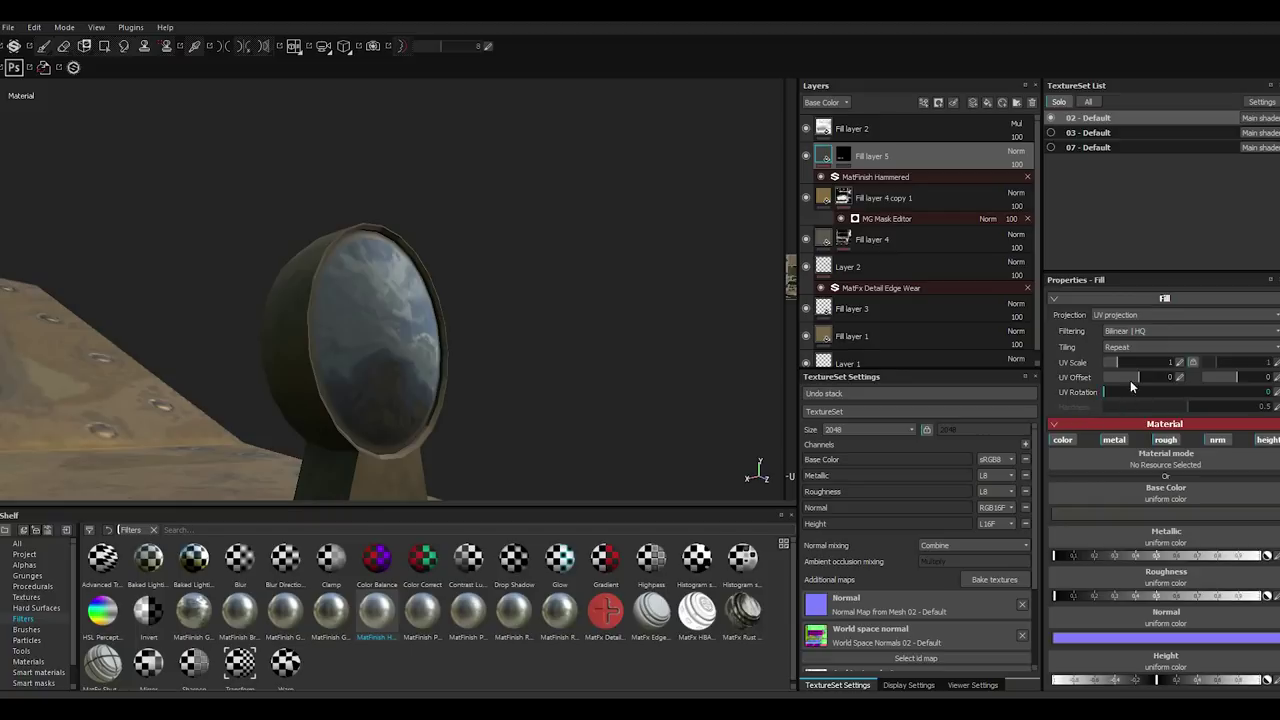
drag(1122, 364, 1130, 367)
click(860, 177)
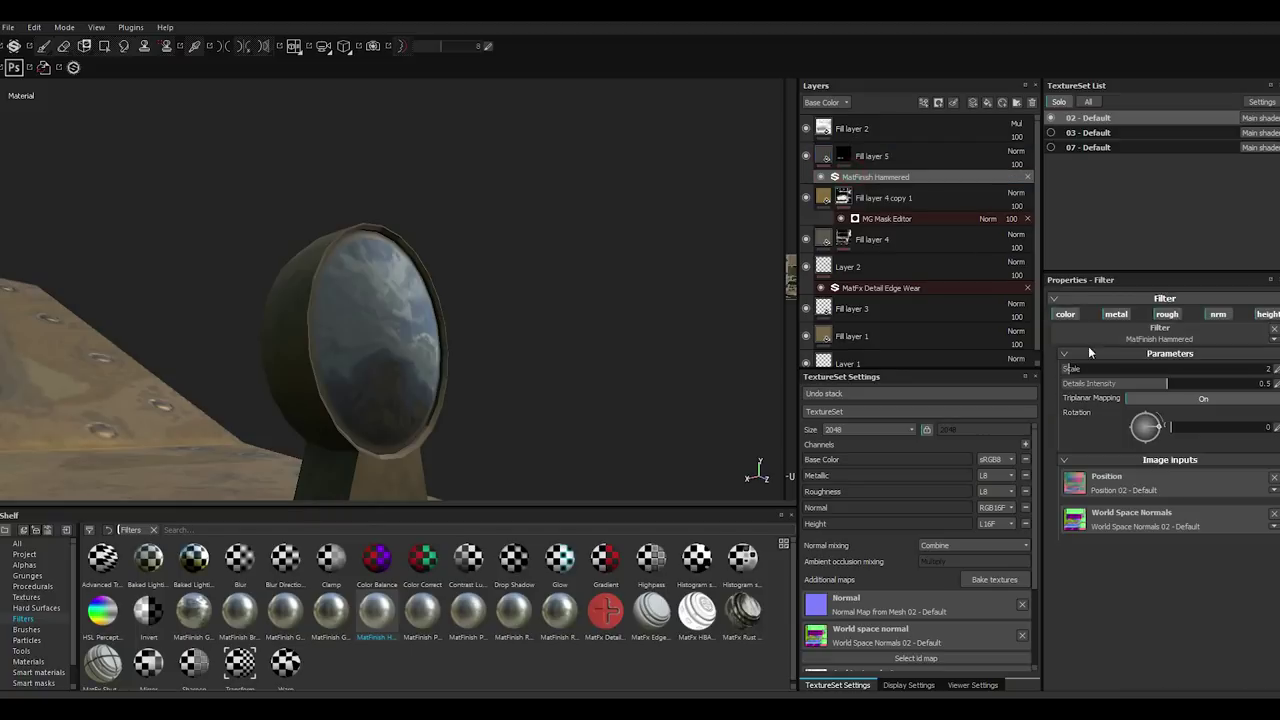
click(1150, 398)
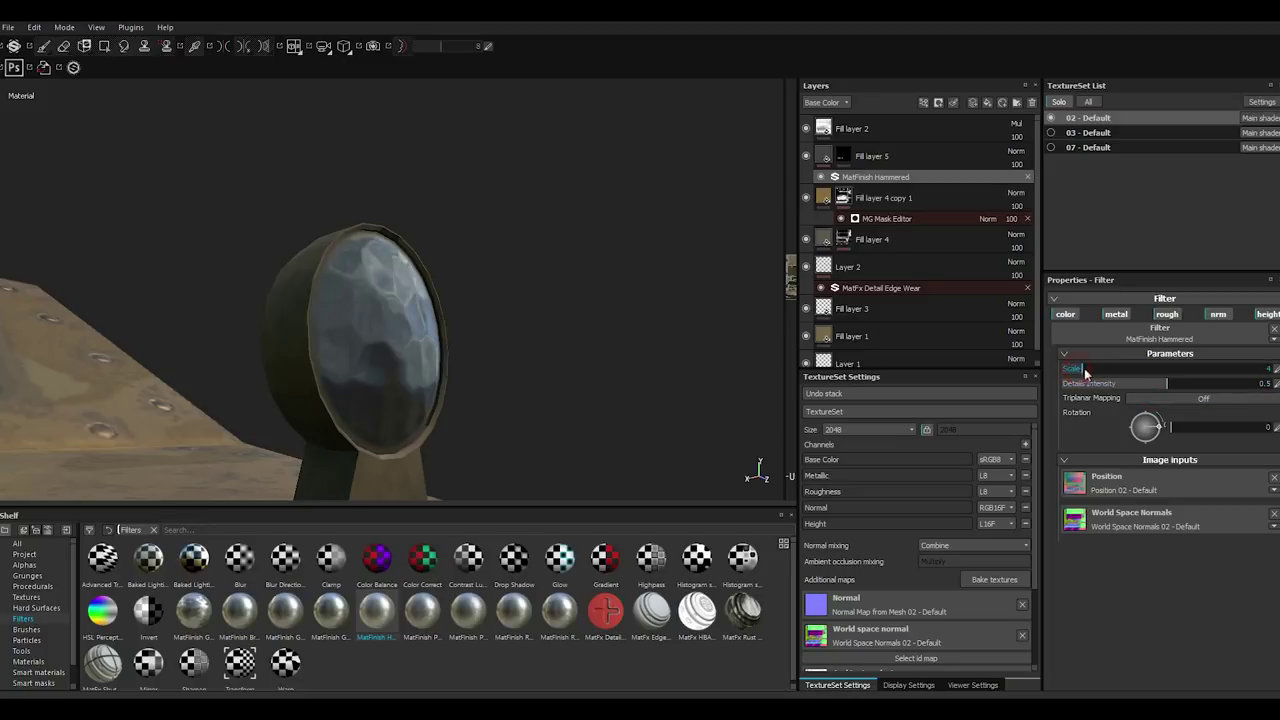
drag(1078, 372, 1094, 372)
alt+drag(515, 392, 470, 380)
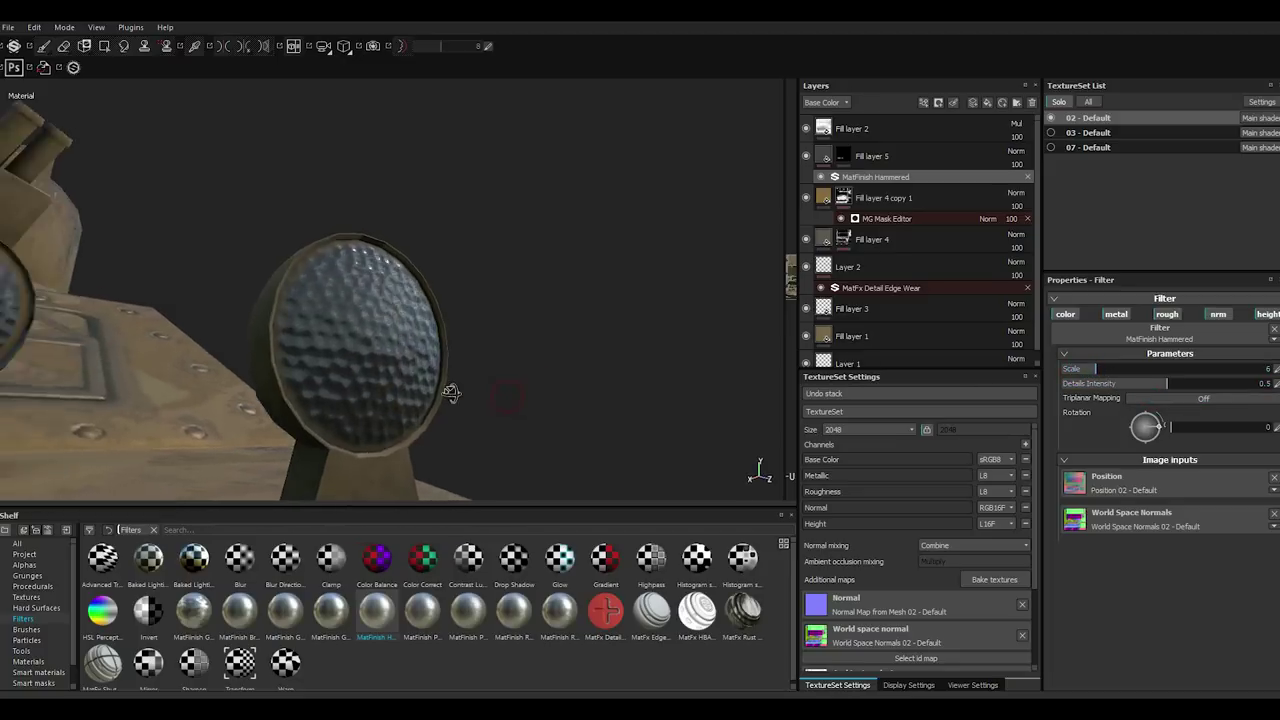
drag(1166, 383, 1088, 383)
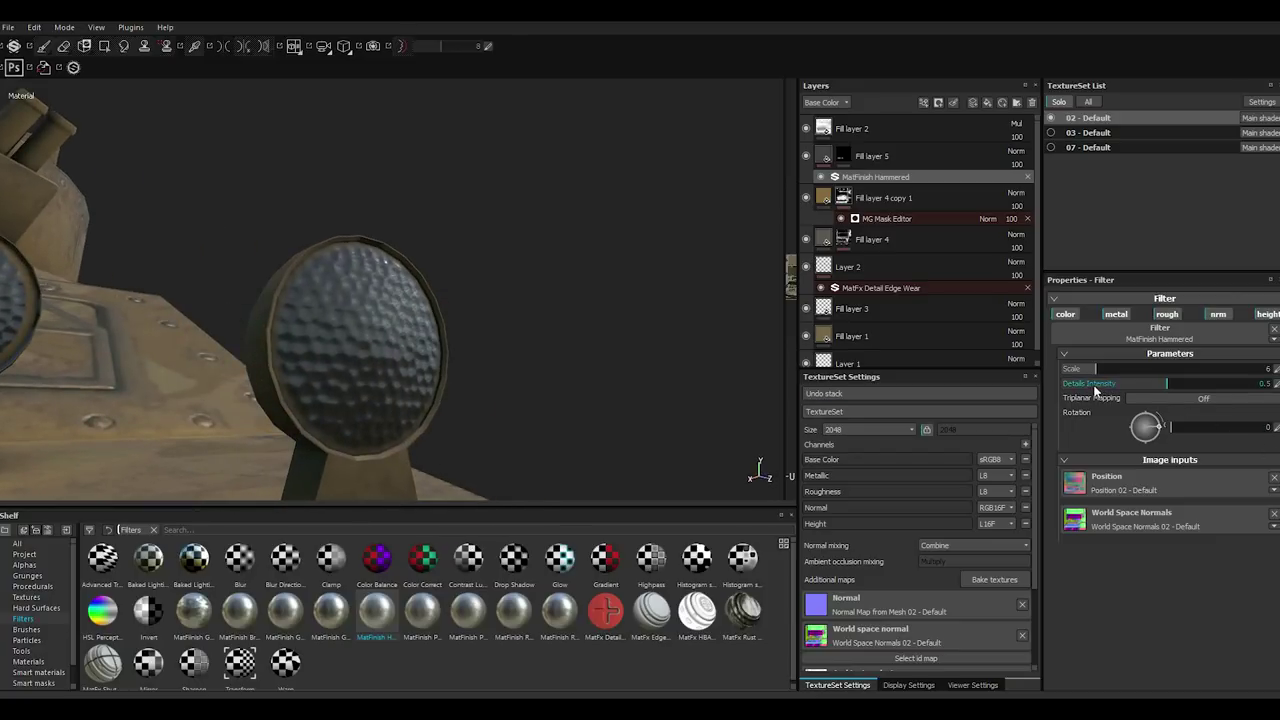
alt+drag(520, 380, 620, 375)
drag(1079, 392, 1080, 392)
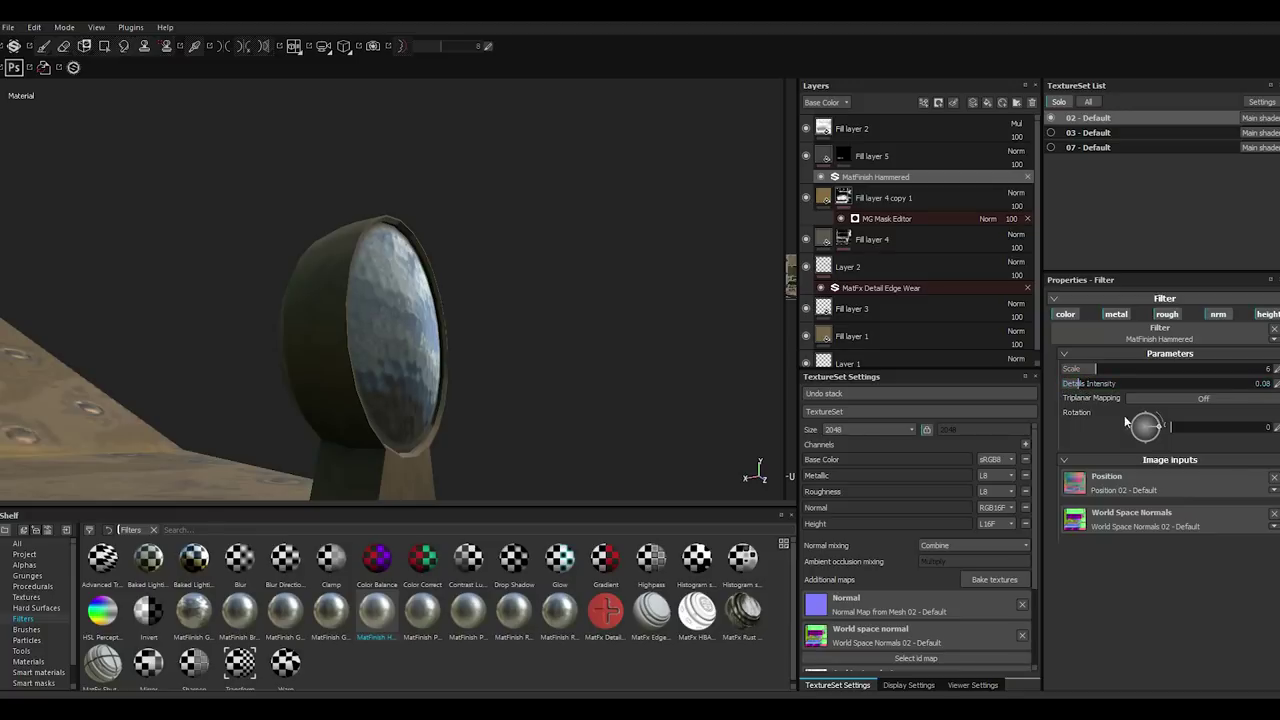
Keep triplanar off and move Fill layer 4 copy 1 above Fill layer 5.
click(1155, 401)
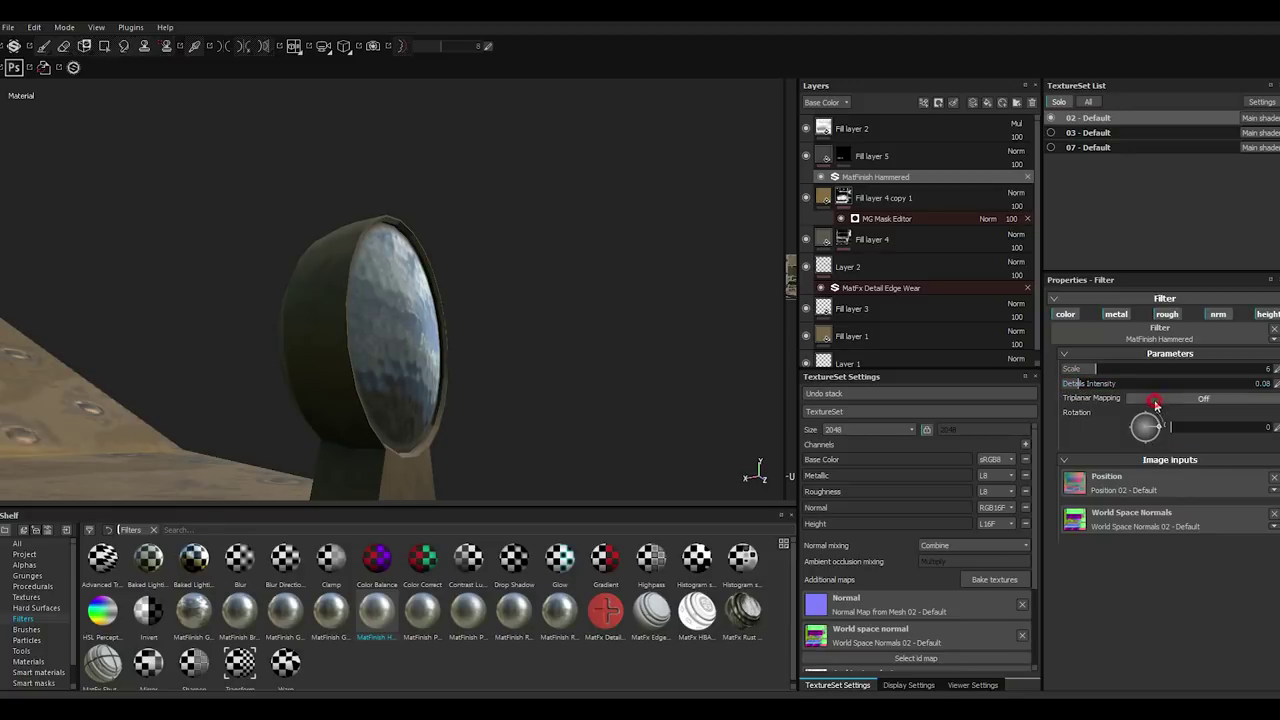
click(1155, 401)
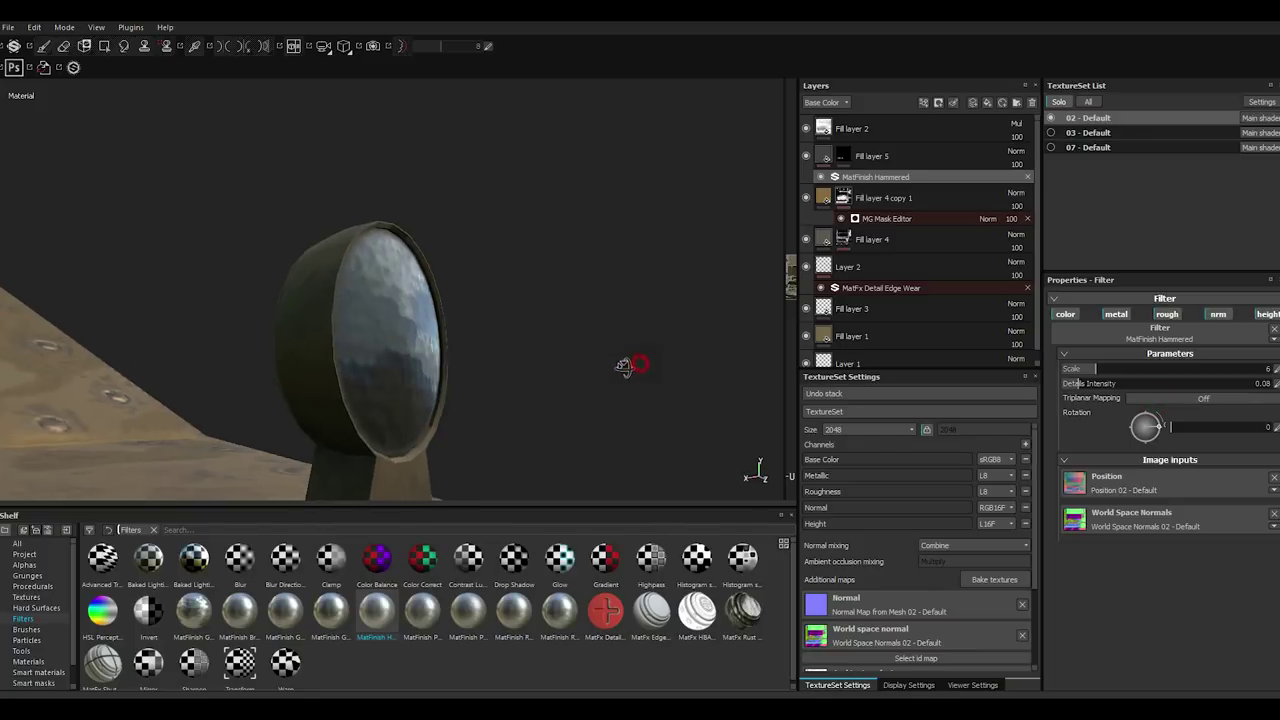
alt+drag(647, 356, 583, 383)
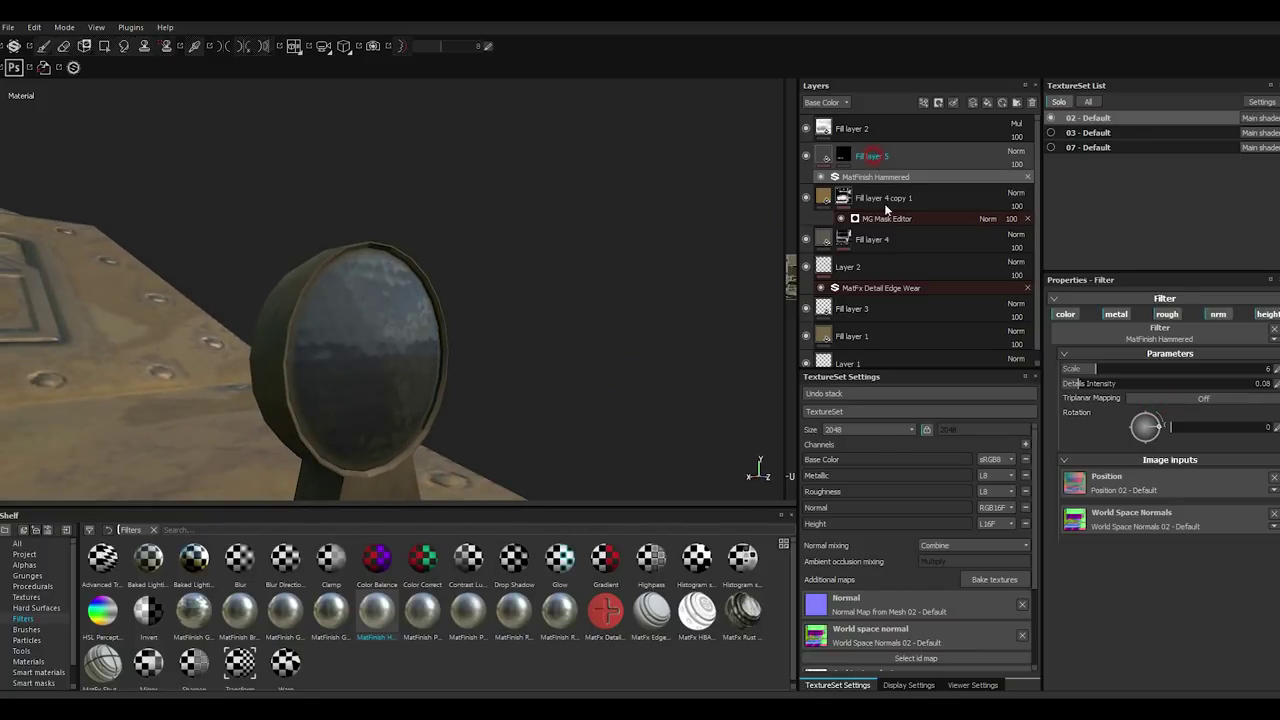
drag(885, 207, 869, 186)
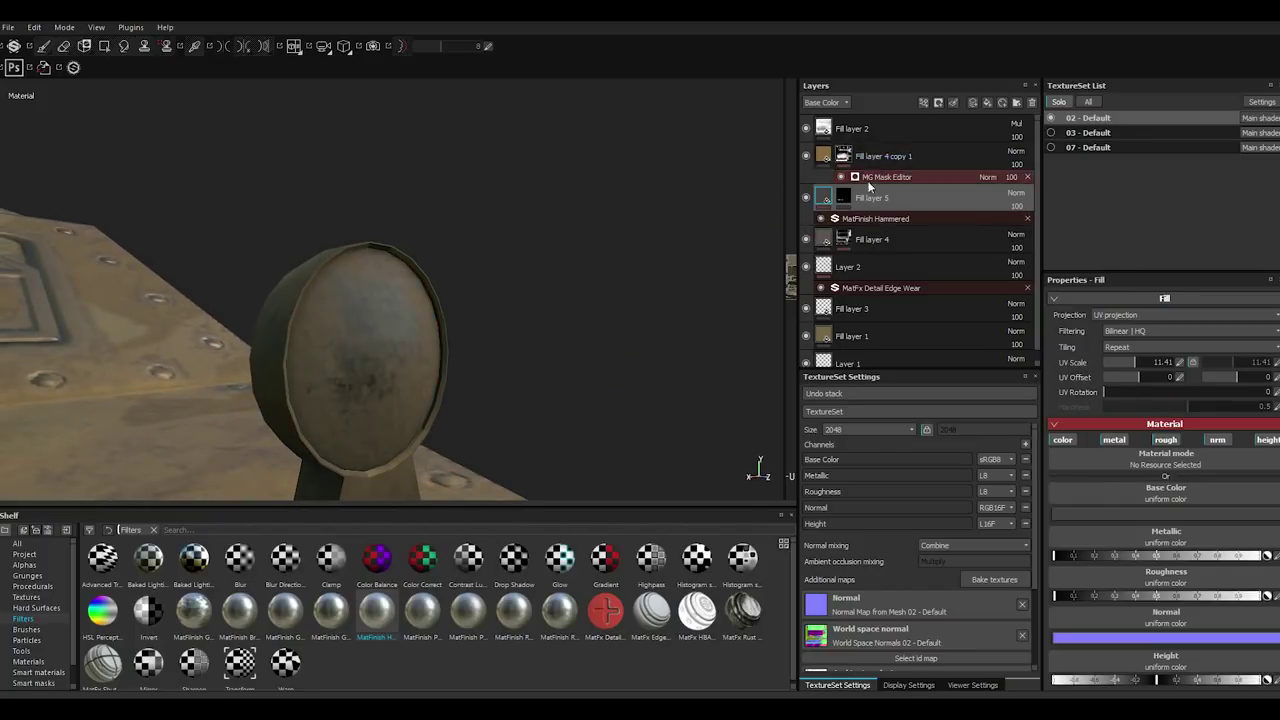
click(846, 198)
Bring up the ThirdPersonExampleMap level with the tan BTR placed on the sand.
key(1)
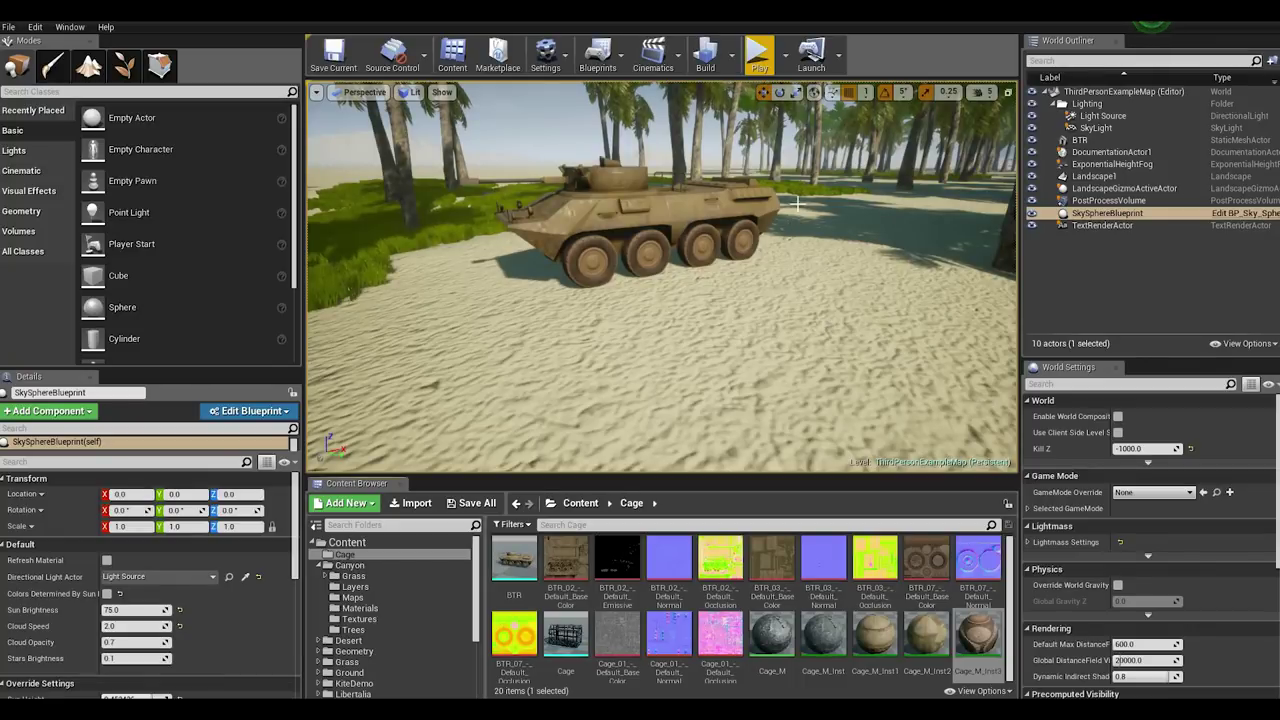
click(759, 55)
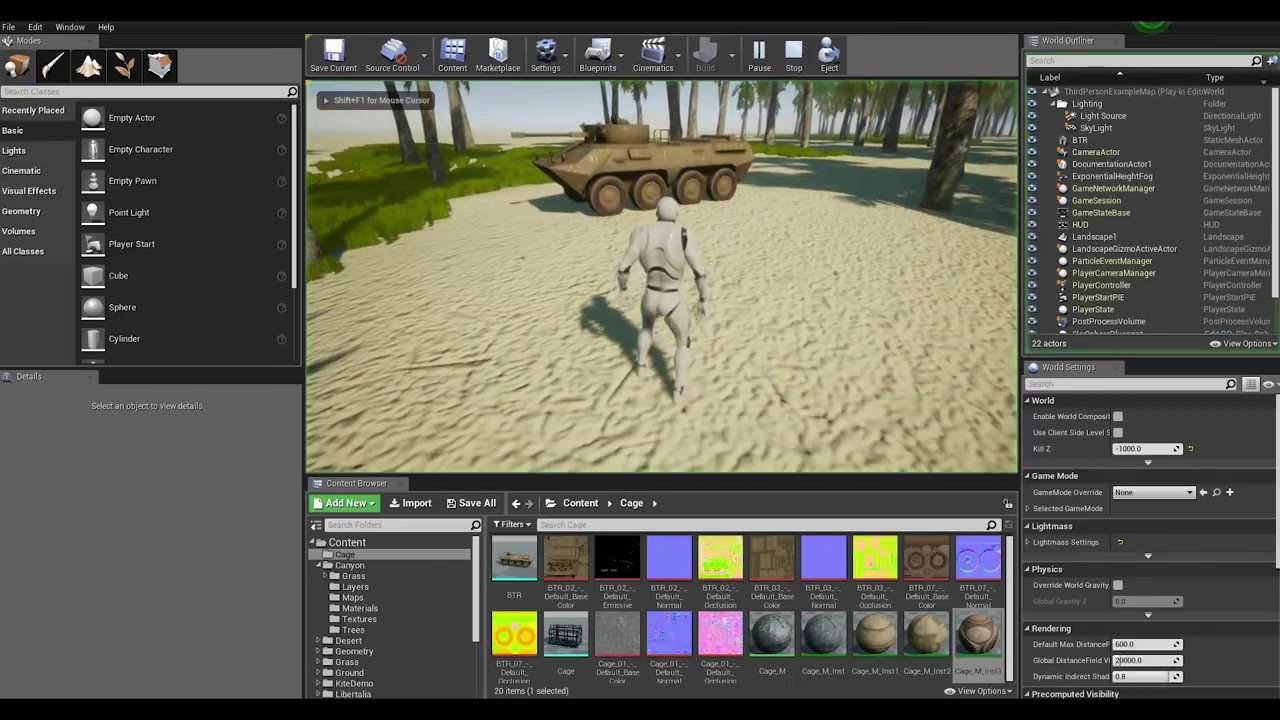
key(F11)
key(w)
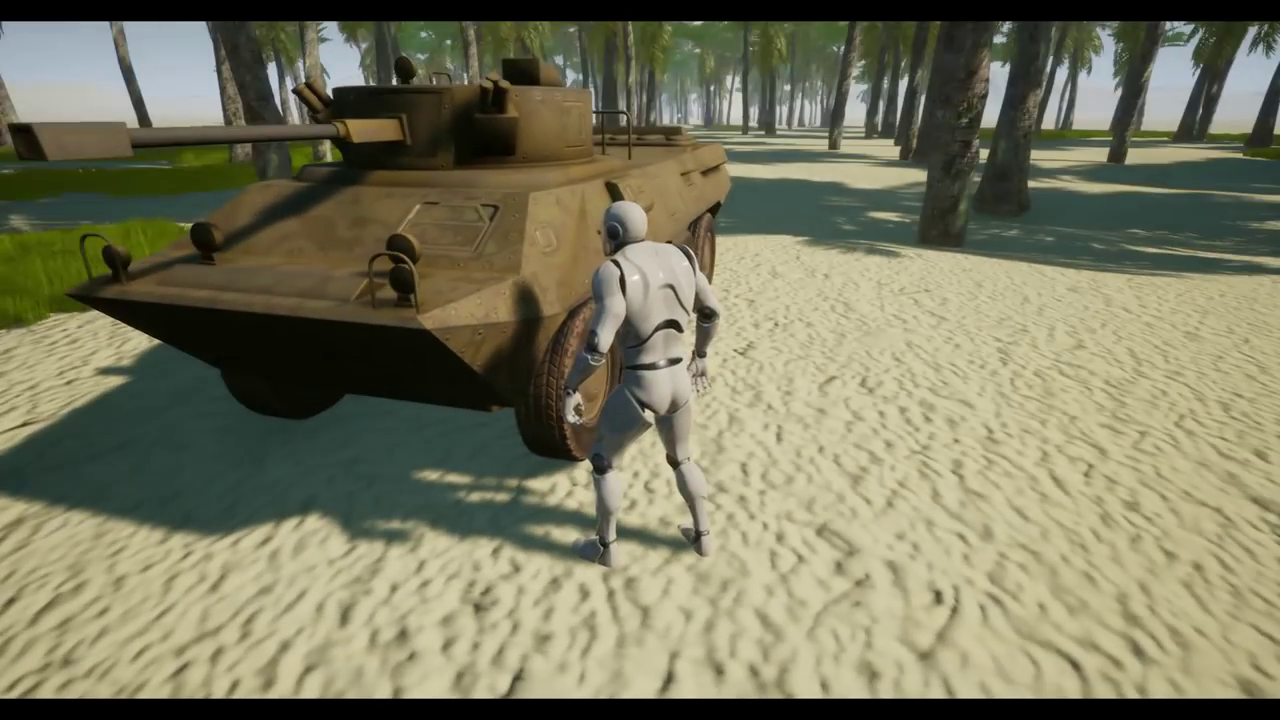
key(w)
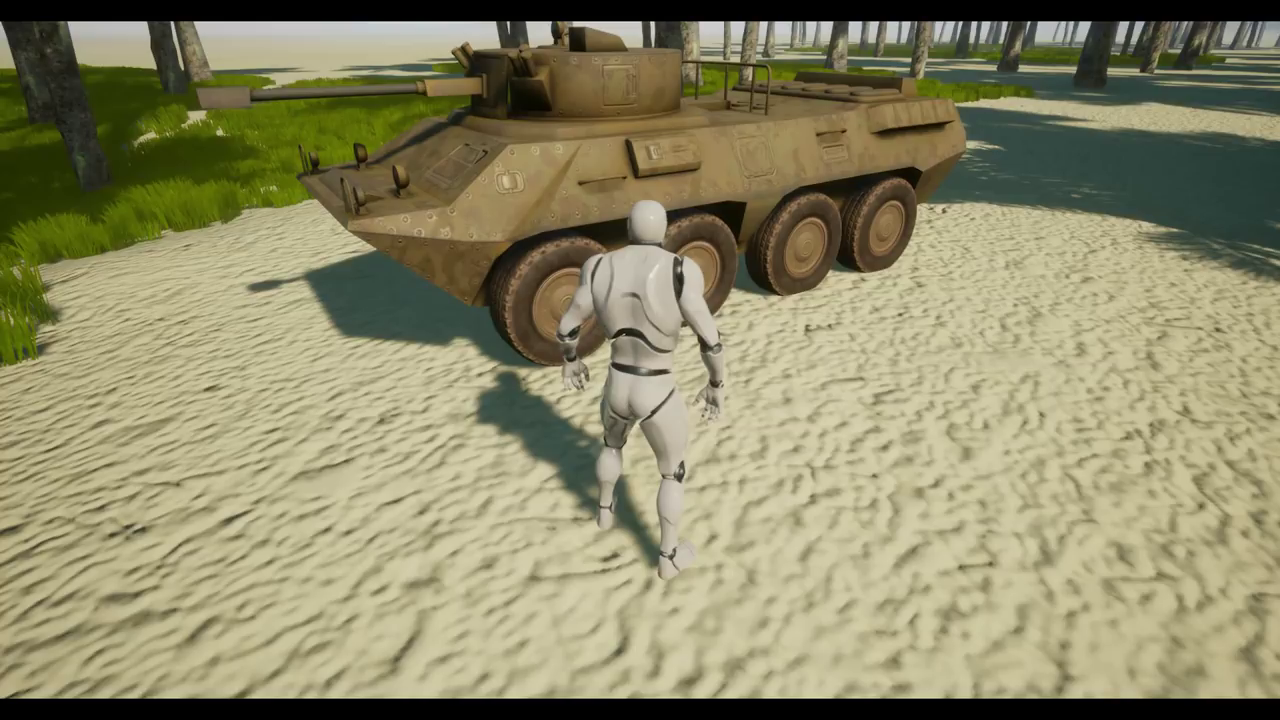
key(Escape)
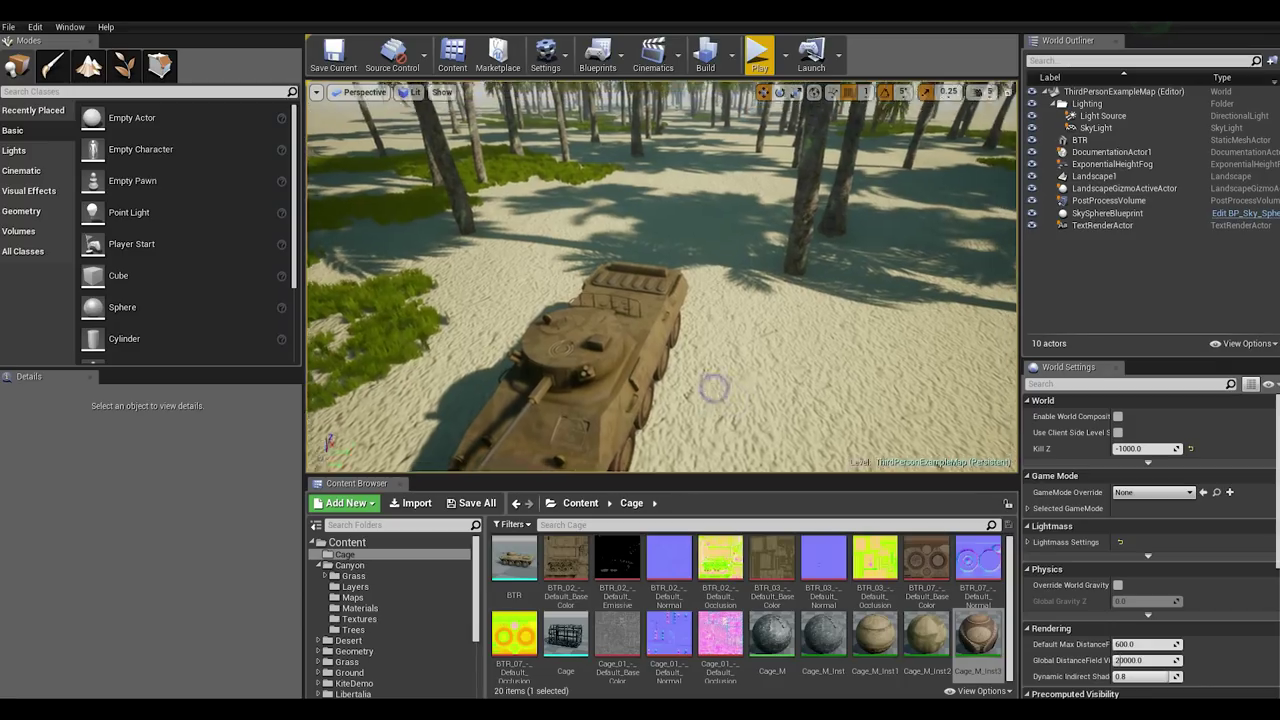
Select the Light Source sun in the World Outliner and frame the tank.
right_drag(714, 388, 600, 390)
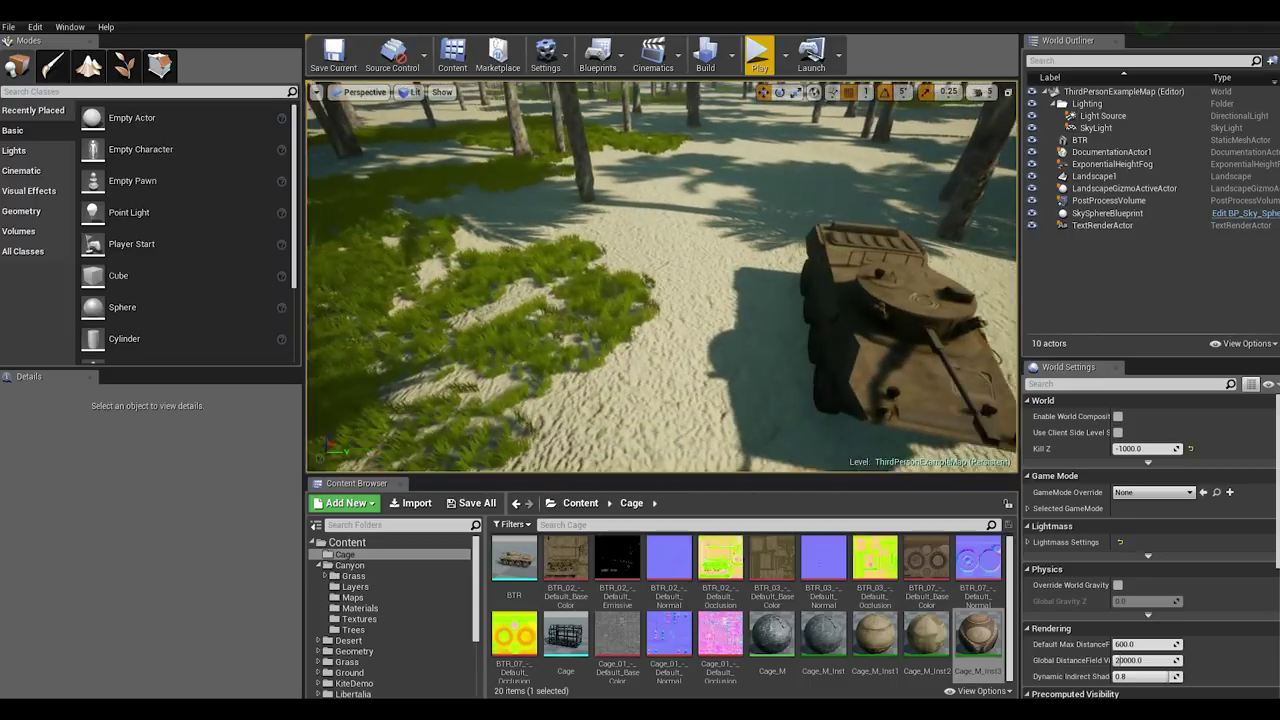
mouse_move(726, 386)
mouse_down()
mouse_move(790, 460)
mouse_move(760, 430)
mouse_up()
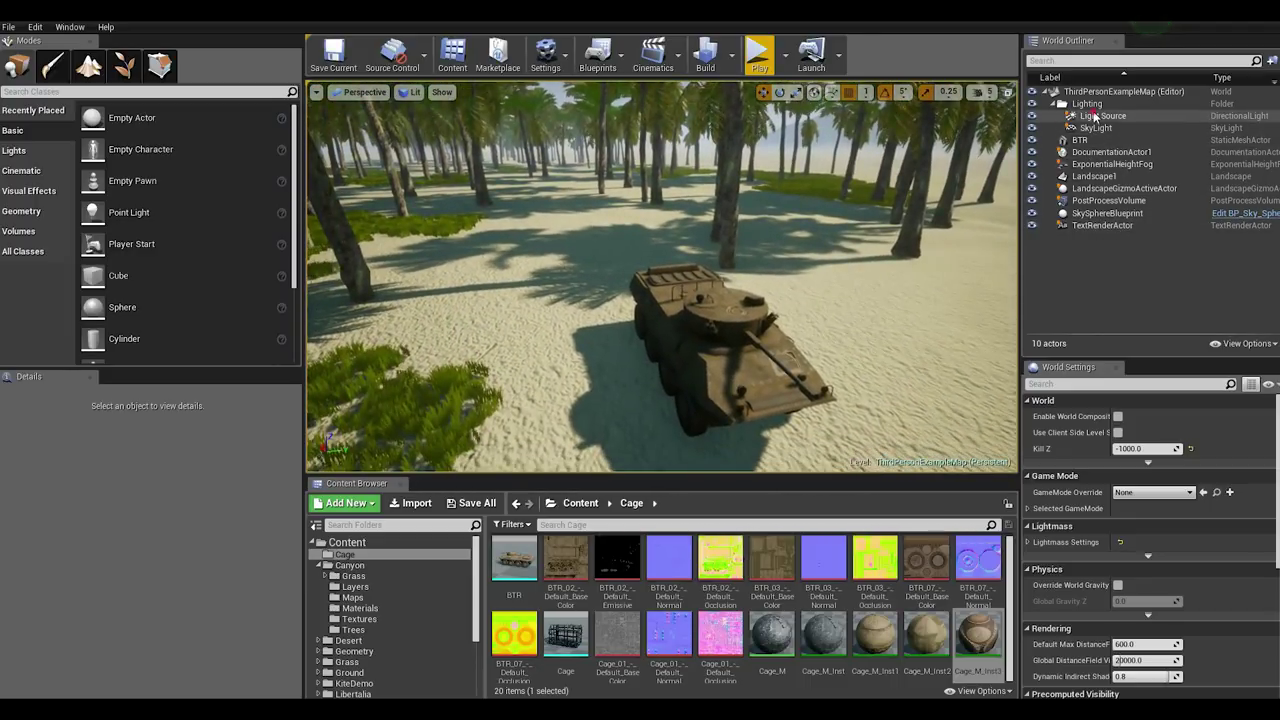
click(1095, 117)
mouse_move(814, 314)
right_down()
mouse_move(760, 290)
mouse_move(700, 300)
mouse_move(660, 280)
mouse_move(640, 300)
right_up()
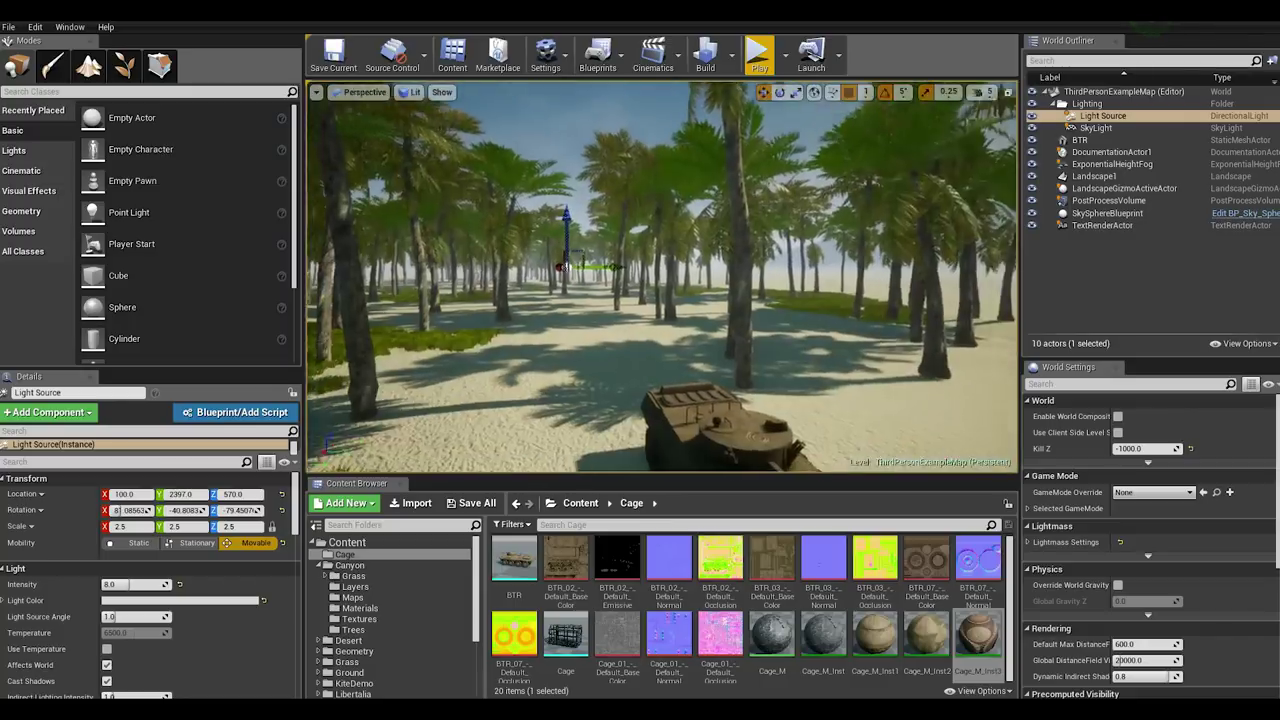
right_drag(963, 242, 930, 246)
right_drag(783, 283, 745, 288)
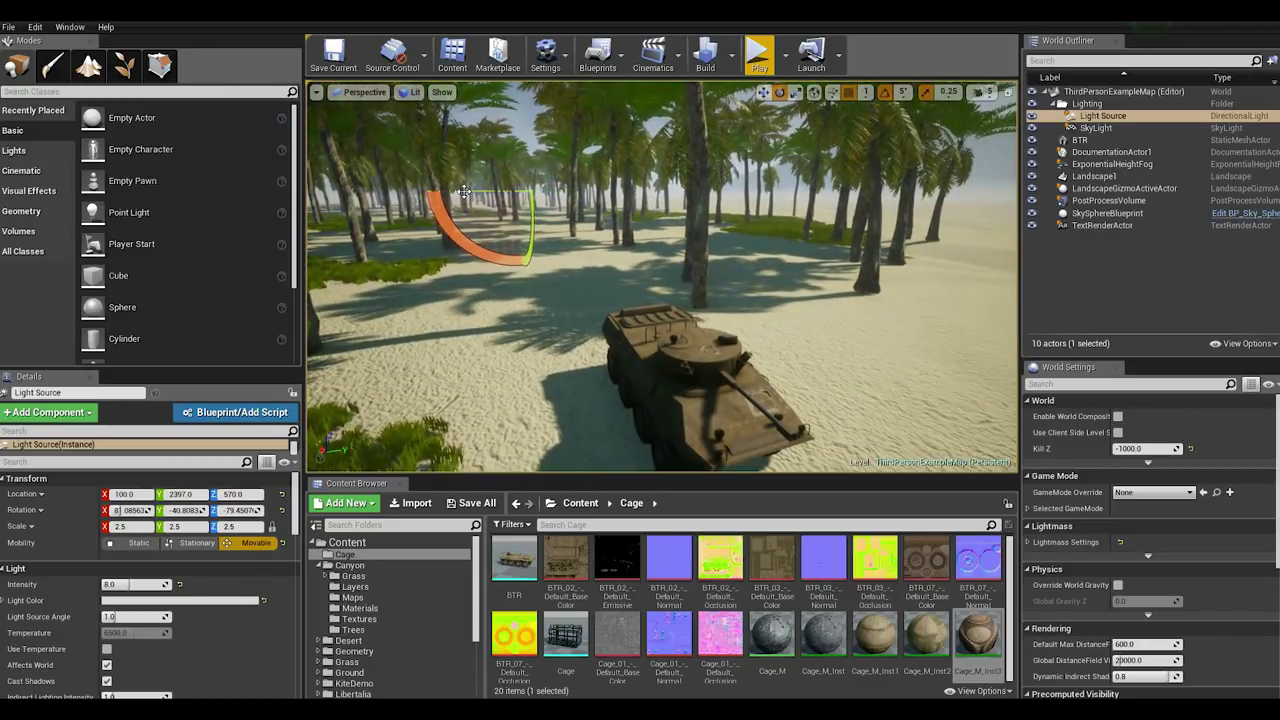
Rotate the sun until its Z rotation is about -74.45.
key(ctrl+l)
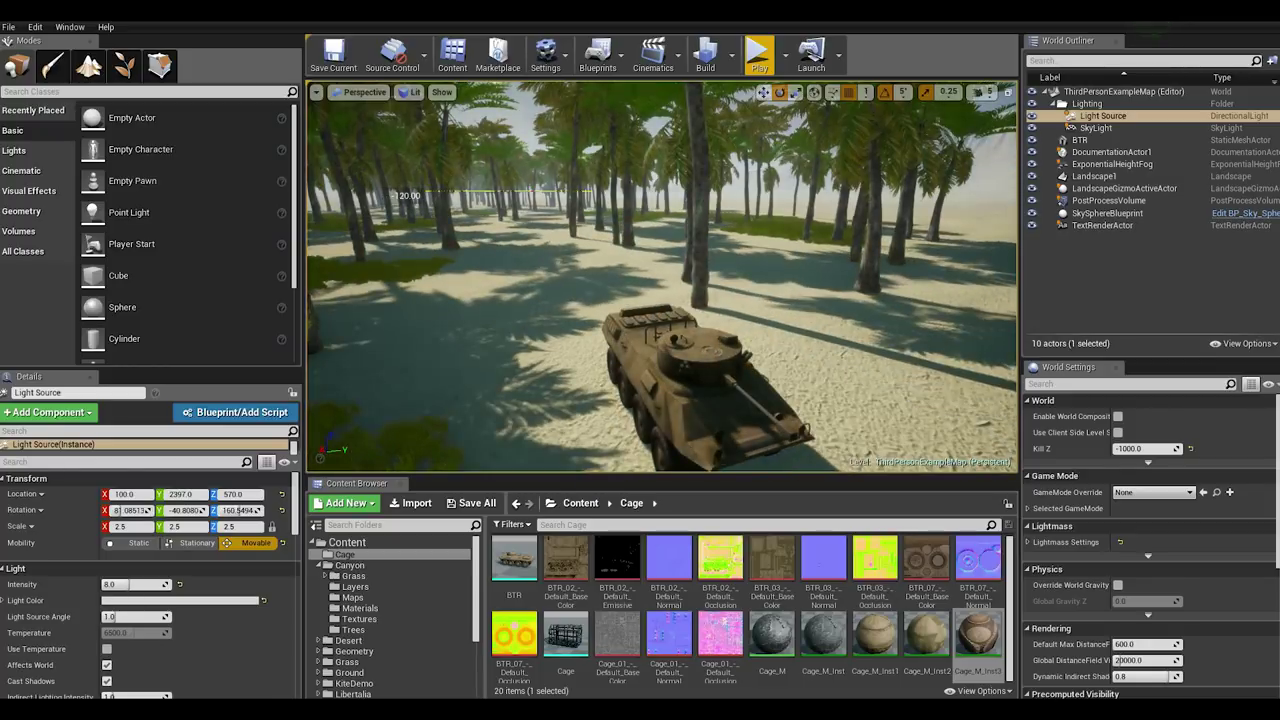
key(ctrl+l)
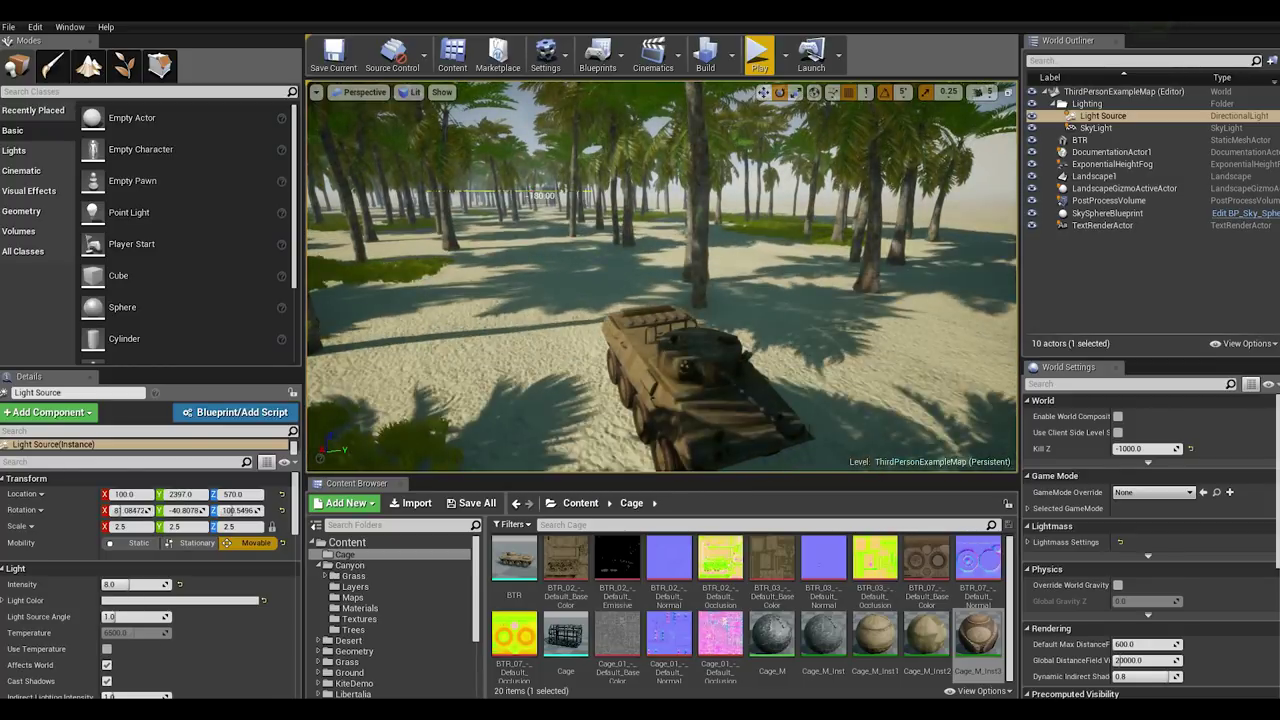
key(ctrl+l)
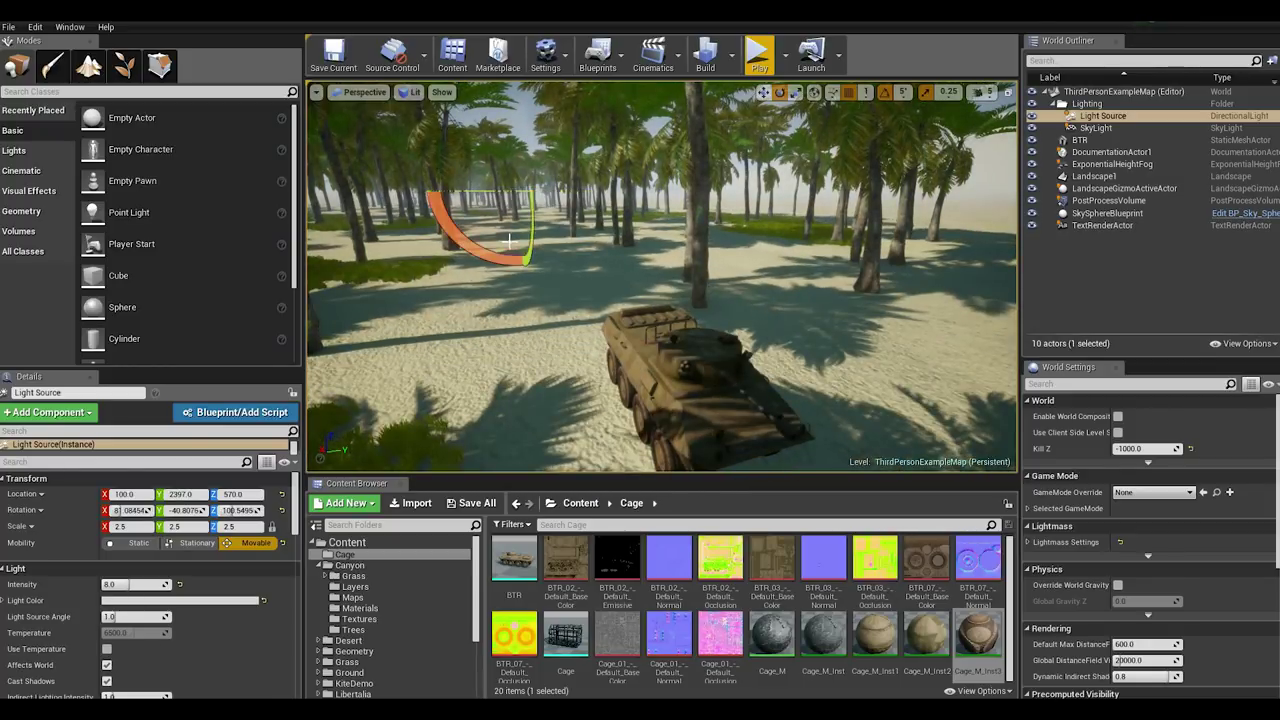
mouse_move(640, 284)
right_down()
mouse_move(557, 284)
mouse_move(437, 204)
right_up()
mouse_move(381, 185)
mouse_down()
mouse_move(527, 189)
mouse_move(483, 190)
mouse_up()
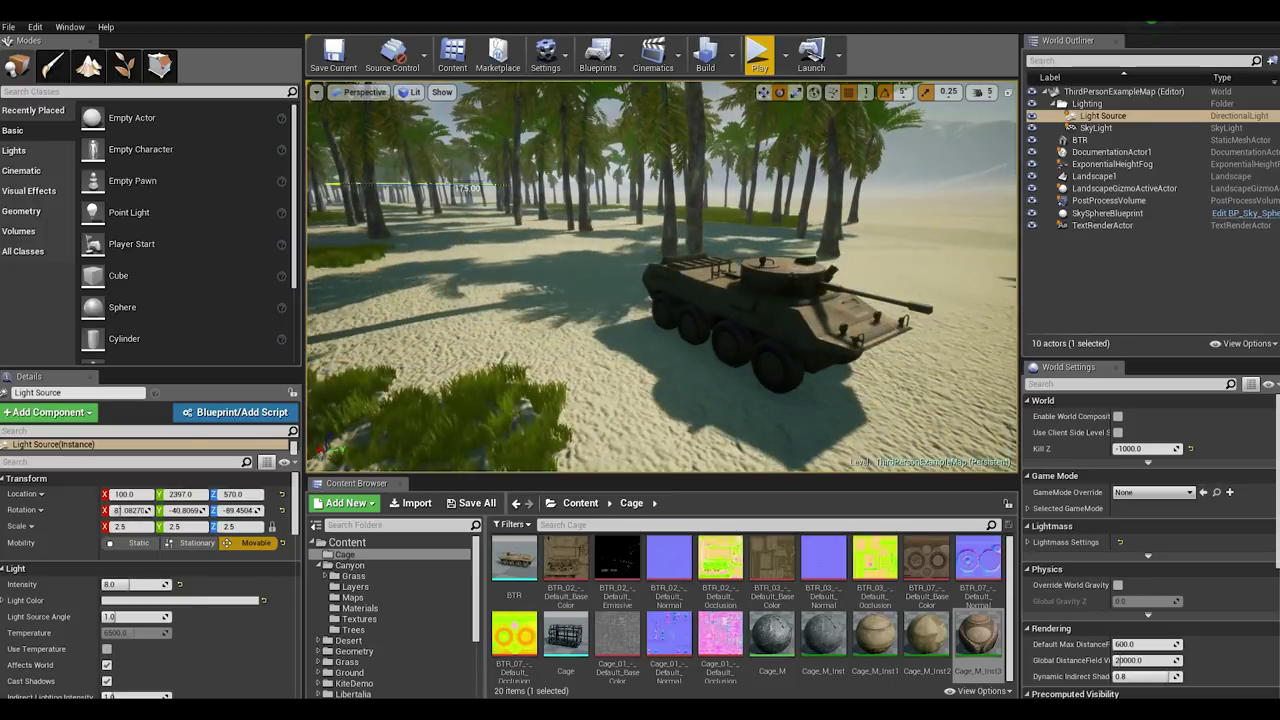
drag(541, 293, 588, 358)
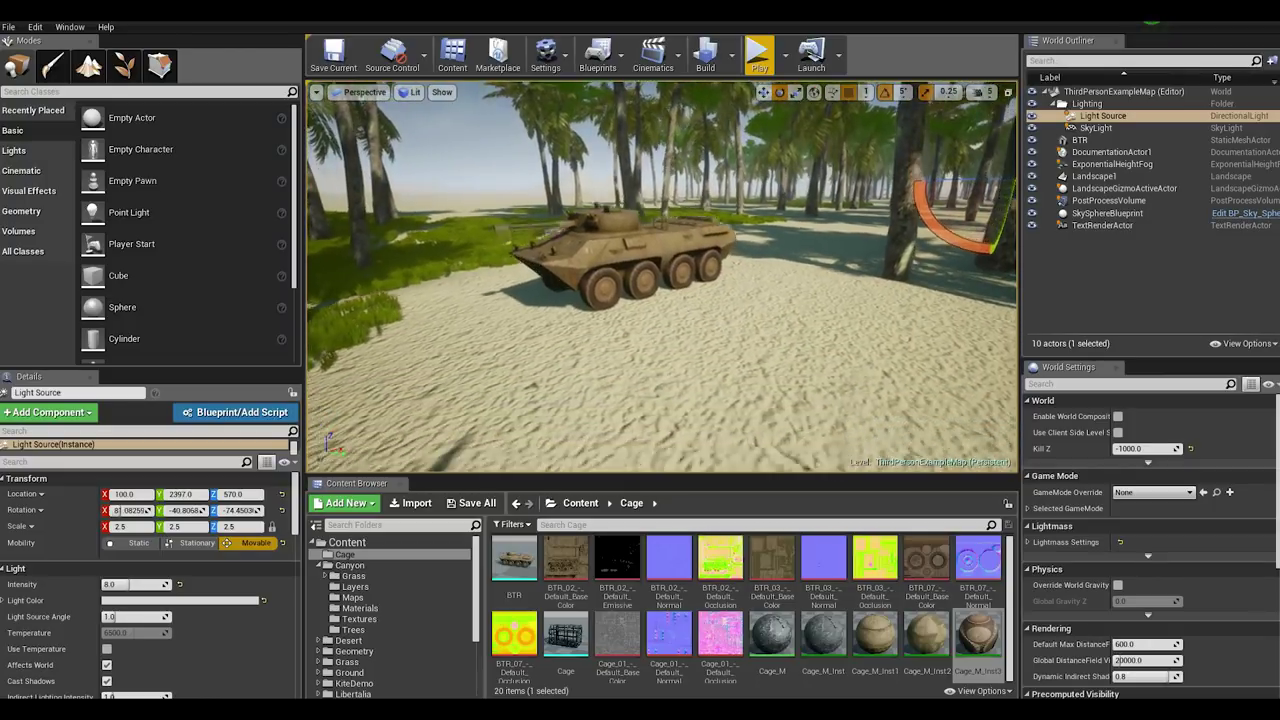